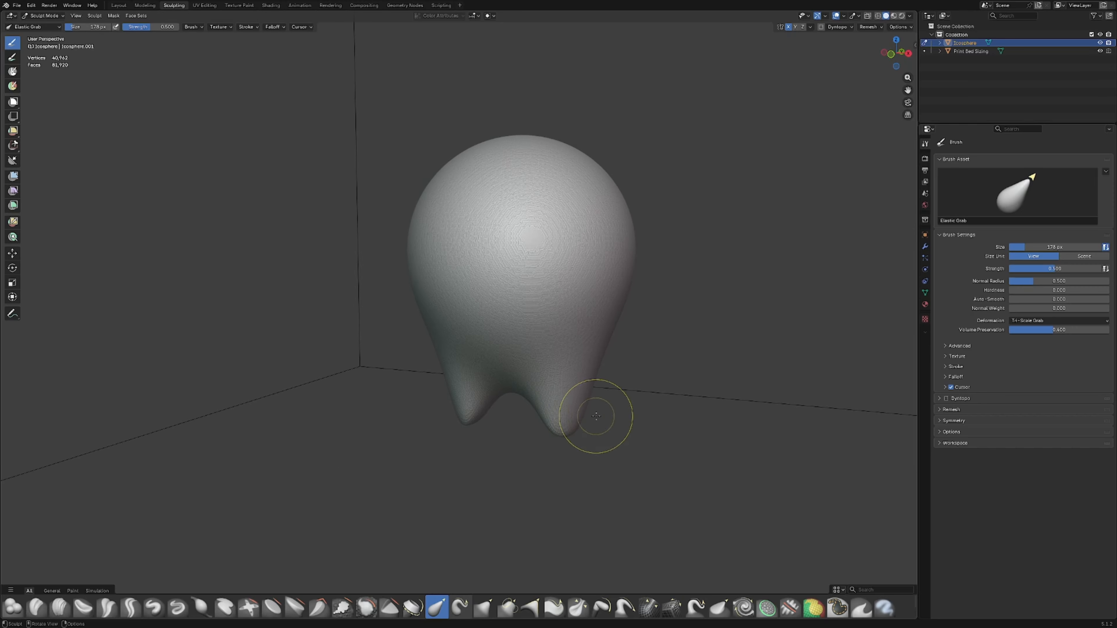
# Pull the two stubs under the body downward and broaden them with the Elastic Grab brush to begin the legs.
pyautogui.scroll(3, 513, 395)
pyautogui.moveTo(524, 393)
pyautogui.mouseDown()
pyautogui.moveTo(563, 439)
pyautogui.moveTo(533, 441)
pyautogui.mouseUp()
pyautogui.moveTo(533, 441); pyautogui.dragTo(398, 414, button='middle')
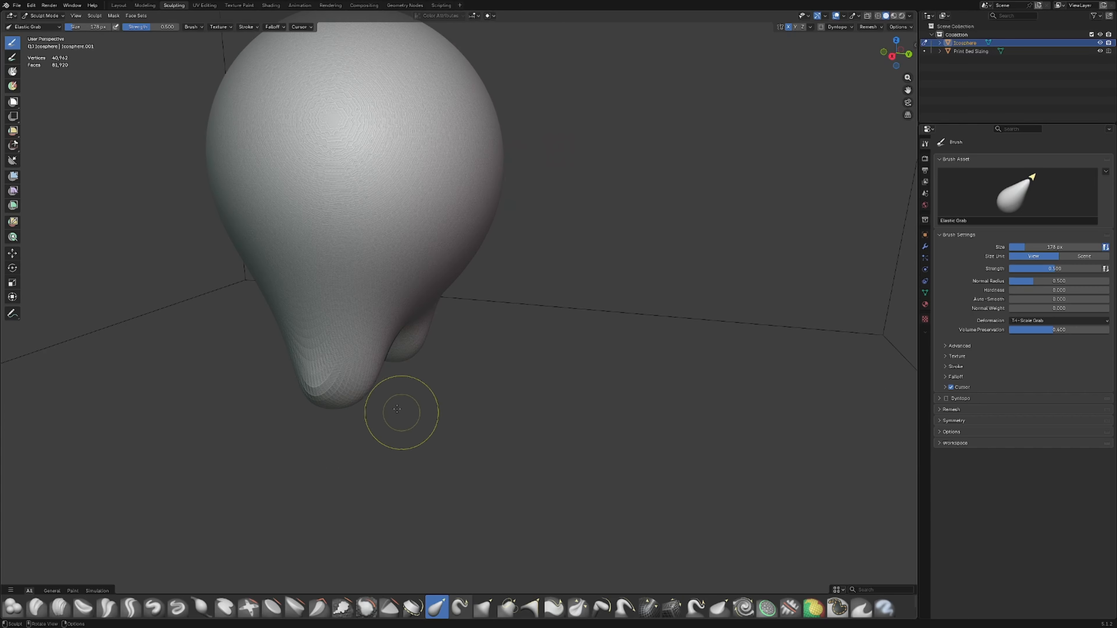
pyautogui.moveTo(378, 460); pyautogui.dragTo(415, 443, button='middle')
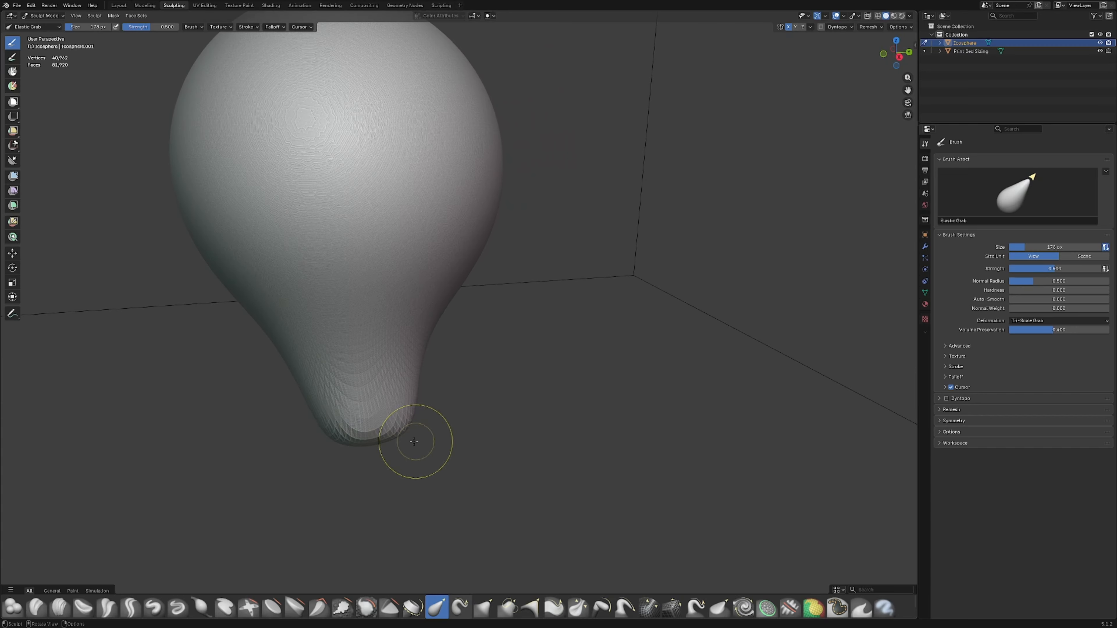
pyautogui.moveTo(335, 429); pyautogui.dragTo(374, 444)
pyautogui.moveTo(374, 444)
pyautogui.mouseDown(button='middle')
pyautogui.moveTo(369, 457)
pyautogui.moveTo(491, 439)
pyautogui.moveTo(481, 412)
pyautogui.mouseUp(button='middle')
pyautogui.scroll(3, 481, 412)
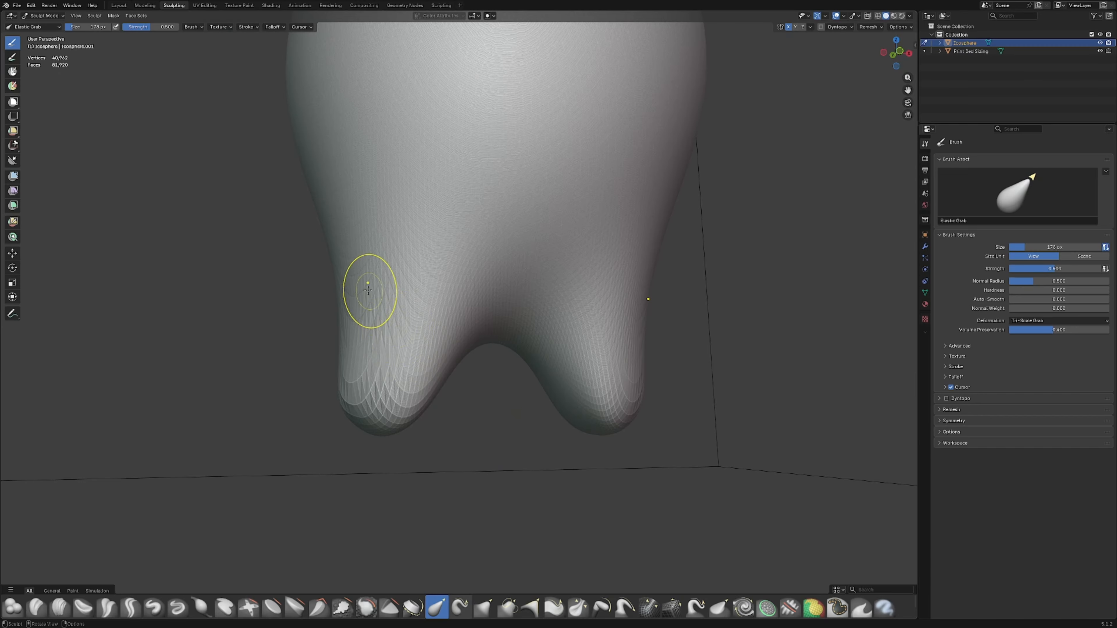
# Stretch the leg stubs further down with Elastic Grab and inspect the stretched mesh at their tips.
pyautogui.scroll(-3, 327, 290)
pyautogui.moveTo(416, 368); pyautogui.dragTo(418, 435)
pyautogui.moveTo(418, 435); pyautogui.dragTo(523, 412, button='middle')
pyautogui.moveTo(523, 411); pyautogui.dragTo(516, 523)
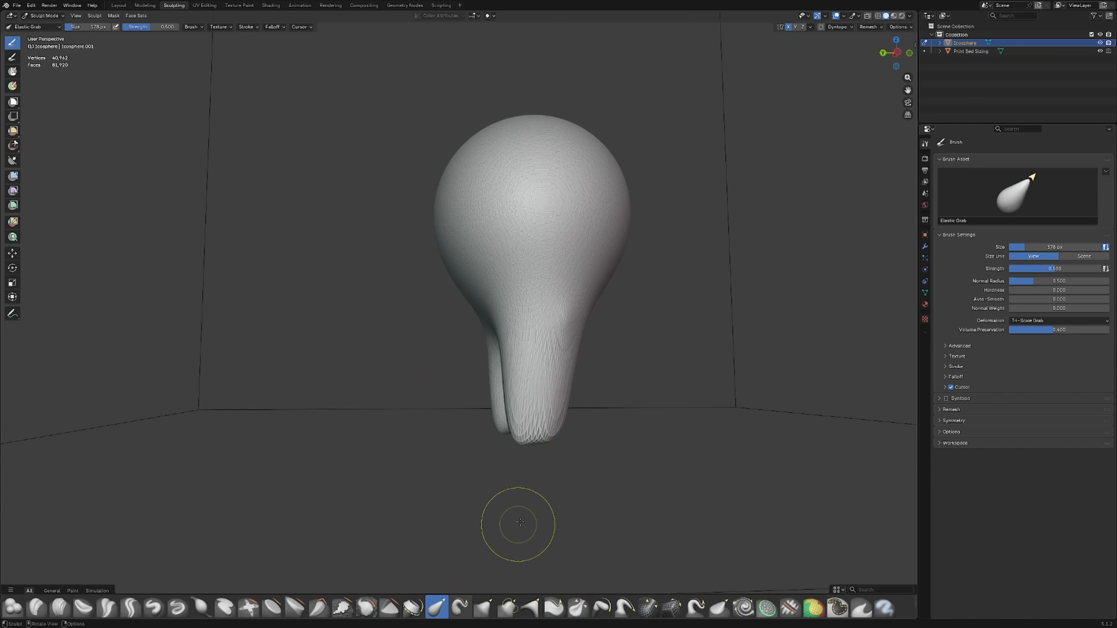
pyautogui.moveTo(516, 524)
pyautogui.mouseDown(button='middle')
pyautogui.moveTo(514, 462)
pyautogui.moveTo(411, 449)
pyautogui.moveTo(420, 406)
pyautogui.moveTo(498, 412)
pyautogui.mouseUp(button='middle')
pyautogui.scroll(-2, 416, 450)
pyautogui.scroll(3, 420, 406)
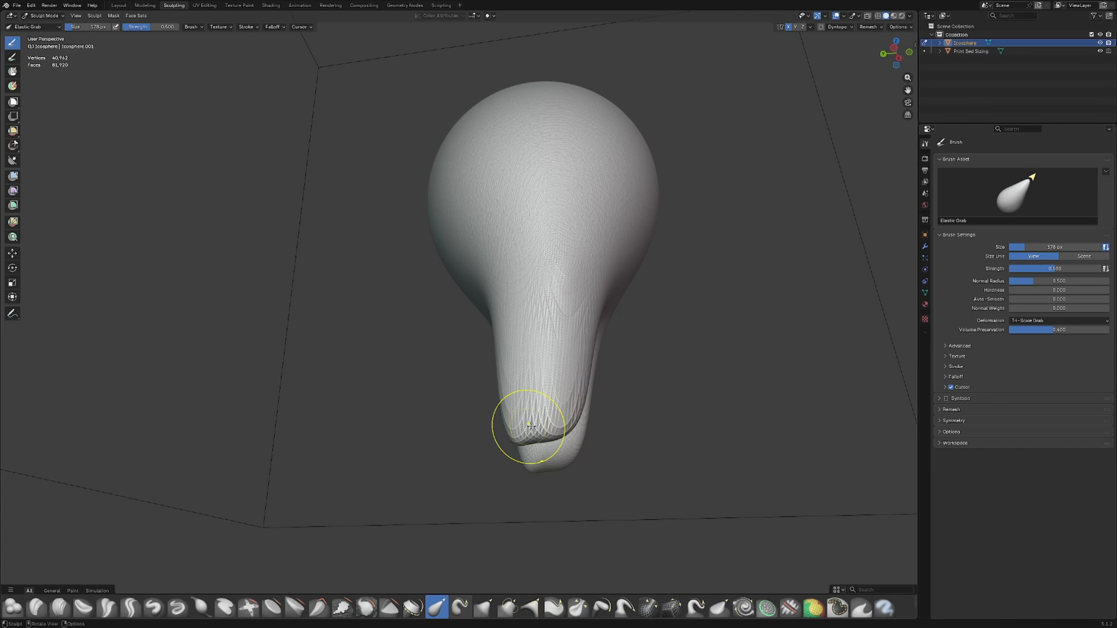
pyautogui.scroll(3, 553, 411)
pyautogui.scroll(-6, 638, 500)
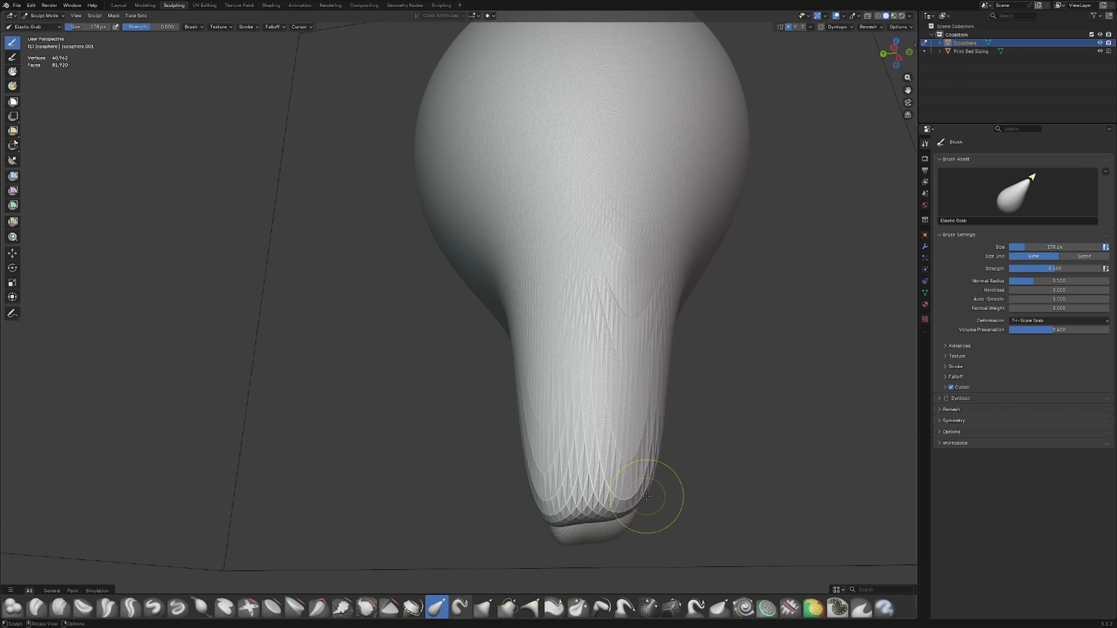
pyautogui.moveTo(641, 464); pyautogui.dragTo(511, 446, button='middle')
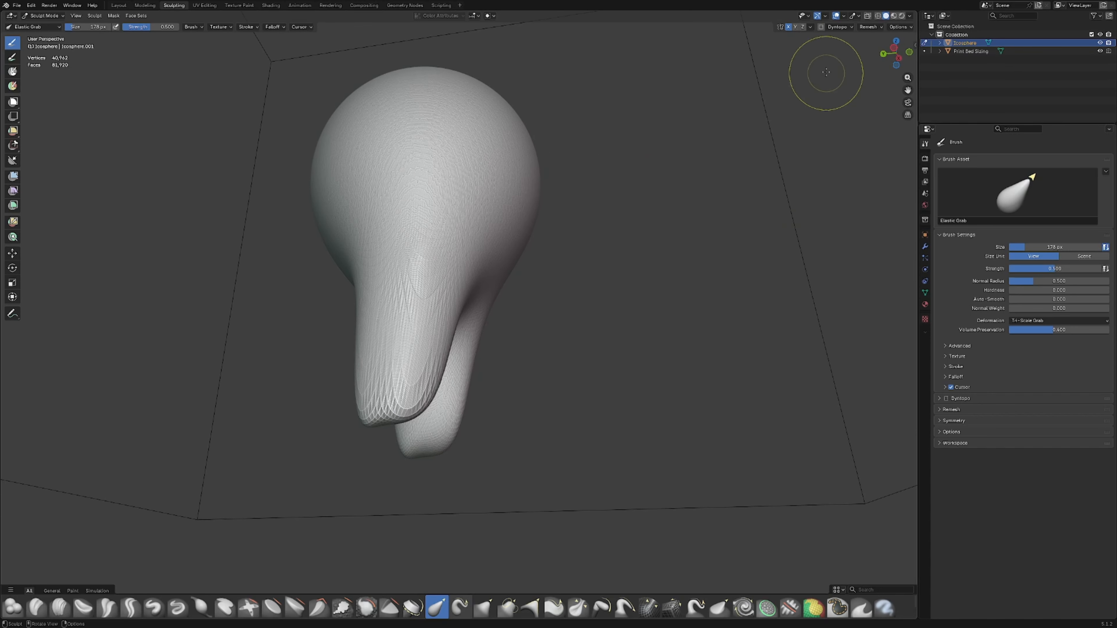
# Enable Dyntopo for the mesh despite the attribute data loss, and open its detail size for editing.
pyautogui.click(820, 27)
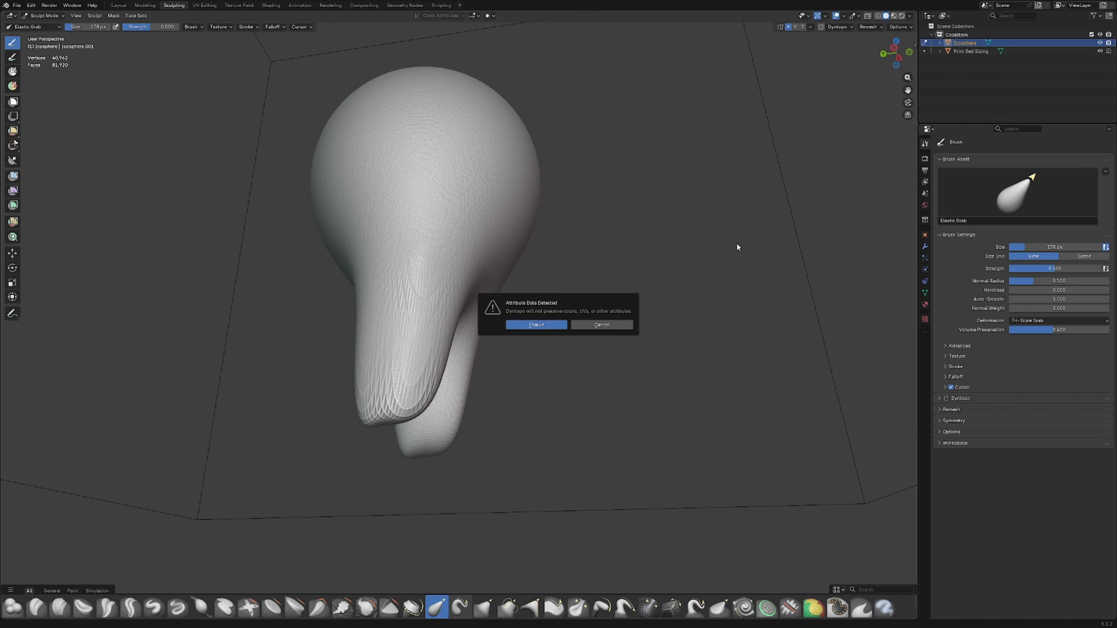
pyautogui.click(527, 324)
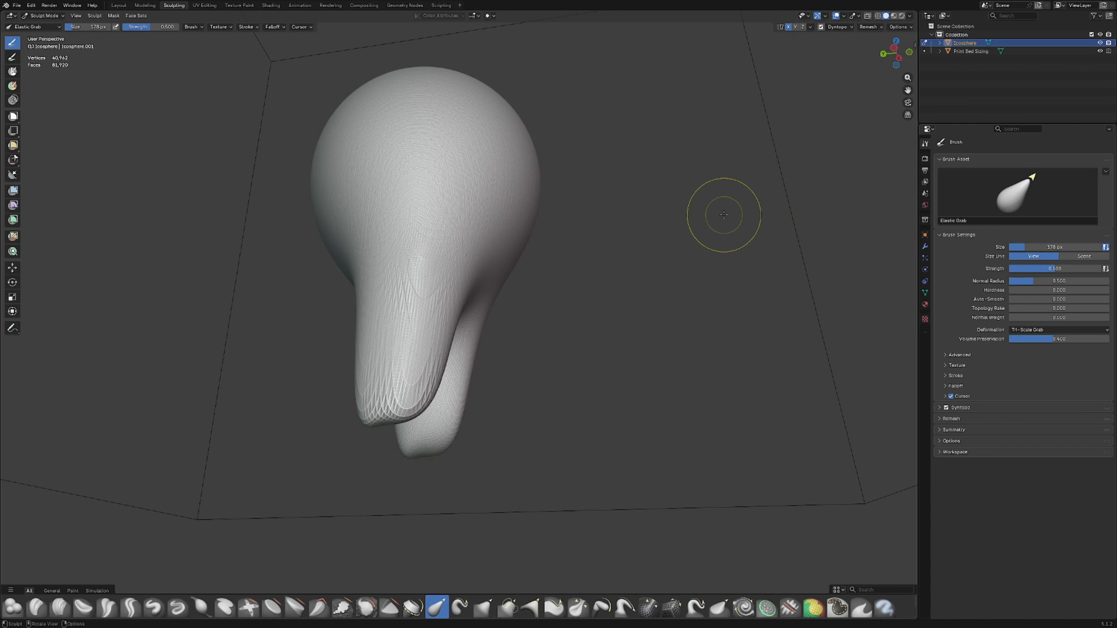
pyautogui.click(851, 27)
pyautogui.click(850, 42)
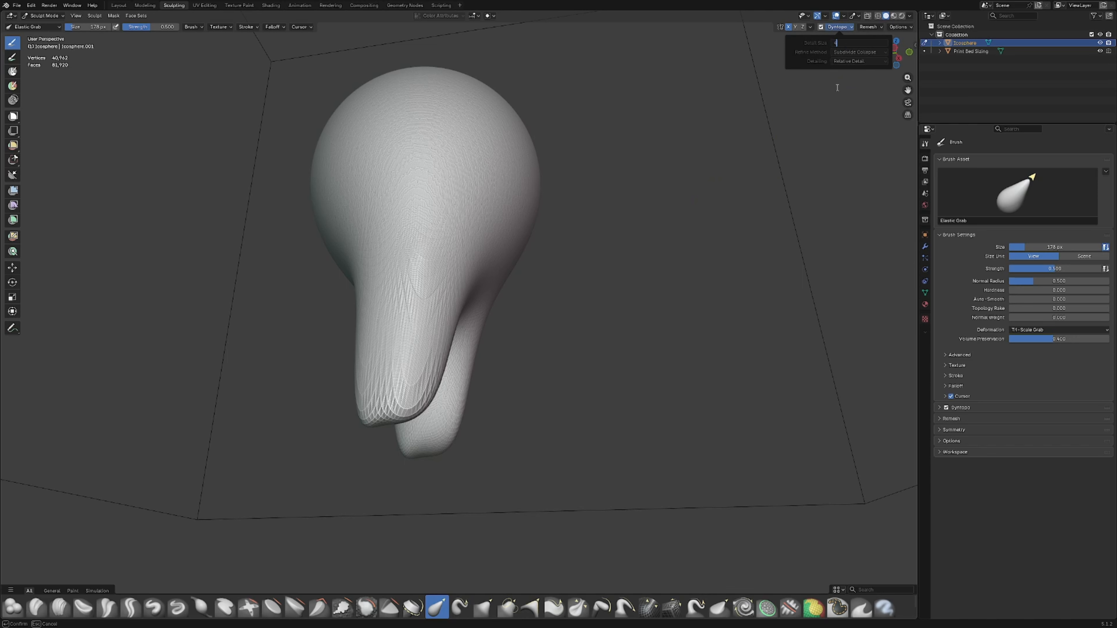
pyautogui.click(845, 27)
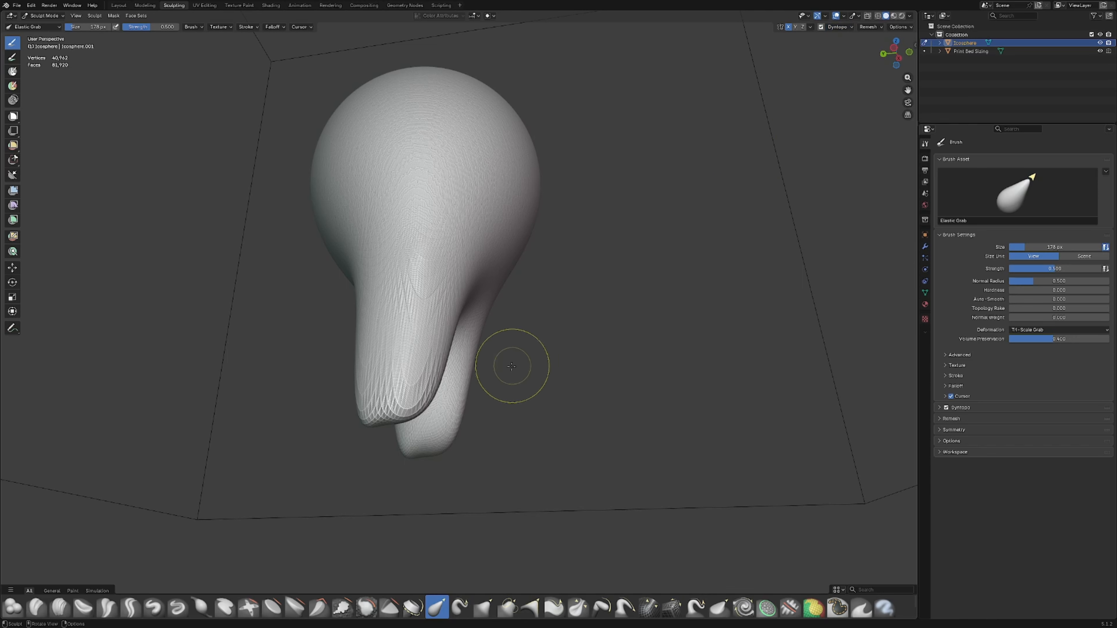
# Thicken the lower legs and rebuild their stretched topology with an enlarged Inflate/Deflate brush.
pyautogui.click(205, 608)
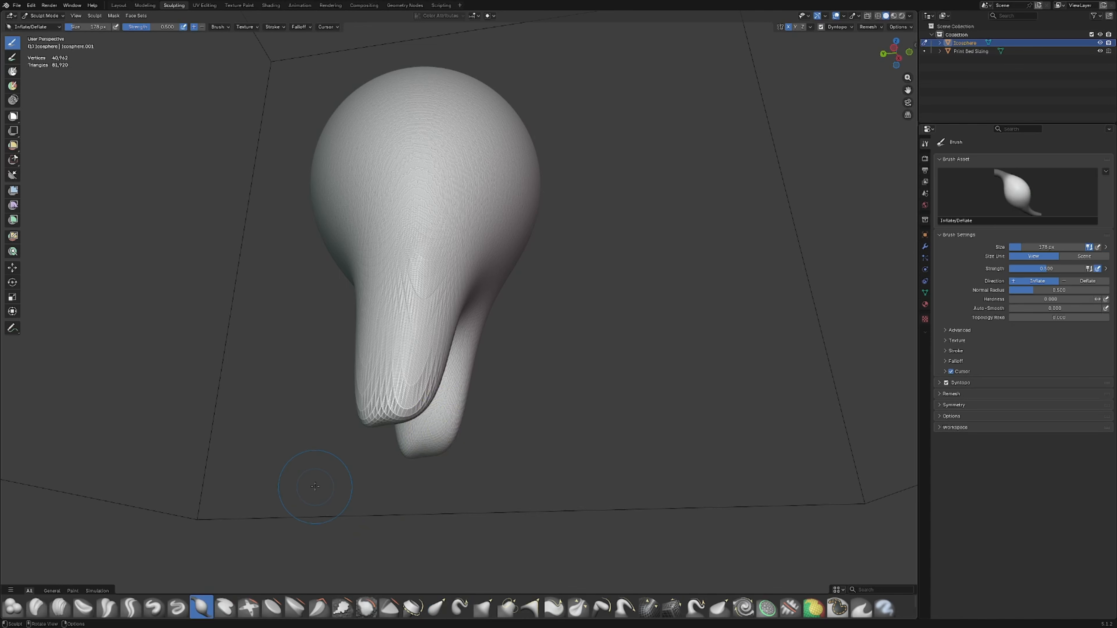
pyautogui.moveTo(452, 358); pyautogui.dragTo(464, 367, button='middle')
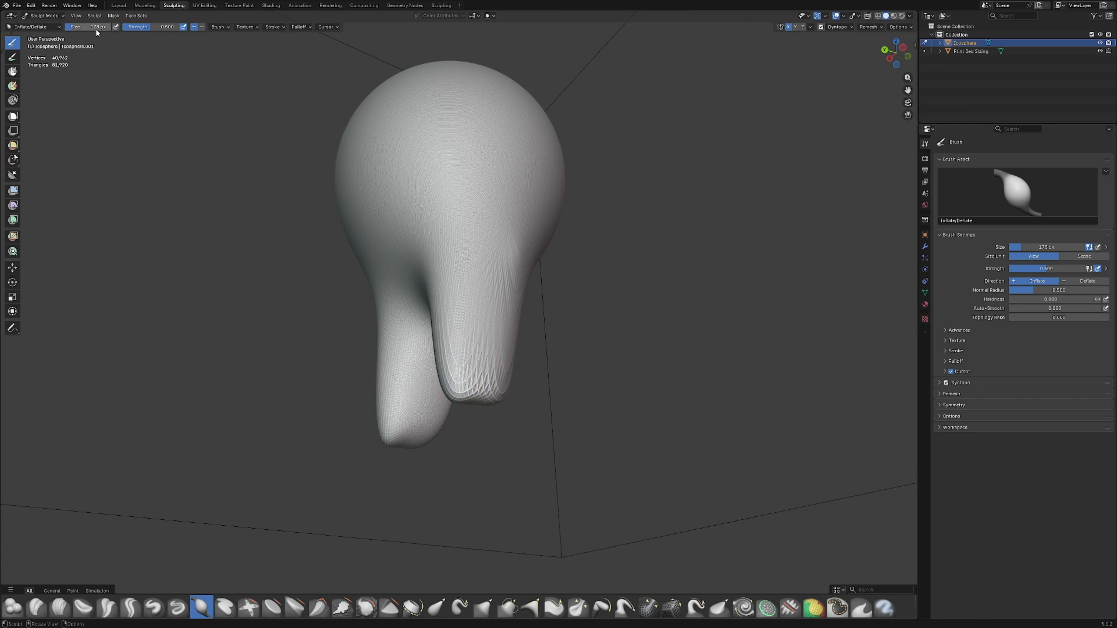
pyautogui.moveTo(433, 332); pyautogui.dragTo(472, 373)
pyautogui.moveTo(486, 371)
pyautogui.mouseDown(button='middle')
pyautogui.moveTo(443, 373)
pyautogui.moveTo(432, 398)
pyautogui.moveTo(428, 387)
pyautogui.moveTo(368, 399)
pyautogui.moveTo(322, 434)
pyautogui.mouseUp(button='middle')
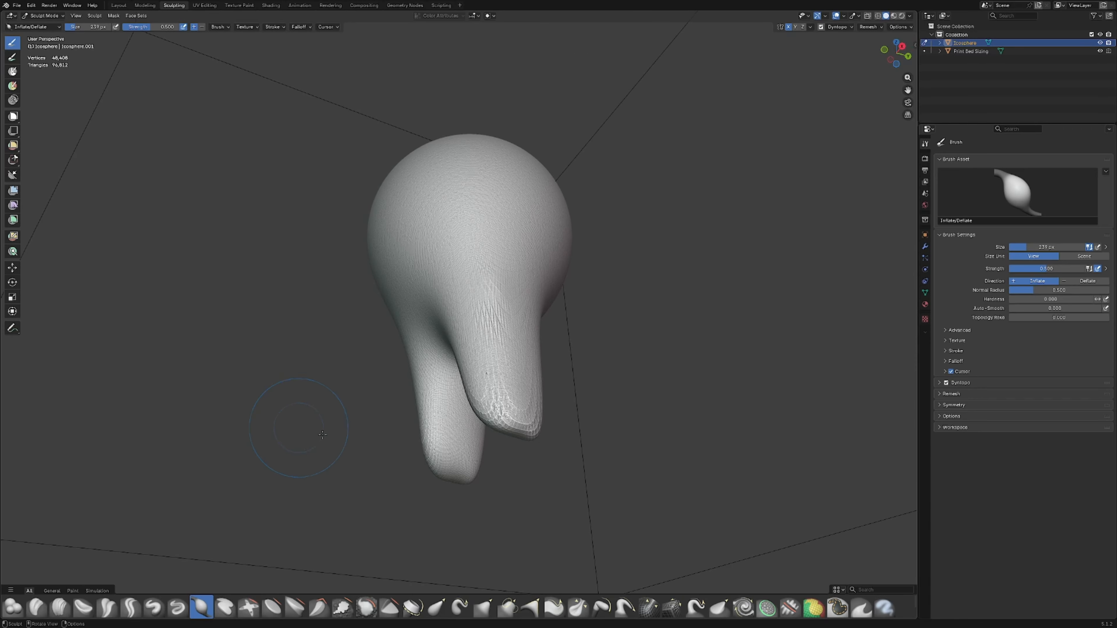
pyautogui.moveTo(474, 449); pyautogui.dragTo(526, 442, button='middle')
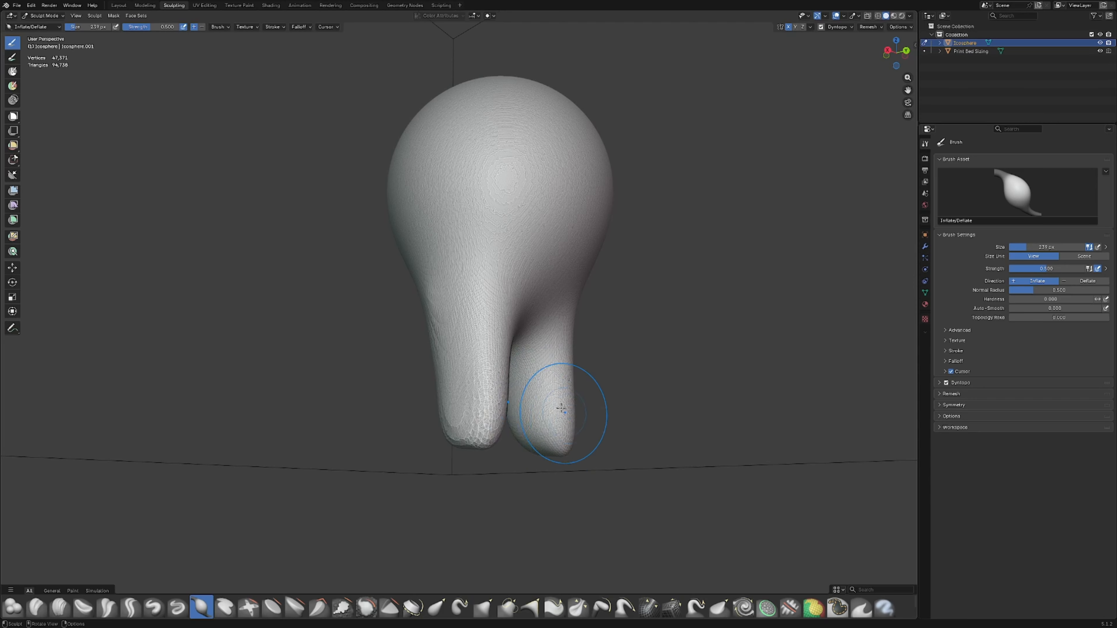
pyautogui.moveTo(561, 407); pyautogui.dragTo(388, 421, button='middle')
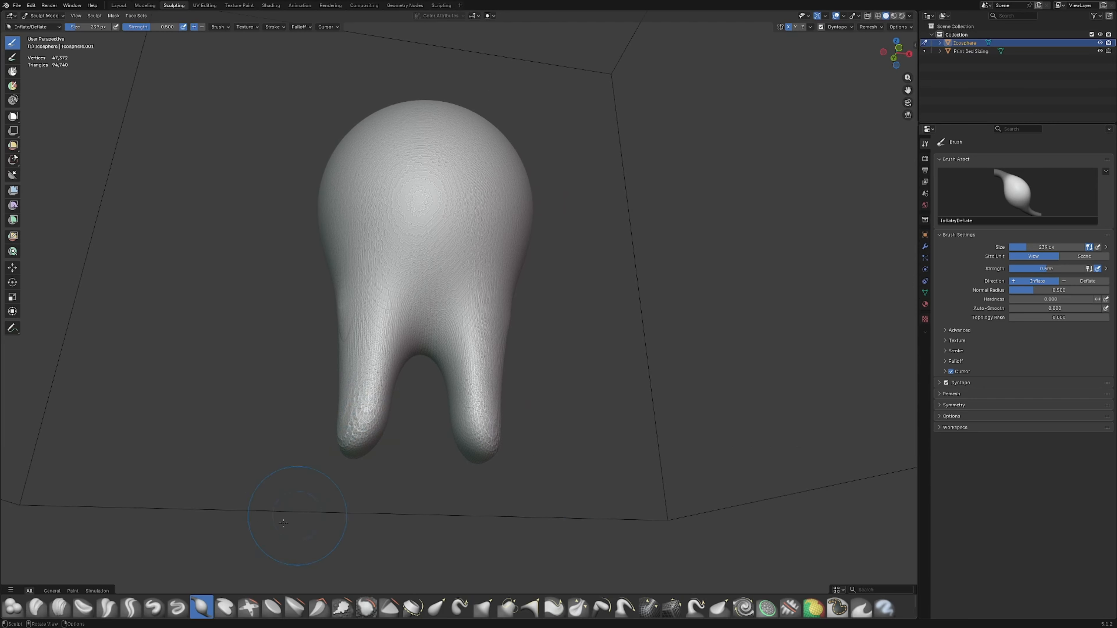
# Smooth the rough surface of the lower legs and their tips with the Smooth brush.
pyautogui.click(366, 607)
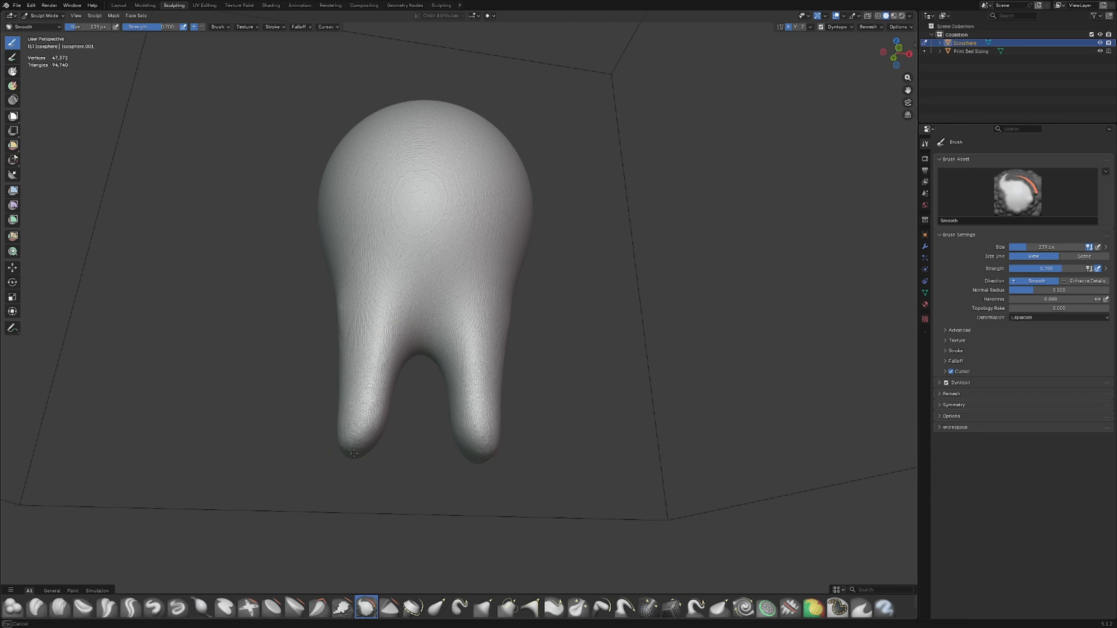
pyautogui.moveTo(373, 423); pyautogui.dragTo(490, 321, button='middle')
pyautogui.moveTo(454, 409); pyautogui.dragTo(499, 357, button='middle')
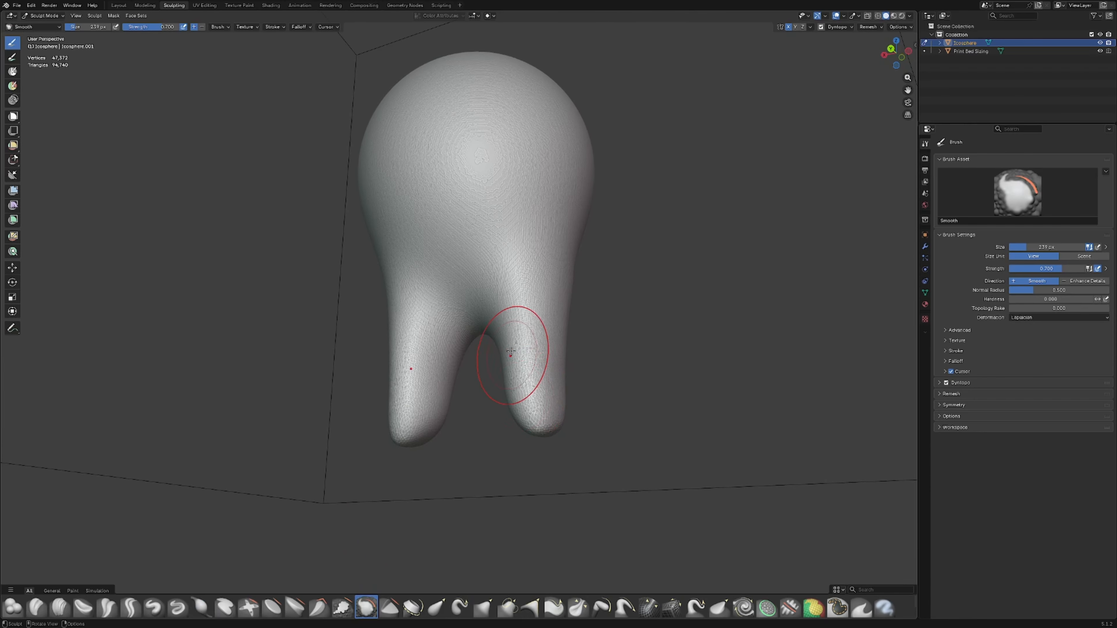
pyautogui.scroll(2, 566, 441)
pyautogui.scroll(3, 566, 441)
pyautogui.moveTo(566, 442); pyautogui.dragTo(527, 385, button='middle')
pyautogui.scroll(-2, 497, 465)
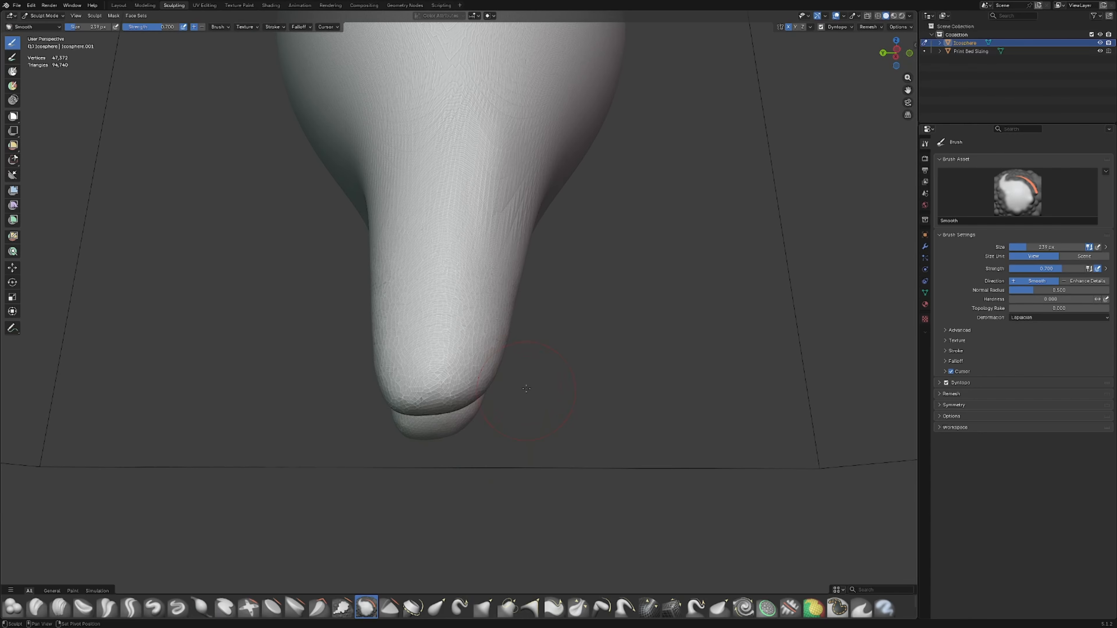
pyautogui.scroll(-2, 527, 385)
# Lengthen both legs downward with several Elastic Grab strokes.
pyautogui.click(437, 607)
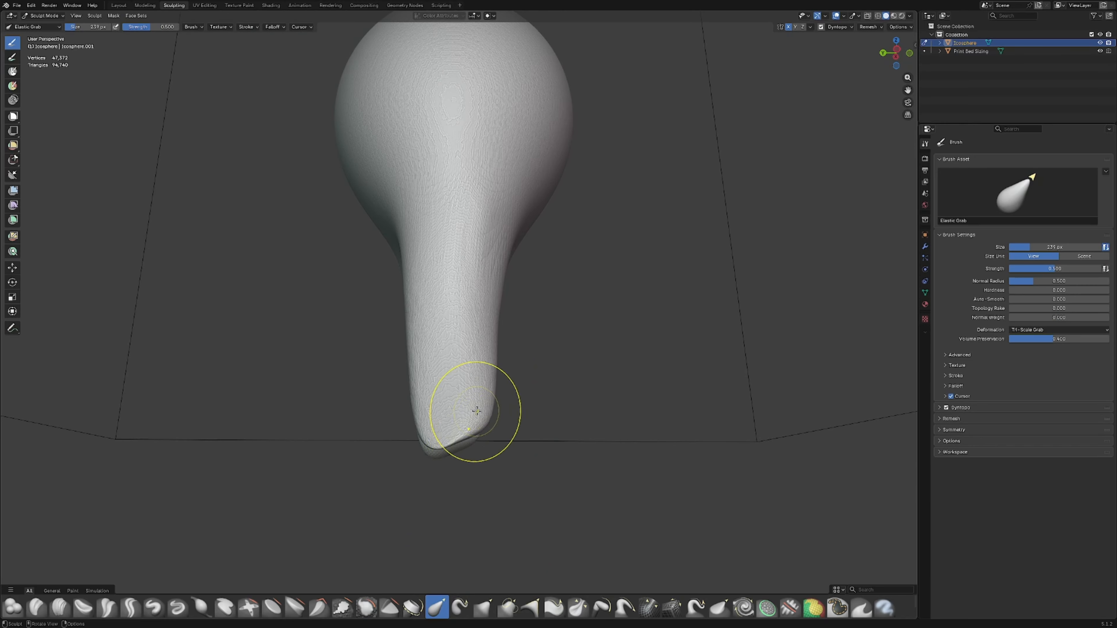
pyautogui.moveTo(468, 491); pyautogui.dragTo(598, 493, button='middle')
pyautogui.moveTo(536, 419); pyautogui.dragTo(540, 544)
pyautogui.moveTo(521, 470); pyautogui.dragTo(535, 532)
pyautogui.moveTo(541, 442); pyautogui.dragTo(553, 519)
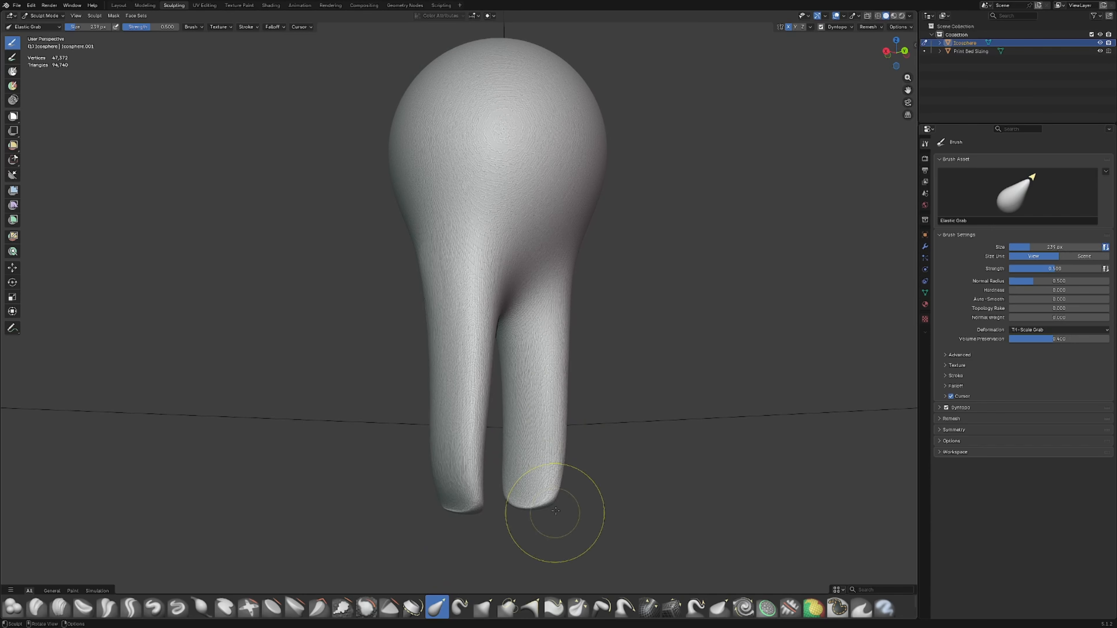
pyautogui.moveTo(547, 416); pyautogui.dragTo(553, 472)
pyautogui.moveTo(552, 470); pyautogui.dragTo(476, 424, button='middle')
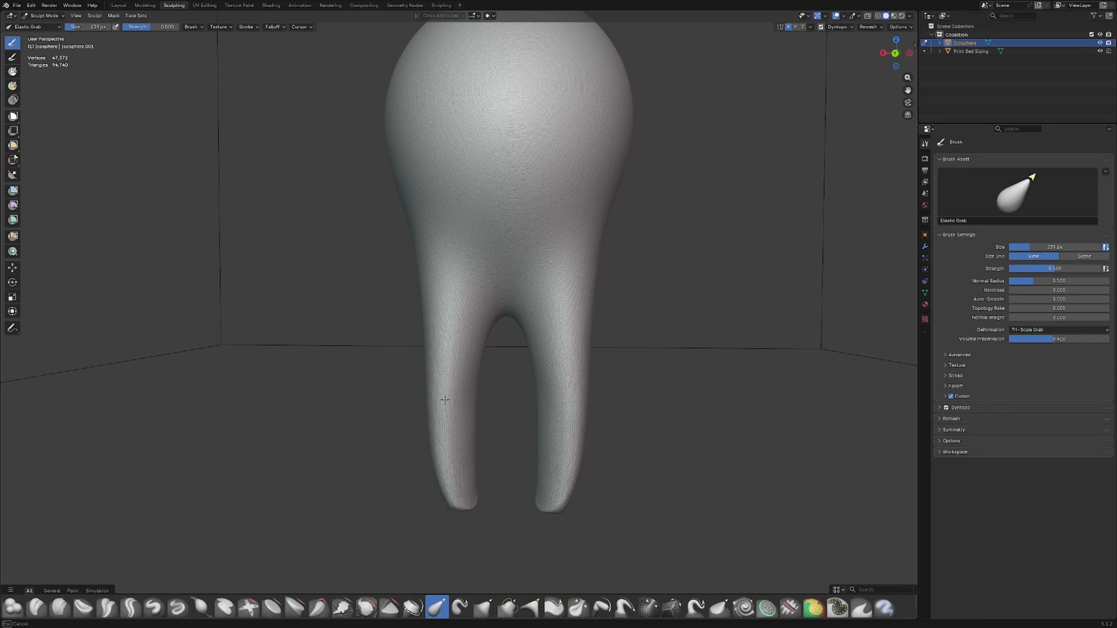
# Bow the legs by pulling their upper parts outward and upward with Elastic Grab.
pyautogui.moveTo(473, 398)
pyautogui.mouseDown()
pyautogui.moveTo(453, 399)
pyautogui.moveTo(475, 376)
pyautogui.moveTo(439, 349)
pyautogui.mouseUp()
pyautogui.scroll(-3, 439, 350)
pyautogui.moveTo(460, 366); pyautogui.dragTo(480, 367, button='middle')
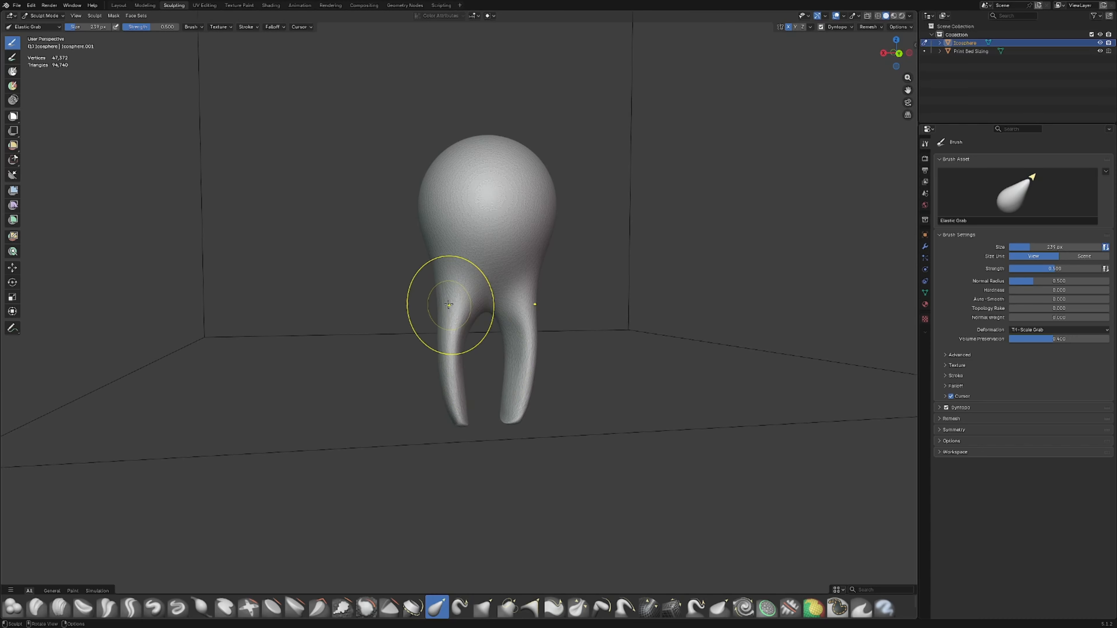
pyautogui.moveTo(448, 304); pyautogui.dragTo(446, 338, button='middle')
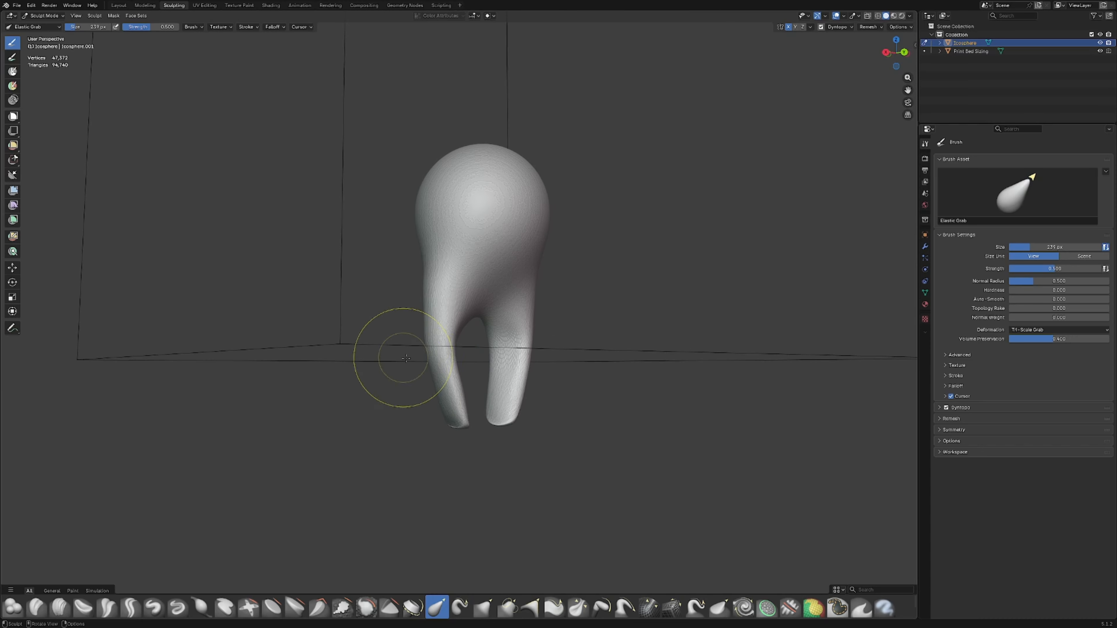
# Pull the lower front of the body outward and up with Elastic Grab to form a rounded belly.
pyautogui.moveTo(414, 258)
pyautogui.mouseDown(button='middle')
pyautogui.moveTo(449, 228)
pyautogui.moveTo(432, 273)
pyautogui.moveTo(479, 280)
pyautogui.moveTo(523, 250)
pyautogui.moveTo(535, 309)
pyautogui.mouseUp(button='middle')
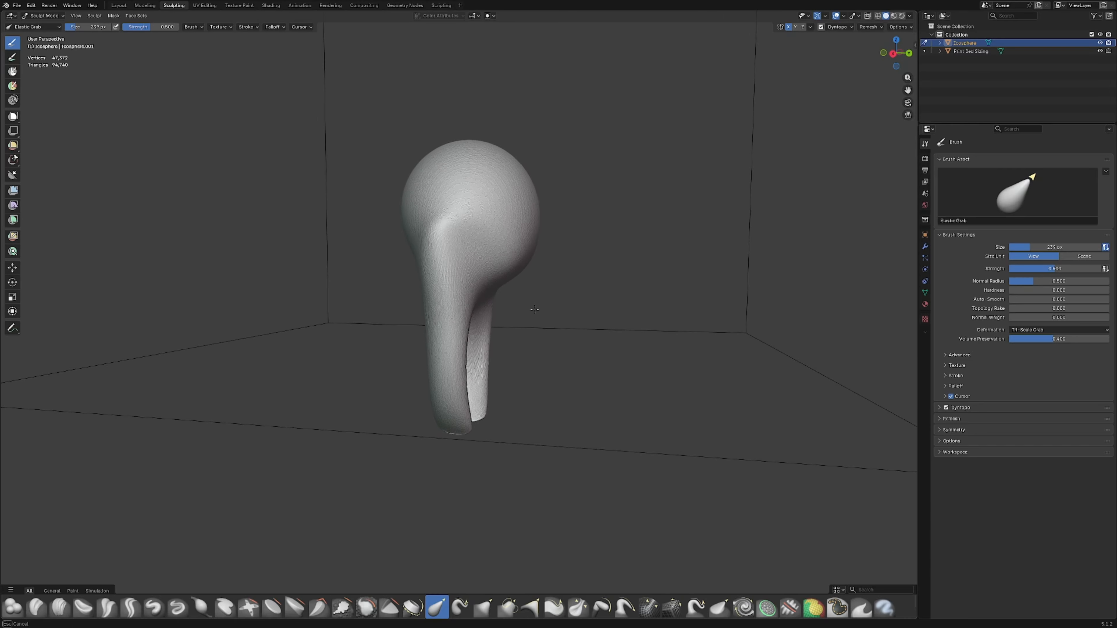
pyautogui.moveTo(536, 272); pyautogui.dragTo(564, 224)
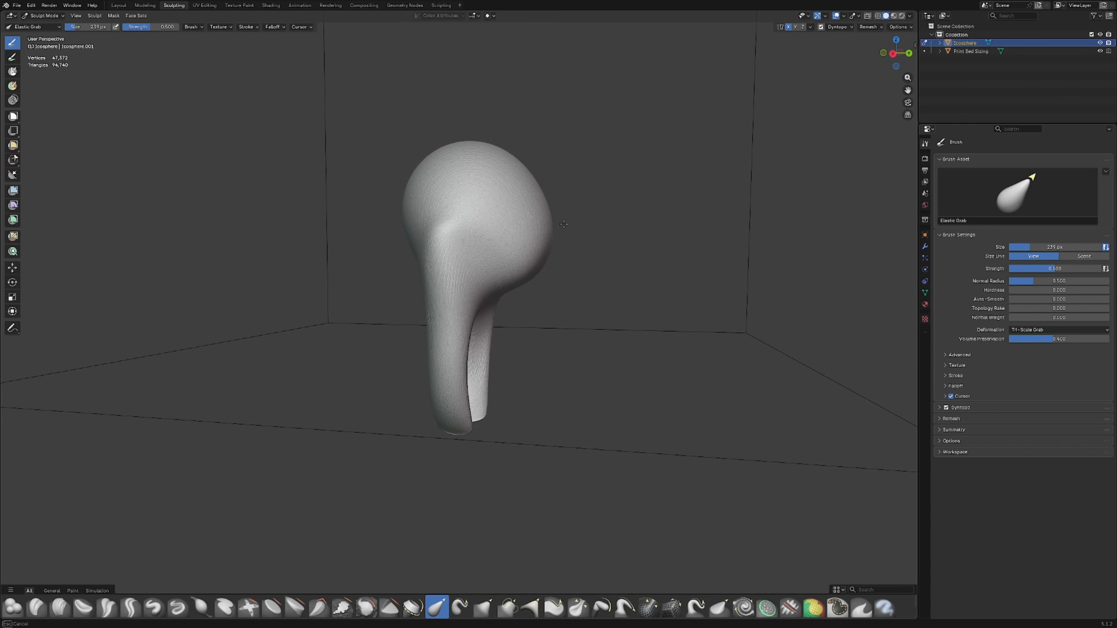
pyautogui.moveTo(539, 194); pyautogui.dragTo(498, 200, button='middle')
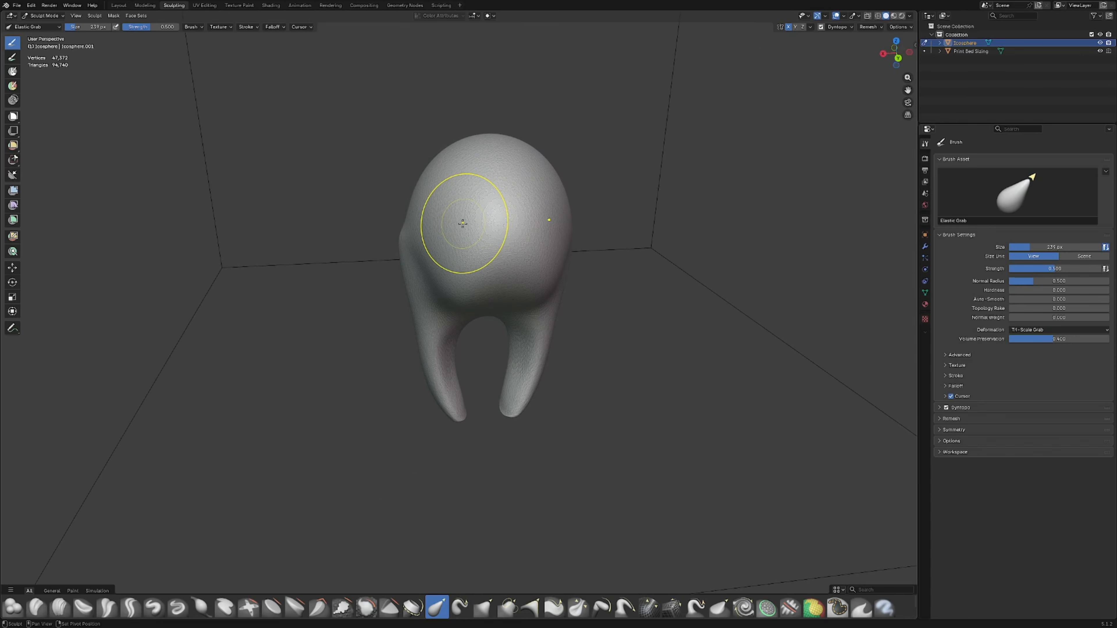
pyautogui.scroll(3, 495, 321)
pyautogui.moveTo(495, 320)
pyautogui.mouseDown(button='middle')
pyautogui.moveTo(551, 352)
pyautogui.moveTo(595, 326)
pyautogui.moveTo(460, 285)
pyautogui.moveTo(443, 256)
pyautogui.moveTo(415, 273)
pyautogui.moveTo(413, 303)
pyautogui.moveTo(444, 315)
pyautogui.moveTo(433, 341)
pyautogui.moveTo(502, 280)
pyautogui.moveTo(518, 347)
pyautogui.moveTo(474, 357)
pyautogui.mouseUp(button='middle')
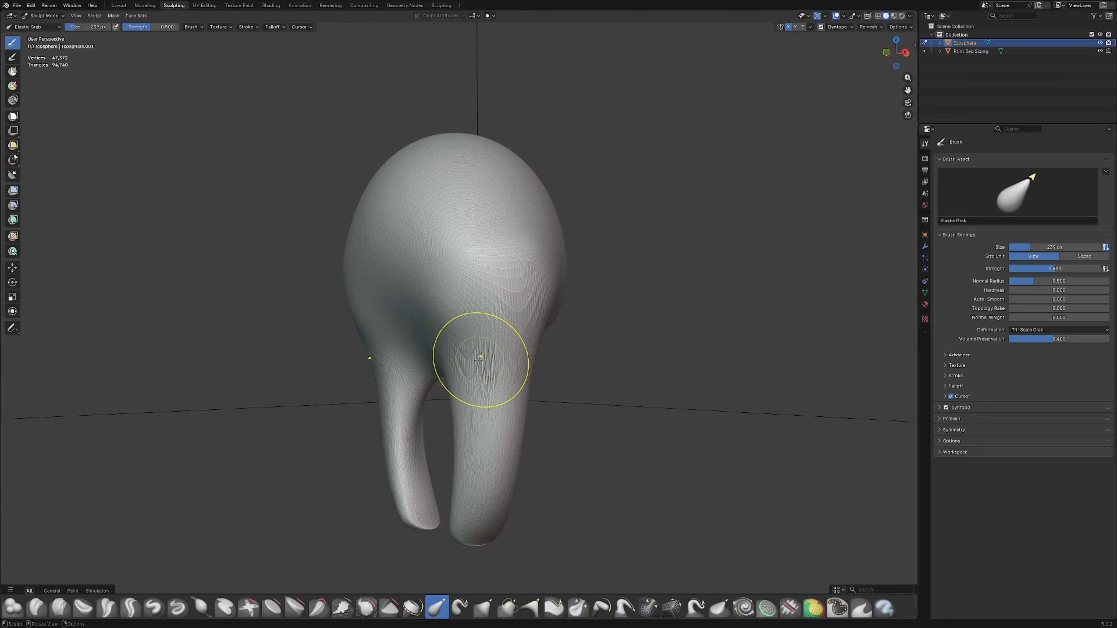
pyautogui.moveTo(482, 438); pyautogui.dragTo(458, 496, button='middle')
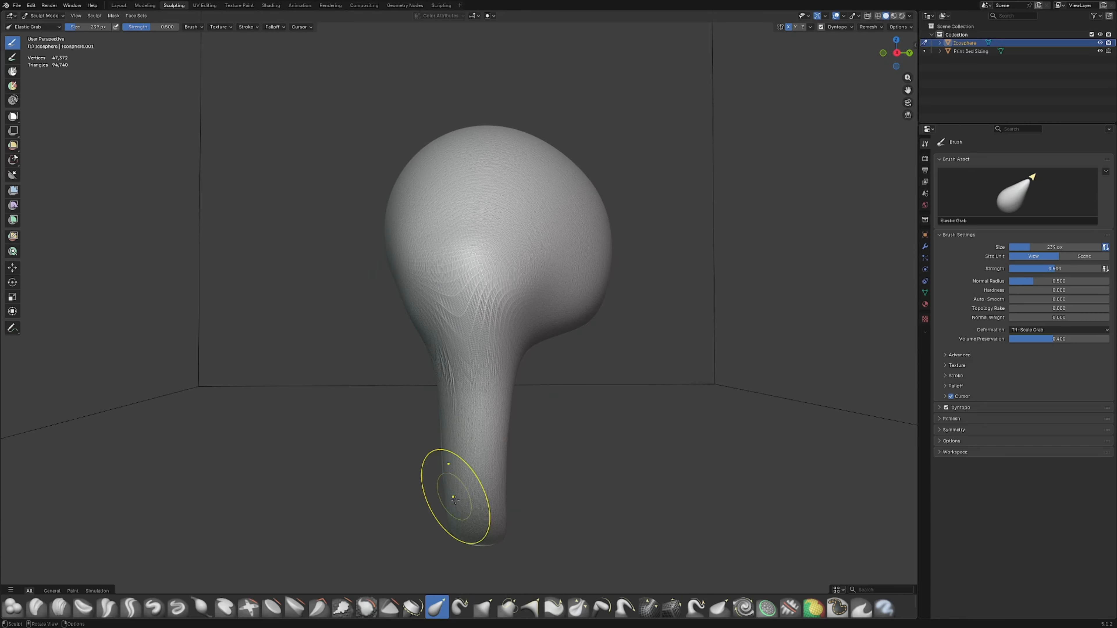
# Switch to the Grab brush and pull the rear of the hip area slightly outward.
pyautogui.click(483, 607)
pyautogui.scroll(2, 390, 310)
pyautogui.moveTo(398, 320); pyautogui.dragTo(367, 335)
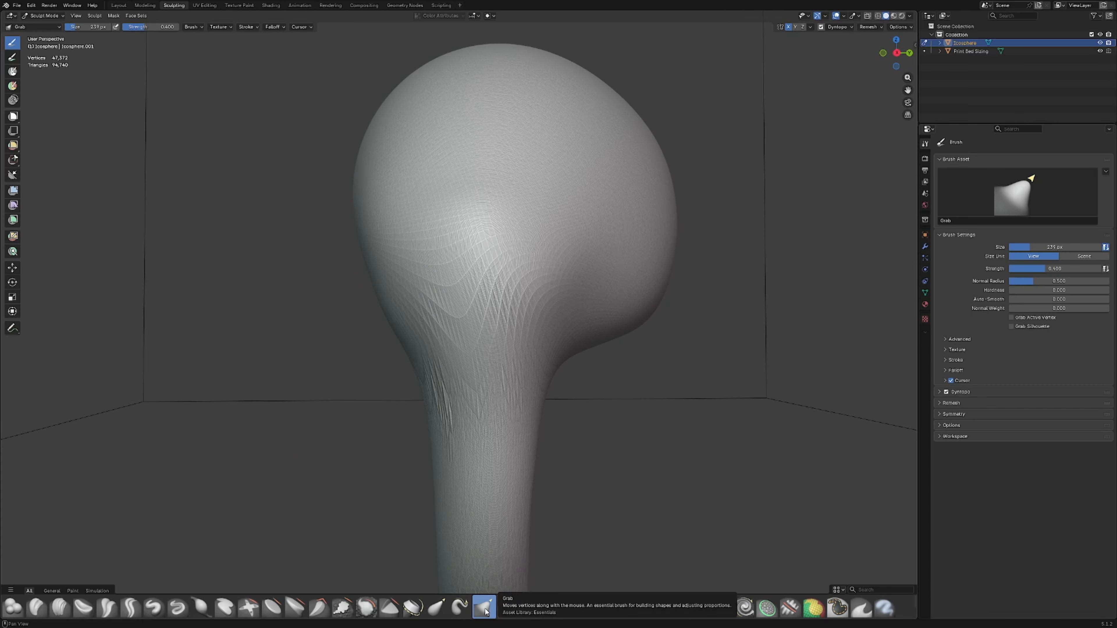
pyautogui.moveTo(342, 364); pyautogui.dragTo(391, 334, button='middle')
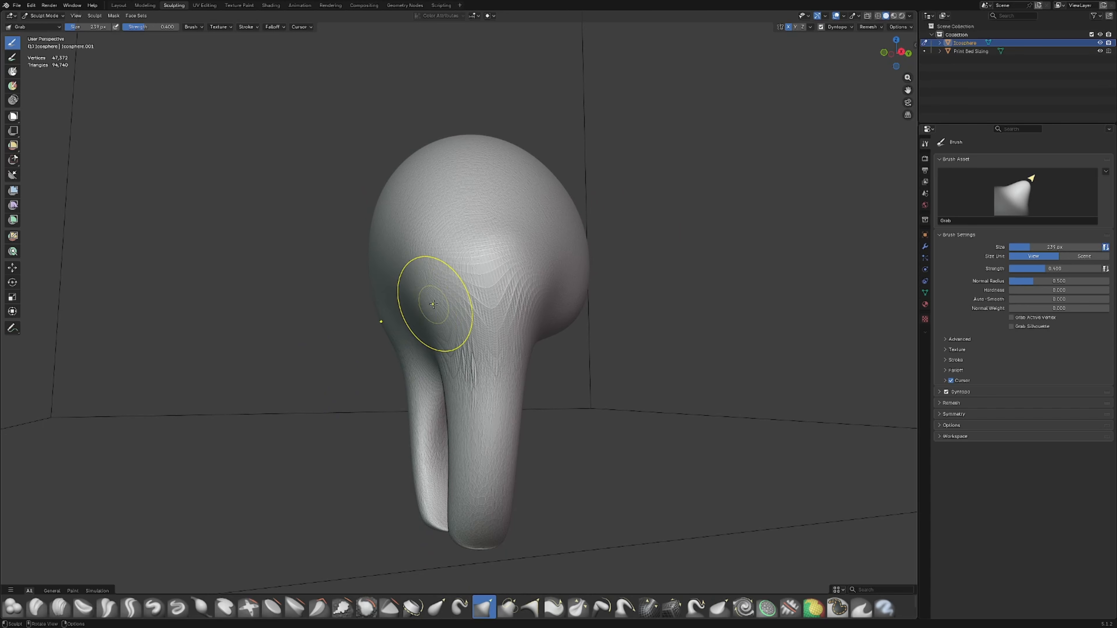
# Try to pull arms out of the sides of the body with long Grab strokes from the side view.
pyautogui.moveTo(433, 303); pyautogui.dragTo(332, 354)
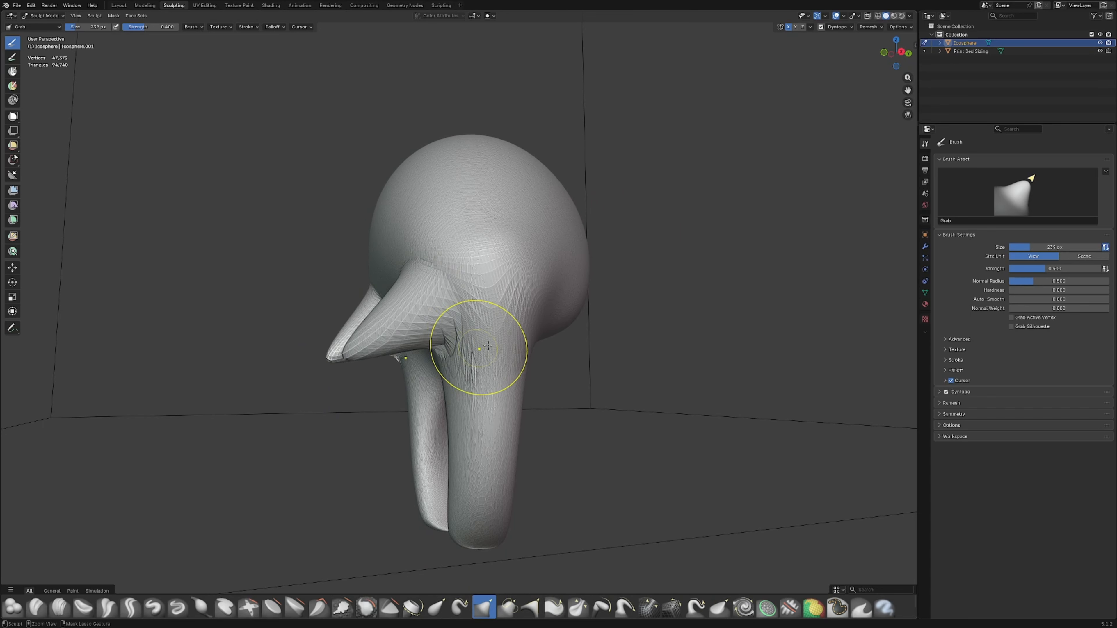
pyautogui.hotkey('ctrl', 'z')
pyautogui.moveTo(519, 277)
pyautogui.mouseDown()
pyautogui.moveTo(637, 310)
pyautogui.moveTo(791, 329)
pyautogui.mouseUp()
pyautogui.hotkey('ctrl', 'z')
# Pull two mirrored, tapered arms outward from the sides of the body with the Grab brush.
pyautogui.moveTo(721, 325); pyautogui.dragTo(423, 287, button='middle')
pyautogui.scroll(-3, 424, 286)
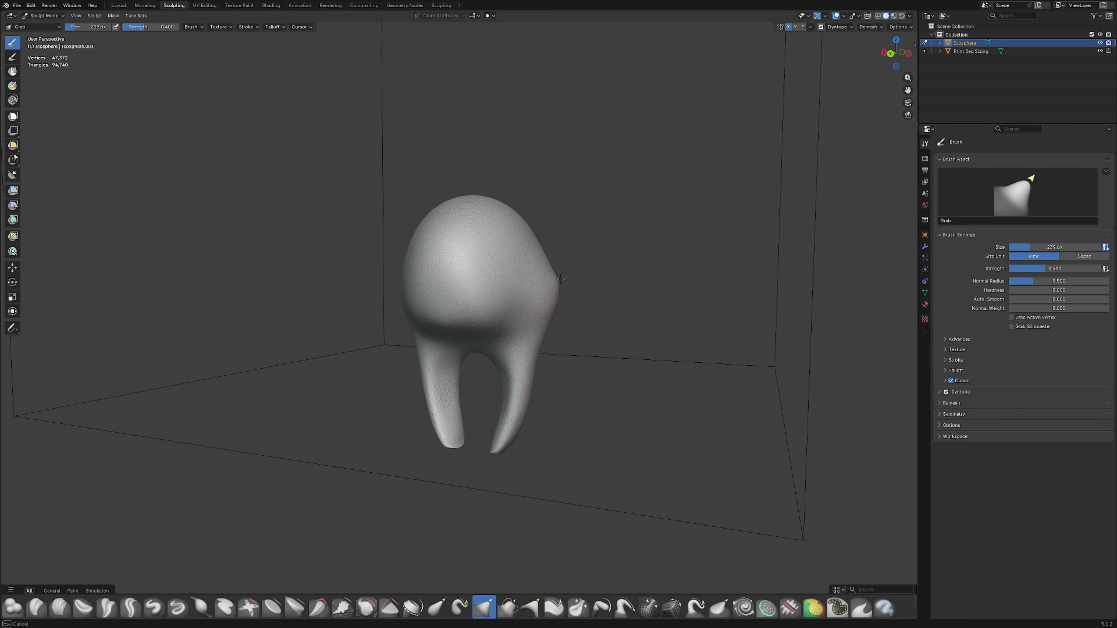
pyautogui.moveTo(584, 283); pyautogui.dragTo(651, 307)
pyautogui.moveTo(650, 307); pyautogui.dragTo(628, 329, button='middle')
pyautogui.moveTo(613, 299); pyautogui.dragTo(688, 339)
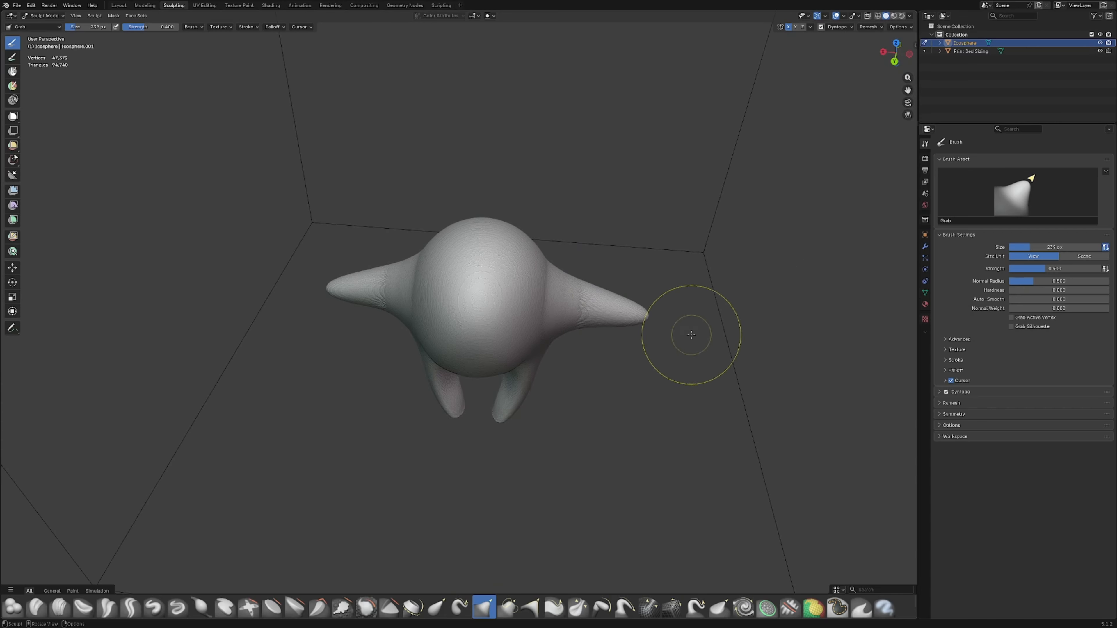
# Smooth the underside of the arm and its join to the upper leg with the Smooth brush.
pyautogui.moveTo(688, 339)
pyautogui.mouseDown(button='middle')
pyautogui.moveTo(668, 282)
pyautogui.moveTo(587, 275)
pyautogui.mouseUp(button='middle')
pyautogui.moveTo(643, 287); pyautogui.dragTo(575, 310, button='middle')
pyautogui.moveTo(399, 374)
pyautogui.mouseDown(button='middle')
pyautogui.moveTo(476, 365)
pyautogui.moveTo(419, 425)
pyautogui.mouseUp(button='middle')
pyautogui.scroll(2, 470, 383)
pyautogui.click(366, 607)
pyautogui.moveTo(458, 318); pyautogui.dragTo(408, 367)
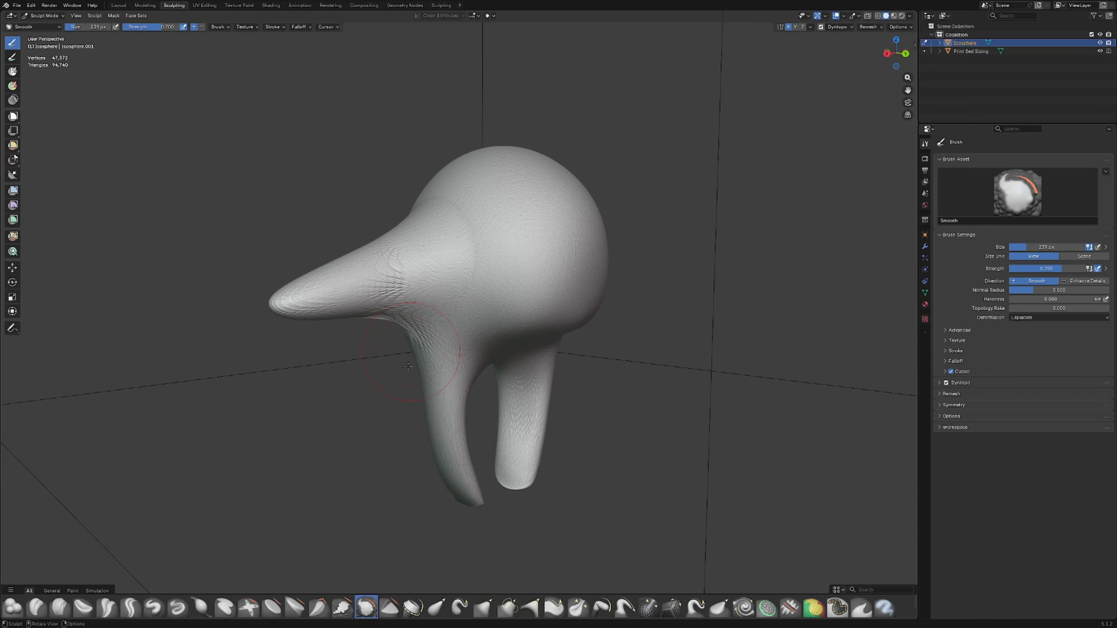
# Thicken the armpits and the bases of both arms with the Inflate/Deflate brush.
pyautogui.click(207, 607)
pyautogui.moveTo(422, 308); pyautogui.dragTo(411, 287, button='middle')
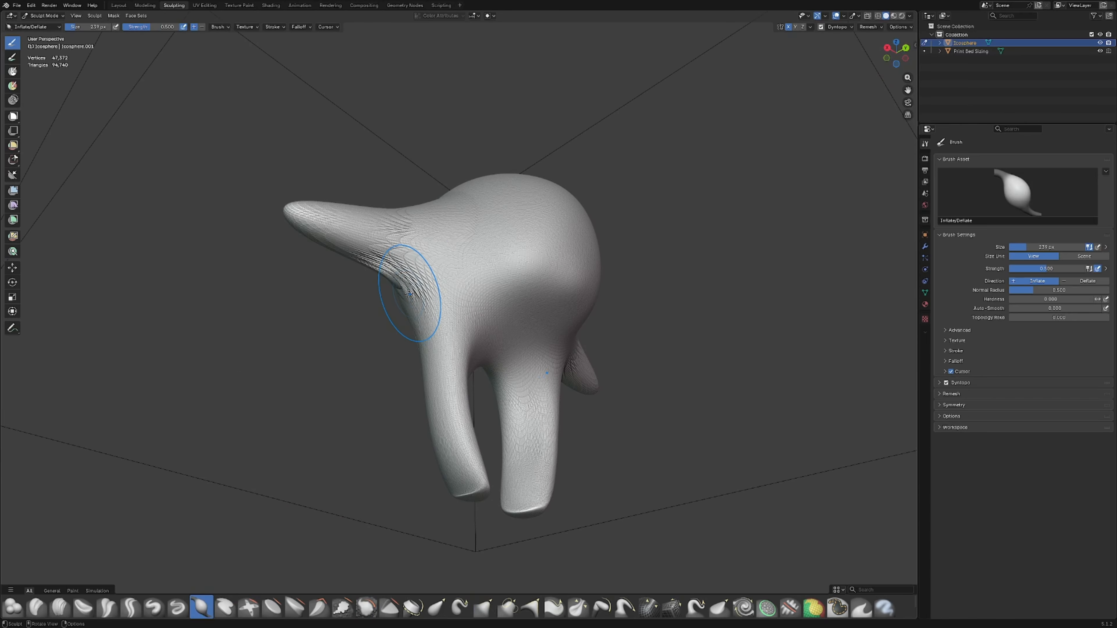
pyautogui.moveTo(412, 287)
pyautogui.mouseDown()
pyautogui.moveTo(390, 252)
pyautogui.moveTo(308, 221)
pyautogui.moveTo(420, 230)
pyautogui.moveTo(396, 219)
pyautogui.mouseUp()
pyautogui.moveTo(396, 220); pyautogui.dragTo(455, 285, button='middle')
pyautogui.moveTo(455, 285); pyautogui.dragTo(456, 237)
pyautogui.moveTo(456, 238); pyautogui.dragTo(524, 244, button='middle')
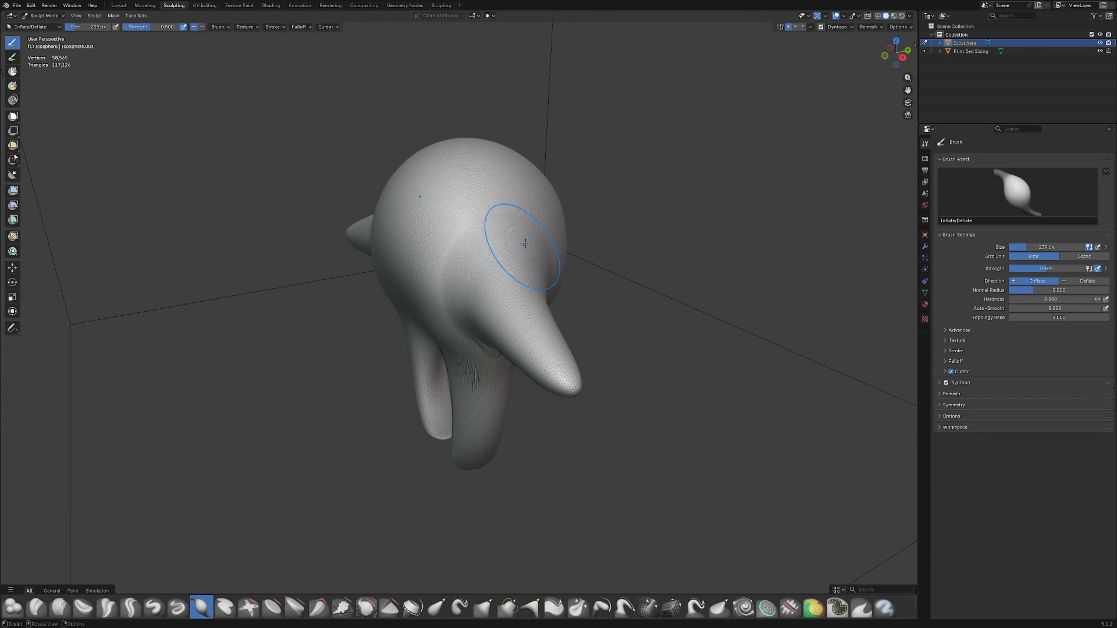
pyautogui.moveTo(488, 317); pyautogui.dragTo(496, 328)
pyautogui.moveTo(496, 328); pyautogui.dragTo(549, 272, button='middle')
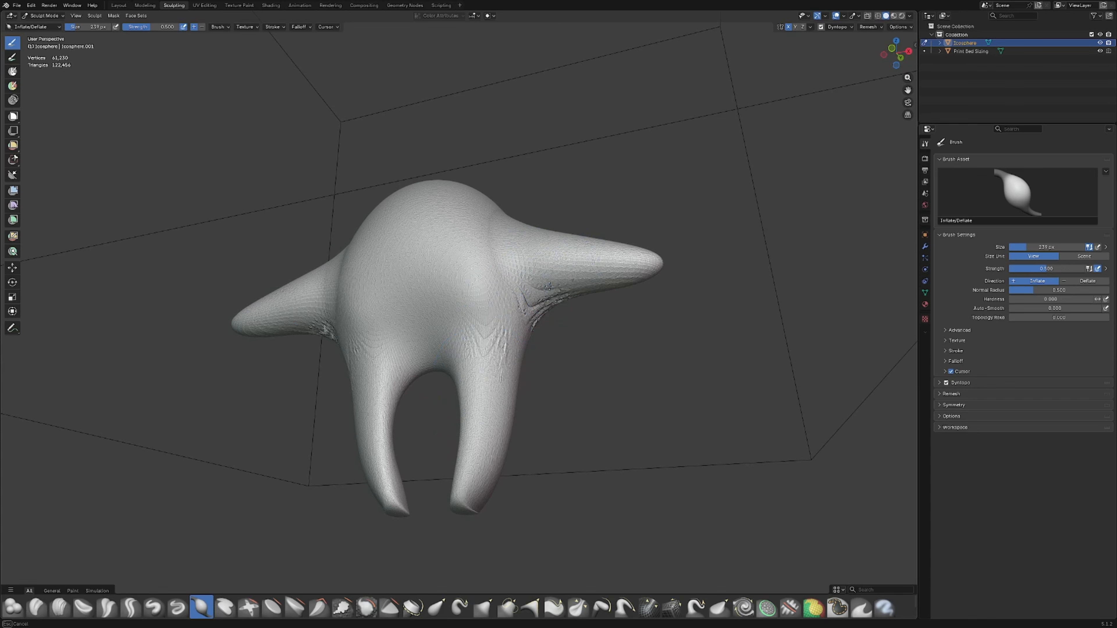
# Smooth the rough creases under the arms and along the upper legs with the Smooth brush.
pyautogui.click(359, 604)
pyautogui.moveTo(567, 274)
pyautogui.mouseDown()
pyautogui.moveTo(528, 281)
pyautogui.moveTo(505, 328)
pyautogui.mouseUp()
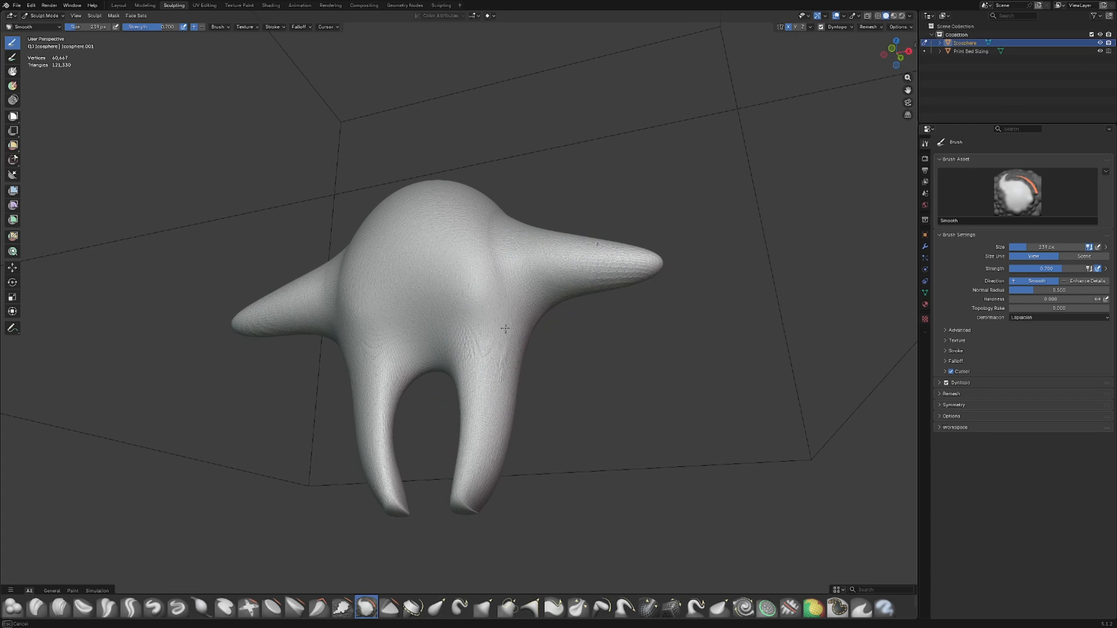
pyautogui.moveTo(643, 257)
pyautogui.mouseDown(button='middle')
pyautogui.moveTo(524, 312)
pyautogui.moveTo(409, 320)
pyautogui.mouseUp(button='middle')
pyautogui.moveTo(256, 320)
pyautogui.mouseDown(button='middle')
pyautogui.moveTo(324, 287)
pyautogui.moveTo(523, 324)
pyautogui.moveTo(443, 250)
pyautogui.moveTo(451, 212)
pyautogui.mouseUp(button='middle')
pyautogui.moveTo(477, 304); pyautogui.dragTo(449, 380)
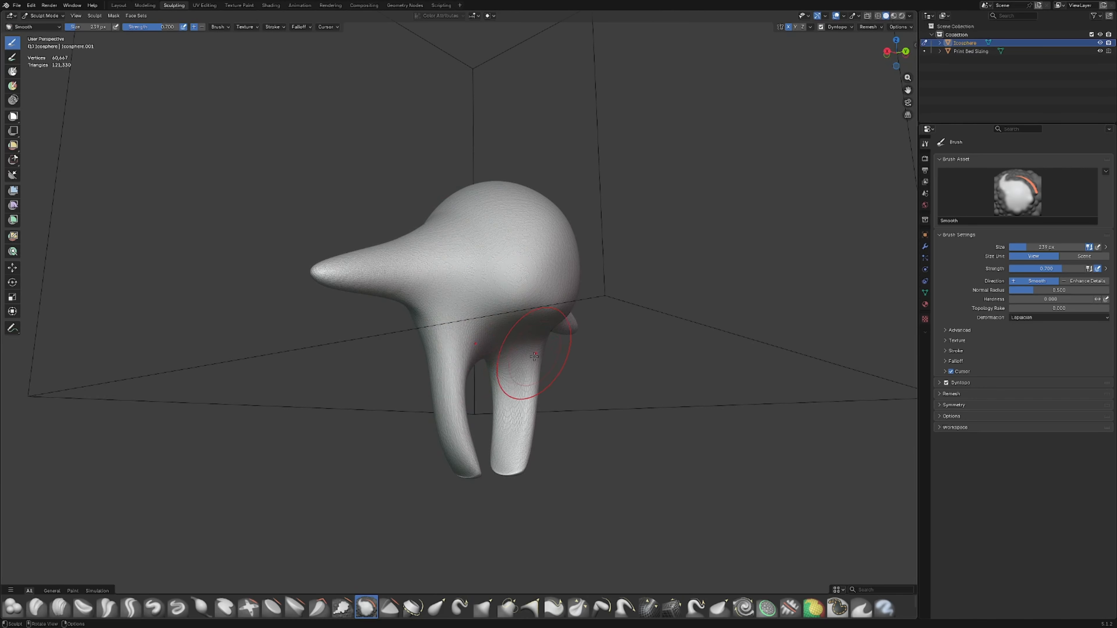
pyautogui.scroll(2, 525, 430)
pyautogui.moveTo(513, 415); pyautogui.dragTo(513, 434, button='middle')
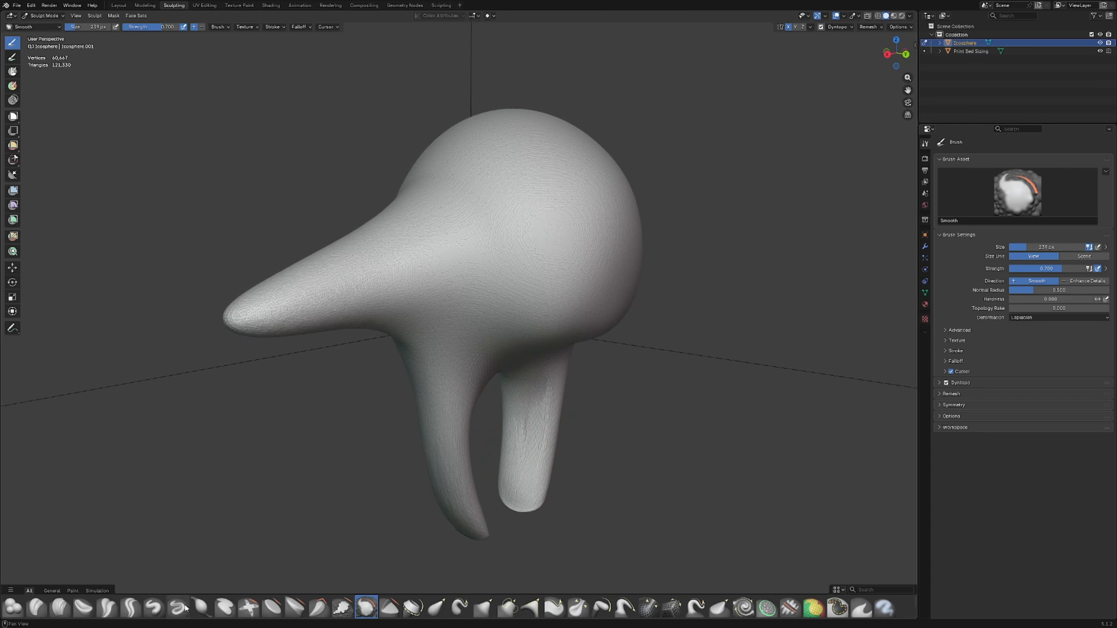
# Inflate the lower legs slightly, and smooth the transition between the arms and the body.
pyautogui.click(201, 607)
pyautogui.scroll(-2, 454, 463)
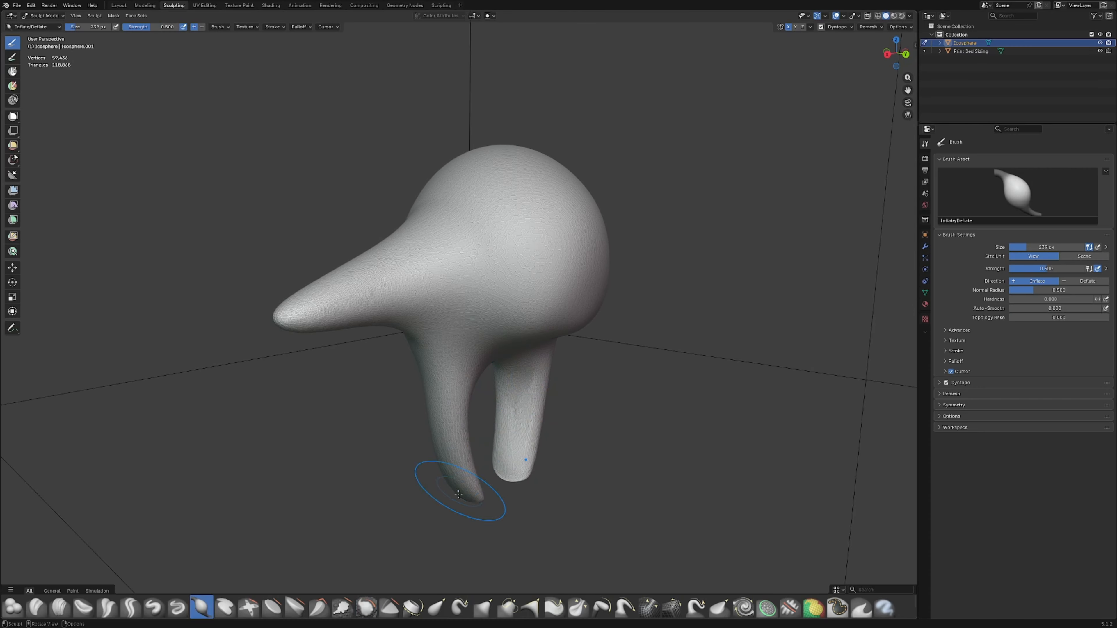
pyautogui.click(366, 607)
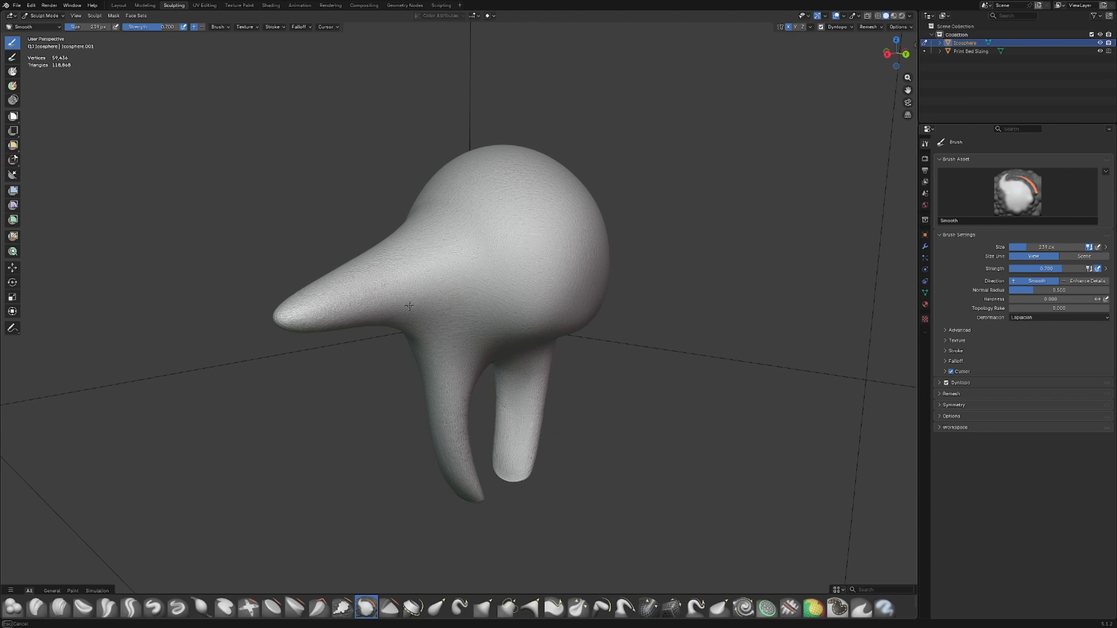
pyautogui.scroll(-4, 409, 307)
pyautogui.moveTo(409, 306); pyautogui.dragTo(469, 410, button='middle')
pyautogui.scroll(2, 474, 354)
pyautogui.keyDown('shift'); pyautogui.moveTo(479, 308); pyautogui.dragTo(485, 339, button='middle'); pyautogui.keyUp('shift')
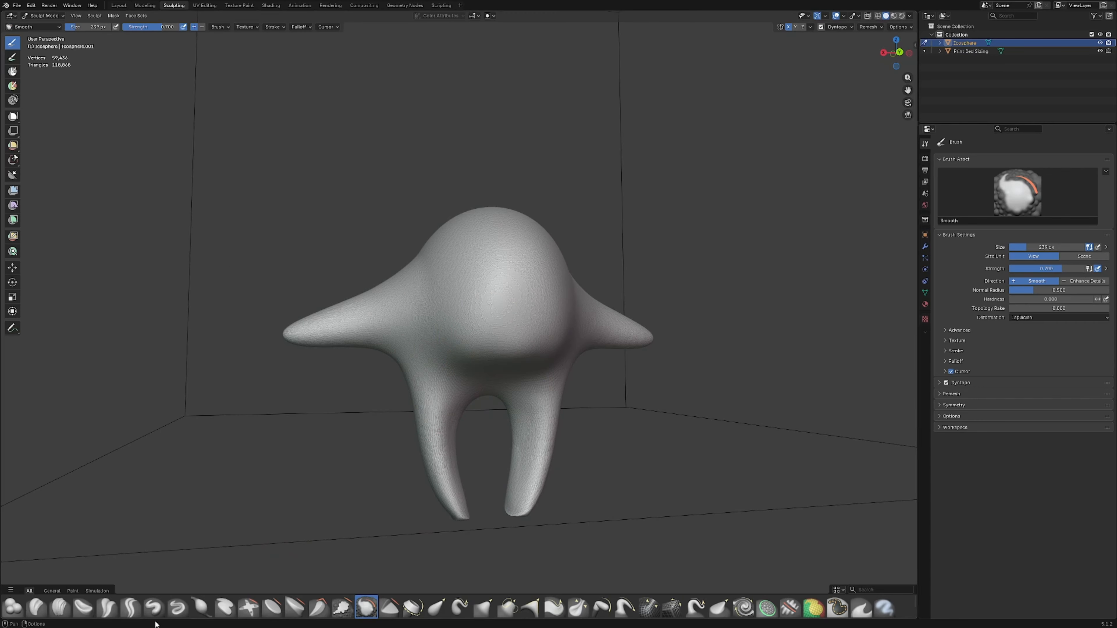
# Inflate the shoulders where the arms meet the body with Inflate/Deflate, and undo the last stroke.
pyautogui.click(201, 607)
pyautogui.moveTo(246, 567); pyautogui.dragTo(288, 551, button='middle')
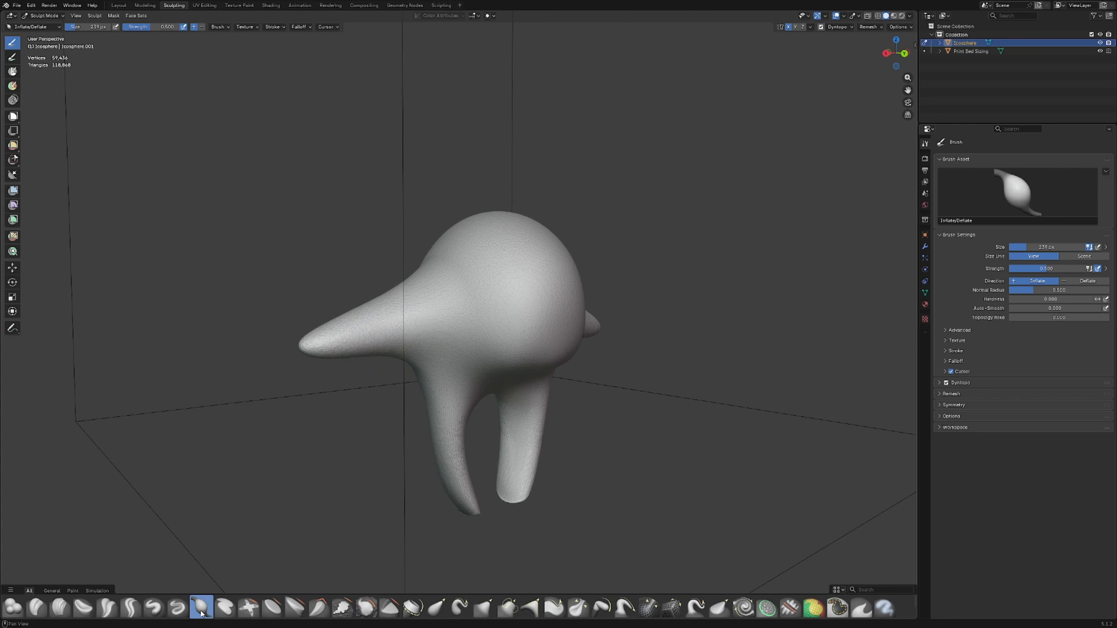
pyautogui.scroll(4, 481, 299)
pyautogui.moveTo(481, 299); pyautogui.dragTo(481, 298, button='middle')
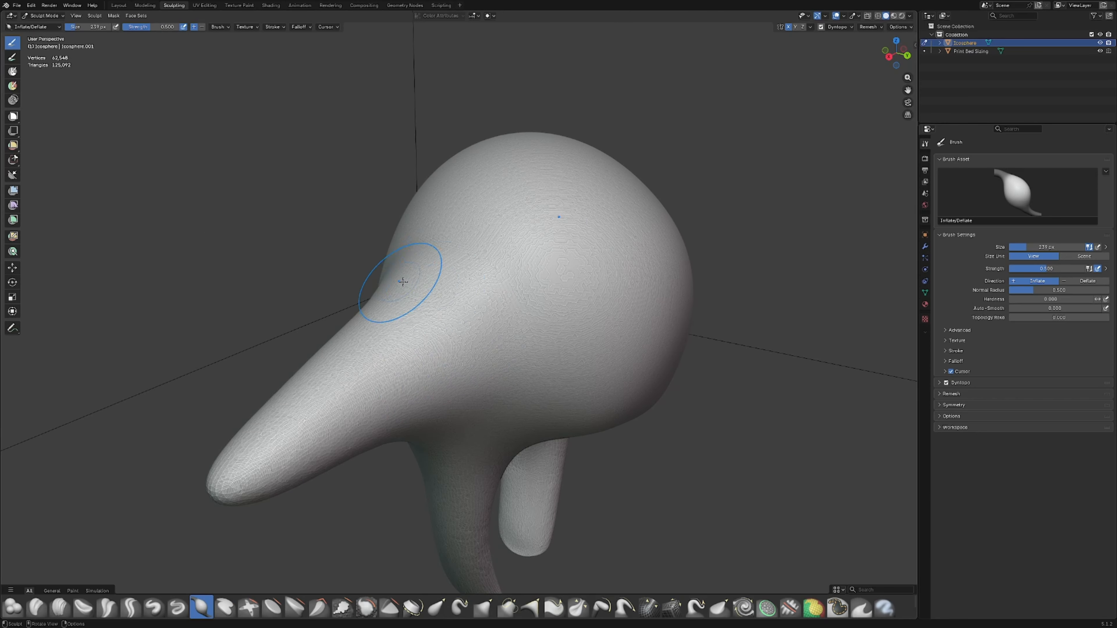
pyautogui.moveTo(463, 323)
pyautogui.mouseDown()
pyautogui.moveTo(413, 278)
pyautogui.moveTo(435, 335)
pyautogui.moveTo(493, 370)
pyautogui.moveTo(482, 328)
pyautogui.mouseUp()
pyautogui.scroll(-2, 482, 328)
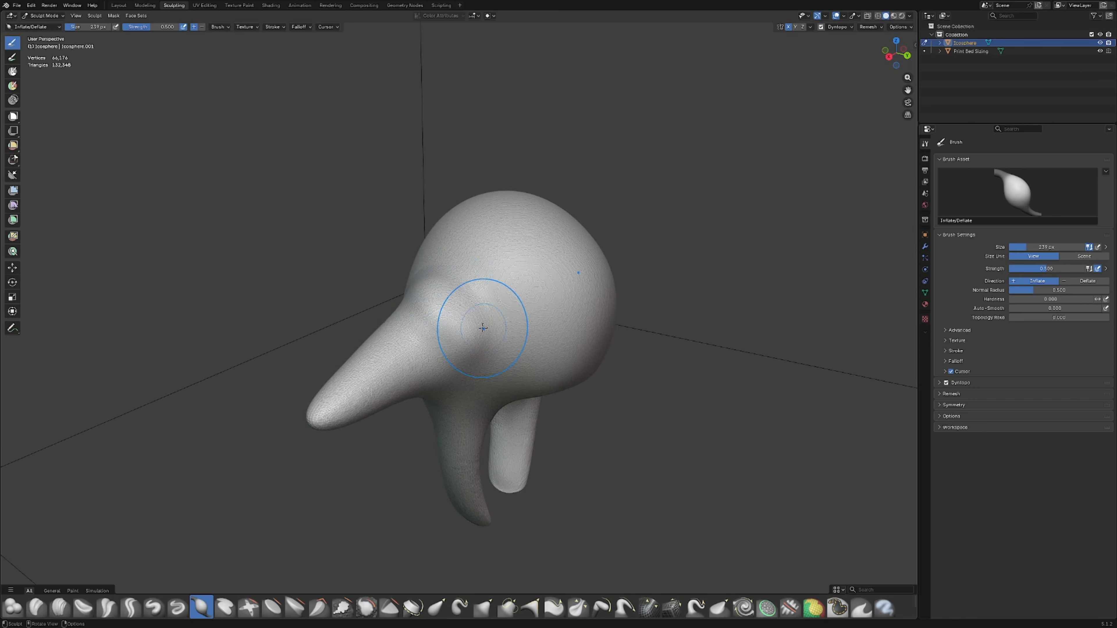
pyautogui.moveTo(474, 287); pyautogui.dragTo(462, 271)
pyautogui.moveTo(462, 271); pyautogui.dragTo(504, 283, button='middle')
pyautogui.moveTo(503, 283); pyautogui.dragTo(484, 286)
pyautogui.moveTo(462, 312); pyautogui.dragTo(517, 298, button='middle')
pyautogui.hotkey('ctrl', 'z')
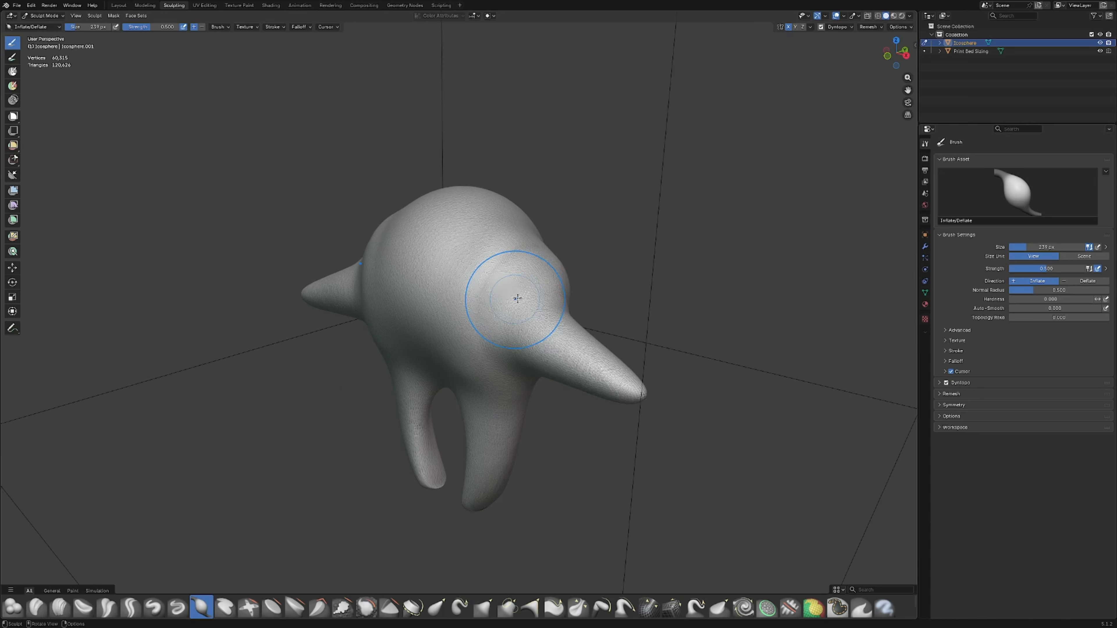
# Bulk up the back of both shoulders with more mirrored Inflate/Deflate strokes.
pyautogui.moveTo(524, 288); pyautogui.dragTo(517, 317)
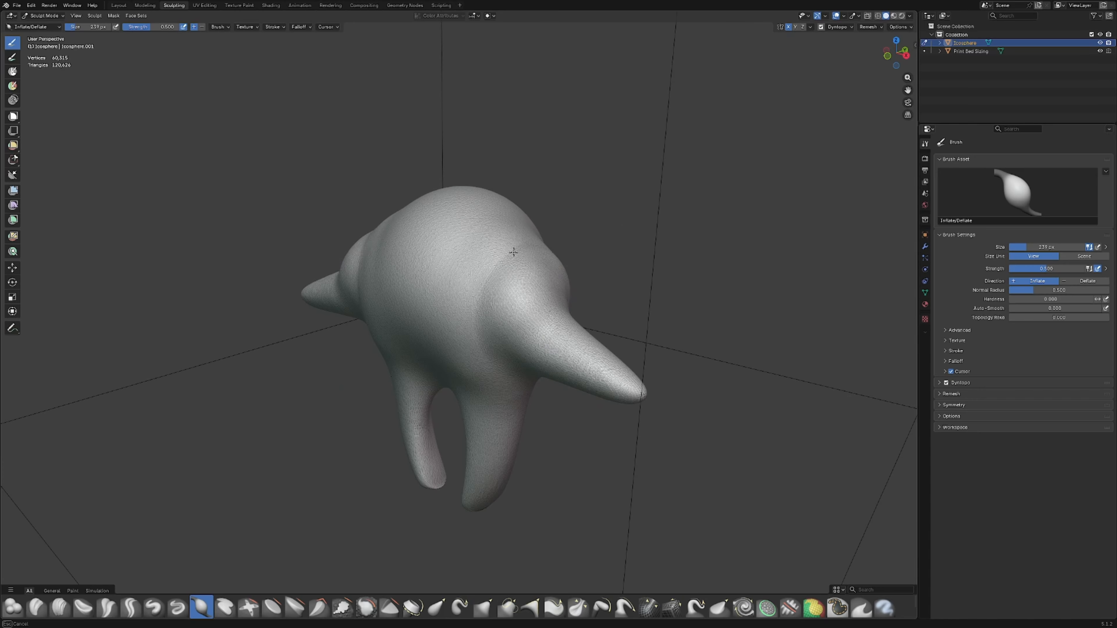
pyautogui.moveTo(513, 251)
pyautogui.mouseDown()
pyautogui.moveTo(460, 318)
pyautogui.moveTo(492, 339)
pyautogui.mouseUp()
pyautogui.scroll(1, 506, 353)
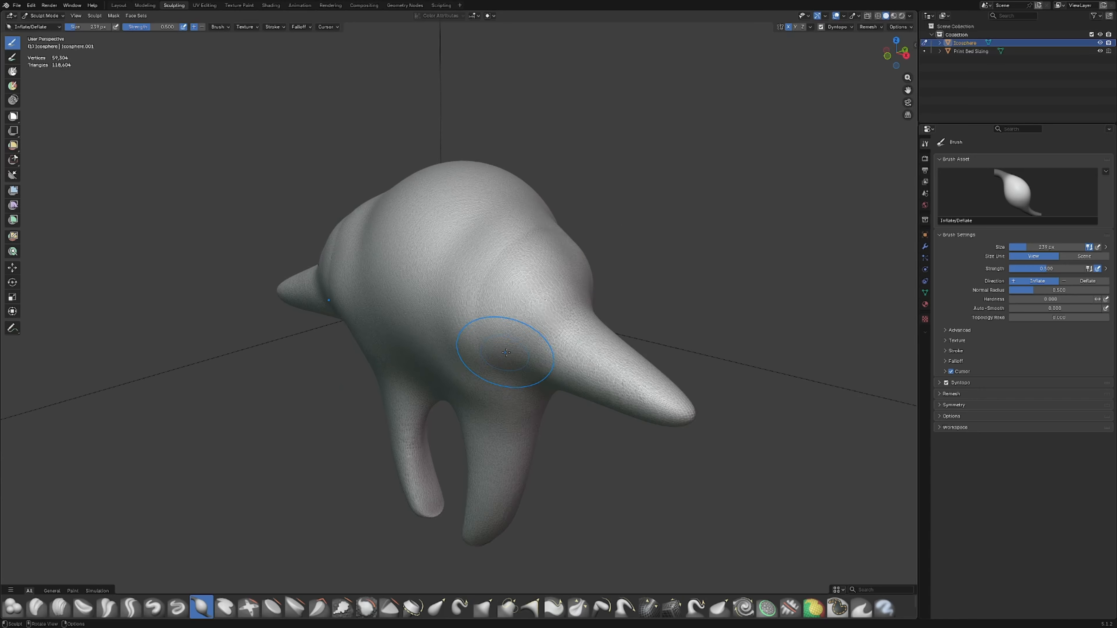
# Inflate mirrored muscle ridges down the back, on either side of the spine.
pyautogui.scroll(2, 506, 352)
pyautogui.moveTo(506, 352); pyautogui.dragTo(543, 331, button='middle')
pyautogui.moveTo(513, 266)
pyautogui.mouseDown()
pyautogui.moveTo(480, 252)
pyautogui.moveTo(460, 294)
pyautogui.mouseUp()
pyautogui.moveTo(513, 324); pyautogui.dragTo(432, 337)
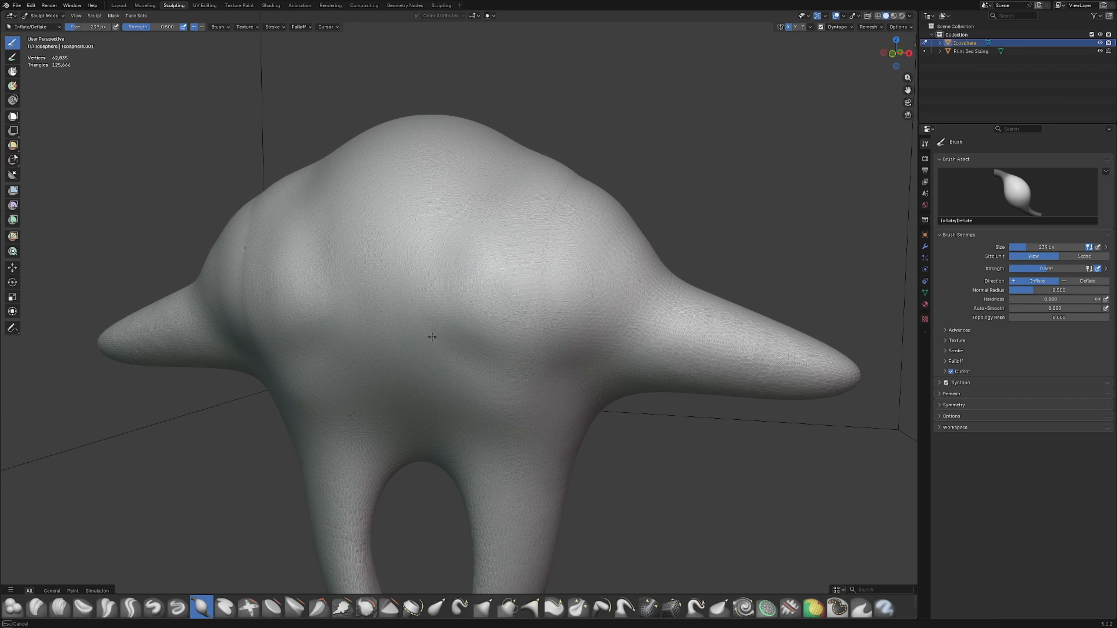
pyautogui.moveTo(397, 285); pyautogui.dragTo(431, 254)
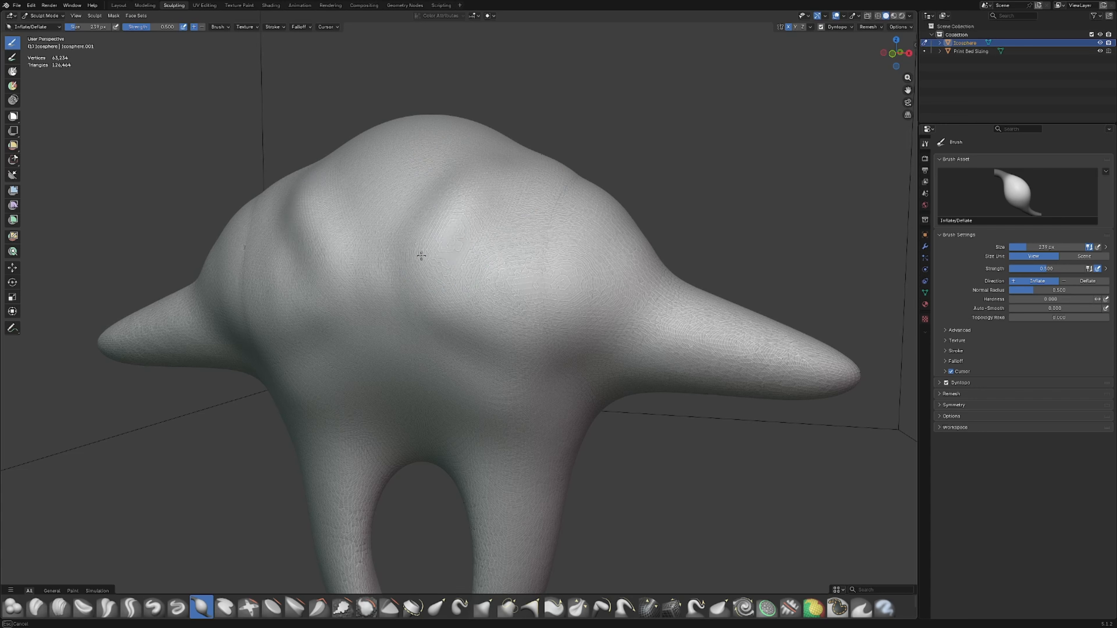
pyautogui.moveTo(421, 256); pyautogui.dragTo(457, 339)
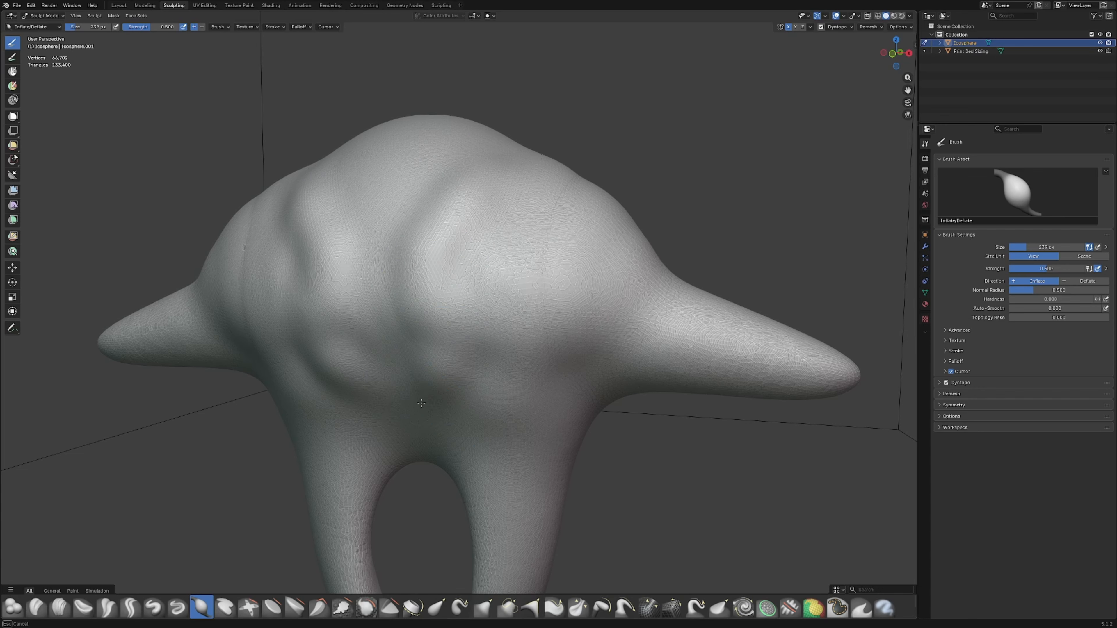
# Build up two rounded buttocks above the back of the legs with the Inflate/Deflate and Draw brushes.
pyautogui.moveTo(478, 425); pyautogui.dragTo(478, 428)
pyautogui.scroll(-2, 468, 396)
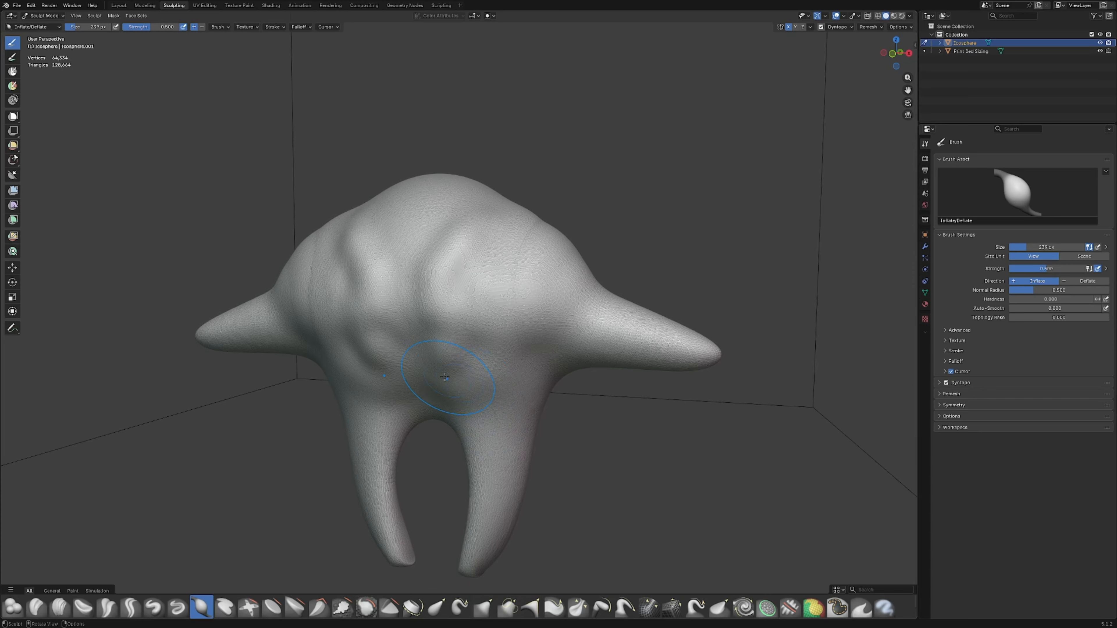
pyautogui.moveTo(445, 377)
pyautogui.mouseDown()
pyautogui.moveTo(408, 366)
pyautogui.moveTo(461, 359)
pyautogui.moveTo(447, 361)
pyautogui.moveTo(448, 409)
pyautogui.moveTo(477, 413)
pyautogui.moveTo(484, 375)
pyautogui.moveTo(462, 398)
pyautogui.mouseUp()
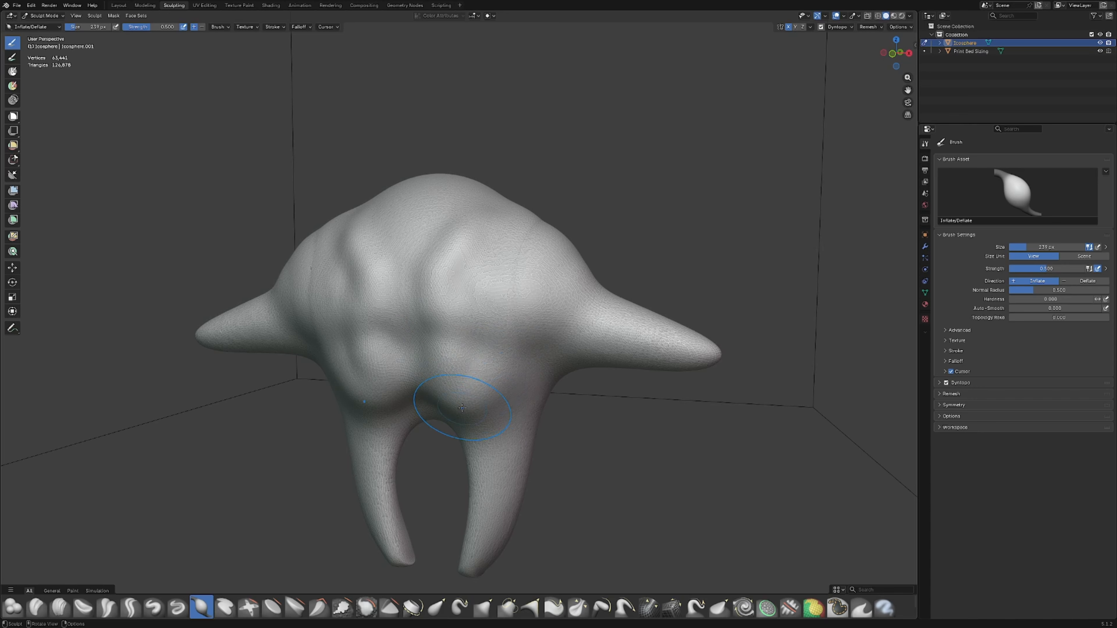
pyautogui.moveTo(506, 389); pyautogui.dragTo(437, 396, button='middle')
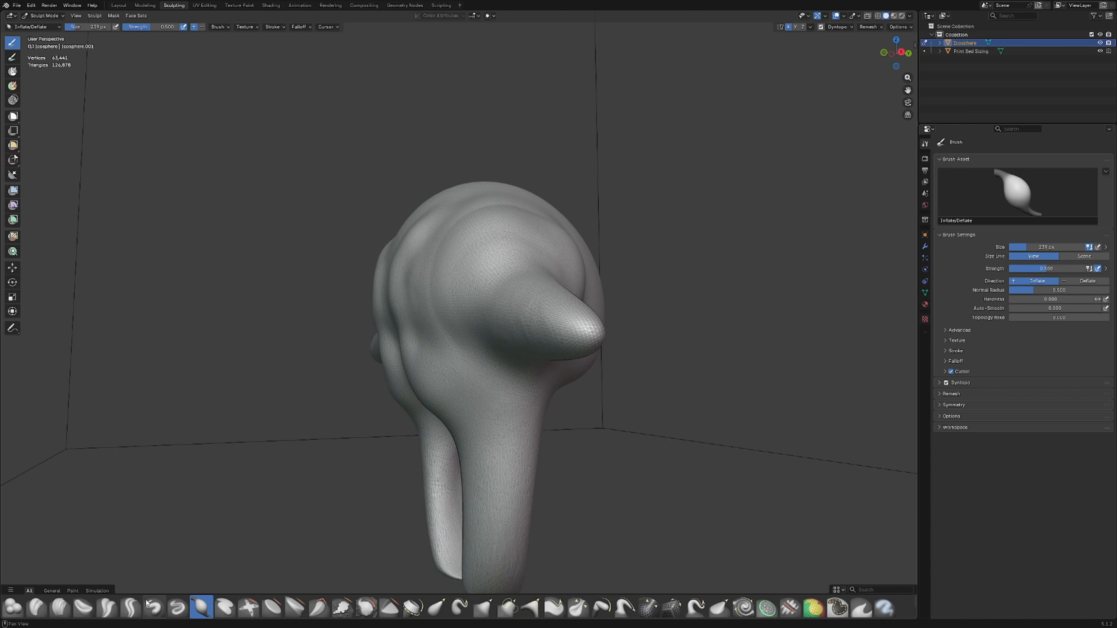
pyautogui.click(153, 607)
pyautogui.moveTo(272, 541); pyautogui.dragTo(371, 465, button='middle')
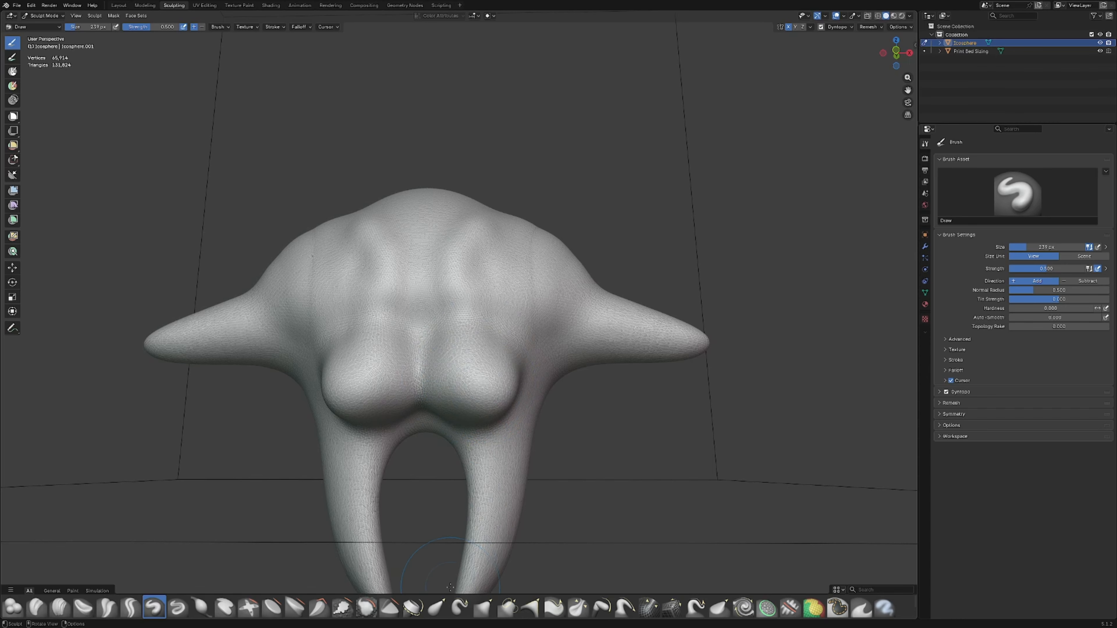
# Reshape the buttocks by pulling them with the Elastic Grab brush.
pyautogui.click(437, 607)
pyautogui.moveTo(448, 474)
pyautogui.mouseDown(button='middle')
pyautogui.moveTo(381, 408)
pyautogui.moveTo(425, 426)
pyautogui.mouseUp(button='middle')
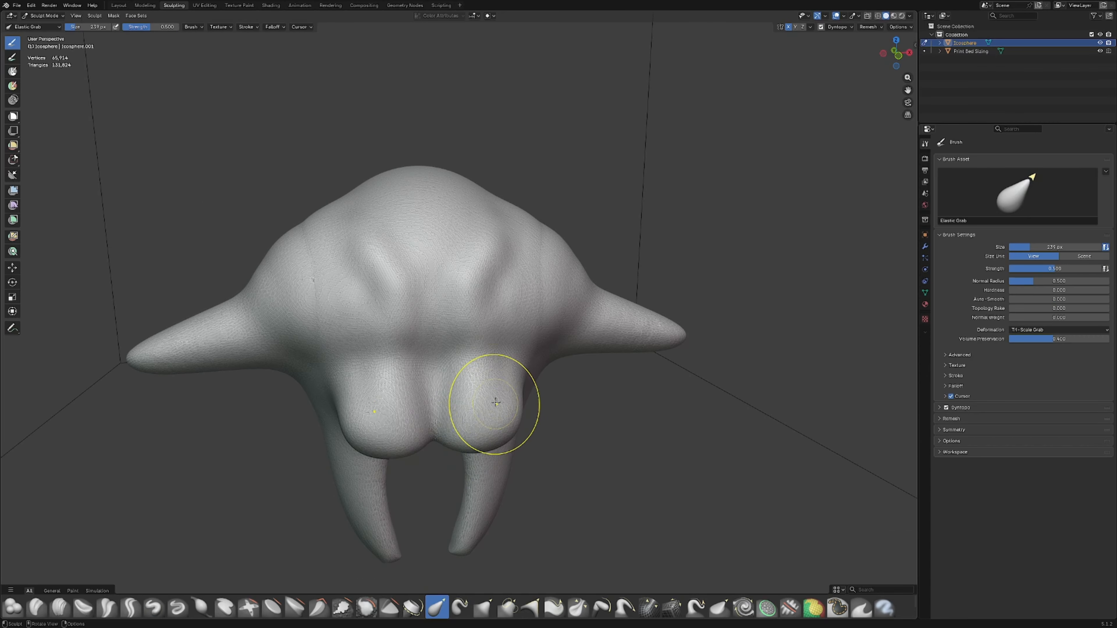
pyautogui.moveTo(521, 377); pyautogui.dragTo(560, 384, button='middle')
pyautogui.moveTo(531, 374); pyautogui.dragTo(534, 373)
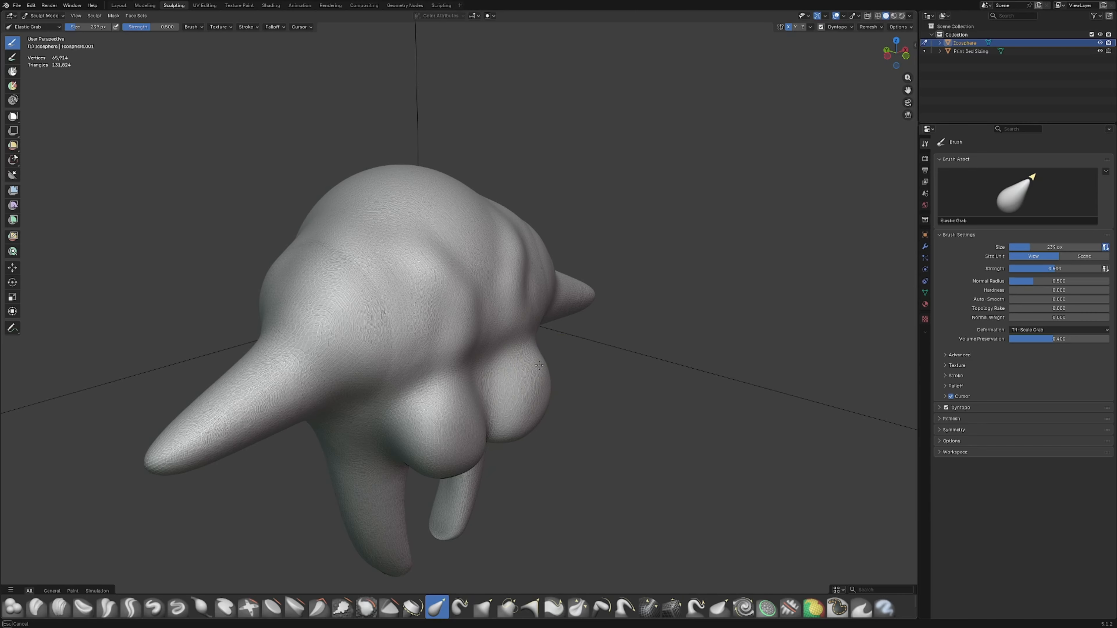
pyautogui.moveTo(555, 347)
pyautogui.mouseDown(button='middle')
pyautogui.moveTo(479, 388)
pyautogui.moveTo(381, 392)
pyautogui.moveTo(394, 271)
pyautogui.moveTo(405, 242)
pyautogui.moveTo(439, 235)
pyautogui.mouseUp(button='middle')
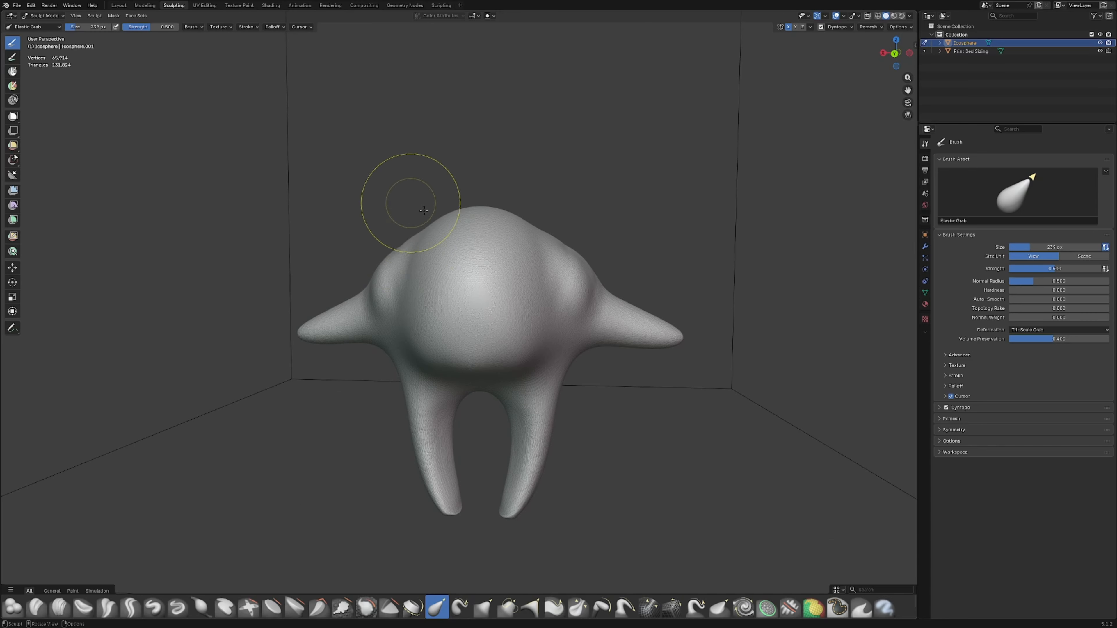
# Pull two tall, mirrored pointed ears upward from the top of the body with Elastic Grab.
pyautogui.moveTo(388, 193); pyautogui.dragTo(391, 161)
pyautogui.keyDown('shift'); pyautogui.moveTo(433, 163); pyautogui.dragTo(436, 212, button='middle'); pyautogui.keyUp('shift')
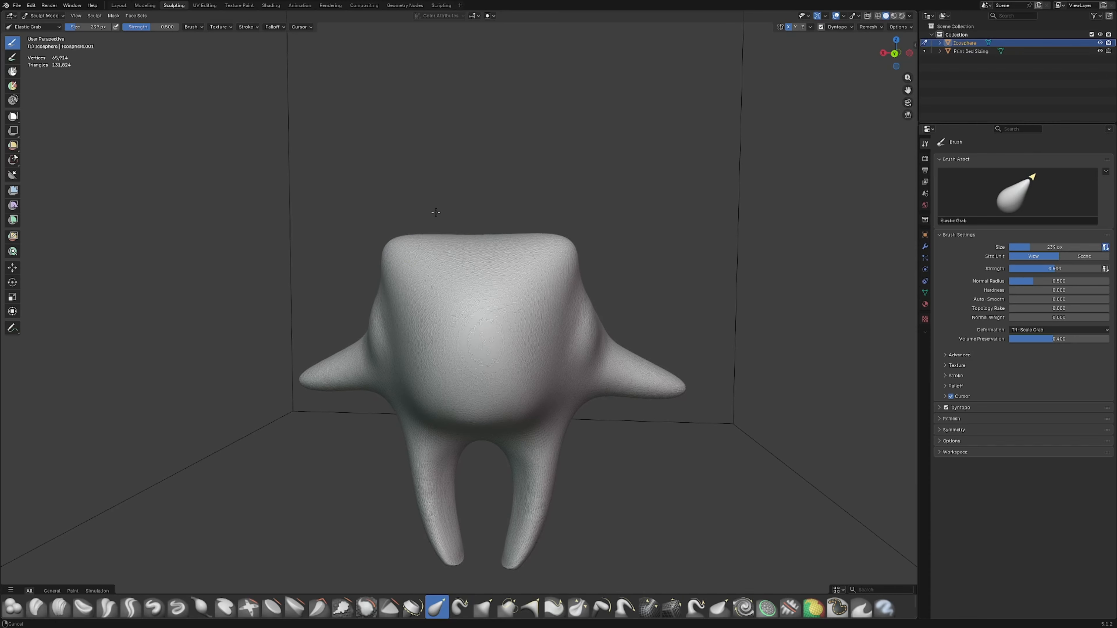
pyautogui.moveTo(397, 242)
pyautogui.mouseDown()
pyautogui.moveTo(428, 180)
pyautogui.moveTo(373, 116)
pyautogui.moveTo(366, 53)
pyautogui.mouseUp()
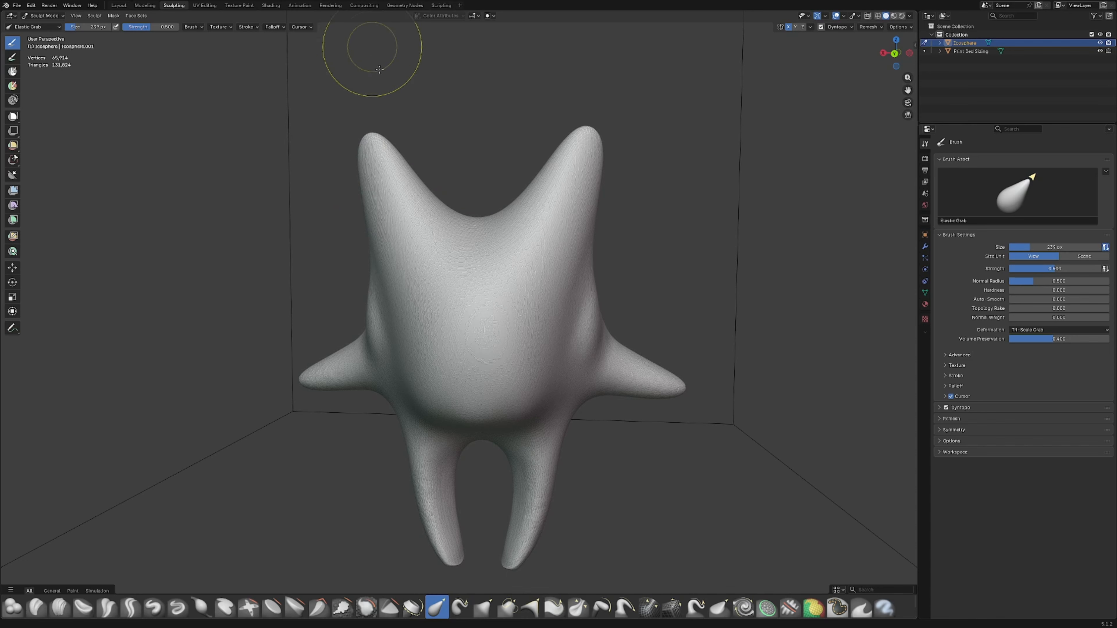
pyautogui.moveTo(421, 216); pyautogui.dragTo(370, 273)
pyautogui.moveTo(370, 273); pyautogui.dragTo(399, 272, button='middle')
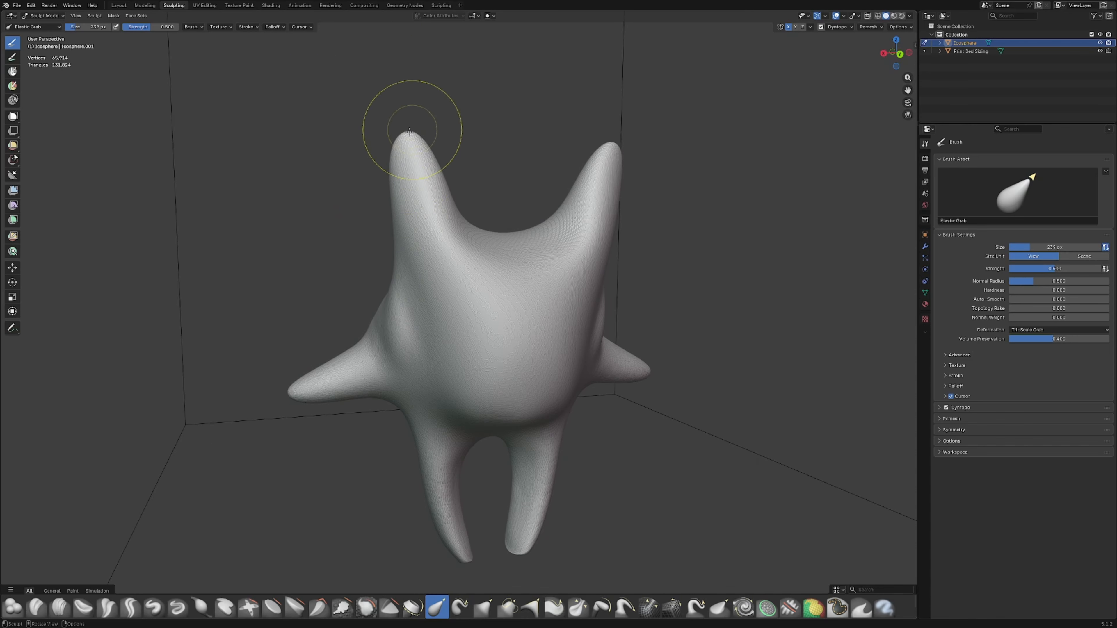
pyautogui.moveTo(413, 129); pyautogui.dragTo(455, 10)
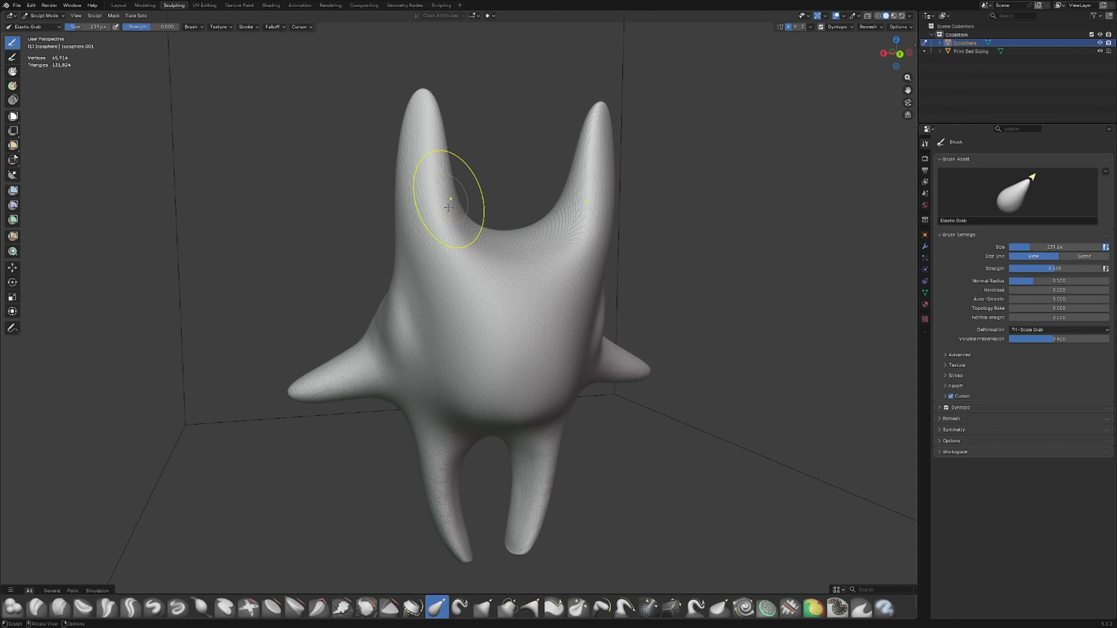
# Add mirrored raised ridges over the shoulders above the arms with the Draw brush.
pyautogui.moveTo(448, 207)
pyautogui.mouseDown(button='middle')
pyautogui.moveTo(436, 287)
pyautogui.moveTo(453, 247)
pyautogui.moveTo(461, 259)
pyautogui.moveTo(503, 248)
pyautogui.mouseUp(button='middle')
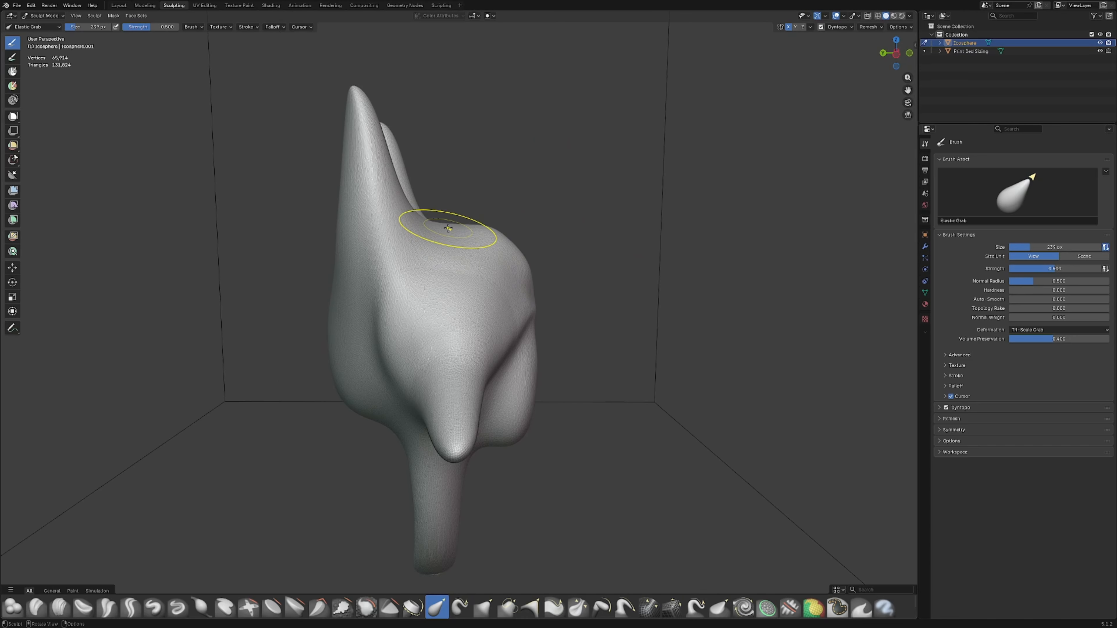
pyautogui.moveTo(444, 182); pyautogui.dragTo(429, 221, button='middle')
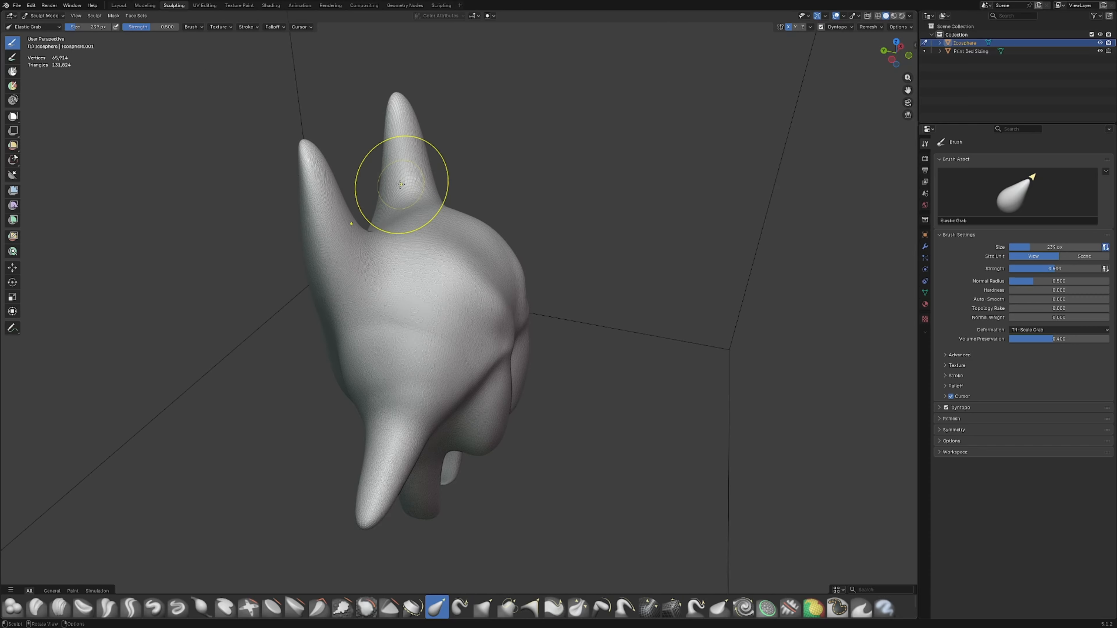
pyautogui.moveTo(400, 183); pyautogui.dragTo(425, 215, button='middle')
pyautogui.moveTo(436, 176)
pyautogui.mouseDown(button='middle')
pyautogui.moveTo(477, 228)
pyautogui.moveTo(551, 244)
pyautogui.moveTo(484, 238)
pyautogui.moveTo(309, 317)
pyautogui.mouseUp(button='middle')
pyautogui.click(154, 607)
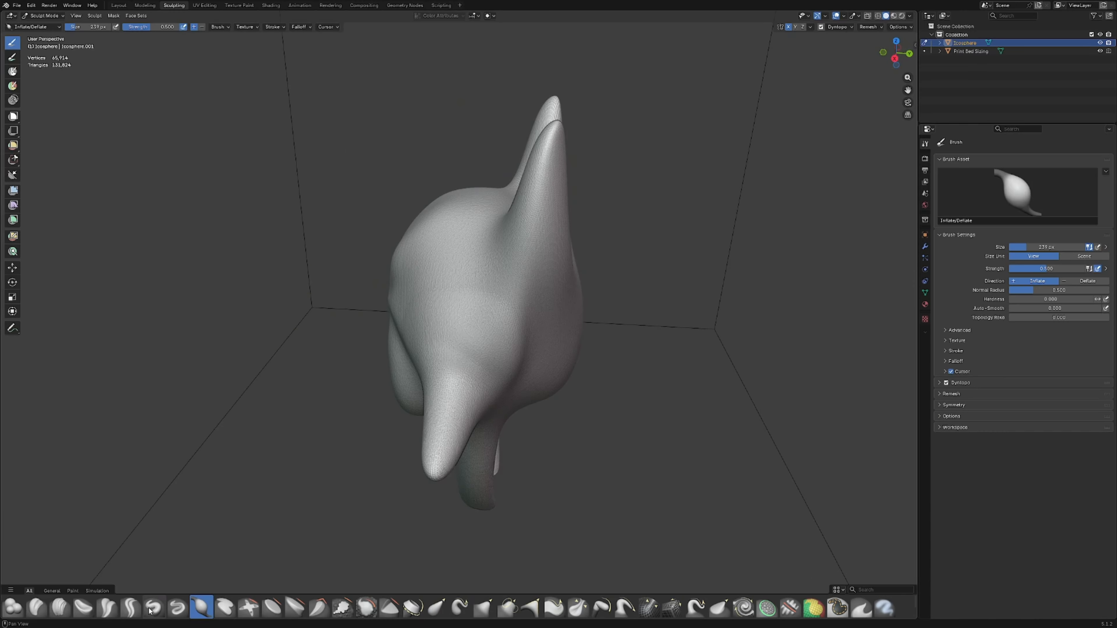
pyautogui.scroll(5, 353, 449)
pyautogui.moveTo(354, 448); pyautogui.dragTo(405, 365, button='middle')
pyautogui.moveTo(387, 310)
pyautogui.mouseDown()
pyautogui.moveTo(433, 255)
pyautogui.moveTo(576, 248)
pyautogui.moveTo(584, 280)
pyautogui.mouseUp()
pyautogui.moveTo(585, 280); pyautogui.dragTo(524, 277, button='middle')
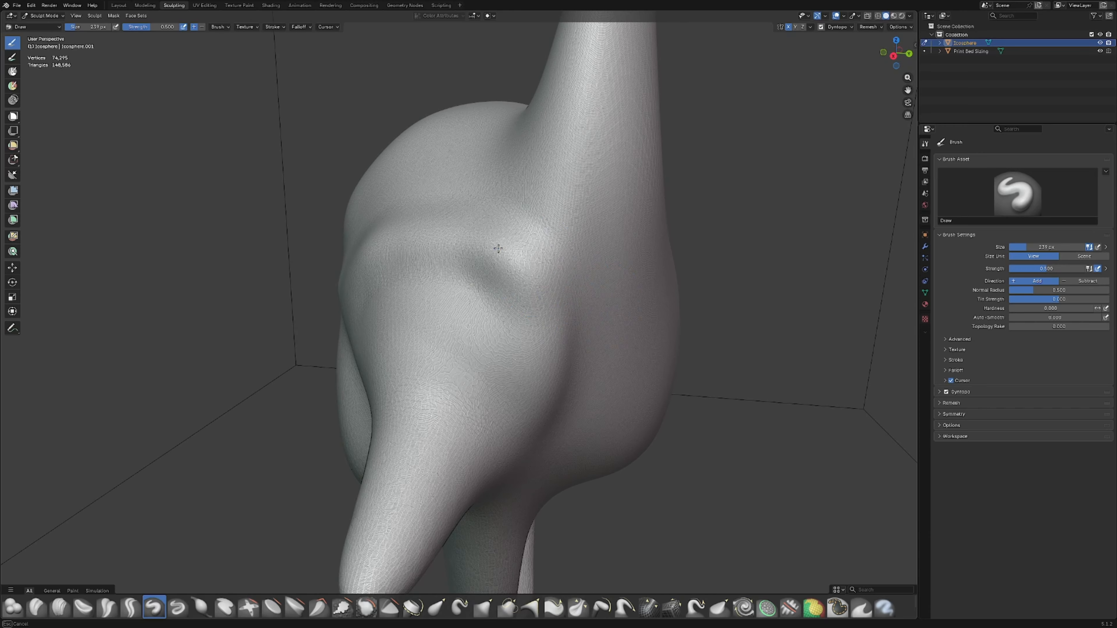
pyautogui.moveTo(499, 250)
pyautogui.mouseDown()
pyautogui.moveTo(536, 397)
pyautogui.moveTo(510, 429)
pyautogui.moveTo(488, 382)
pyautogui.mouseUp()
pyautogui.scroll(-3, 412, 282)
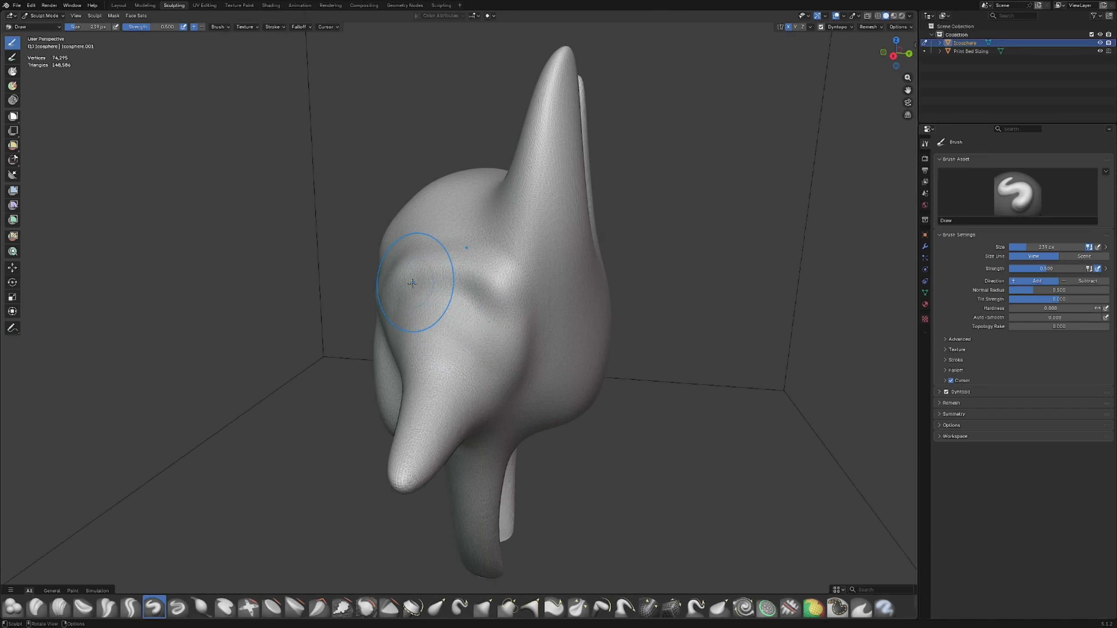
# Extend the mirrored raised ridges into arcs around the shoulders above the arms with the Draw brush.
pyautogui.moveTo(517, 298)
pyautogui.mouseDown()
pyautogui.moveTo(541, 387)
pyautogui.moveTo(514, 417)
pyautogui.mouseUp()
pyautogui.moveTo(514, 418)
pyautogui.mouseDown(button='middle')
pyautogui.moveTo(466, 374)
pyautogui.moveTo(453, 325)
pyautogui.mouseUp(button='middle')
pyautogui.moveTo(489, 242); pyautogui.dragTo(436, 384)
pyautogui.moveTo(435, 384)
pyautogui.mouseDown(button='middle')
pyautogui.moveTo(461, 371)
pyautogui.moveTo(536, 379)
pyautogui.mouseUp(button='middle')
pyautogui.moveTo(493, 338)
pyautogui.mouseDown()
pyautogui.moveTo(533, 384)
pyautogui.moveTo(486, 327)
pyautogui.moveTo(536, 357)
pyautogui.moveTo(518, 369)
pyautogui.mouseUp()
pyautogui.moveTo(521, 339); pyautogui.dragTo(521, 368, button='middle')
pyautogui.moveTo(522, 369); pyautogui.dragTo(486, 369)
pyautogui.moveTo(486, 369); pyautogui.dragTo(489, 364, button='middle')
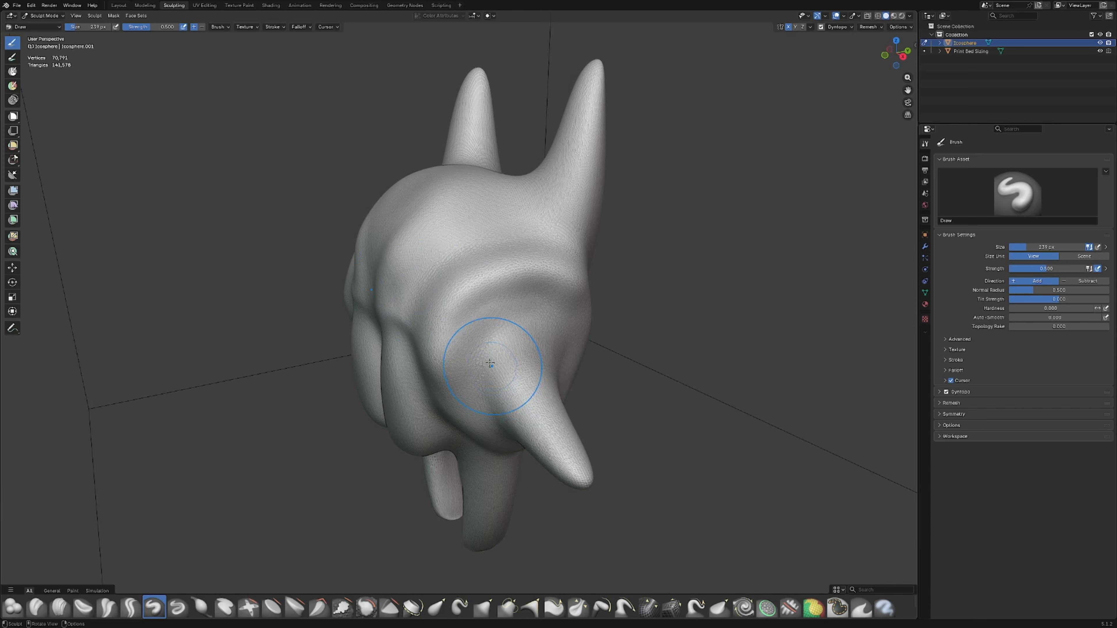
# Build up mirrored muscle mounds on the upper back behind the ears with the Draw brush.
pyautogui.moveTo(528, 231); pyautogui.dragTo(536, 244, button='middle')
pyautogui.moveTo(536, 244); pyautogui.dragTo(481, 252)
pyautogui.moveTo(481, 252); pyautogui.dragTo(530, 268, button='middle')
pyautogui.moveTo(454, 269); pyautogui.dragTo(433, 299)
pyautogui.moveTo(433, 299)
pyautogui.mouseDown(button='middle')
pyautogui.moveTo(435, 317)
pyautogui.moveTo(471, 247)
pyautogui.mouseUp(button='middle')
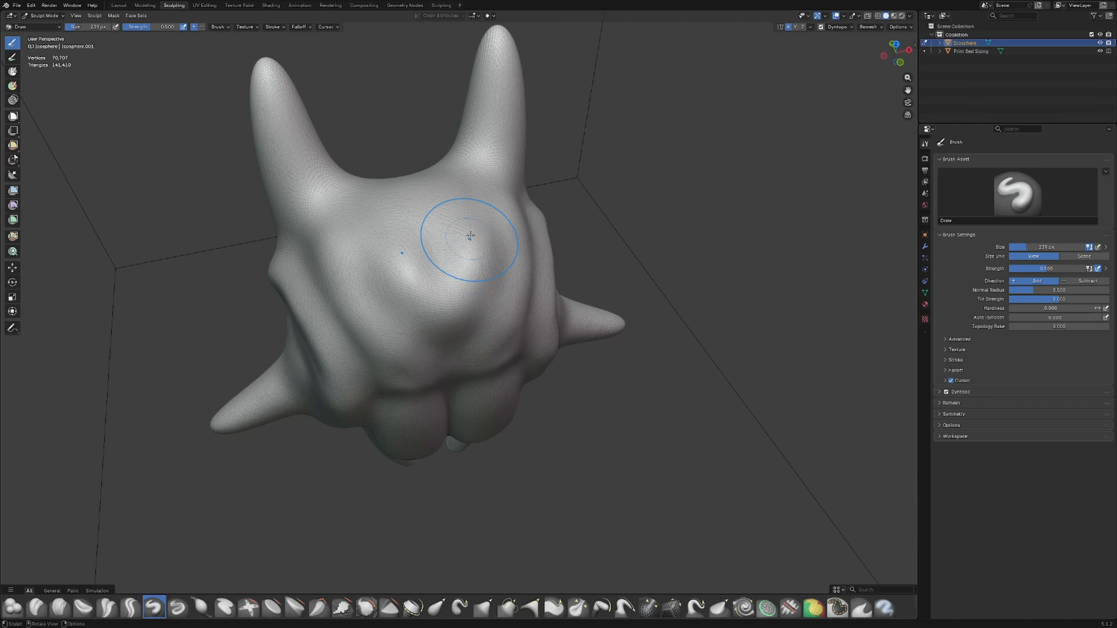
pyautogui.moveTo(470, 236); pyautogui.dragTo(456, 224)
pyautogui.moveTo(412, 187); pyautogui.dragTo(433, 257)
pyautogui.moveTo(433, 258); pyautogui.dragTo(505, 275, button='middle')
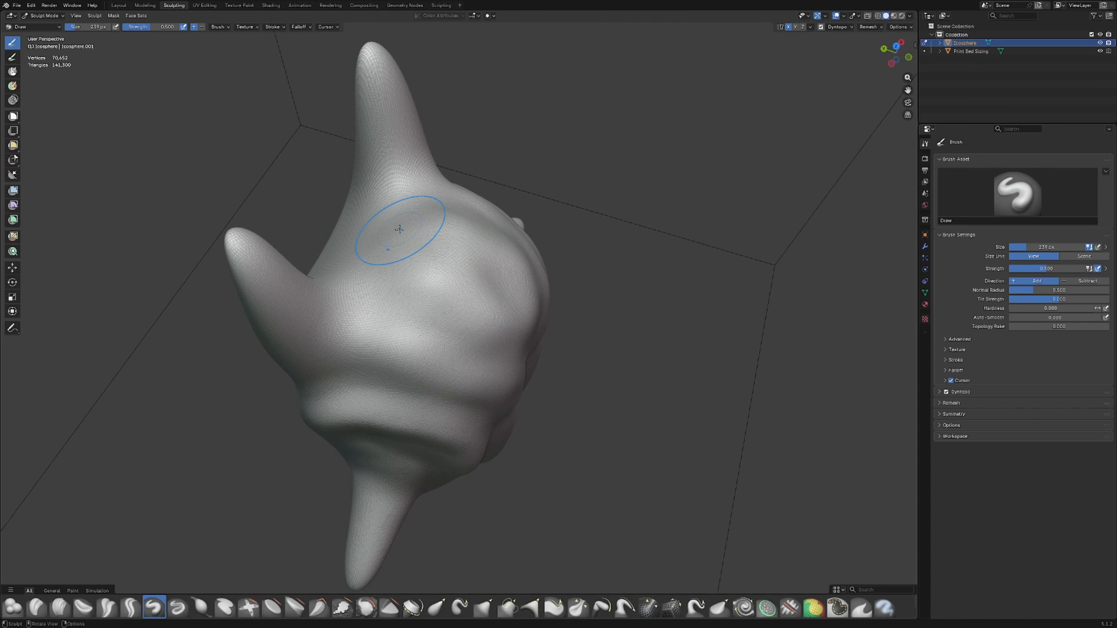
# Raise thick mirrored mounds on the forehead in front of the ear bases with the Draw brush.
pyautogui.moveTo(388, 223); pyautogui.dragTo(361, 261, button='middle')
pyautogui.moveTo(362, 261)
pyautogui.mouseDown()
pyautogui.moveTo(347, 316)
pyautogui.moveTo(375, 342)
pyautogui.mouseUp()
pyautogui.moveTo(375, 341); pyautogui.dragTo(446, 284, button='middle')
pyautogui.moveTo(447, 284)
pyautogui.mouseDown()
pyautogui.moveTo(405, 277)
pyautogui.moveTo(453, 214)
pyautogui.mouseUp()
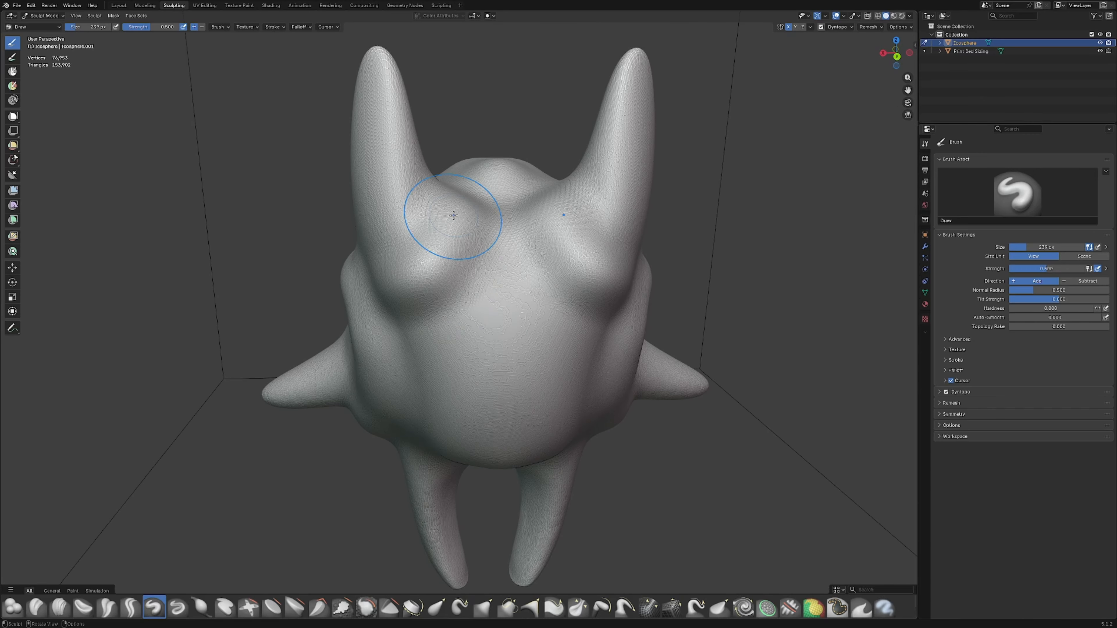
pyautogui.moveTo(454, 214); pyautogui.dragTo(500, 254, button='middle')
pyautogui.moveTo(419, 220); pyautogui.dragTo(441, 226)
pyautogui.moveTo(441, 226); pyautogui.dragTo(481, 252, button='middle')
pyautogui.moveTo(462, 240)
pyautogui.mouseDown()
pyautogui.moveTo(524, 307)
pyautogui.moveTo(550, 302)
pyautogui.moveTo(487, 209)
pyautogui.moveTo(504, 189)
pyautogui.mouseUp()
pyautogui.moveTo(545, 238); pyautogui.dragTo(498, 247, button='middle')
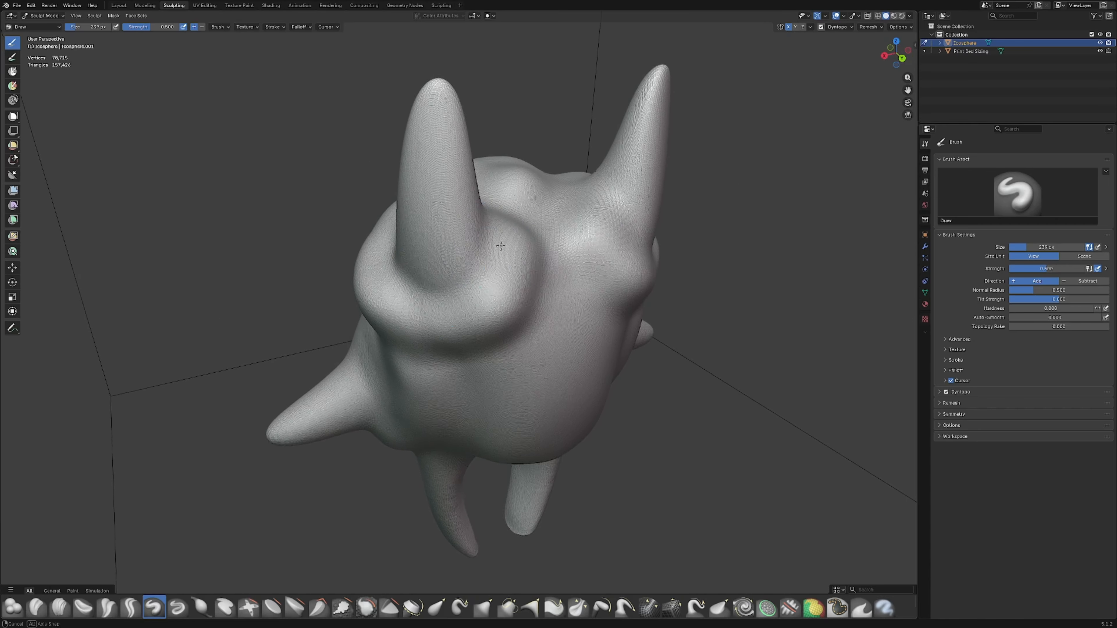
# Fill out the mounds around the front and outer sides of the ear bases with the Draw brush.
pyautogui.moveTo(498, 247)
pyautogui.mouseDown()
pyautogui.moveTo(428, 306)
pyautogui.moveTo(466, 237)
pyautogui.mouseUp()
pyautogui.moveTo(466, 238)
pyautogui.mouseDown(button='middle')
pyautogui.moveTo(454, 282)
pyautogui.moveTo(422, 303)
pyautogui.mouseUp(button='middle')
pyautogui.moveTo(409, 319)
pyautogui.mouseDown()
pyautogui.moveTo(359, 350)
pyautogui.moveTo(365, 341)
pyautogui.mouseUp()
pyautogui.moveTo(400, 253); pyautogui.dragTo(418, 259)
pyautogui.moveTo(419, 260)
pyautogui.mouseDown(button='middle')
pyautogui.moveTo(446, 205)
pyautogui.moveTo(415, 207)
pyautogui.mouseUp(button='middle')
pyautogui.keyDown('ctrl'); pyautogui.moveTo(433, 300); pyautogui.dragTo(418, 378, button='middle'); pyautogui.keyUp('ctrl')
pyautogui.scroll(-6, 386, 259)
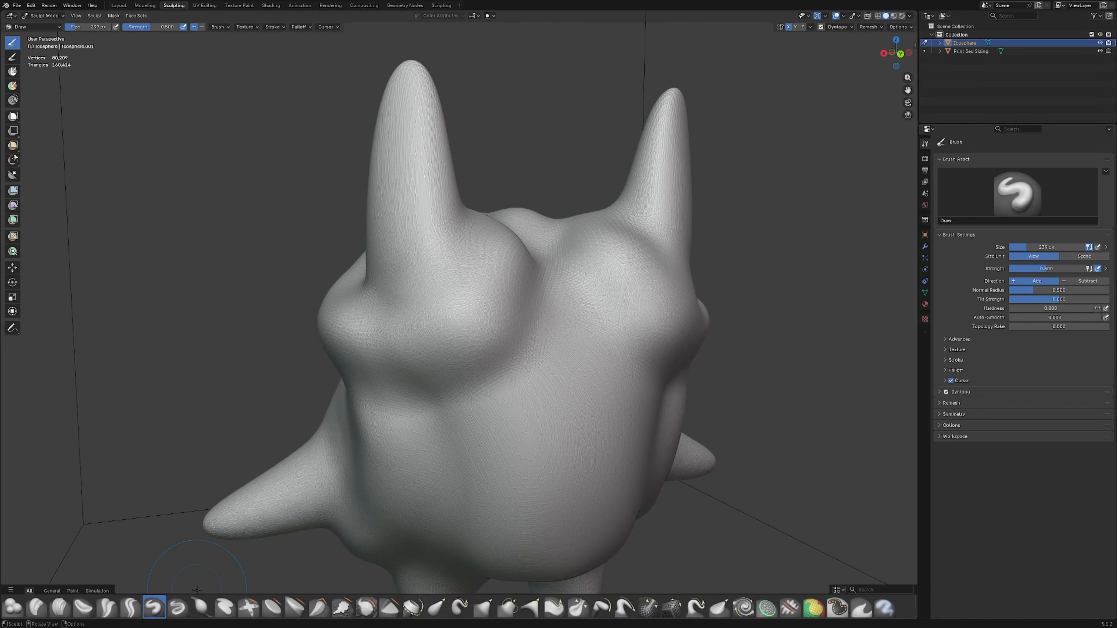
# Thicken the pointed ears with the Inflate/Deflate brush and reshape the area below them with Elastic Grab.
pyautogui.press('i')
pyautogui.moveTo(407, 215); pyautogui.dragTo(418, 236)
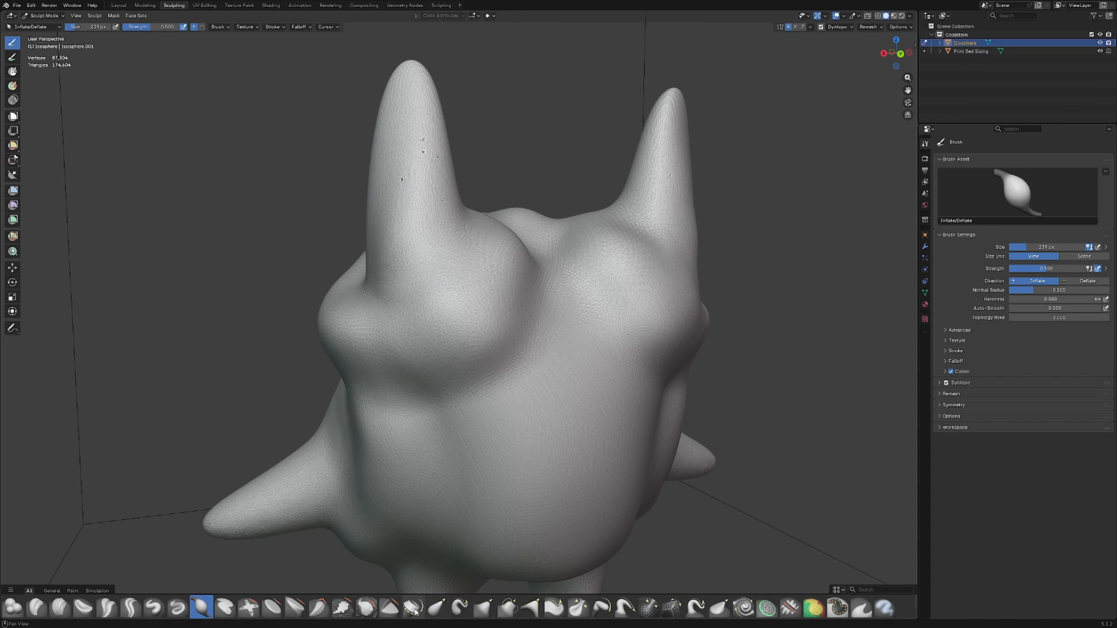
pyautogui.click(437, 607)
pyautogui.scroll(-3, 475, 437)
pyautogui.moveTo(466, 365); pyautogui.dragTo(434, 359, button='middle')
pyautogui.moveTo(415, 311); pyautogui.dragTo(419, 277)
pyautogui.scroll(1, 400, 392)
pyautogui.scroll(1, 397, 402)
# Smooth away the small spiky mesh artifacts on the ears with the Smooth brush.
pyautogui.click(366, 607)
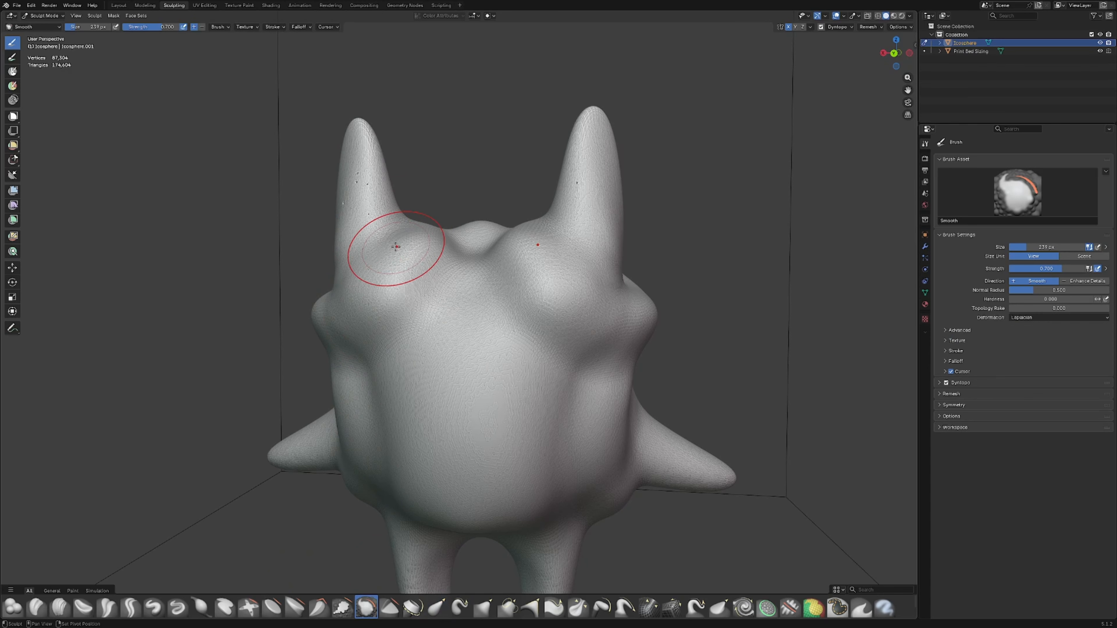
pyautogui.scroll(-2, 486, 342)
pyautogui.scroll(5, 499, 347)
pyautogui.scroll(2, 500, 347)
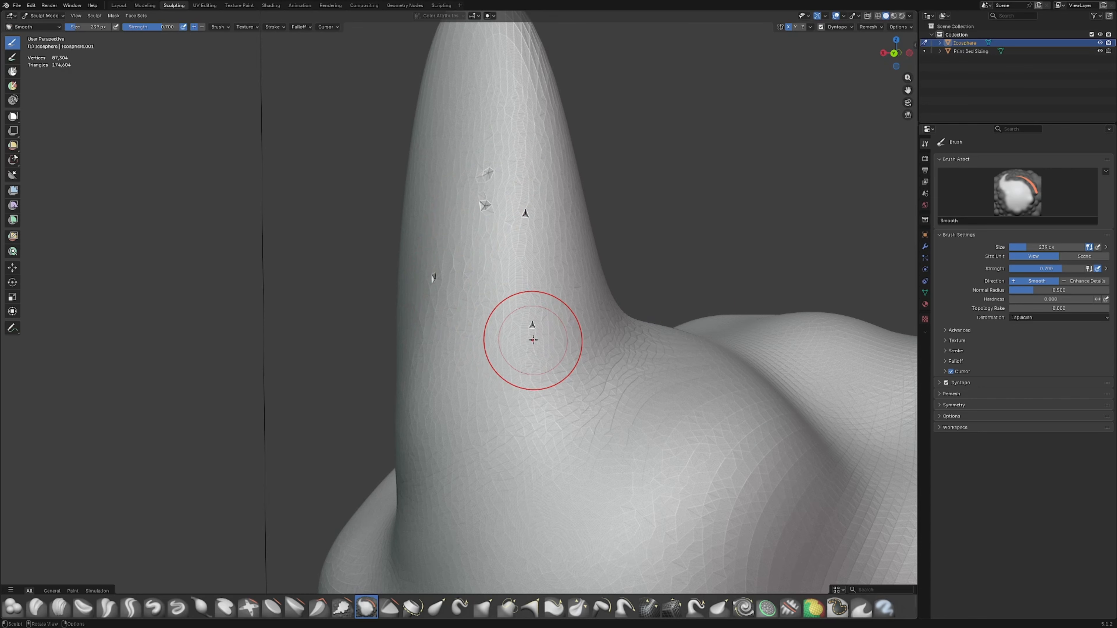
pyautogui.keyDown('shift'); pyautogui.moveTo(533, 339); pyautogui.dragTo(448, 357, button='middle'); pyautogui.keyUp('shift')
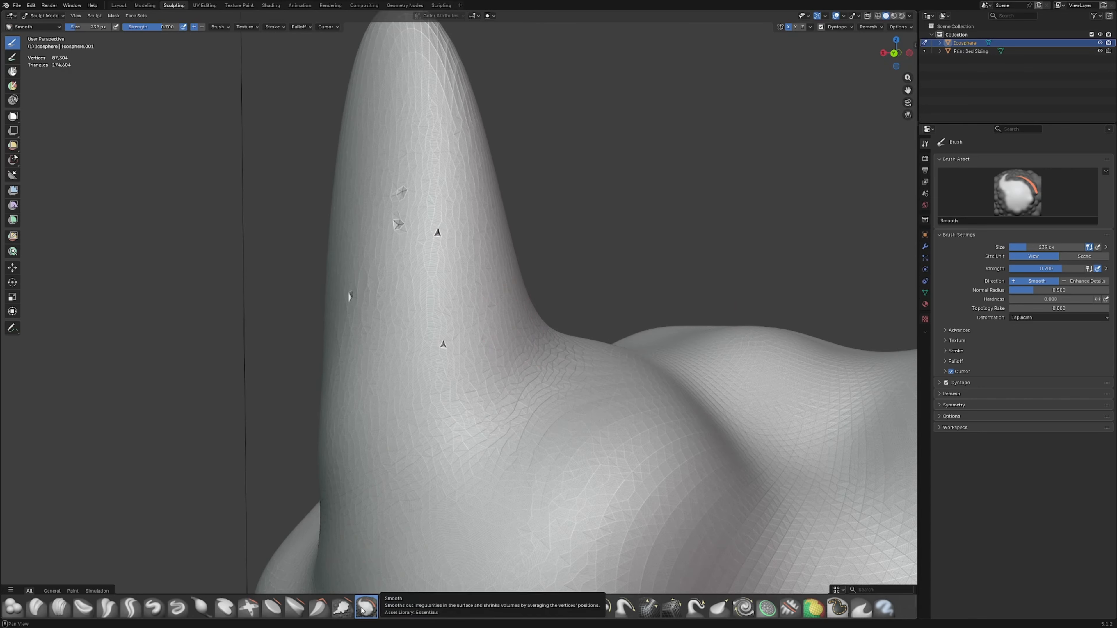
pyautogui.scroll(-3, 431, 334)
pyautogui.moveTo(422, 258)
pyautogui.mouseDown()
pyautogui.moveTo(422, 250)
pyautogui.moveTo(467, 366)
pyautogui.mouseUp()
pyautogui.moveTo(469, 371); pyautogui.dragTo(552, 360, button='middle')
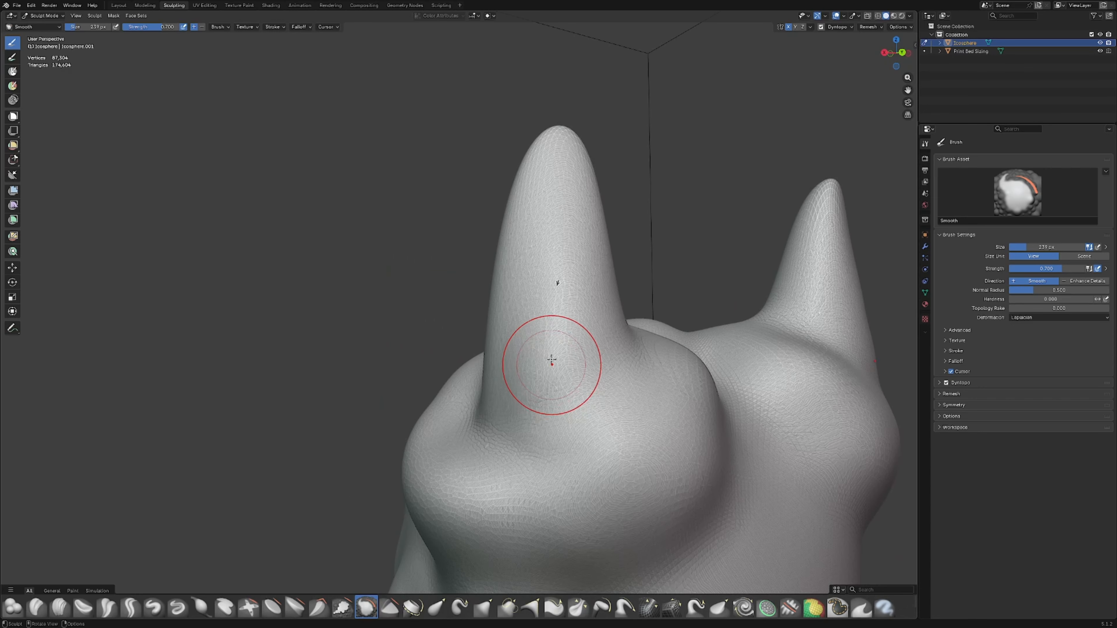
pyautogui.moveTo(551, 359); pyautogui.dragTo(551, 344)
# Smooth the front of the body below the forehead mounds with the Smooth brush.
pyautogui.scroll(-3, 550, 372)
pyautogui.moveTo(563, 396)
pyautogui.mouseDown(button='middle')
pyautogui.moveTo(551, 407)
pyautogui.moveTo(401, 237)
pyautogui.mouseUp(button='middle')
pyautogui.scroll(-3, 483, 369)
pyautogui.moveTo(491, 380); pyautogui.dragTo(558, 400, button='middle')
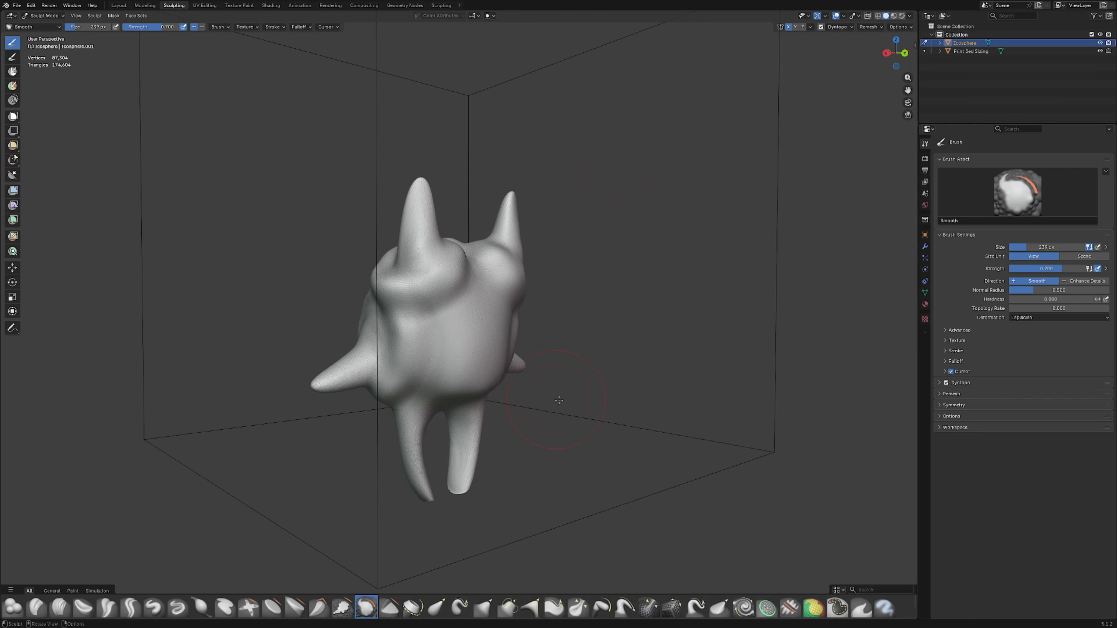
pyautogui.moveTo(467, 378)
pyautogui.mouseDown()
pyautogui.moveTo(421, 347)
pyautogui.moveTo(457, 321)
pyautogui.moveTo(445, 328)
pyautogui.mouseUp()
pyautogui.scroll(3, 444, 328)
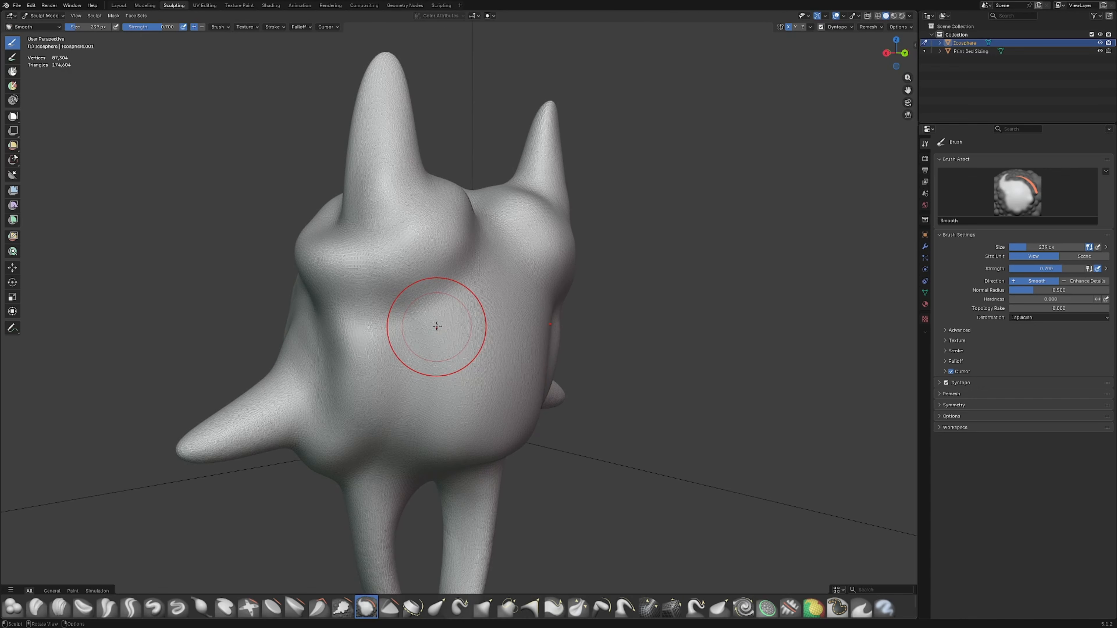
# Reduce the Smooth brush's size to 127 px and lower its strength.
pyautogui.rightClick(451, 330)
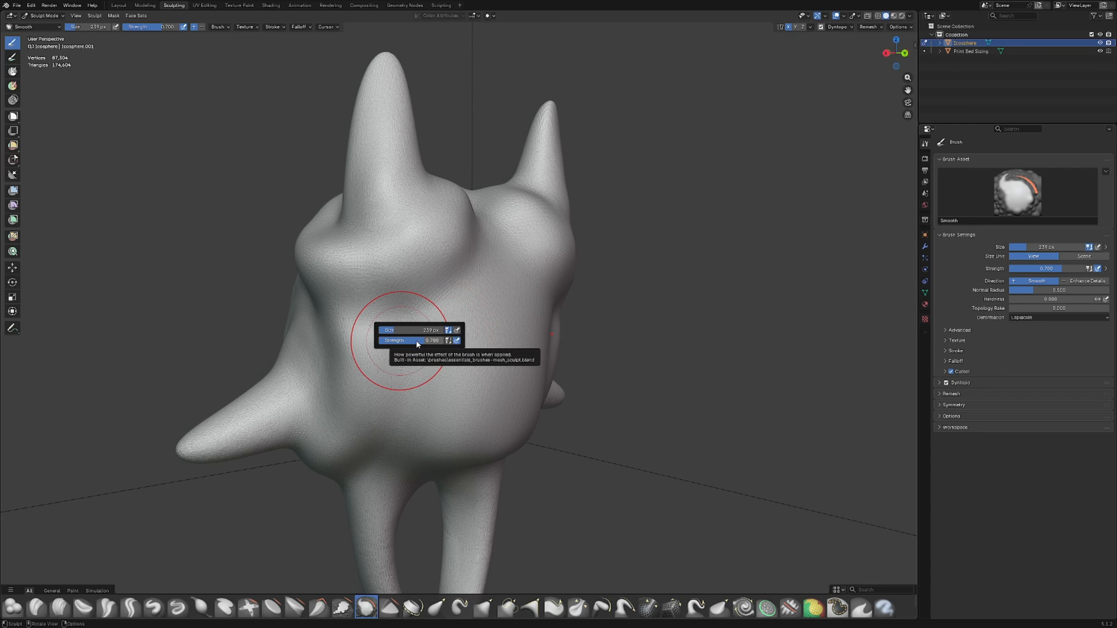
pyautogui.moveTo(416, 341)
pyautogui.mouseDown()
pyautogui.moveTo(388, 343)
pyautogui.moveTo(407, 344)
pyautogui.moveTo(388, 329)
pyautogui.moveTo(409, 340)
pyautogui.mouseUp()
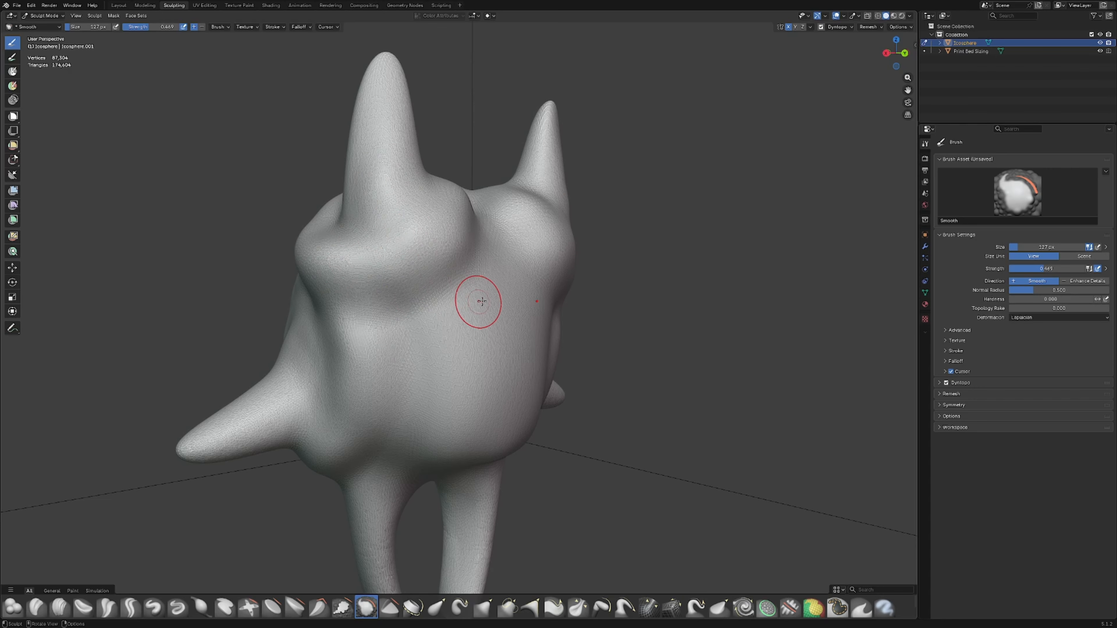
pyautogui.moveTo(481, 302)
pyautogui.mouseDown(button='middle')
pyautogui.moveTo(456, 324)
pyautogui.moveTo(416, 319)
pyautogui.moveTo(426, 312)
pyautogui.moveTo(392, 282)
pyautogui.mouseUp(button='middle')
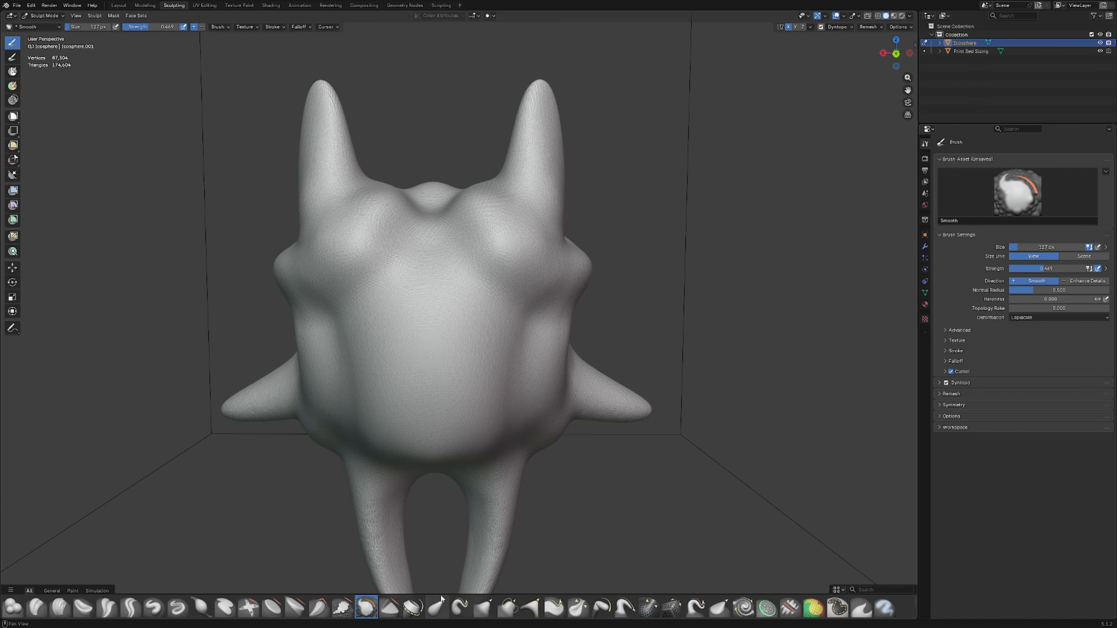
pyautogui.click(159, 616)
pyautogui.scroll(3, 429, 399)
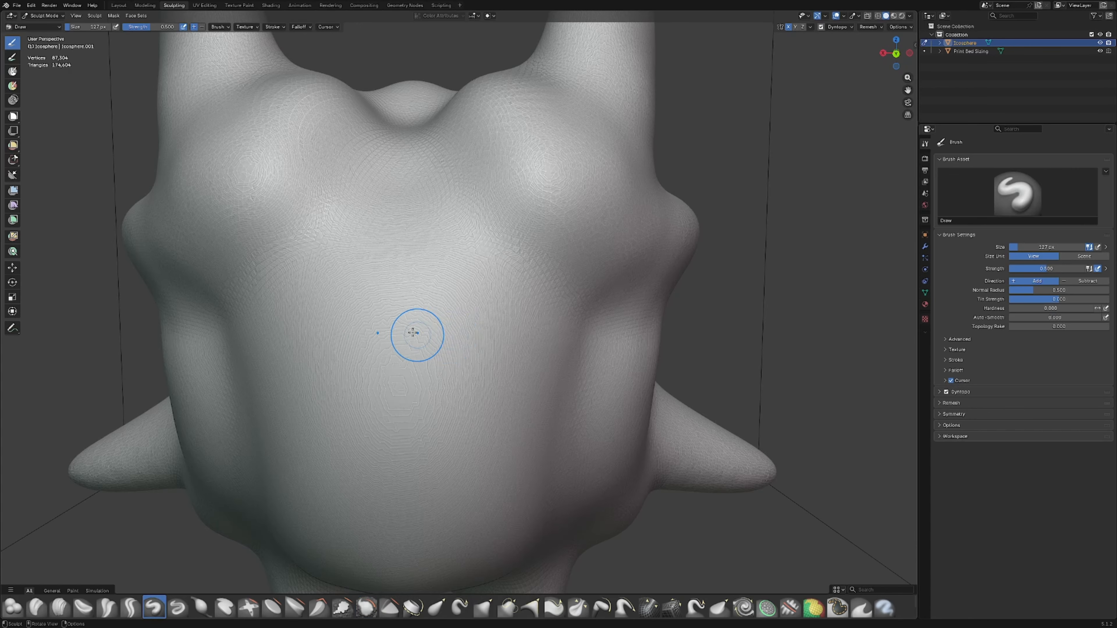
pyautogui.moveTo(330, 330); pyautogui.dragTo(282, 389)
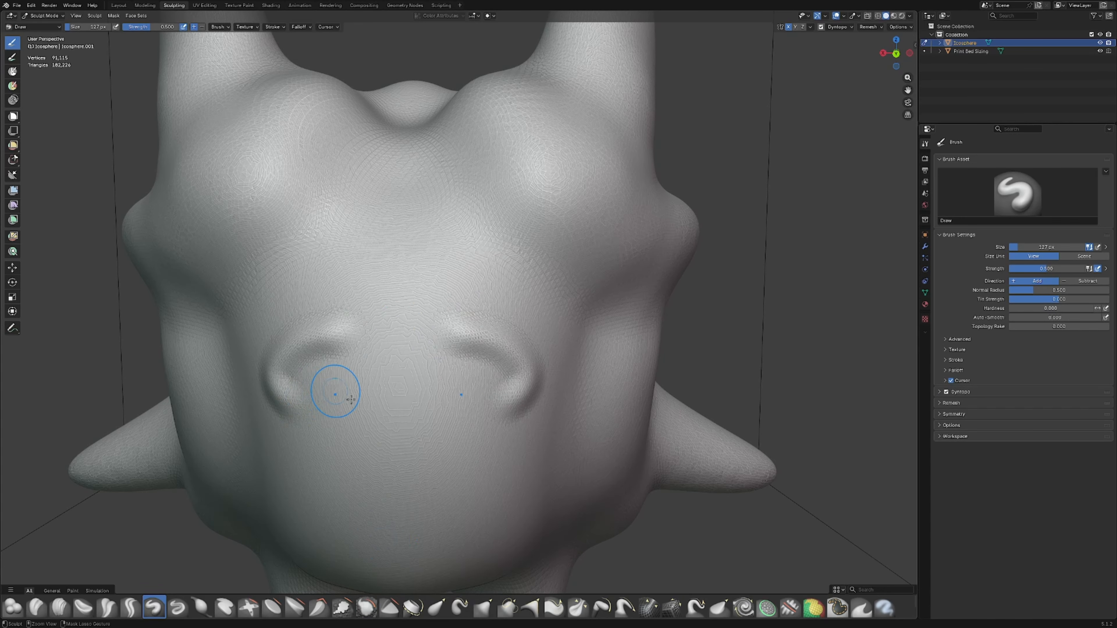
pyautogui.hotkey('ctrl', 'z')
# Raise two rounded, mirrored eye bulges on the front of the body with the Inflate/Deflate brush.
pyautogui.click(201, 607)
pyautogui.scroll(-4, 382, 379)
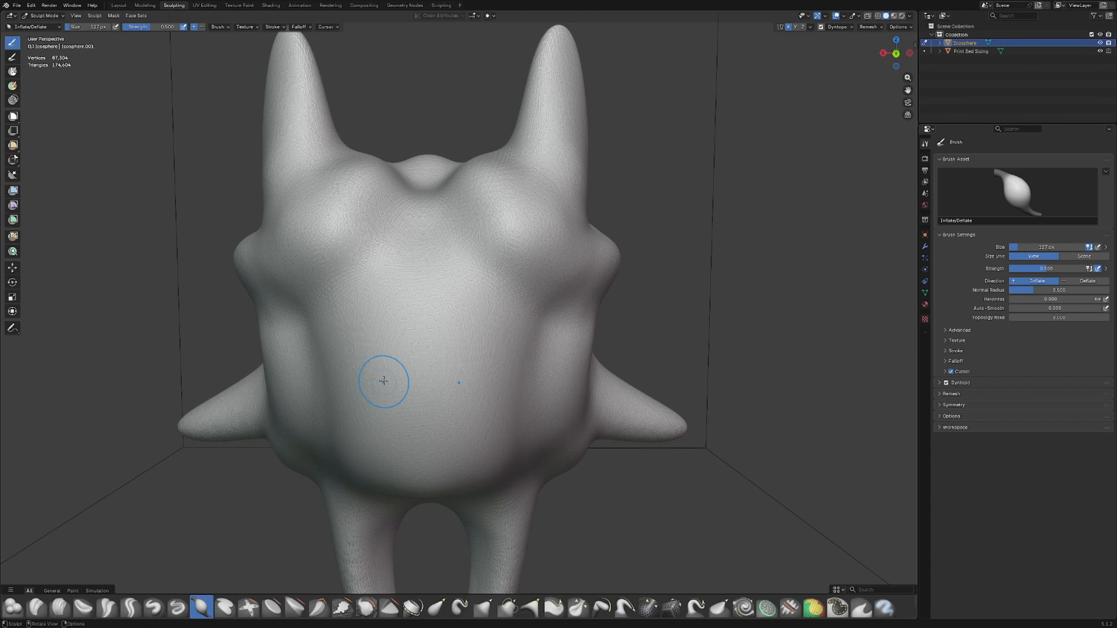
pyautogui.moveTo(381, 379)
pyautogui.mouseDown()
pyautogui.moveTo(412, 342)
pyautogui.moveTo(402, 353)
pyautogui.mouseUp()
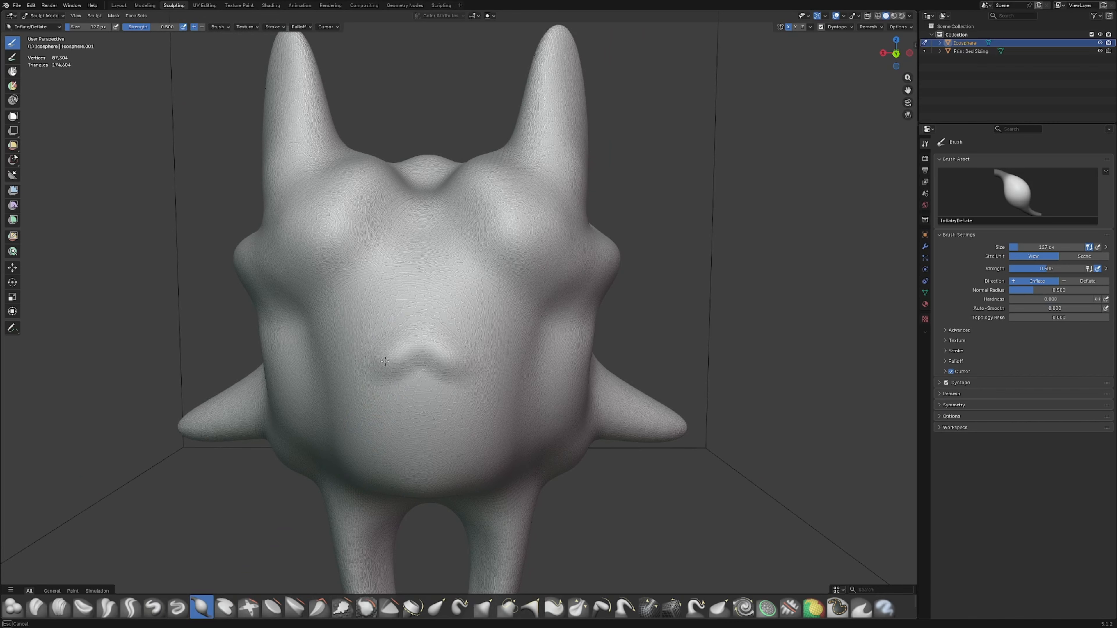
pyautogui.scroll(-2, 411, 325)
pyautogui.moveTo(421, 311)
pyautogui.mouseDown()
pyautogui.moveTo(398, 348)
pyautogui.moveTo(381, 352)
pyautogui.moveTo(409, 323)
pyautogui.moveTo(381, 336)
pyautogui.mouseUp()
pyautogui.scroll(-2, 414, 294)
pyautogui.moveTo(414, 293); pyautogui.dragTo(462, 303, button='middle')
pyautogui.moveTo(457, 352); pyautogui.dragTo(475, 350)
pyautogui.scroll(4, 501, 355)
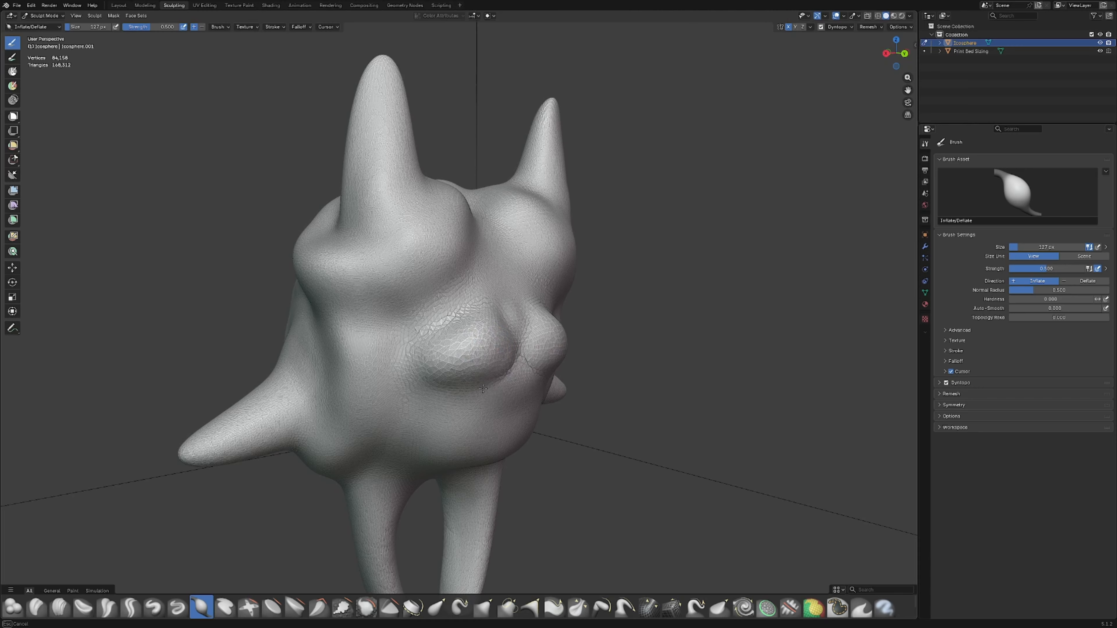
# Inflate a rounded nose bulge centred just below the eye bulges.
pyautogui.scroll(4, 519, 393)
pyautogui.moveTo(526, 393); pyautogui.dragTo(469, 414, button='middle')
pyautogui.moveTo(469, 414)
pyautogui.mouseDown()
pyautogui.moveTo(476, 445)
pyautogui.moveTo(470, 416)
pyautogui.moveTo(462, 440)
pyautogui.mouseUp()
pyautogui.scroll(-1, 468, 430)
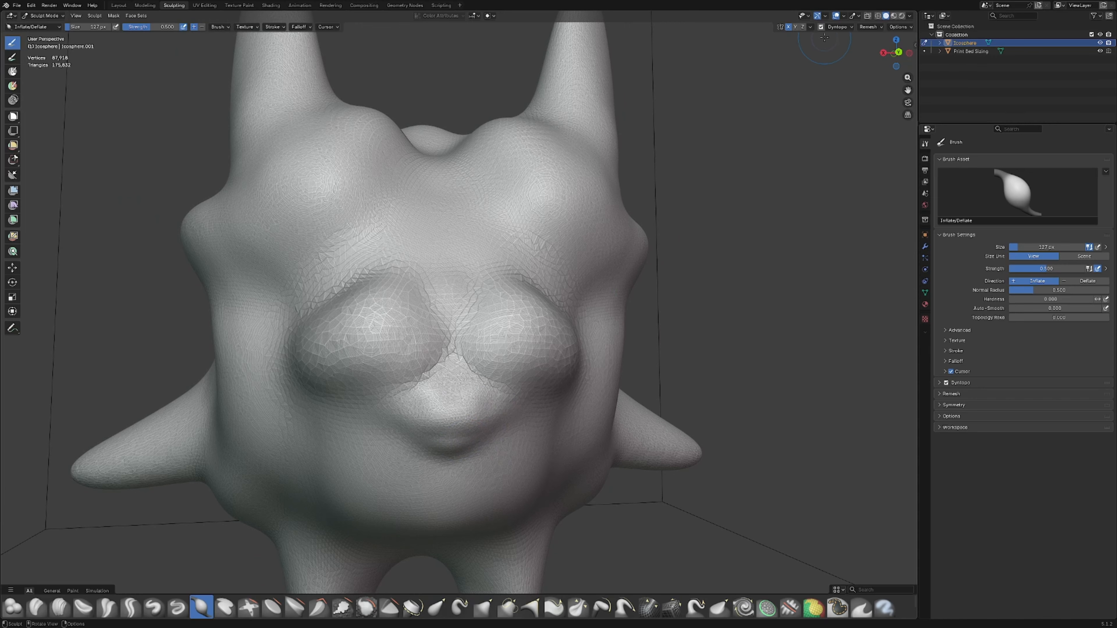
# Fill out the outer eye bulges with Inflate/Deflate and even out their surface with the Smooth brush.
pyautogui.moveTo(660, 238); pyautogui.dragTo(633, 250, button='middle')
pyautogui.scroll(-2, 457, 351)
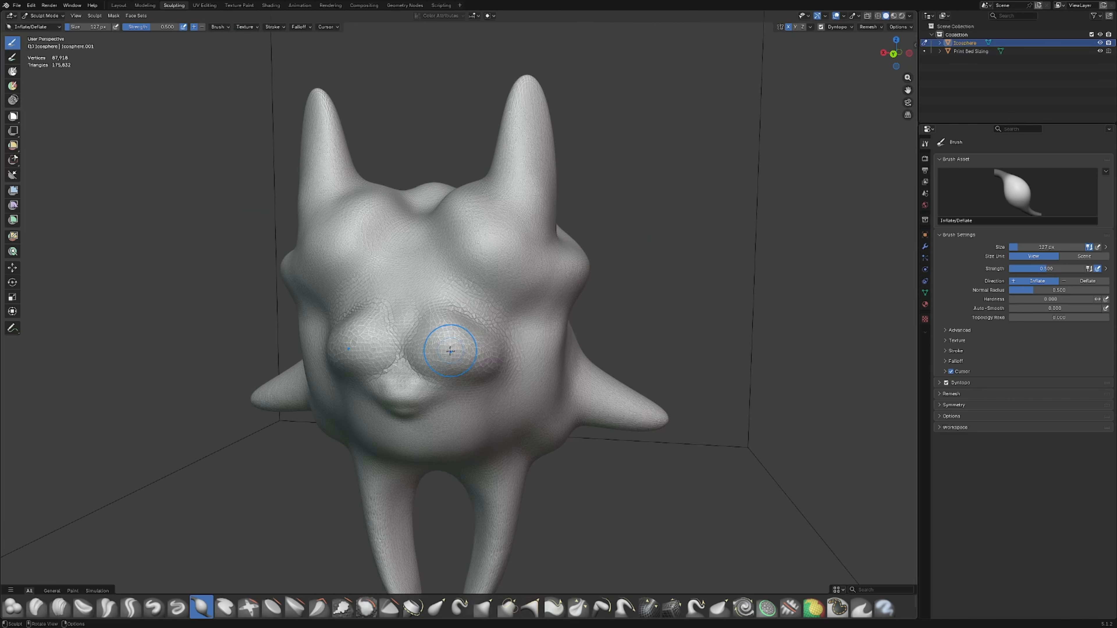
pyautogui.moveTo(481, 364); pyautogui.dragTo(486, 363)
pyautogui.click(366, 607)
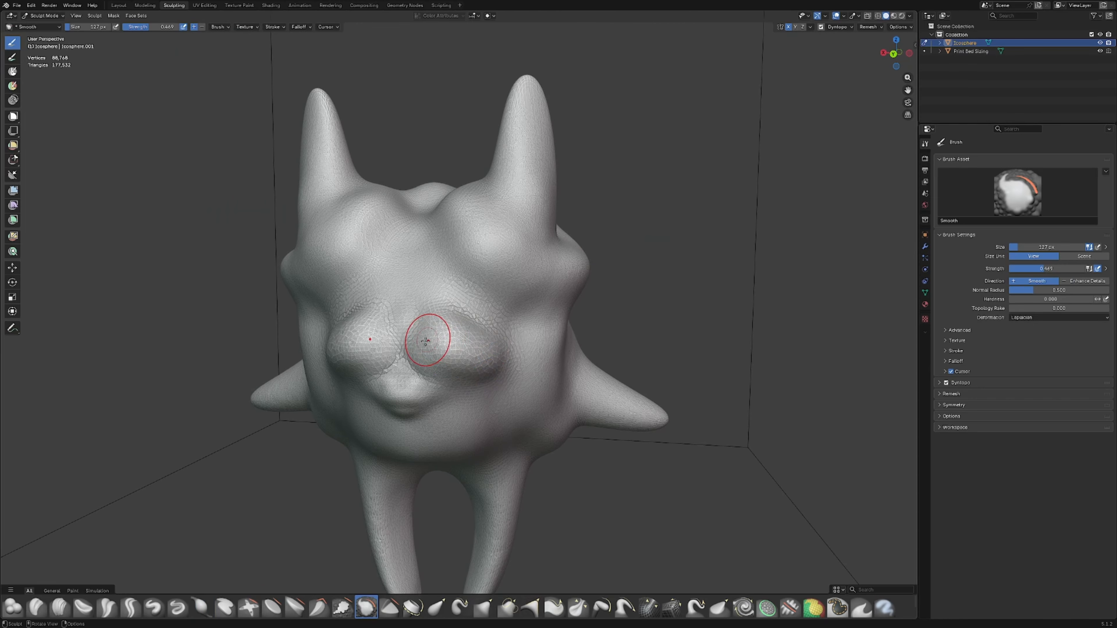
pyautogui.moveTo(428, 331)
pyautogui.mouseDown()
pyautogui.moveTo(448, 317)
pyautogui.moveTo(433, 299)
pyautogui.moveTo(399, 348)
pyautogui.mouseUp()
# Tighten the edges of the eye bulges and nose with the Pinch/Magnify brush.
pyautogui.click(578, 606)
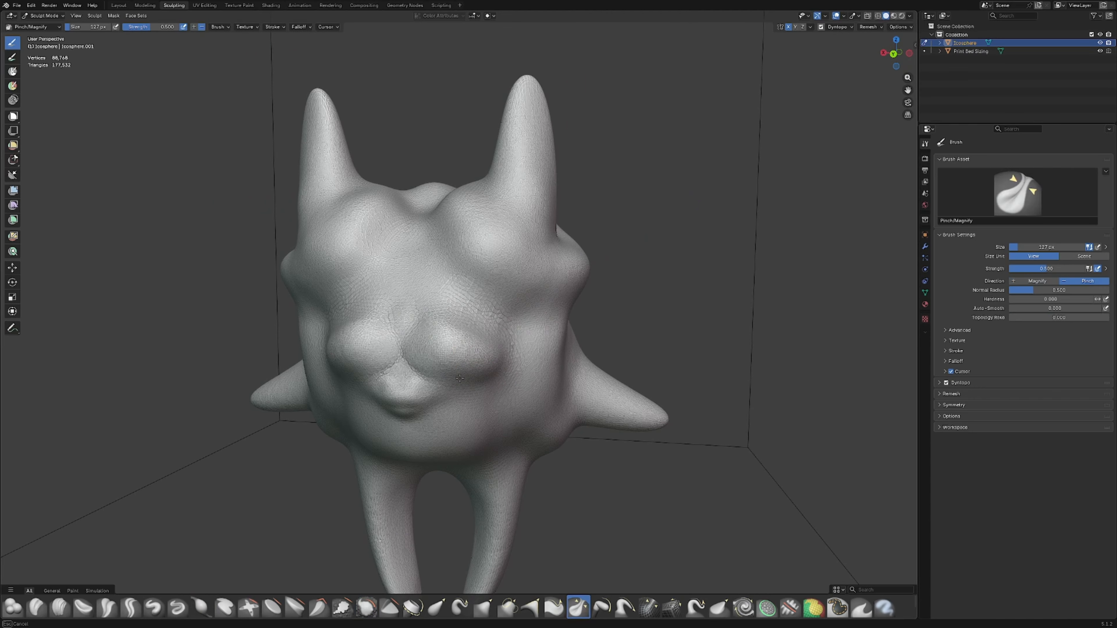
pyautogui.moveTo(392, 408)
pyautogui.mouseDown(button='middle')
pyautogui.moveTo(445, 369)
pyautogui.moveTo(471, 377)
pyautogui.moveTo(424, 399)
pyautogui.mouseUp(button='middle')
pyautogui.scroll(1, 478, 292)
pyautogui.scroll(-2, 470, 377)
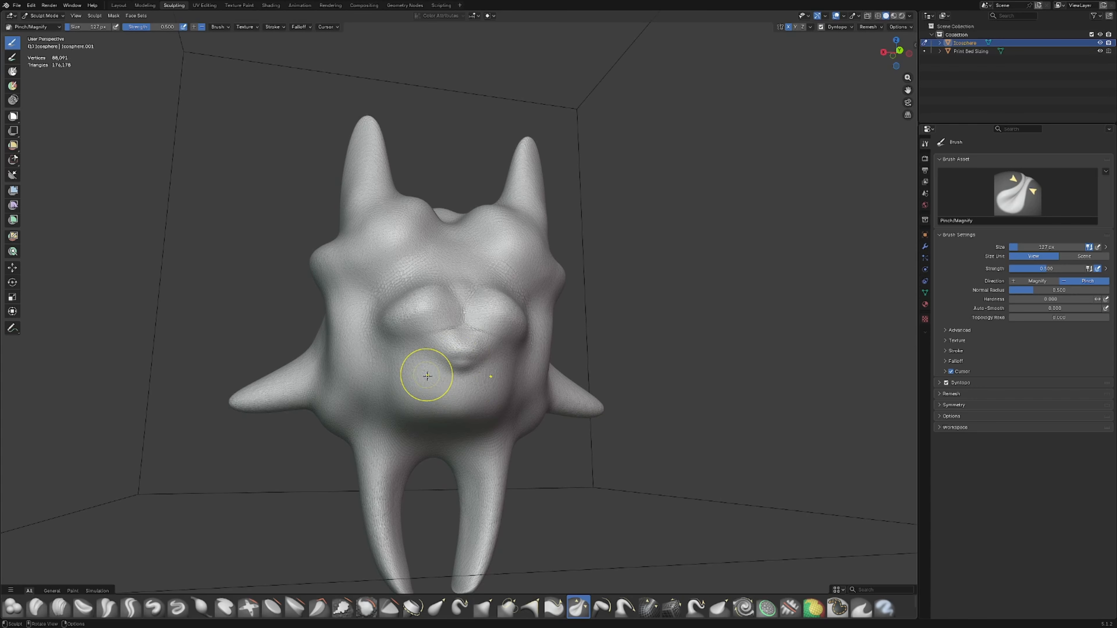
pyautogui.scroll(3, 423, 392)
# Choose the Crease Sharp brush and set its strength to 0.355.
pyautogui.click(131, 607)
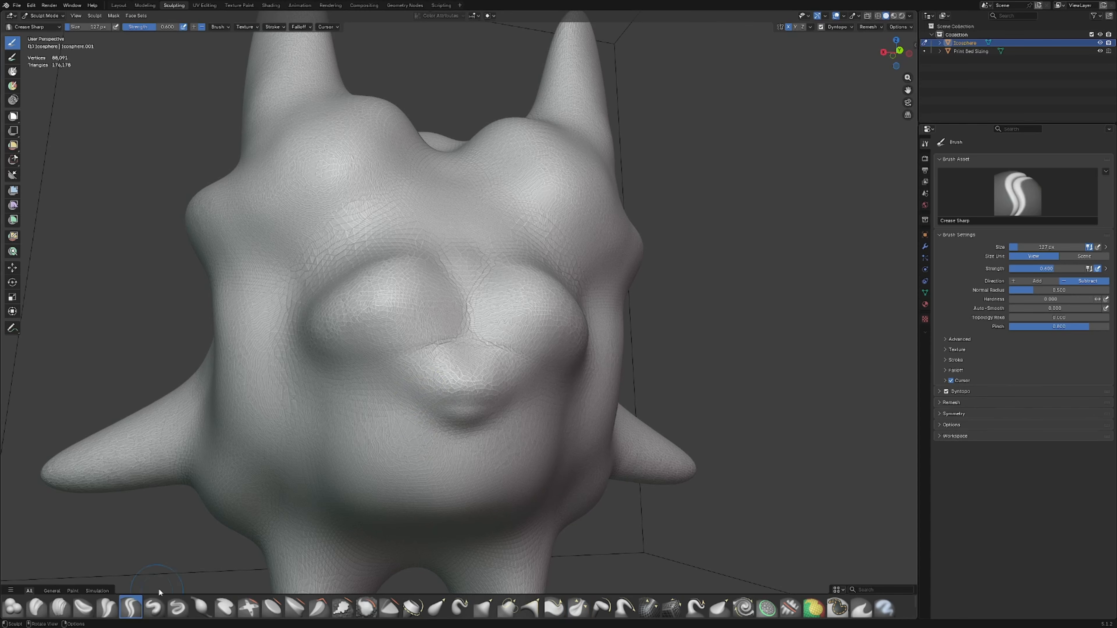
pyautogui.moveTo(411, 488); pyautogui.dragTo(414, 471, button='middle')
pyautogui.moveTo(295, 526); pyautogui.dragTo(336, 424, button='middle')
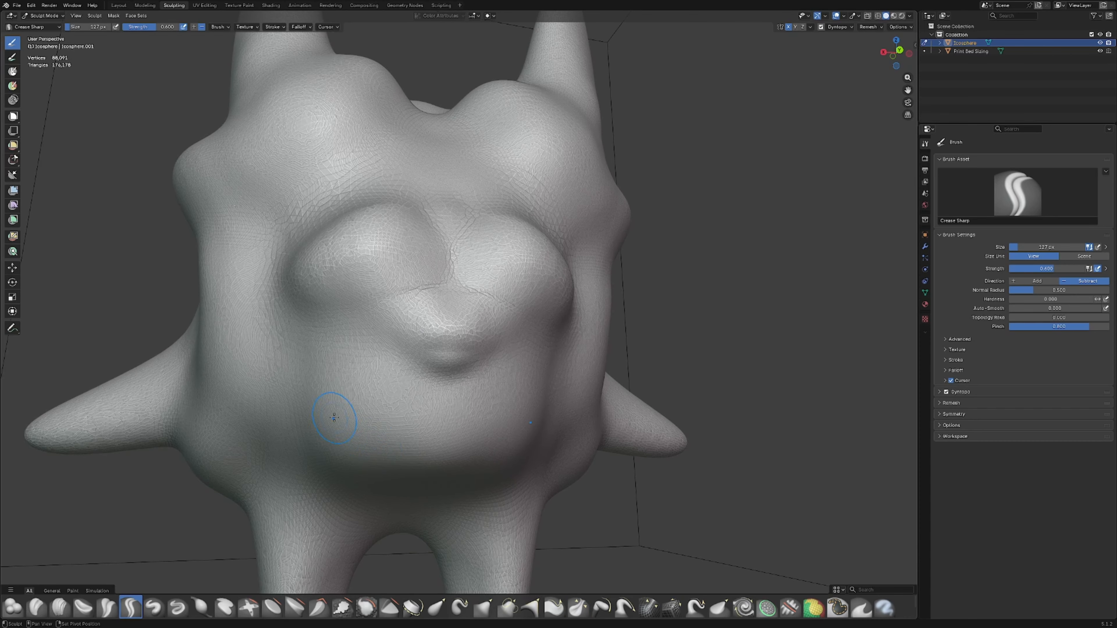
pyautogui.scroll(5, 361, 349)
pyautogui.moveTo(167, 27); pyautogui.dragTo(148, 26)
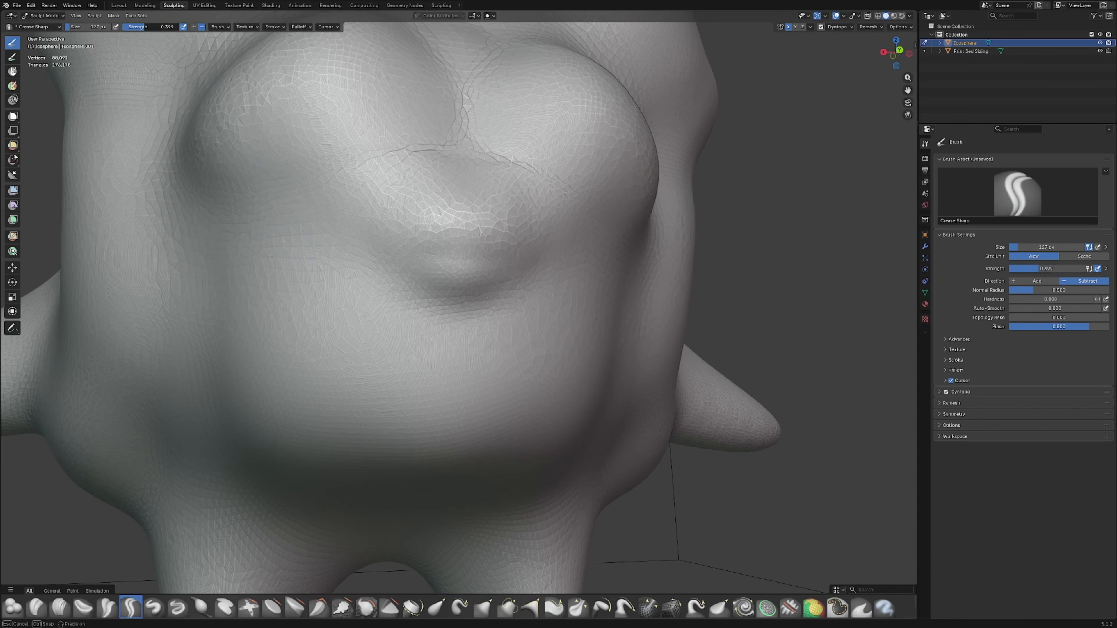
pyautogui.moveTo(318, 298)
pyautogui.mouseDown()
pyautogui.moveTo(396, 369)
pyautogui.moveTo(446, 376)
pyautogui.moveTo(460, 305)
pyautogui.mouseUp()
pyautogui.hotkey('ctrl', 'z')
pyautogui.hotkey('ctrl', 'z')
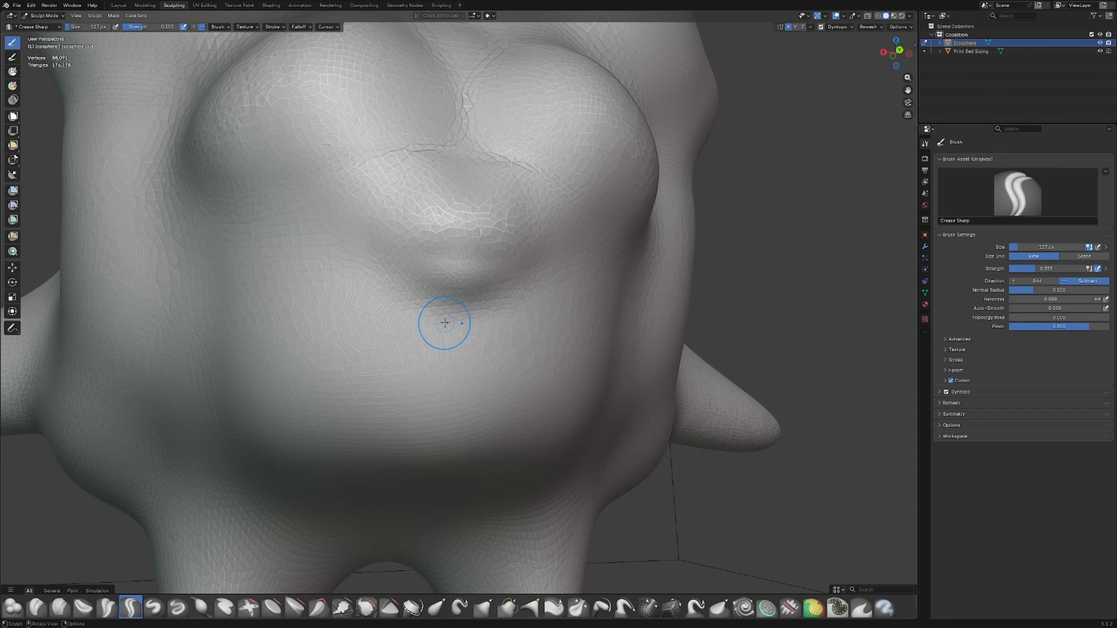
# Carve the nose outline, the line beneath the nose and a wide mirrored mouth with cheek creases using Crease Sharp.
pyautogui.scroll(-5, 436, 324)
pyautogui.moveTo(418, 287)
pyautogui.mouseDown()
pyautogui.moveTo(415, 300)
pyautogui.moveTo(448, 320)
pyautogui.moveTo(481, 326)
pyautogui.moveTo(487, 305)
pyautogui.moveTo(491, 326)
pyautogui.moveTo(493, 302)
pyautogui.moveTo(458, 253)
pyautogui.moveTo(417, 280)
pyautogui.mouseUp()
pyautogui.scroll(1, 470, 269)
pyautogui.moveTo(432, 276)
pyautogui.mouseDown()
pyautogui.moveTo(431, 264)
pyautogui.moveTo(420, 279)
pyautogui.moveTo(443, 245)
pyautogui.moveTo(464, 240)
pyautogui.moveTo(433, 206)
pyautogui.mouseUp()
pyautogui.moveTo(433, 206); pyautogui.dragTo(448, 230, button='middle')
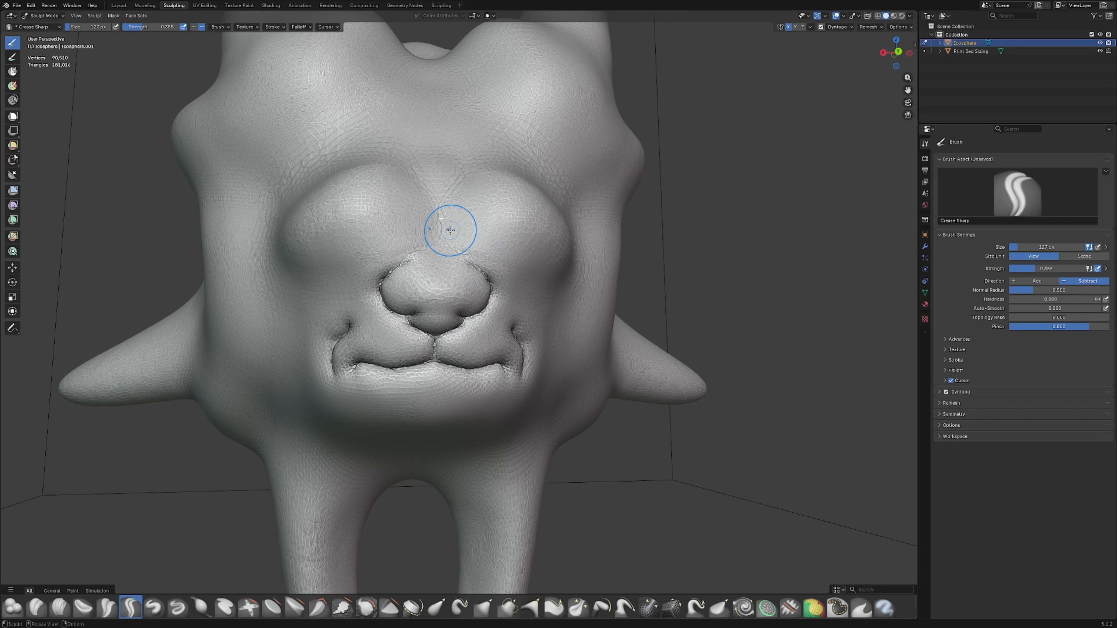
# Carve small mirrored eye hollows on the eye bulges with surrounding eyelid rings and wrinkles beneath using Crease Sharp.
pyautogui.moveTo(475, 265)
pyautogui.mouseDown()
pyautogui.moveTo(455, 264)
pyautogui.moveTo(484, 270)
pyautogui.moveTo(472, 264)
pyautogui.mouseUp()
pyautogui.moveTo(482, 264); pyautogui.dragTo(460, 268, button='middle')
pyautogui.moveTo(446, 251); pyautogui.dragTo(438, 258)
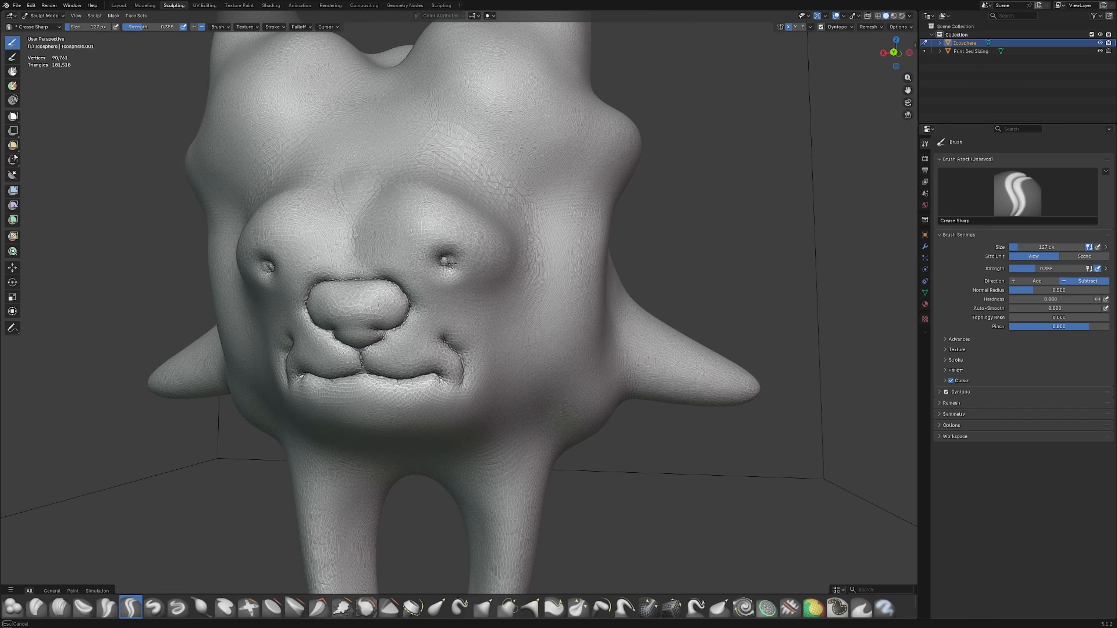
pyautogui.moveTo(450, 263); pyautogui.dragTo(456, 265, button='middle')
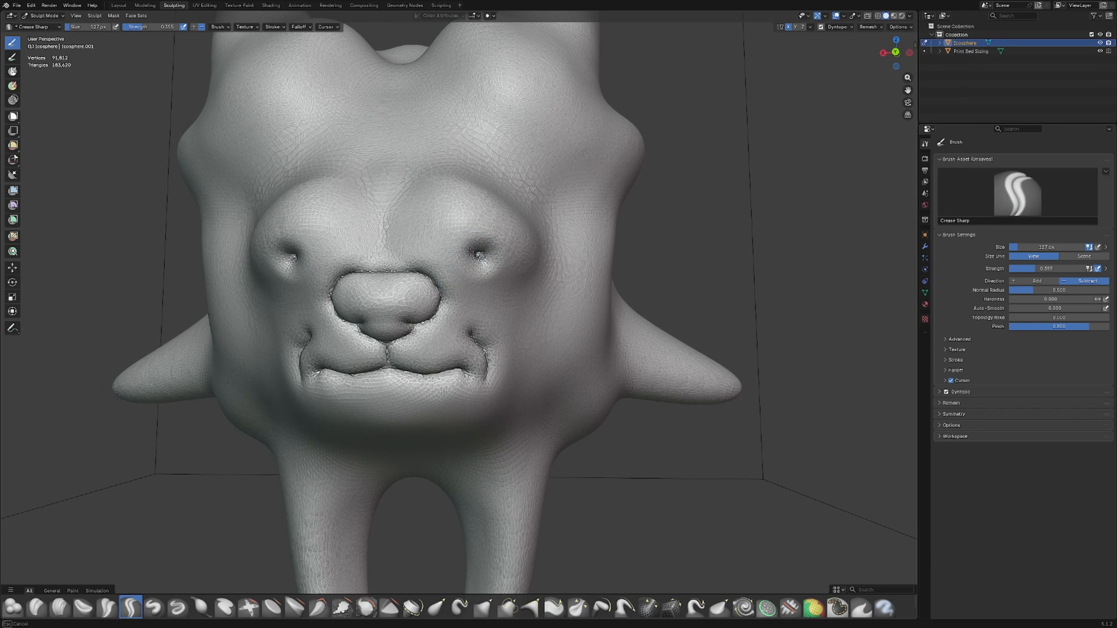
pyautogui.moveTo(462, 253); pyautogui.dragTo(469, 247)
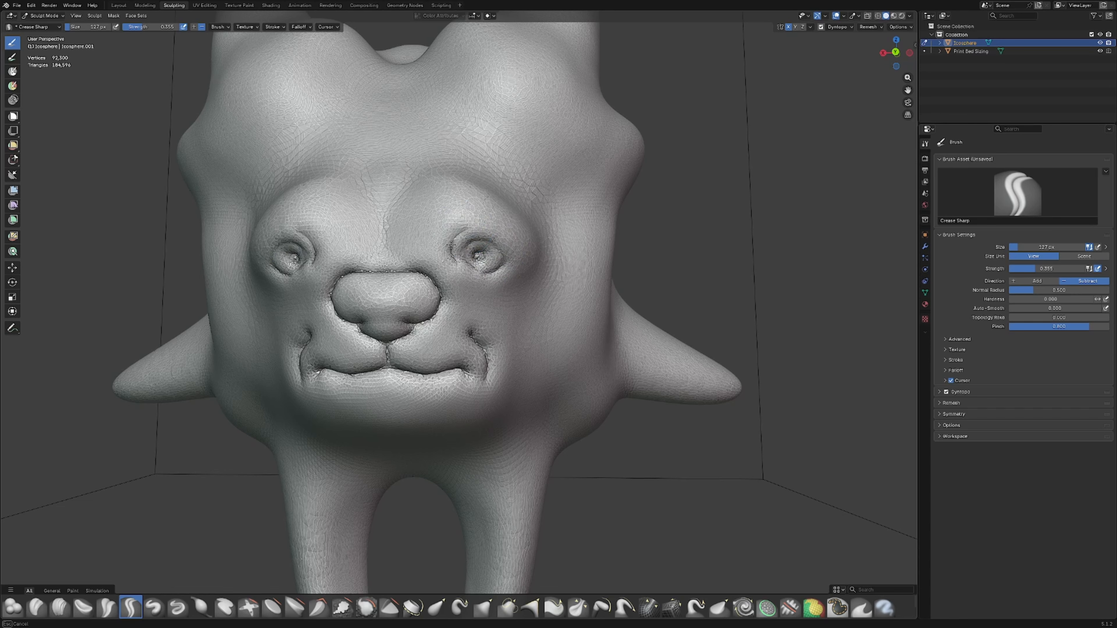
pyautogui.moveTo(451, 245)
pyautogui.mouseDown()
pyautogui.moveTo(467, 228)
pyautogui.moveTo(494, 244)
pyautogui.moveTo(501, 227)
pyautogui.moveTo(503, 243)
pyautogui.mouseUp()
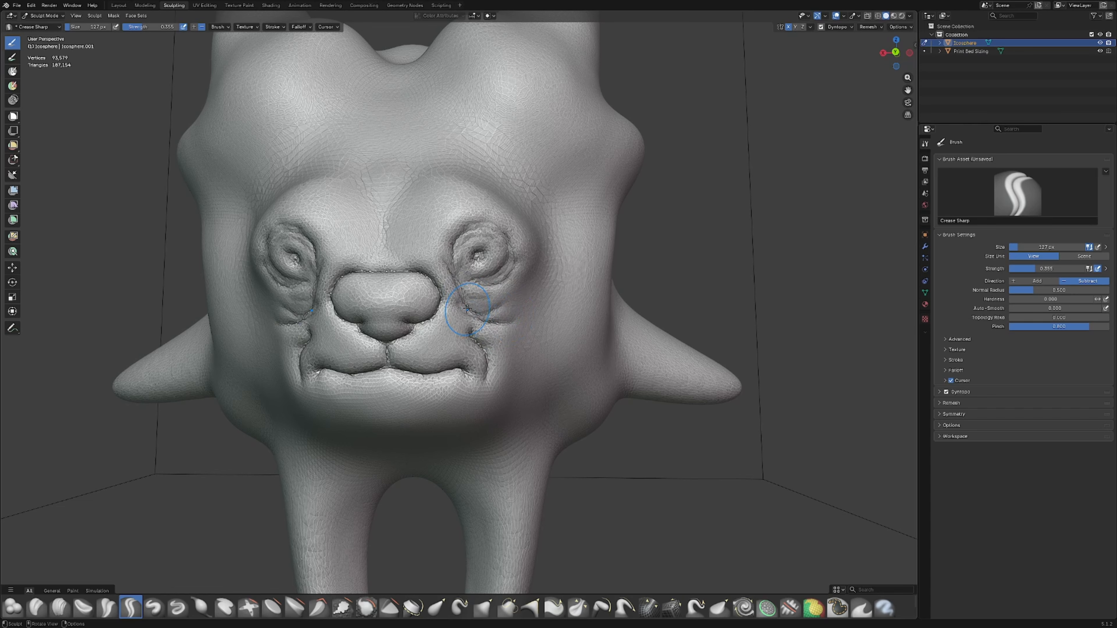
# Deepen the mirrored wrinkles beneath the eyes and beside the nose with Crease Sharp.
pyautogui.moveTo(516, 292)
pyautogui.mouseDown()
pyautogui.moveTo(459, 297)
pyautogui.moveTo(501, 305)
pyautogui.moveTo(526, 284)
pyautogui.mouseUp()
pyautogui.moveTo(436, 250); pyautogui.dragTo(488, 315)
pyautogui.scroll(-3, 467, 310)
pyautogui.moveTo(458, 308); pyautogui.dragTo(480, 305, button='middle')
pyautogui.scroll(1, 480, 305)
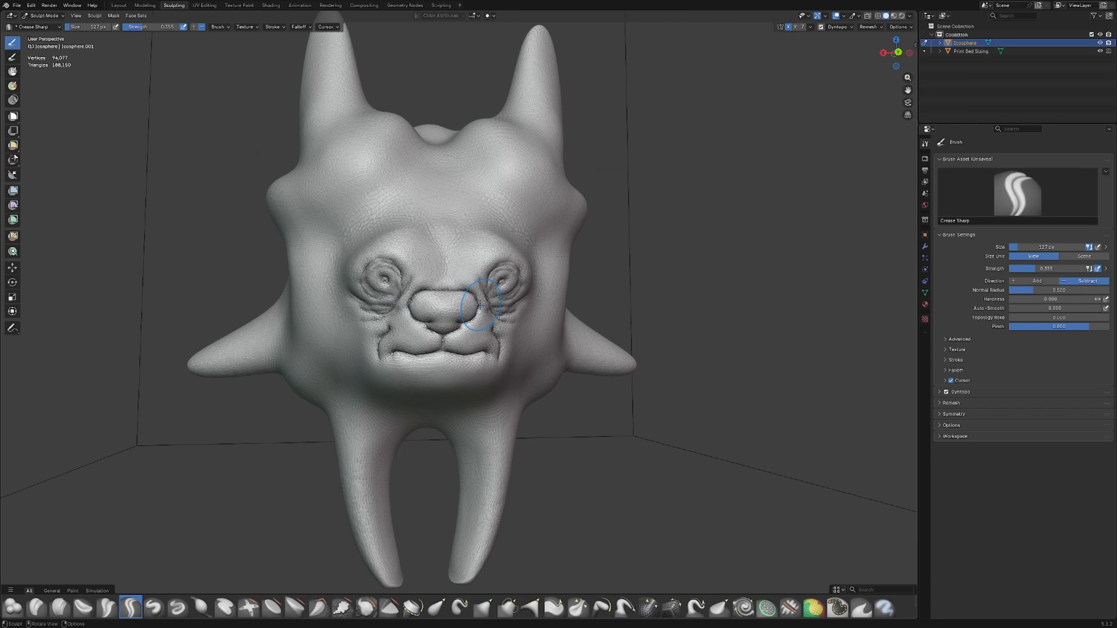
# Crease the area between the eyes and carve a mirrored brow line over the top of each eye bulge.
pyautogui.moveTo(460, 259); pyautogui.dragTo(451, 266)
pyautogui.scroll(4, 445, 252)
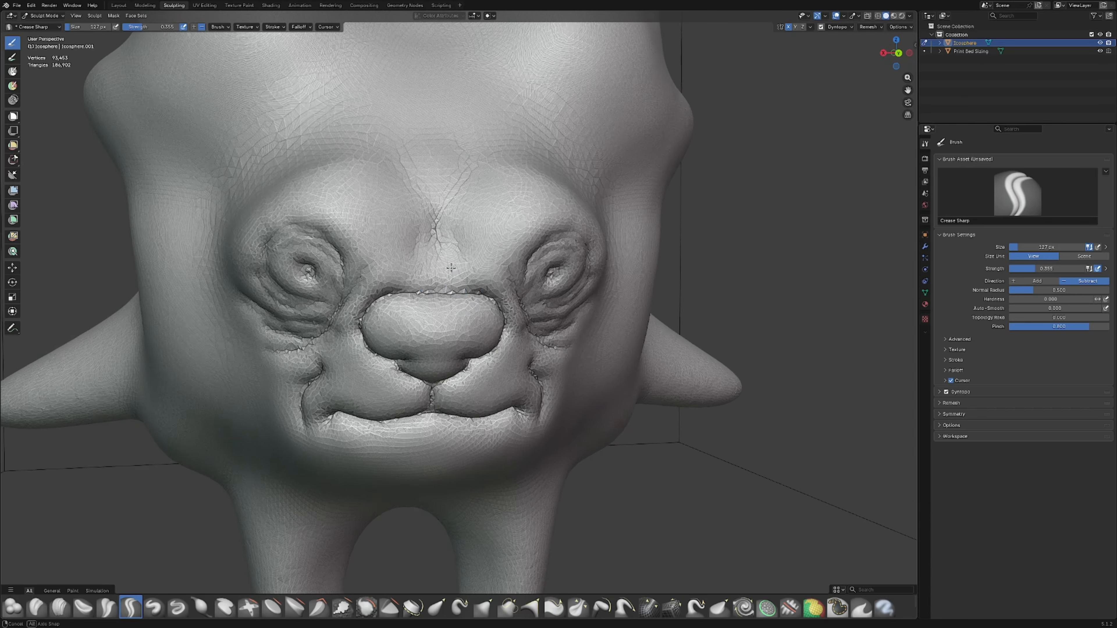
pyautogui.moveTo(445, 252); pyautogui.dragTo(462, 274, button='middle')
pyautogui.moveTo(462, 275)
pyautogui.mouseDown()
pyautogui.moveTo(544, 243)
pyautogui.moveTo(496, 253)
pyautogui.mouseUp()
pyautogui.moveTo(513, 254); pyautogui.dragTo(483, 264, button='middle')
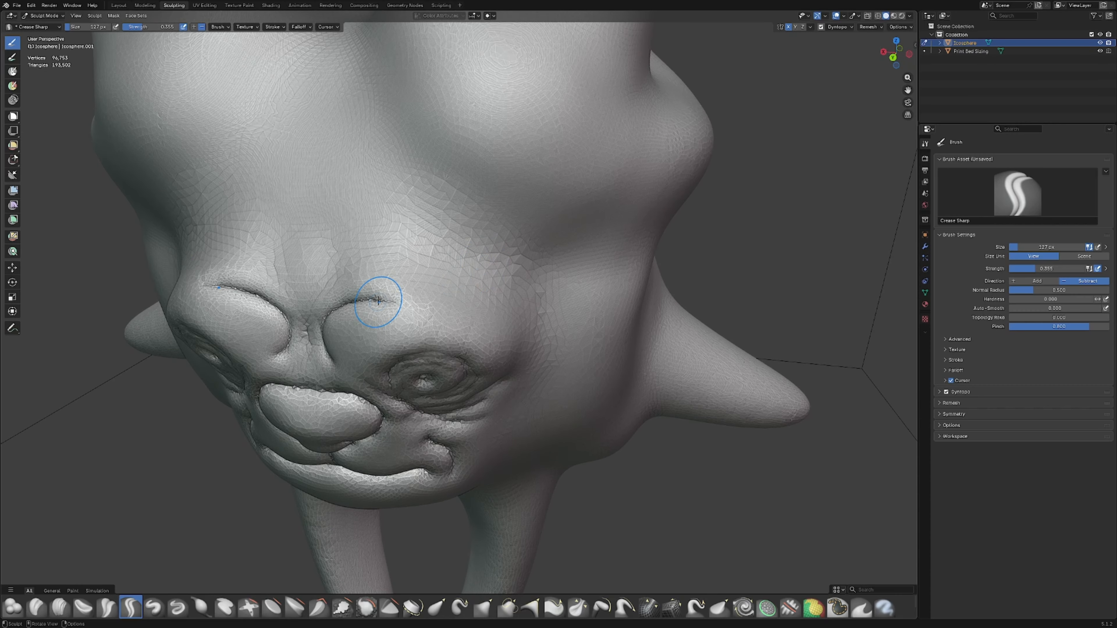
pyautogui.moveTo(374, 304)
pyautogui.mouseDown()
pyautogui.moveTo(438, 304)
pyautogui.moveTo(497, 320)
pyautogui.mouseUp()
pyautogui.moveTo(497, 320); pyautogui.dragTo(454, 315, button='middle')
# Carve a second mirrored brow crease above the first, curving it down around the outer side of each eye bulge.
pyautogui.moveTo(321, 282); pyautogui.dragTo(374, 312)
pyautogui.moveTo(374, 312); pyautogui.dragTo(458, 305, button='middle')
pyautogui.moveTo(401, 323); pyautogui.dragTo(550, 315)
pyautogui.moveTo(550, 315); pyautogui.dragTo(532, 311, button='middle')
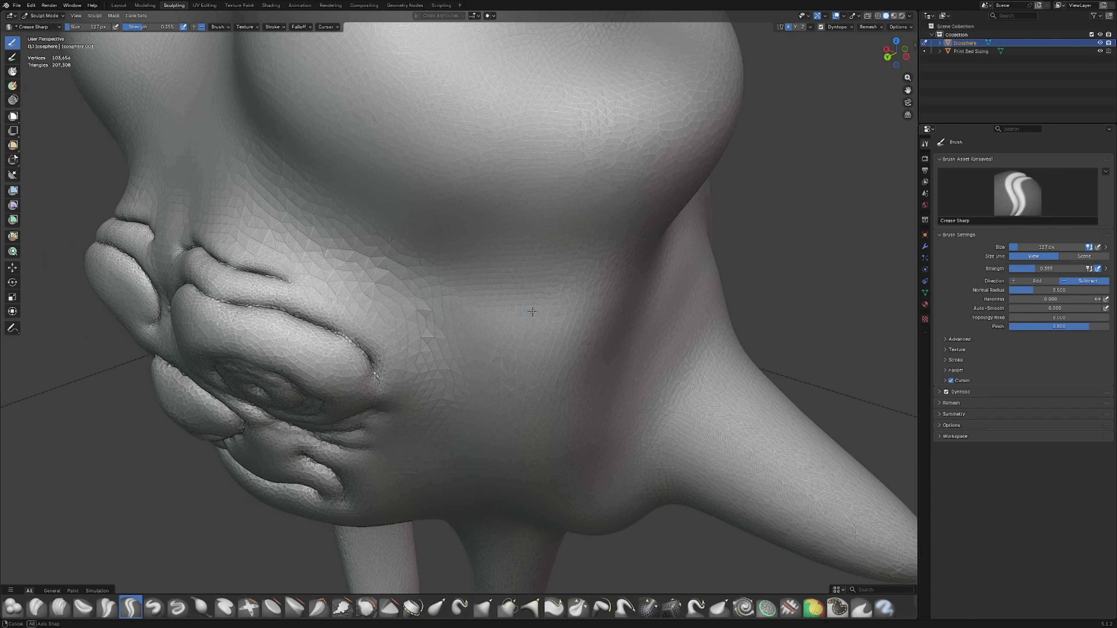
pyautogui.moveTo(300, 268)
pyautogui.mouseDown()
pyautogui.moveTo(293, 281)
pyautogui.moveTo(377, 319)
pyautogui.moveTo(402, 362)
pyautogui.mouseUp()
pyautogui.scroll(-3, 402, 334)
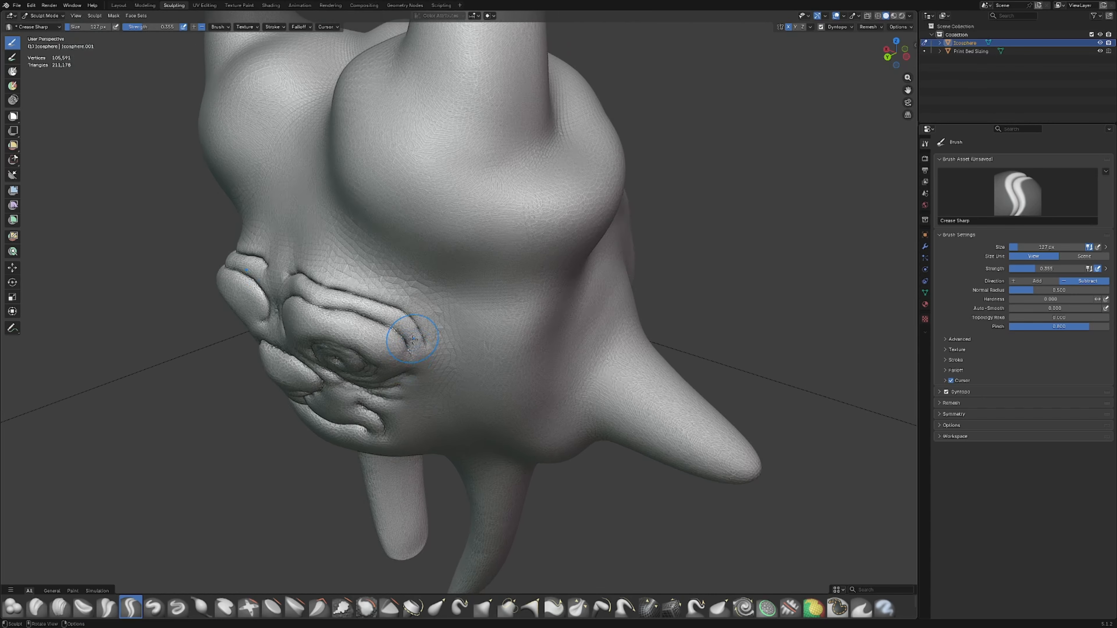
pyautogui.moveTo(401, 332); pyautogui.dragTo(481, 244, button='middle')
pyautogui.scroll(5, 402, 285)
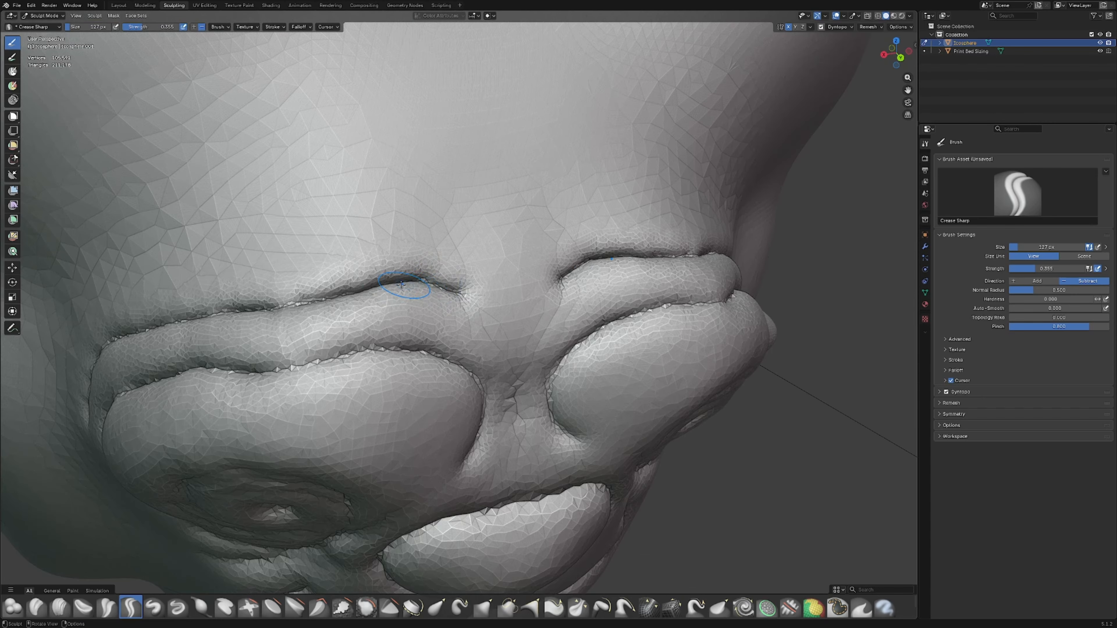
pyautogui.scroll(-5, 395, 290)
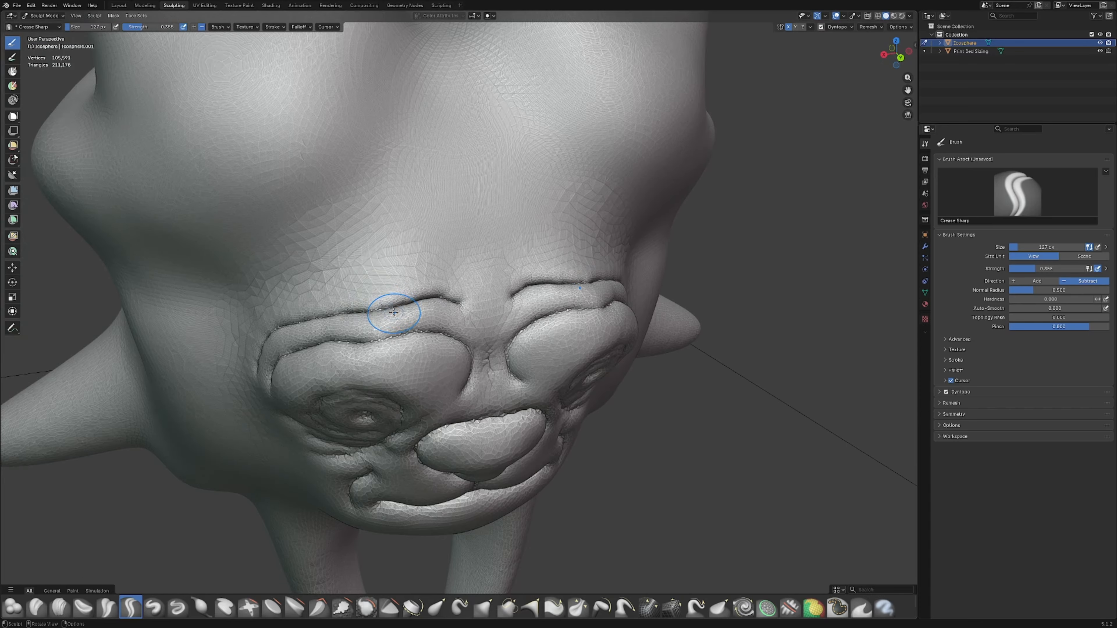
pyautogui.moveTo(393, 313)
pyautogui.mouseDown()
pyautogui.moveTo(367, 312)
pyautogui.moveTo(390, 313)
pyautogui.mouseUp()
pyautogui.scroll(2, 382, 322)
pyautogui.scroll(-3, 402, 329)
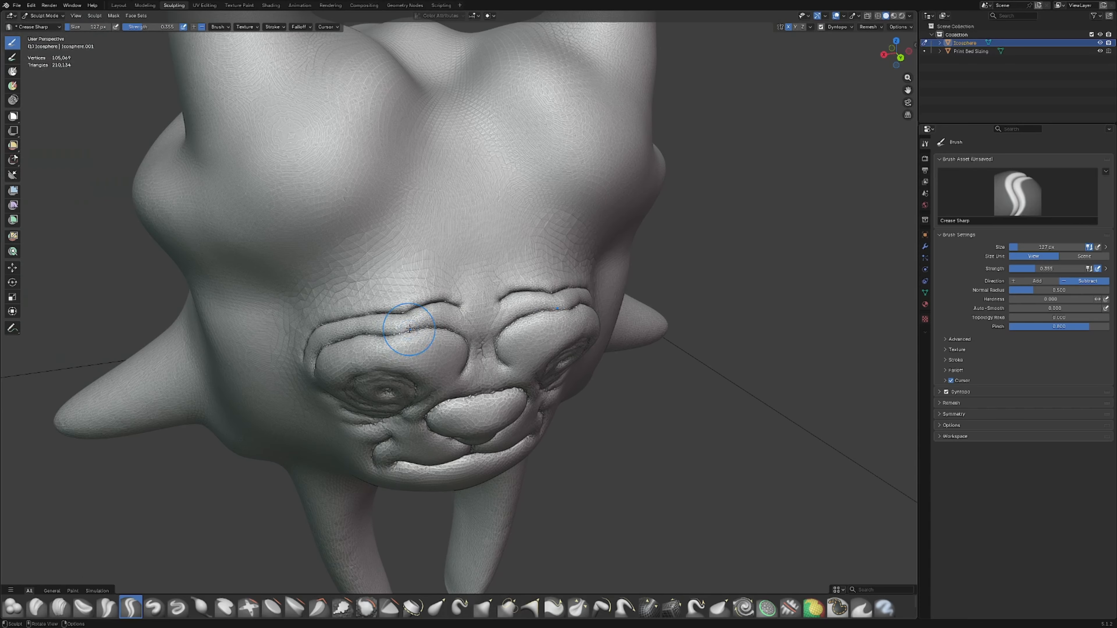
# Carve a wavy crease across the forehead above the brow folds, extending it outward on both sides.
pyautogui.moveTo(409, 328); pyautogui.dragTo(484, 335, button='middle')
pyautogui.scroll(5, 528, 306)
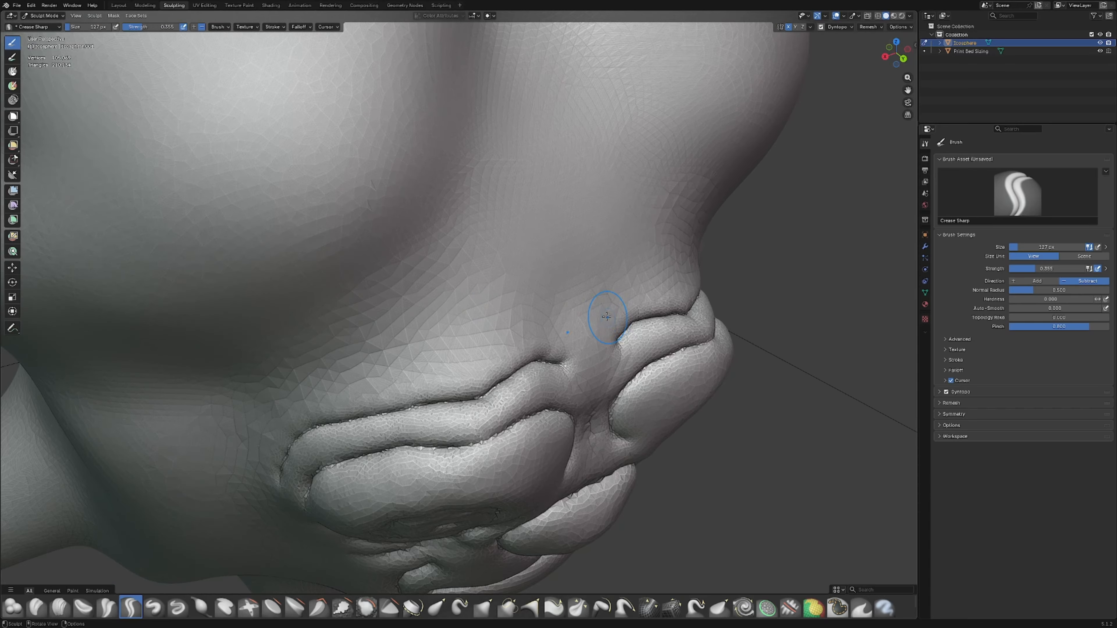
pyautogui.moveTo(607, 316); pyautogui.dragTo(550, 309, button='middle')
pyautogui.keyDown('shift'); pyautogui.moveTo(429, 279); pyautogui.dragTo(490, 335, button='middle'); pyautogui.keyUp('shift')
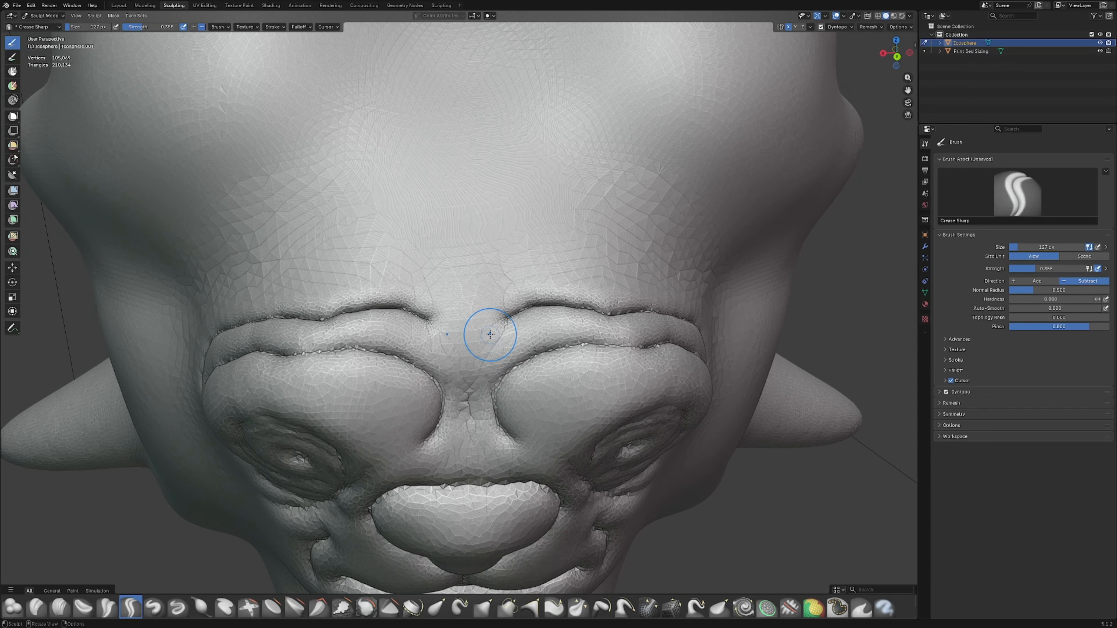
pyautogui.moveTo(476, 260)
pyautogui.mouseDown()
pyautogui.moveTo(474, 274)
pyautogui.moveTo(523, 267)
pyautogui.moveTo(617, 281)
pyautogui.moveTo(598, 279)
pyautogui.mouseUp()
pyautogui.moveTo(625, 285); pyautogui.dragTo(533, 297, button='middle')
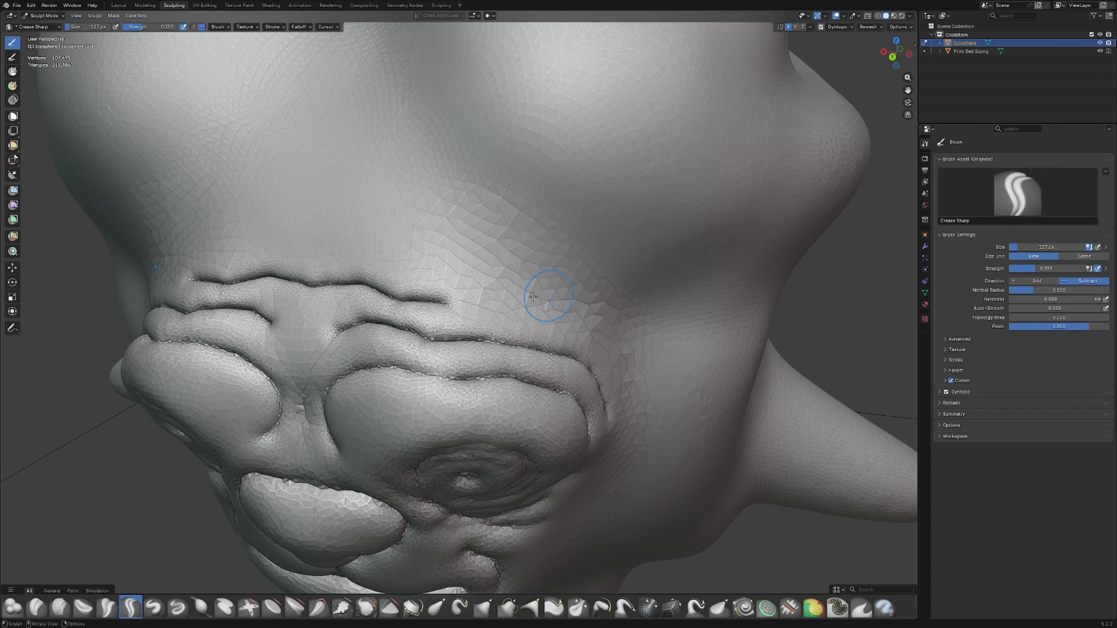
pyautogui.moveTo(482, 306); pyautogui.dragTo(500, 311)
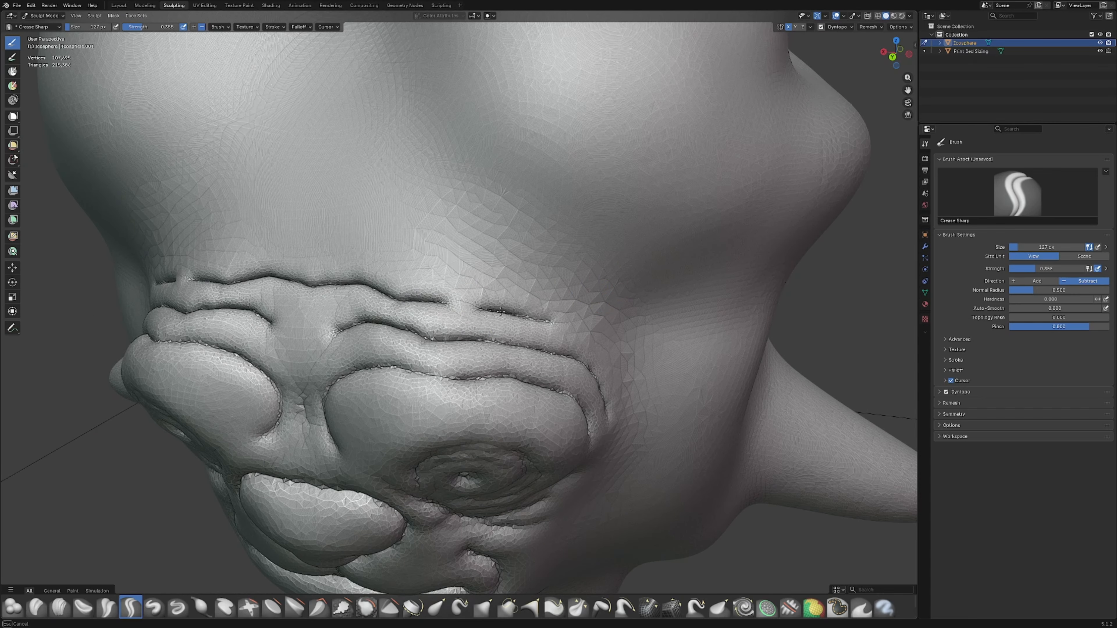
pyautogui.scroll(-2, 516, 333)
pyautogui.moveTo(521, 332); pyautogui.dragTo(533, 309, button='middle')
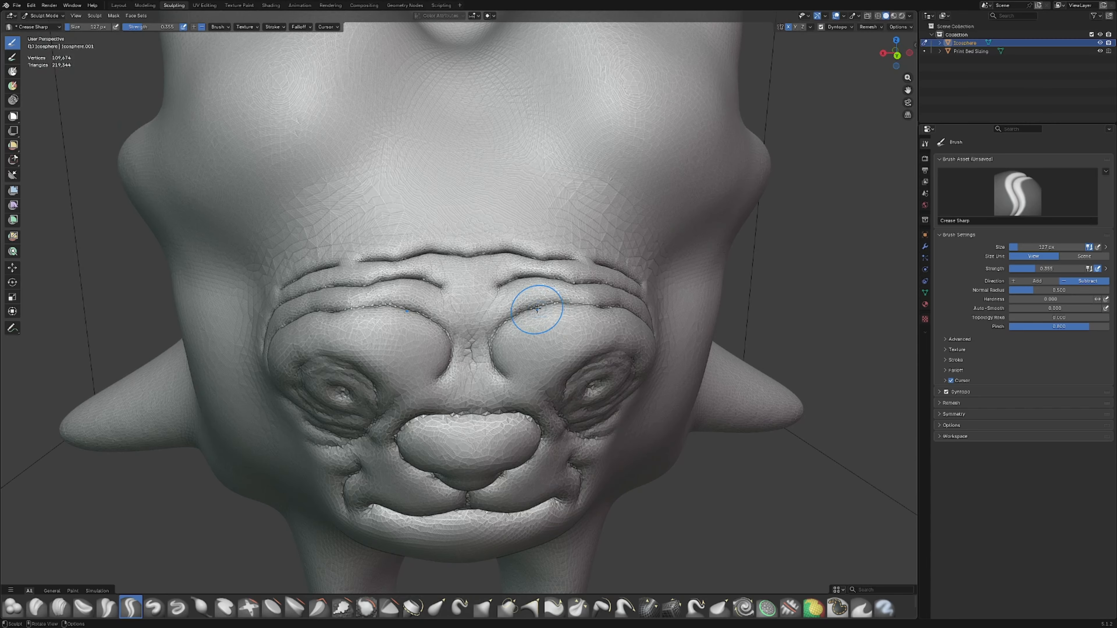
# Carve short frown wrinkles and horizontal folds between the brows down to the bridge of the nose.
pyautogui.scroll(3, 528, 305)
pyautogui.moveTo(480, 272)
pyautogui.mouseDown()
pyautogui.moveTo(504, 275)
pyautogui.moveTo(430, 286)
pyautogui.moveTo(475, 325)
pyautogui.moveTo(437, 317)
pyautogui.mouseUp()
pyautogui.moveTo(478, 375)
pyautogui.mouseDown()
pyautogui.moveTo(452, 376)
pyautogui.moveTo(411, 349)
pyautogui.moveTo(437, 362)
pyautogui.moveTo(416, 335)
pyautogui.moveTo(446, 369)
pyautogui.moveTo(445, 386)
pyautogui.moveTo(407, 399)
pyautogui.moveTo(435, 398)
pyautogui.moveTo(411, 376)
pyautogui.moveTo(473, 416)
pyautogui.moveTo(448, 444)
pyautogui.moveTo(433, 439)
pyautogui.moveTo(460, 449)
pyautogui.moveTo(416, 456)
pyautogui.moveTo(432, 442)
pyautogui.mouseUp()
pyautogui.scroll(-4, 441, 433)
pyautogui.rightClick(442, 386)
pyautogui.moveTo(441, 403)
pyautogui.mouseDown(button='middle')
pyautogui.moveTo(442, 386)
pyautogui.moveTo(383, 402)
pyautogui.mouseUp(button='middle')
pyautogui.scroll(-8, 441, 355)
pyautogui.scroll(2, 411, 395)
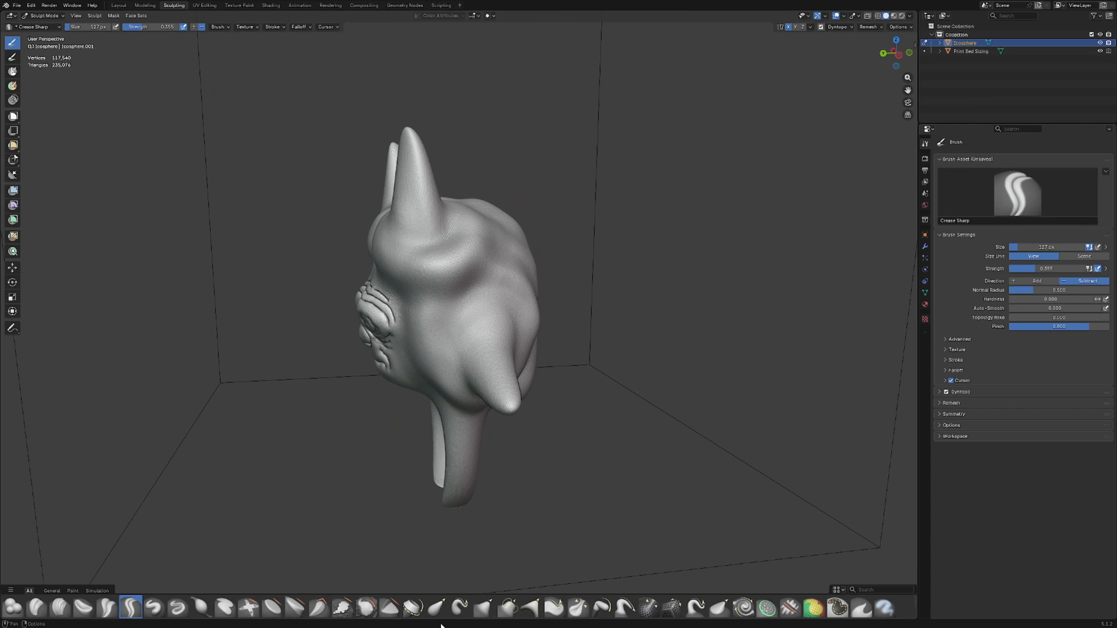
# Choose the Elastic Grab brush and pull the nose forward out of the face.
pyautogui.click(437, 607)
pyautogui.moveTo(414, 561); pyautogui.dragTo(410, 455, button='middle')
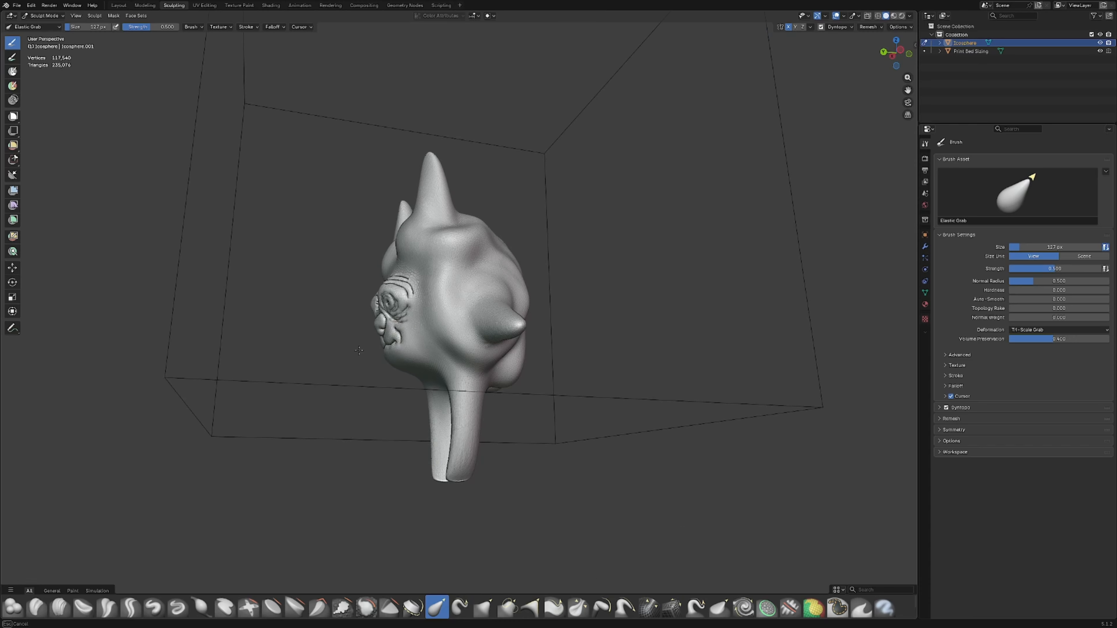
pyautogui.moveTo(378, 343)
pyautogui.mouseDown(button='middle')
pyautogui.moveTo(429, 357)
pyautogui.moveTo(473, 336)
pyautogui.mouseUp(button='middle')
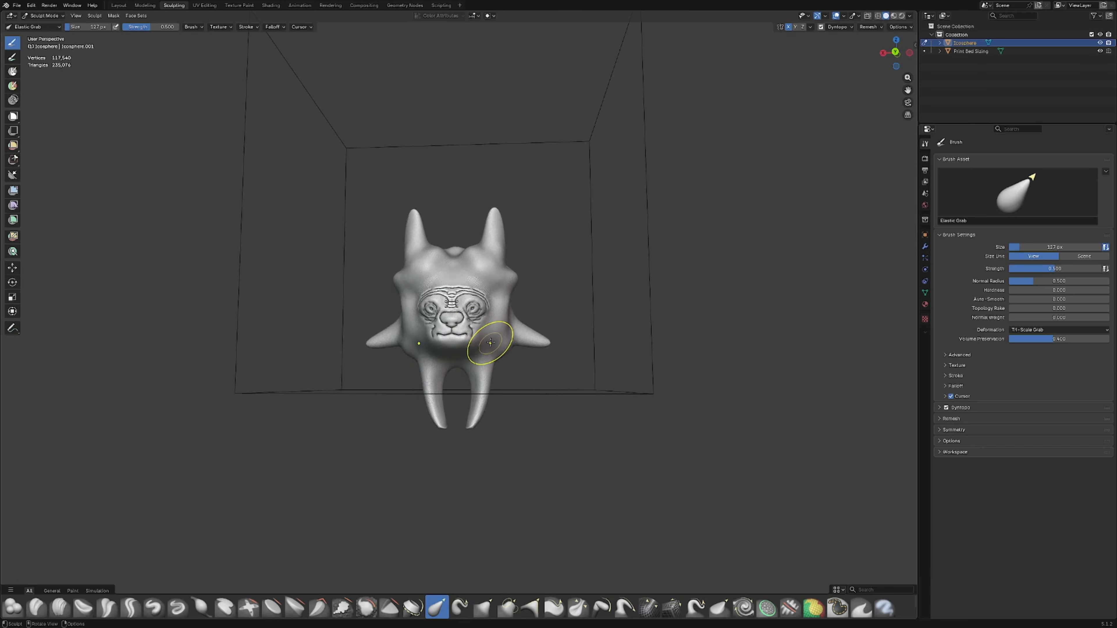
pyautogui.scroll(2, 498, 332)
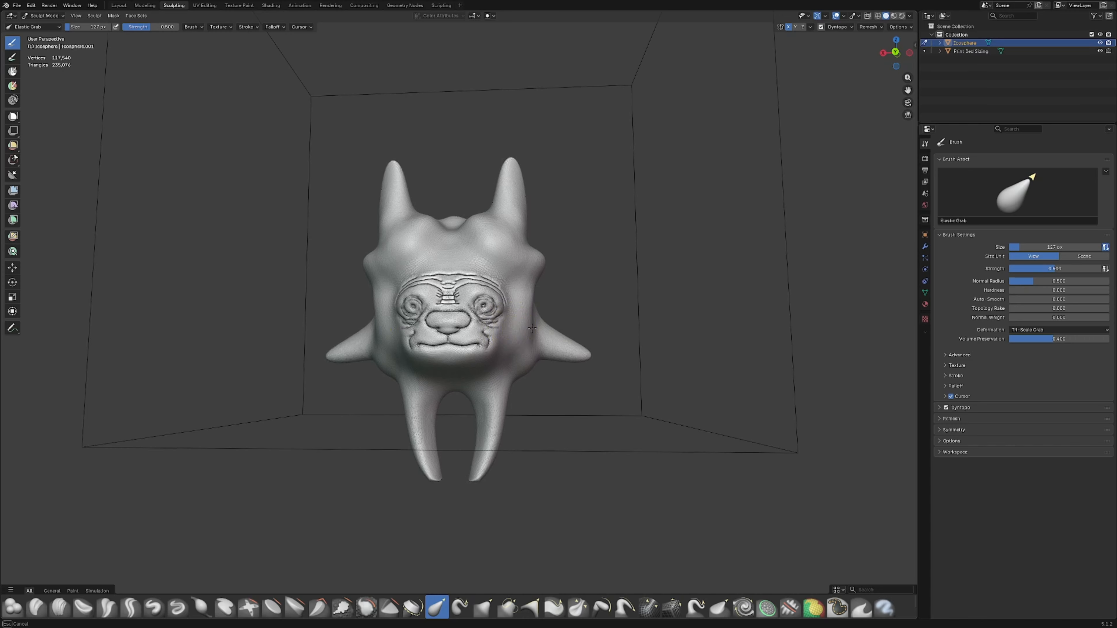
pyautogui.moveTo(531, 324); pyautogui.dragTo(396, 339, button='middle')
pyautogui.scroll(3, 338, 348)
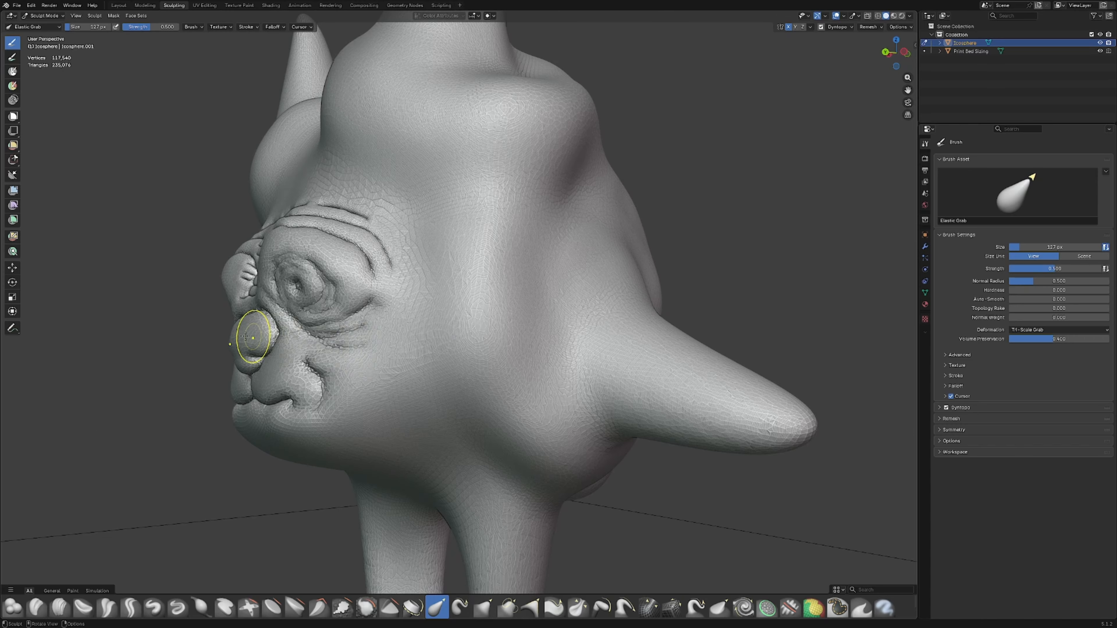
pyautogui.moveTo(245, 336); pyautogui.dragTo(176, 327)
# Reshape the nose with Elastic Grab, lifting its top and pulling its sides outward.
pyautogui.moveTo(175, 327)
pyautogui.mouseDown(button='middle')
pyautogui.moveTo(222, 340)
pyautogui.moveTo(628, 310)
pyautogui.mouseUp(button='middle')
pyautogui.scroll(3, 627, 310)
pyautogui.moveTo(601, 275); pyautogui.dragTo(594, 227)
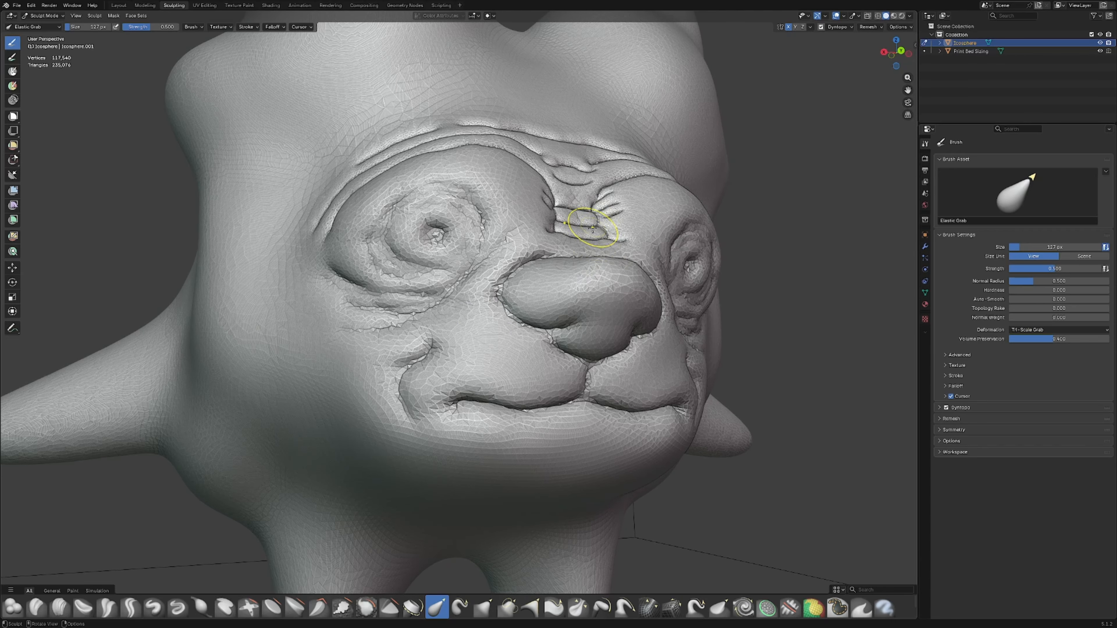
pyautogui.moveTo(593, 228); pyautogui.dragTo(616, 327, button='middle')
pyautogui.moveTo(596, 364); pyautogui.dragTo(600, 336)
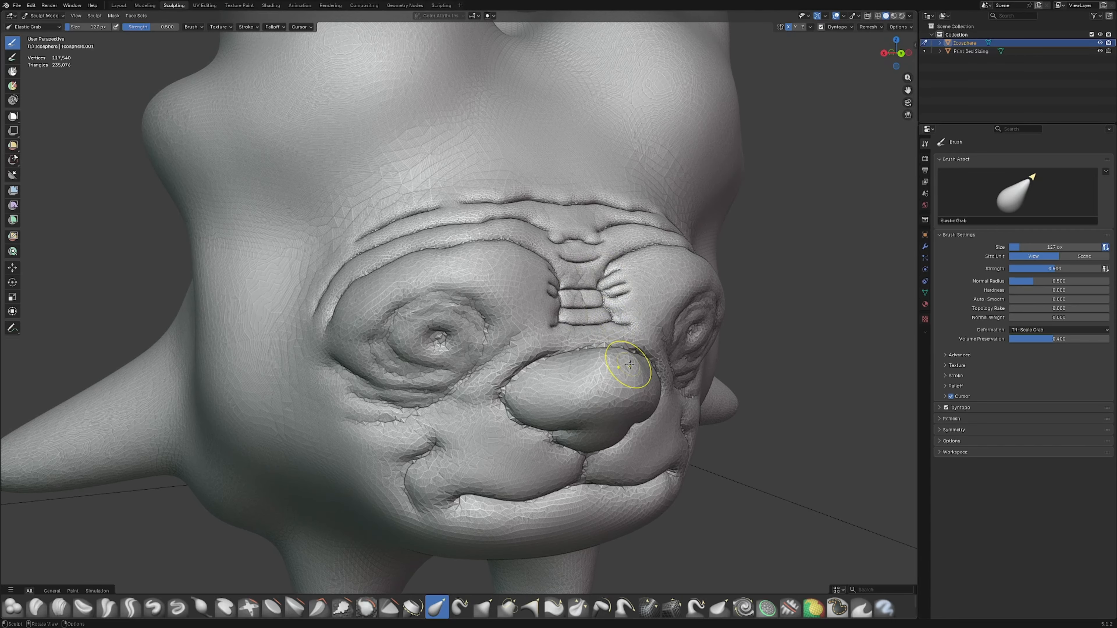
pyautogui.moveTo(650, 368); pyautogui.dragTo(668, 354)
pyautogui.scroll(-1, 299, 529)
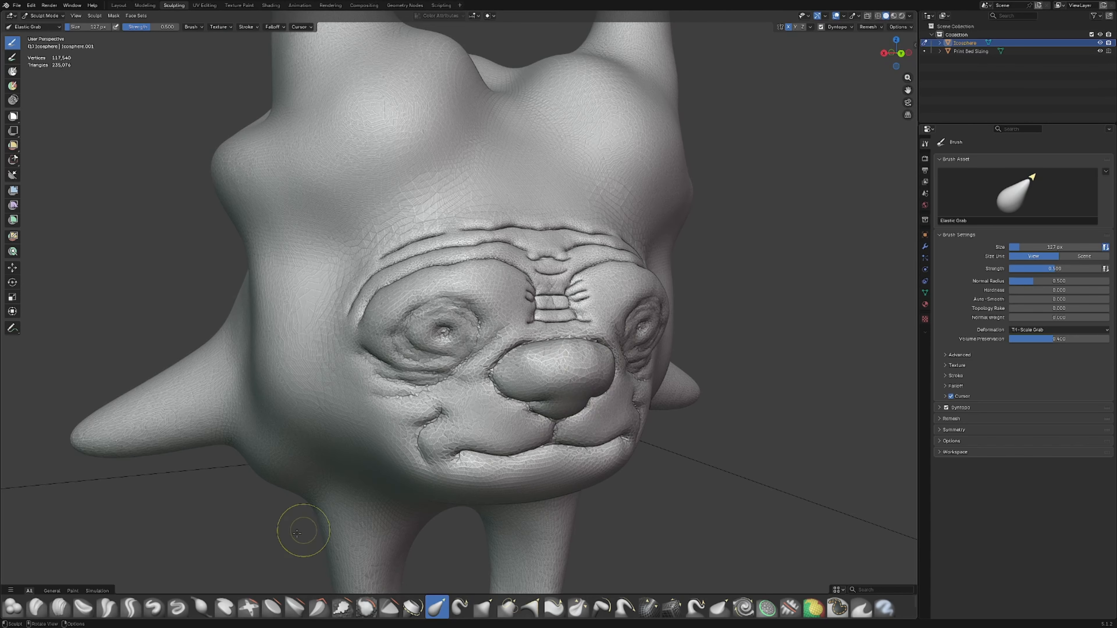
pyautogui.click(366, 607)
pyautogui.scroll(-3, 523, 422)
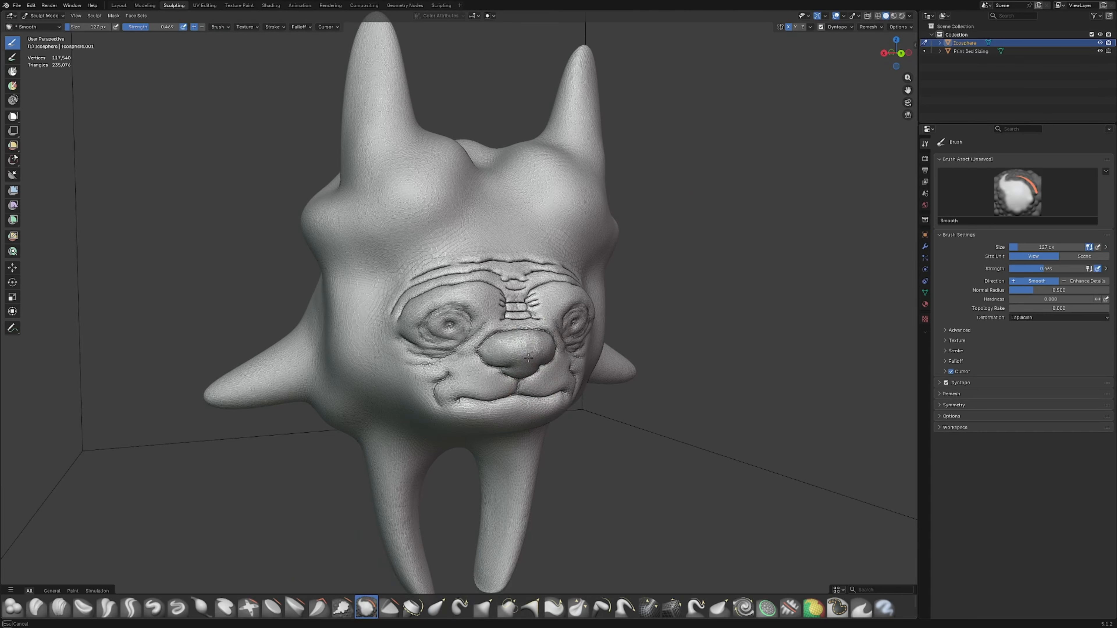
pyautogui.moveTo(528, 358)
pyautogui.mouseDown(button='middle')
pyautogui.moveTo(531, 368)
pyautogui.moveTo(498, 356)
pyautogui.mouseUp(button='middle')
pyautogui.scroll(5, 299, 511)
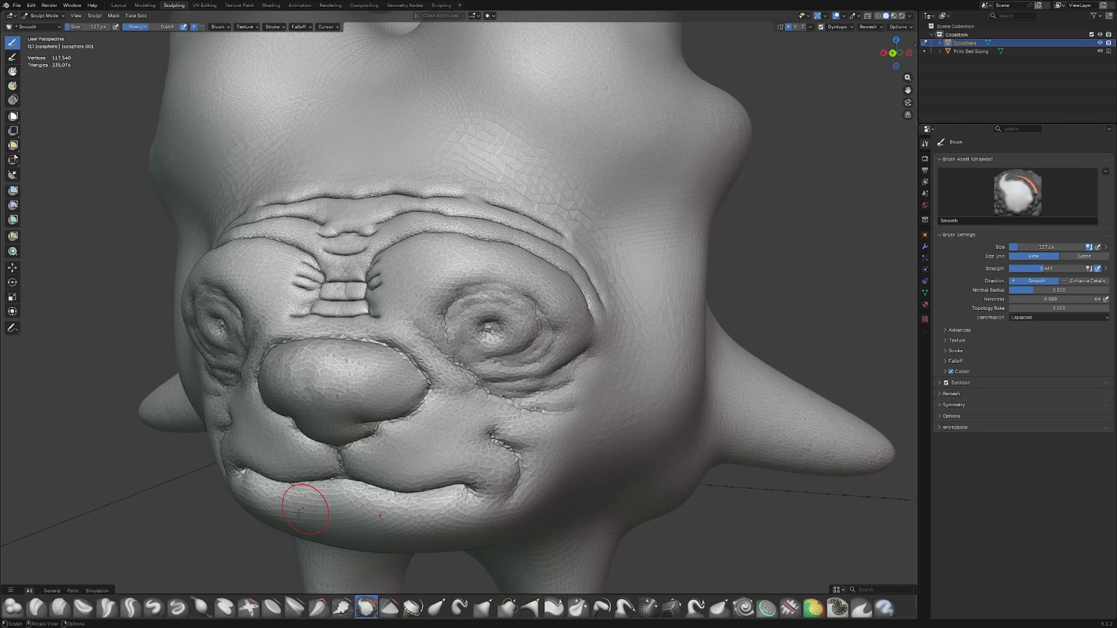
# Inflate the tip and side lobes of the nose with the Inflate/Deflate brush.
pyautogui.click(201, 606)
pyautogui.moveTo(308, 440); pyautogui.dragTo(422, 410, button='middle')
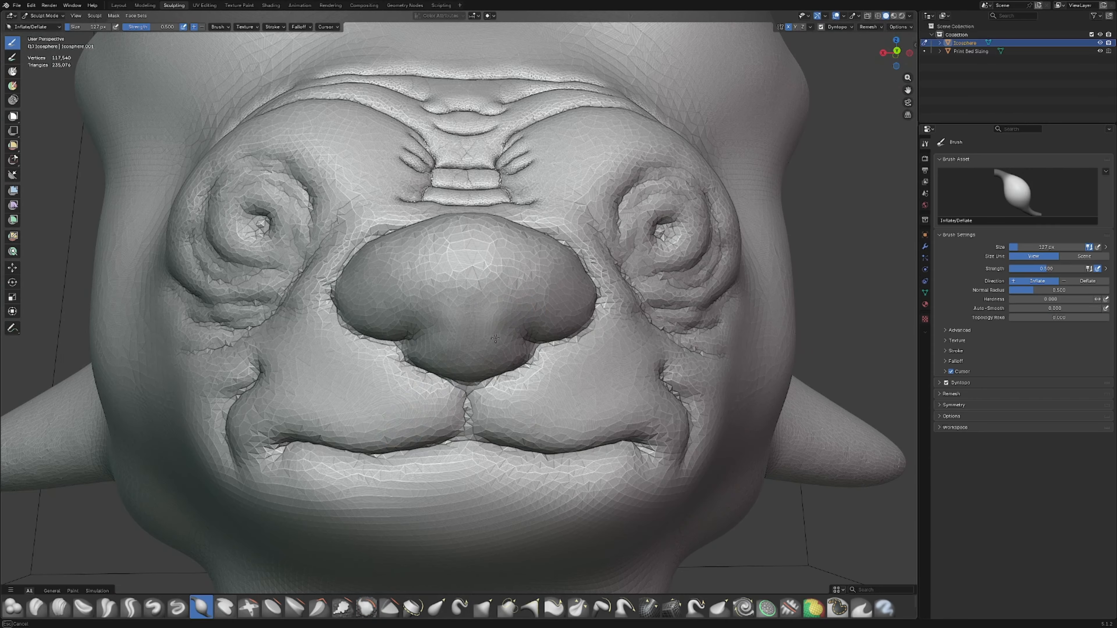
pyautogui.moveTo(509, 357)
pyautogui.mouseDown()
pyautogui.moveTo(489, 356)
pyautogui.moveTo(479, 323)
pyautogui.mouseUp()
pyautogui.scroll(-3, 483, 361)
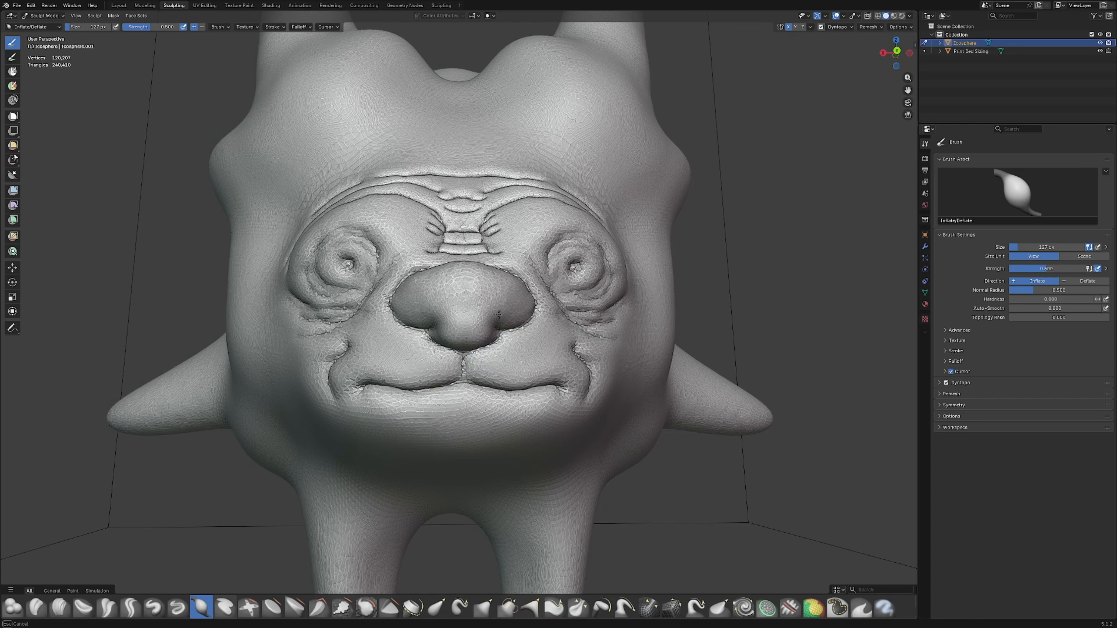
pyautogui.moveTo(520, 304); pyautogui.dragTo(512, 308)
pyautogui.scroll(-4, 512, 308)
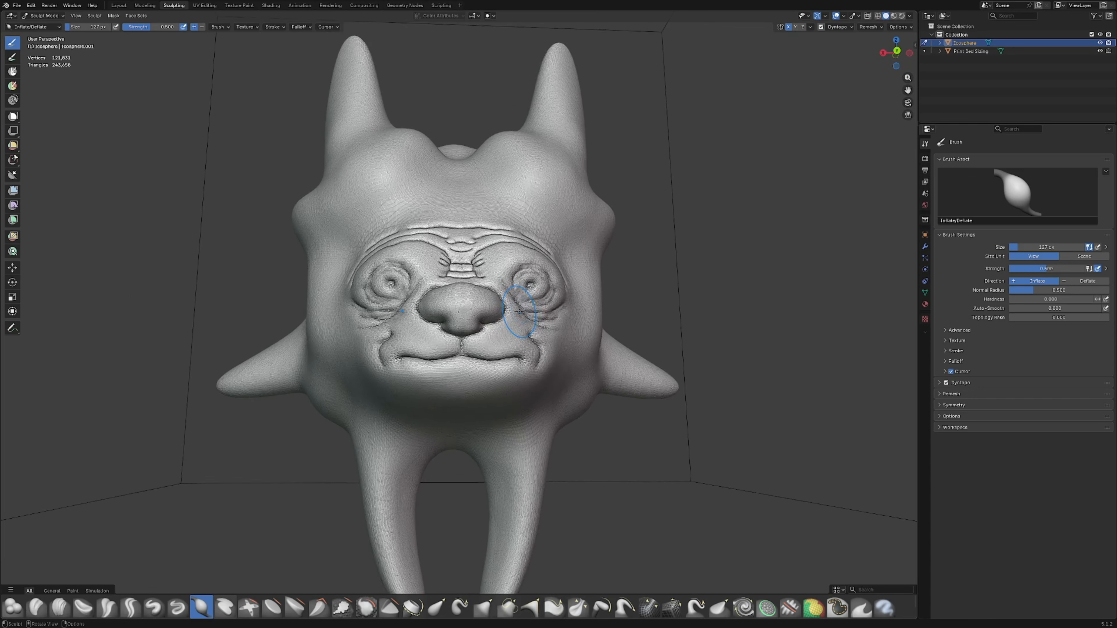
# Smooth the surface of the enlarged nose with the Smooth brush.
pyautogui.moveTo(512, 315); pyautogui.dragTo(445, 373, button='middle')
pyautogui.click(366, 607)
pyautogui.scroll(3, 400, 327)
pyautogui.scroll(-3, 438, 345)
pyautogui.scroll(3, 443, 378)
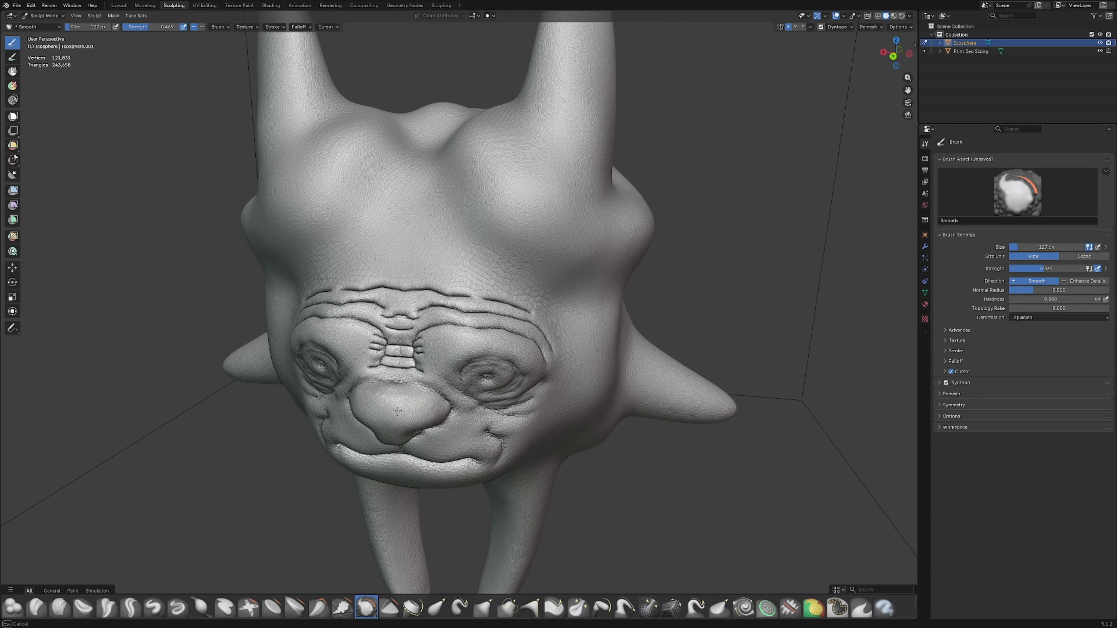
pyautogui.scroll(-4, 397, 412)
pyautogui.moveTo(472, 414); pyautogui.dragTo(522, 415, button='middle')
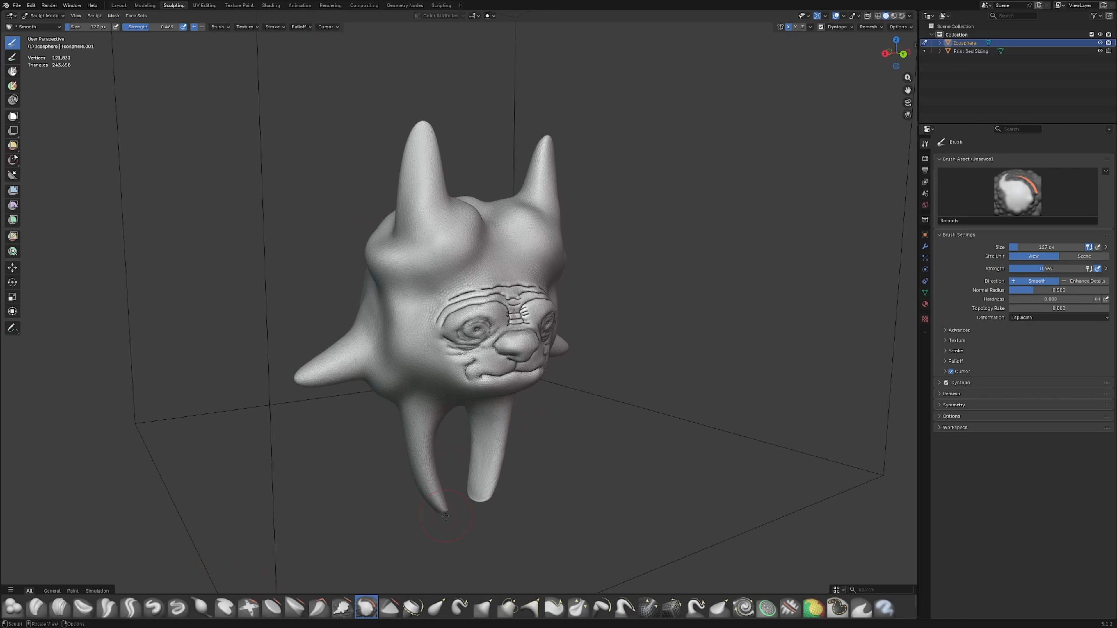
# Carve a deep mirrored groove along the front lower edge of the bulges beneath the ears with Draw Sharp.
pyautogui.scroll(3, 411, 526)
pyautogui.moveTo(491, 439)
pyautogui.mouseDown(button='middle')
pyautogui.moveTo(448, 311)
pyautogui.moveTo(481, 308)
pyautogui.mouseUp(button='middle')
pyautogui.scroll(3, 324, 527)
pyautogui.click(177, 607)
pyautogui.moveTo(499, 301)
pyautogui.mouseDown()
pyautogui.moveTo(506, 282)
pyautogui.moveTo(488, 334)
pyautogui.moveTo(501, 299)
pyautogui.moveTo(445, 389)
pyautogui.moveTo(439, 368)
pyautogui.moveTo(446, 416)
pyautogui.moveTo(453, 396)
pyautogui.mouseUp()
pyautogui.moveTo(453, 396)
pyautogui.mouseDown(button='middle')
pyautogui.moveTo(482, 395)
pyautogui.moveTo(521, 357)
pyautogui.mouseUp(button='middle')
pyautogui.moveTo(582, 344)
pyautogui.mouseDown()
pyautogui.moveTo(503, 405)
pyautogui.moveTo(477, 411)
pyautogui.mouseUp()
pyautogui.moveTo(477, 411); pyautogui.dragTo(492, 388, button='middle')
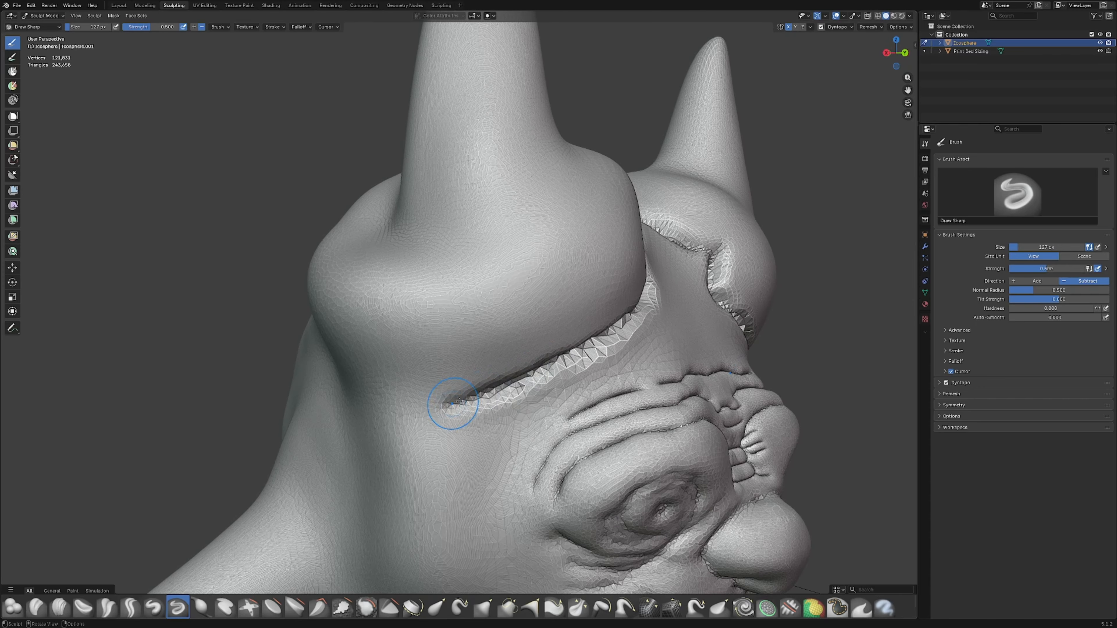
# Continue the Draw Sharp groove around the outer side of each ear bulge toward the back.
pyautogui.moveTo(424, 394)
pyautogui.mouseDown(button='middle')
pyautogui.moveTo(467, 398)
pyautogui.moveTo(502, 373)
pyautogui.mouseUp(button='middle')
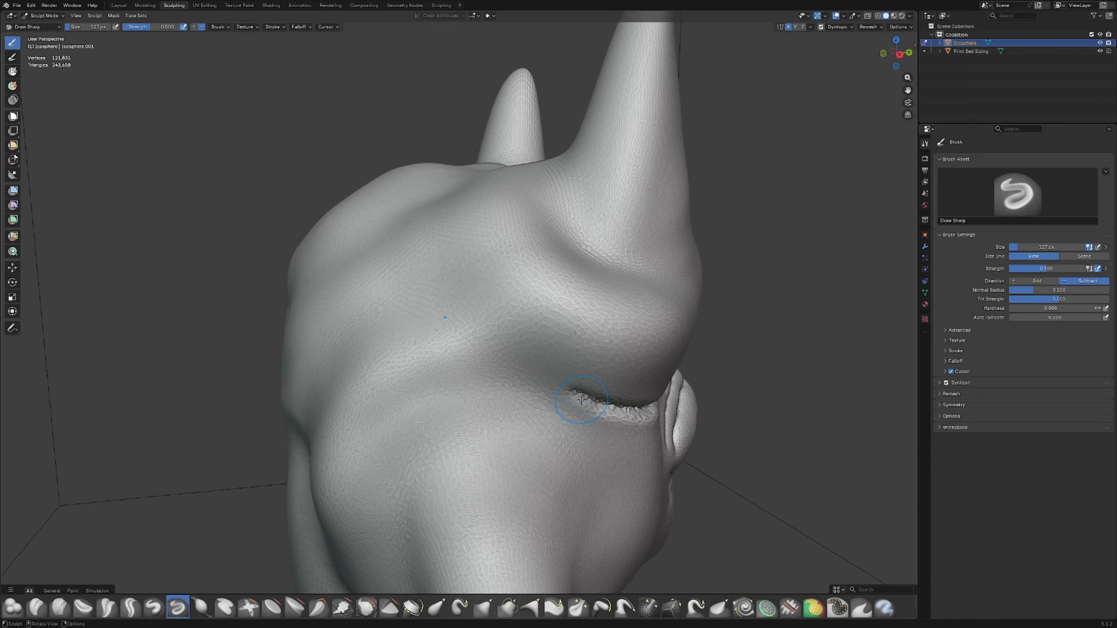
pyautogui.moveTo(581, 400)
pyautogui.mouseDown()
pyautogui.moveTo(528, 373)
pyautogui.moveTo(611, 402)
pyautogui.mouseUp()
pyautogui.moveTo(579, 386); pyautogui.dragTo(589, 378, button='middle')
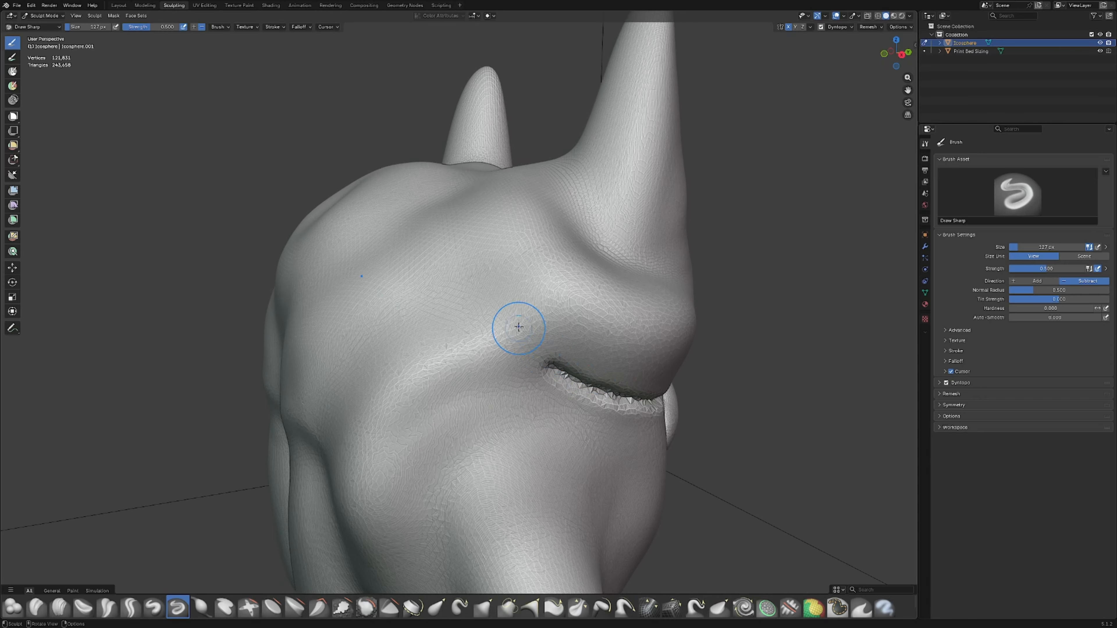
pyautogui.moveTo(519, 326); pyautogui.dragTo(537, 310, button='middle')
pyautogui.moveTo(538, 310)
pyautogui.mouseDown()
pyautogui.moveTo(573, 350)
pyautogui.moveTo(545, 303)
pyautogui.moveTo(586, 369)
pyautogui.mouseUp()
pyautogui.moveTo(513, 277); pyautogui.dragTo(514, 307, button='middle')
pyautogui.moveTo(514, 305); pyautogui.dragTo(553, 361)
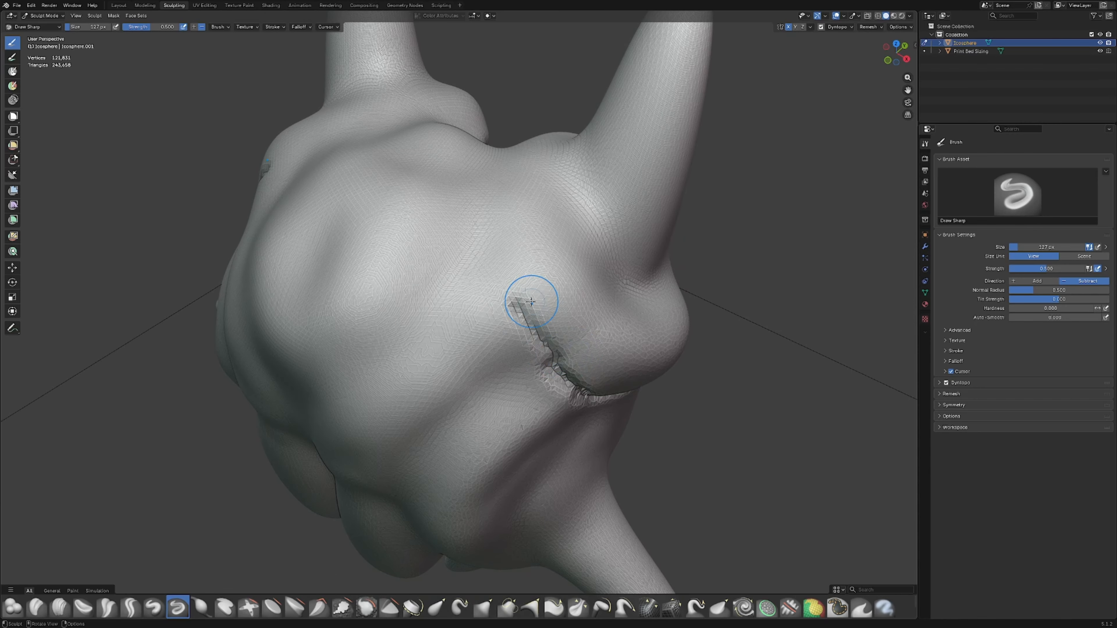
# Extend the groove behind the ear bulges up to the middle of the head, separating them from the back.
pyautogui.moveTo(531, 302); pyautogui.dragTo(497, 282, button='middle')
pyautogui.moveTo(496, 281)
pyautogui.mouseDown()
pyautogui.moveTo(526, 347)
pyautogui.moveTo(504, 291)
pyautogui.mouseUp()
pyautogui.moveTo(510, 286); pyautogui.dragTo(529, 314, button='middle')
pyautogui.moveTo(476, 258)
pyautogui.mouseDown()
pyautogui.moveTo(487, 273)
pyautogui.moveTo(437, 184)
pyautogui.moveTo(492, 312)
pyautogui.mouseUp()
pyautogui.moveTo(492, 313)
pyautogui.mouseDown(button='middle')
pyautogui.moveTo(480, 250)
pyautogui.moveTo(648, 182)
pyautogui.mouseUp(button='middle')
pyautogui.scroll(-2, 648, 182)
pyautogui.moveTo(492, 248)
pyautogui.mouseDown(button='middle')
pyautogui.moveTo(481, 244)
pyautogui.moveTo(511, 246)
pyautogui.moveTo(486, 241)
pyautogui.mouseUp(button='middle')
pyautogui.scroll(3, 511, 246)
pyautogui.moveTo(565, 237)
pyautogui.mouseDown()
pyautogui.moveTo(541, 324)
pyautogui.moveTo(400, 356)
pyautogui.mouseUp()
pyautogui.moveTo(401, 357); pyautogui.dragTo(482, 357, button='middle')
# Carve a mirrored Draw Sharp groove around the base of each ear, separating the ears from the bulges.
pyautogui.moveTo(620, 344)
pyautogui.mouseDown()
pyautogui.moveTo(536, 308)
pyautogui.moveTo(615, 345)
pyautogui.moveTo(550, 324)
pyautogui.moveTo(594, 339)
pyautogui.moveTo(574, 335)
pyautogui.mouseUp()
pyautogui.hotkey('ctrl', 'z')
pyautogui.moveTo(538, 301)
pyautogui.mouseDown(button='middle')
pyautogui.moveTo(494, 374)
pyautogui.moveTo(577, 353)
pyautogui.mouseUp(button='middle')
pyautogui.moveTo(521, 292); pyautogui.dragTo(593, 345)
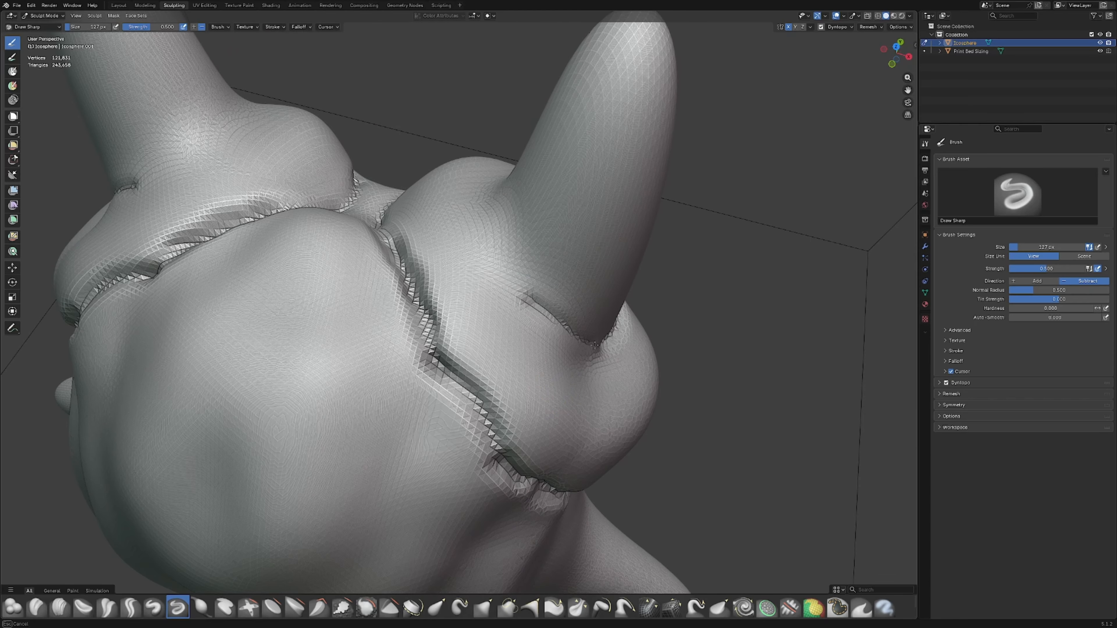
pyautogui.moveTo(536, 276)
pyautogui.mouseDown()
pyautogui.moveTo(526, 301)
pyautogui.moveTo(491, 214)
pyautogui.mouseUp()
pyautogui.moveTo(490, 213)
pyautogui.mouseDown(button='middle')
pyautogui.moveTo(596, 260)
pyautogui.moveTo(498, 212)
pyautogui.mouseUp(button='middle')
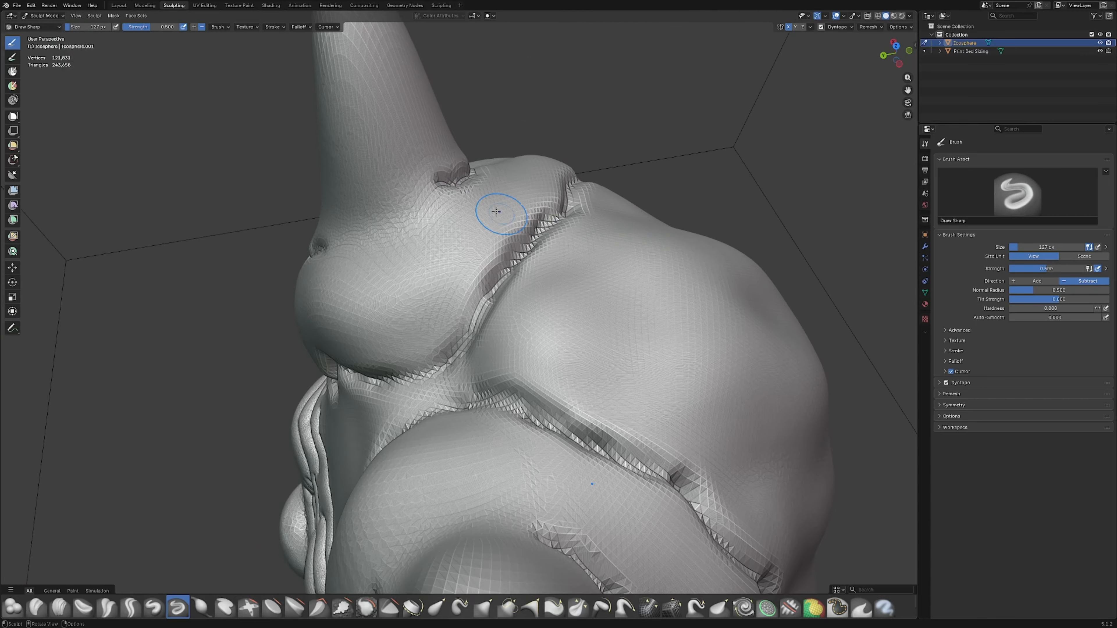
pyautogui.moveTo(484, 189)
pyautogui.mouseDown()
pyautogui.moveTo(396, 207)
pyautogui.moveTo(384, 225)
pyautogui.mouseUp()
pyautogui.moveTo(384, 225); pyautogui.dragTo(414, 237, button='middle')
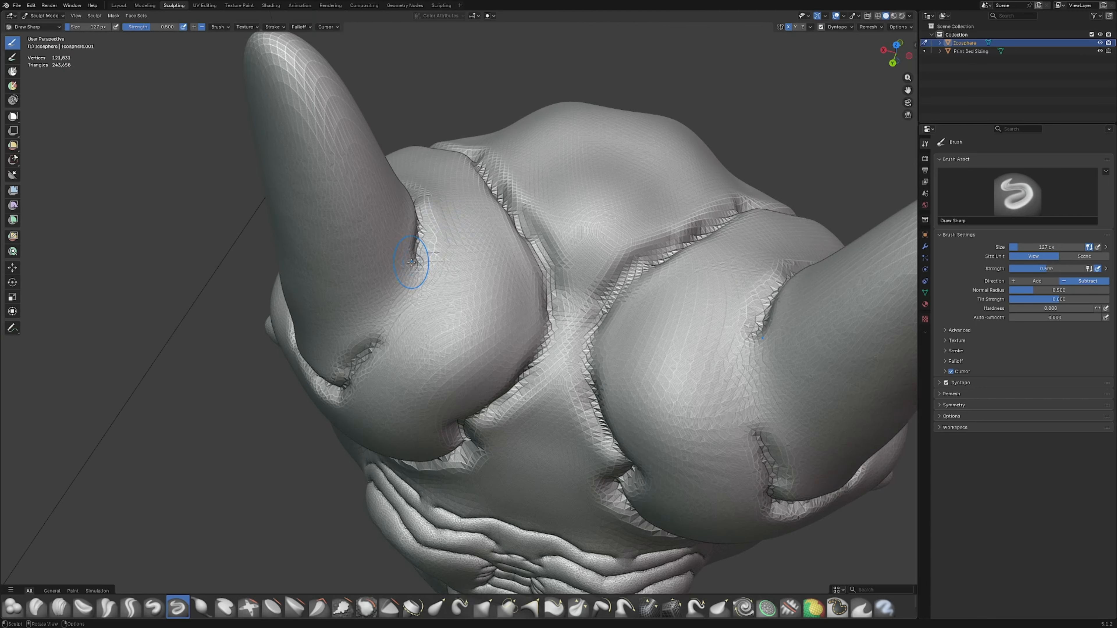
pyautogui.moveTo(413, 237)
pyautogui.mouseDown()
pyautogui.moveTo(373, 334)
pyautogui.moveTo(429, 229)
pyautogui.mouseUp()
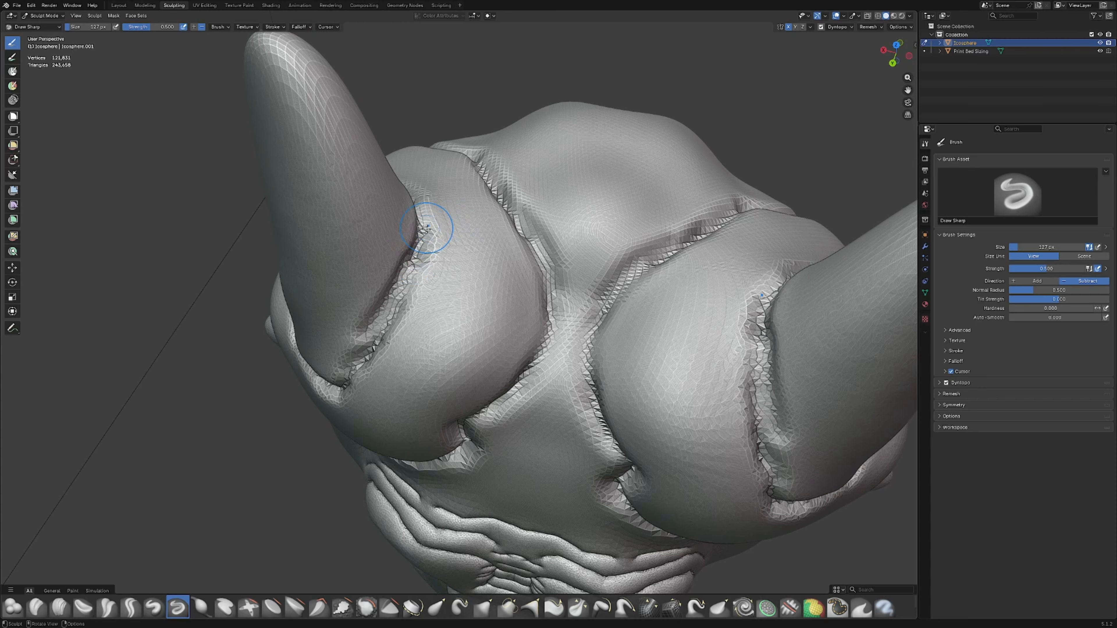
# Tighten the front groove beneath the ear bulges with the Pinch/Magnify brush.
pyautogui.scroll(-4, 429, 229)
pyautogui.moveTo(396, 269)
pyautogui.mouseDown(button='middle')
pyautogui.moveTo(422, 268)
pyautogui.moveTo(428, 219)
pyautogui.mouseUp(button='middle')
pyautogui.scroll(3, 428, 220)
pyautogui.scroll(-3, 422, 469)
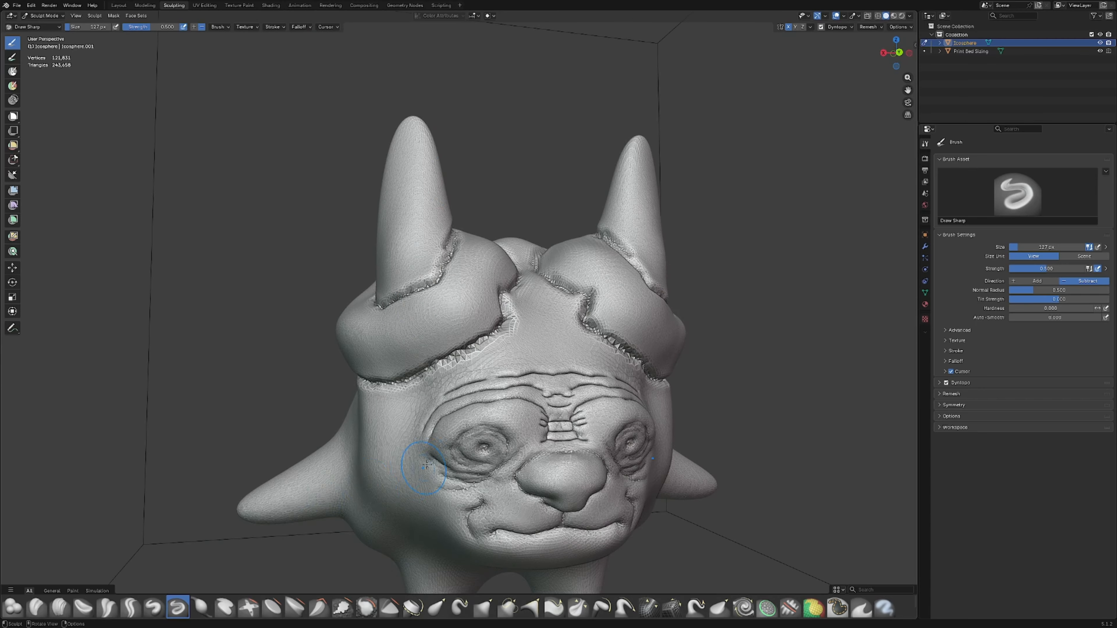
pyautogui.moveTo(423, 469); pyautogui.dragTo(396, 477, button='middle')
pyautogui.scroll(-4, 396, 477)
pyautogui.moveTo(433, 577); pyautogui.dragTo(454, 582, button='middle')
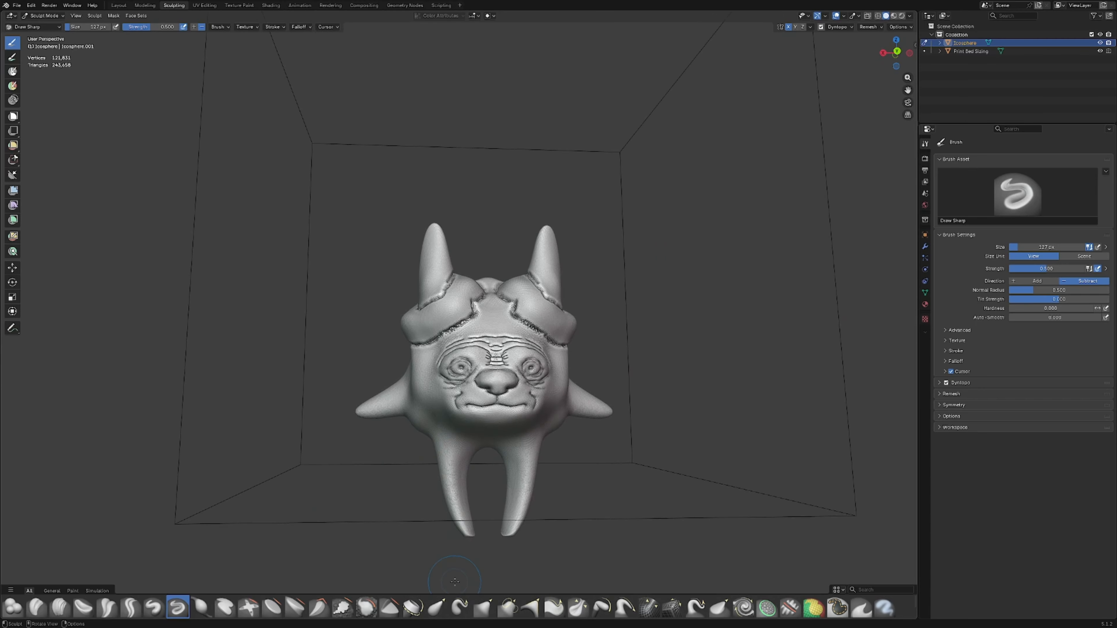
pyautogui.click(373, 614)
pyautogui.click(578, 608)
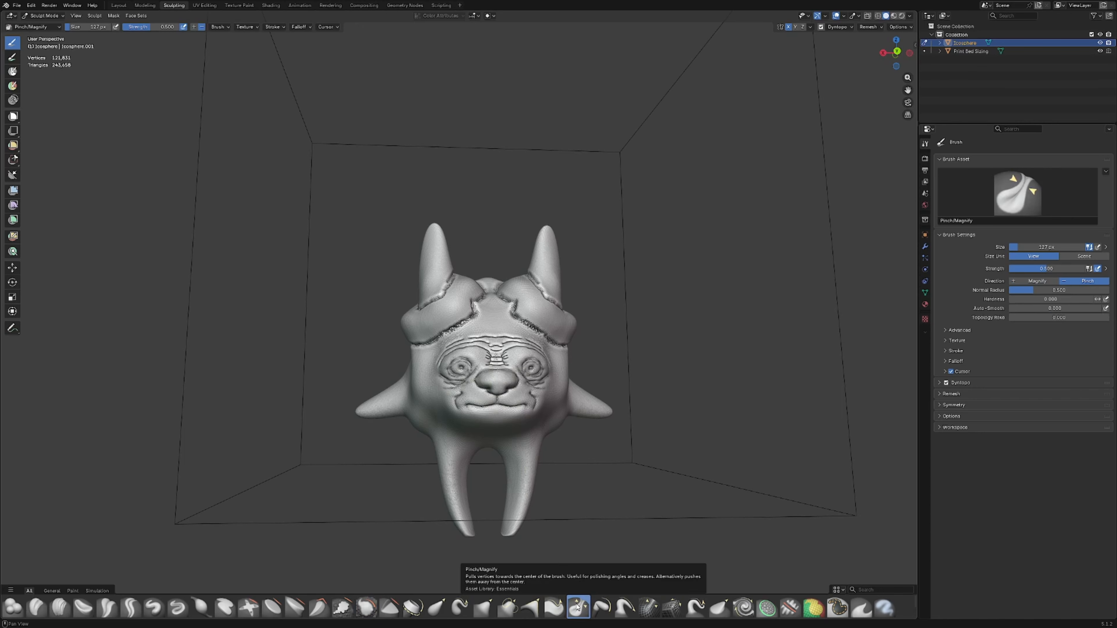
pyautogui.scroll(5, 456, 327)
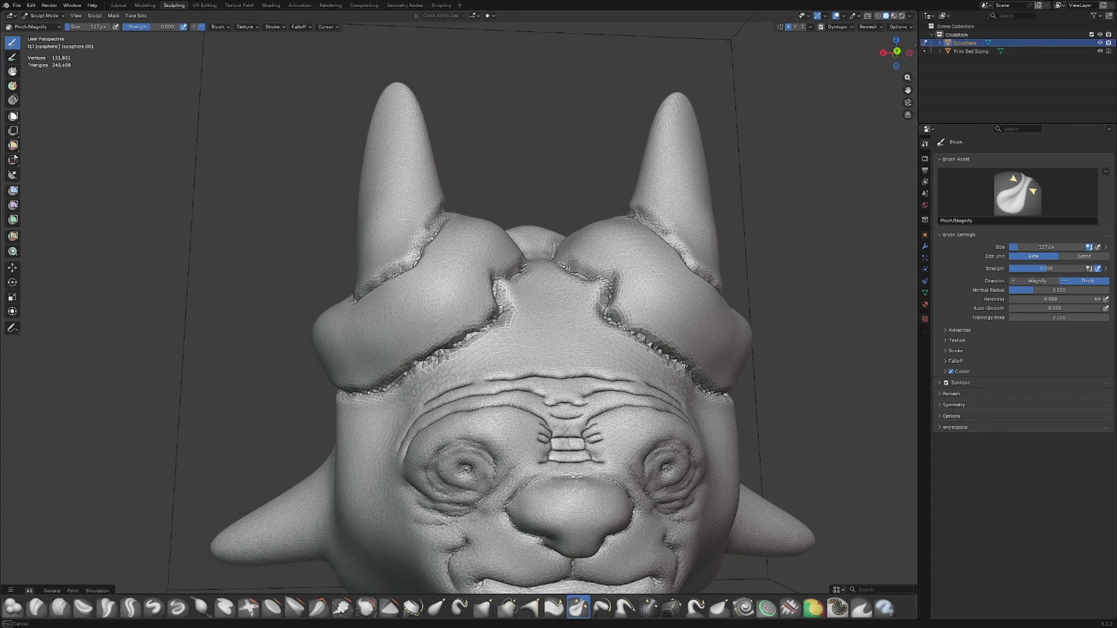
pyautogui.moveTo(501, 313); pyautogui.dragTo(474, 333)
pyautogui.moveTo(385, 381); pyautogui.dragTo(411, 357)
# Pinch the groove along the outer side of the ear bulges toward the back.
pyautogui.moveTo(411, 357); pyautogui.dragTo(443, 341, button='middle')
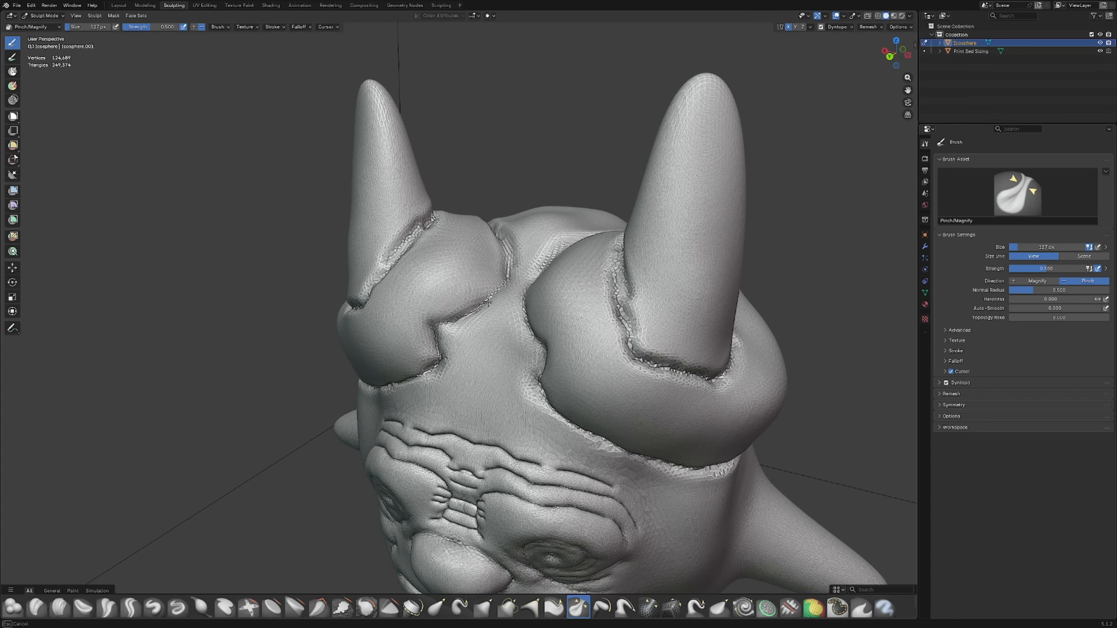
pyautogui.moveTo(488, 303); pyautogui.dragTo(536, 330, button='middle')
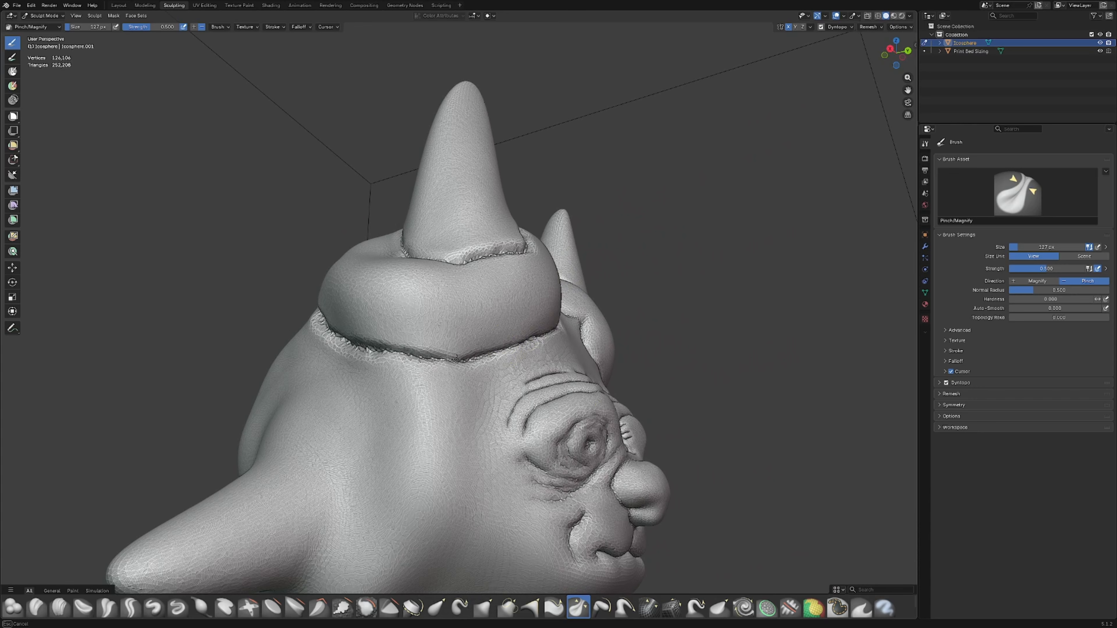
pyautogui.moveTo(354, 344); pyautogui.dragTo(324, 327)
pyautogui.rightClick(355, 342)
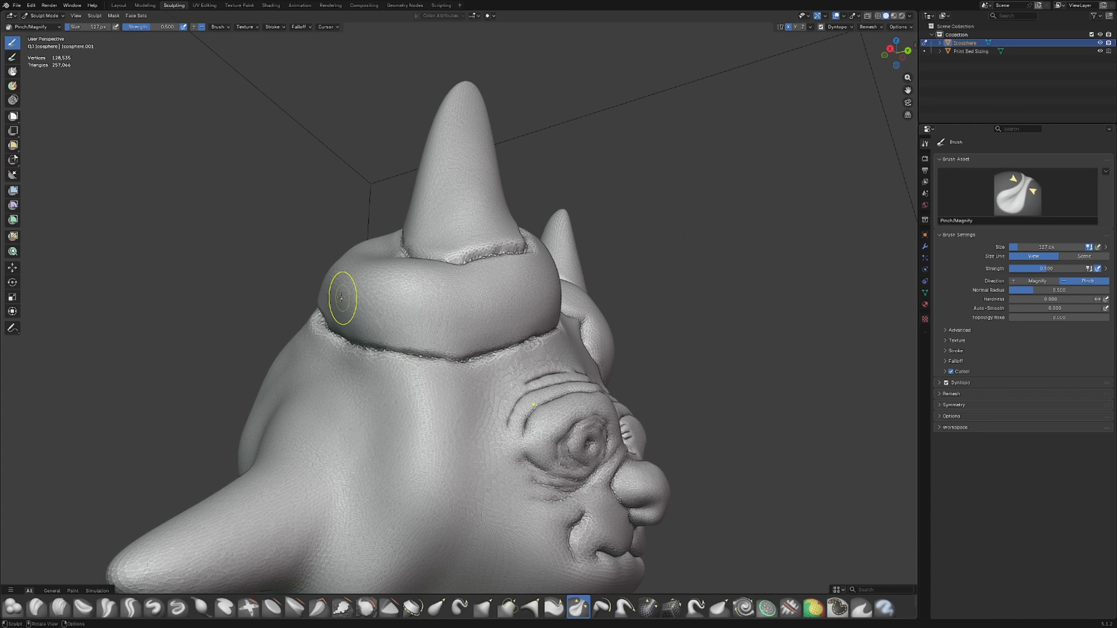
pyautogui.moveTo(343, 299); pyautogui.dragTo(457, 352, button='middle')
pyautogui.moveTo(492, 366); pyautogui.dragTo(461, 342)
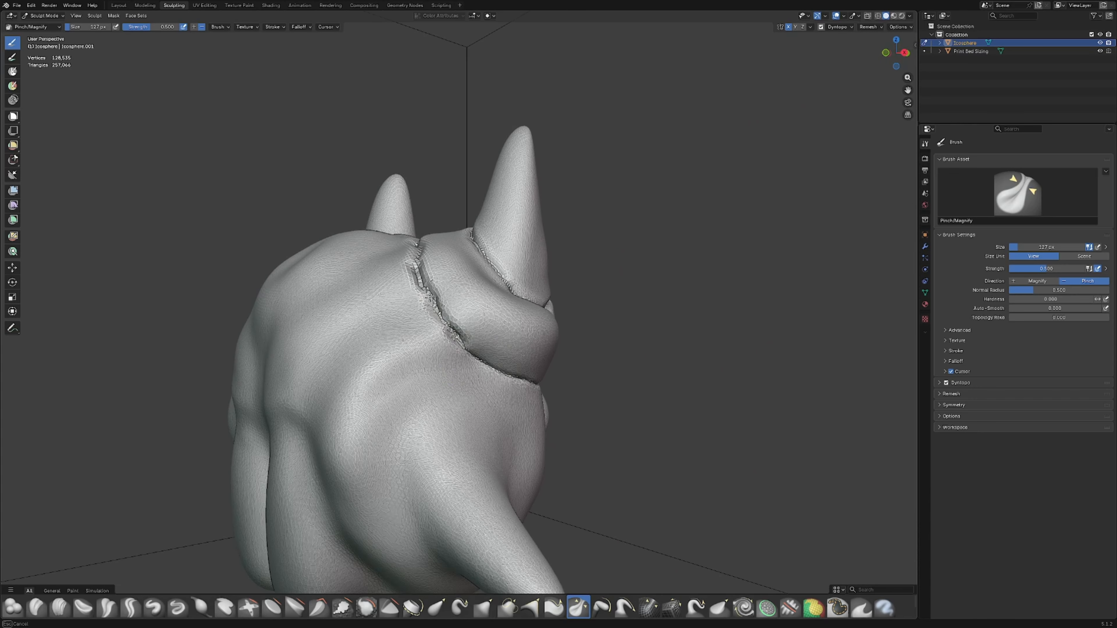
# Pinch the groove behind the ear bulges up to the middle of the head.
pyautogui.moveTo(451, 291); pyautogui.dragTo(459, 329, button='middle')
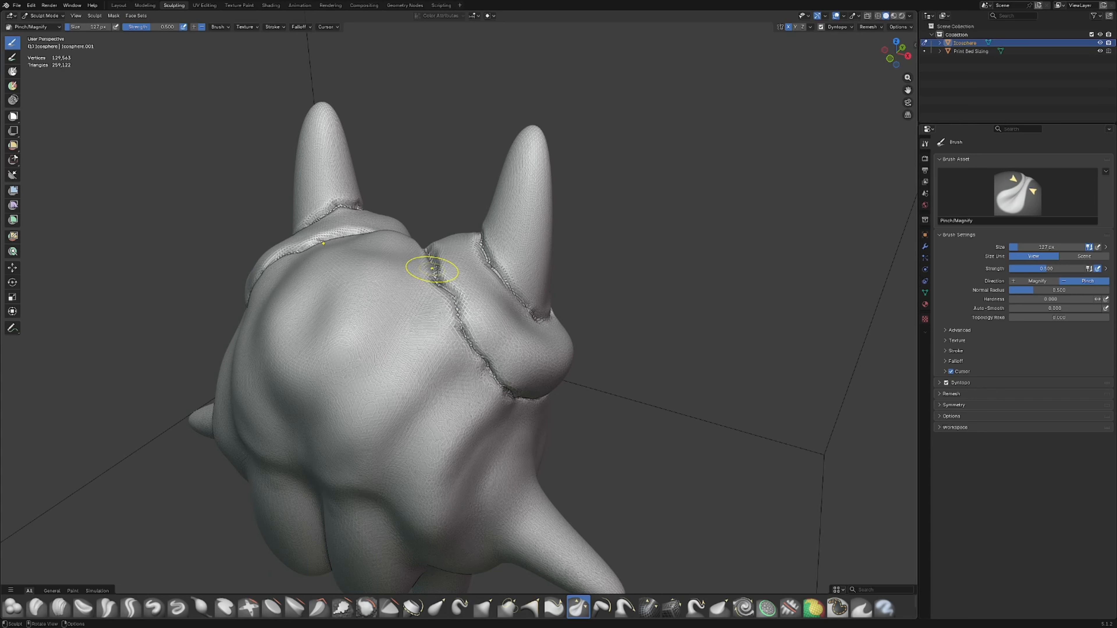
pyautogui.moveTo(435, 268); pyautogui.dragTo(455, 278, button='middle')
pyautogui.moveTo(424, 280); pyautogui.dragTo(455, 304)
pyautogui.moveTo(449, 289); pyautogui.dragTo(466, 332, button='middle')
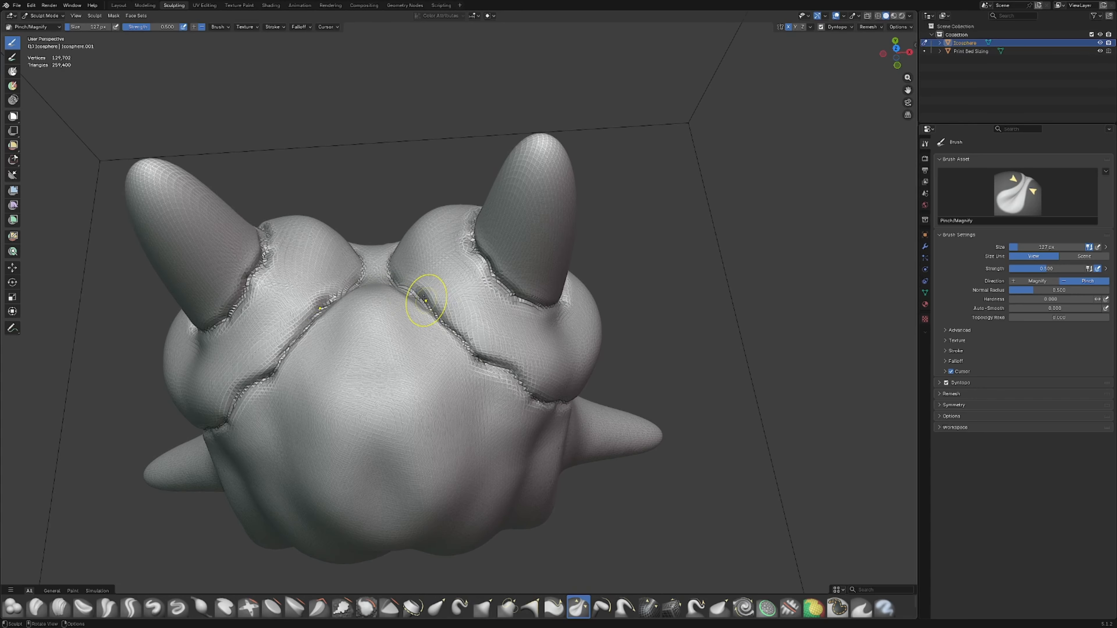
pyautogui.moveTo(400, 286); pyautogui.dragTo(448, 328)
# Pinch the grooves along the front of both ear bases into a thin crease.
pyautogui.moveTo(449, 328)
pyautogui.mouseDown(button='middle')
pyautogui.moveTo(518, 325)
pyautogui.moveTo(501, 305)
pyautogui.mouseUp(button='middle')
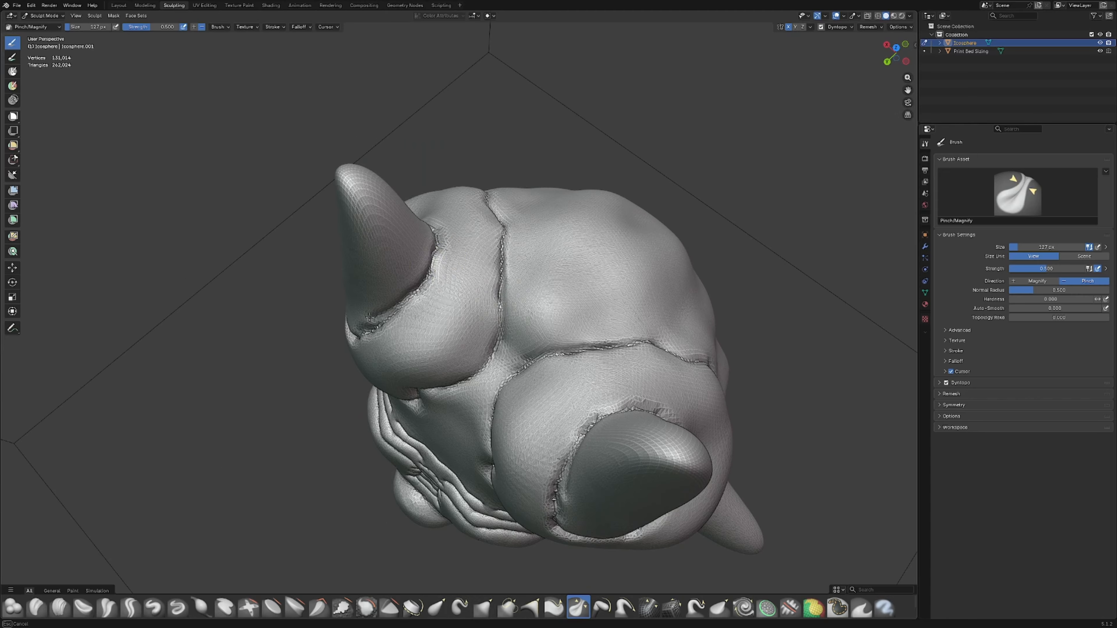
pyautogui.moveTo(403, 301); pyautogui.dragTo(366, 329)
pyautogui.moveTo(366, 330); pyautogui.dragTo(466, 275, button='middle')
pyautogui.moveTo(466, 275); pyautogui.dragTo(468, 270)
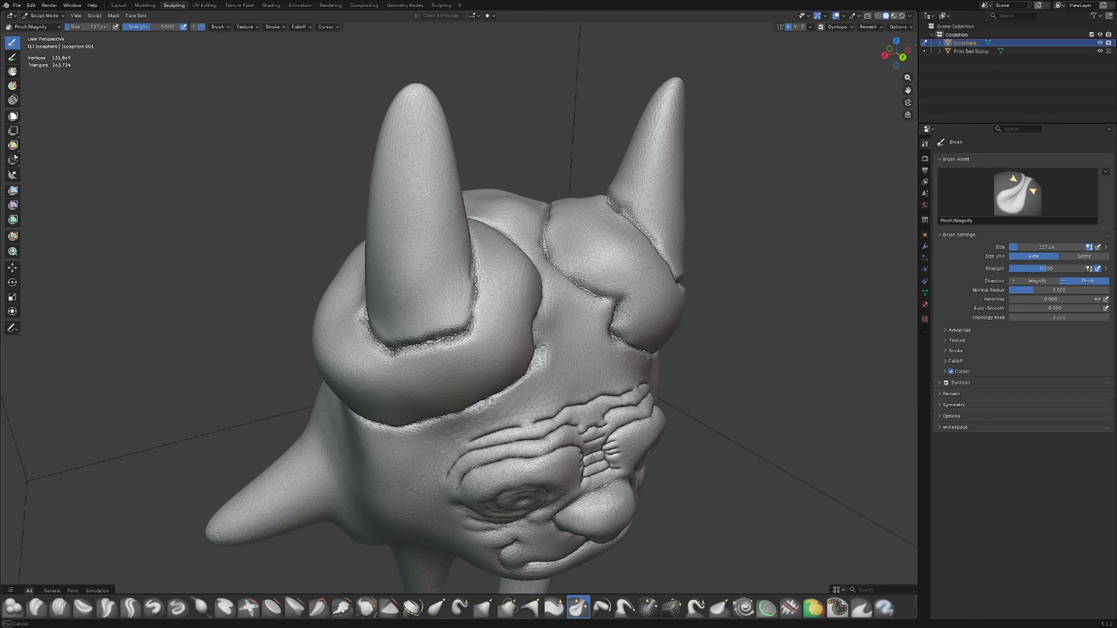
pyautogui.moveTo(386, 341); pyautogui.dragTo(466, 336, button='middle')
pyautogui.moveTo(467, 336); pyautogui.dragTo(474, 333)
pyautogui.moveTo(463, 352); pyautogui.dragTo(474, 338, button='middle')
pyautogui.moveTo(474, 337); pyautogui.dragTo(453, 296)
# Pinch the grooves along the inner side of both ear bases to sharpen them.
pyautogui.moveTo(453, 295); pyautogui.dragTo(480, 313, button='middle')
pyautogui.moveTo(480, 313); pyautogui.dragTo(501, 259)
pyautogui.moveTo(501, 259)
pyautogui.mouseDown(button='middle')
pyautogui.moveTo(432, 279)
pyautogui.moveTo(653, 299)
pyautogui.mouseUp(button='middle')
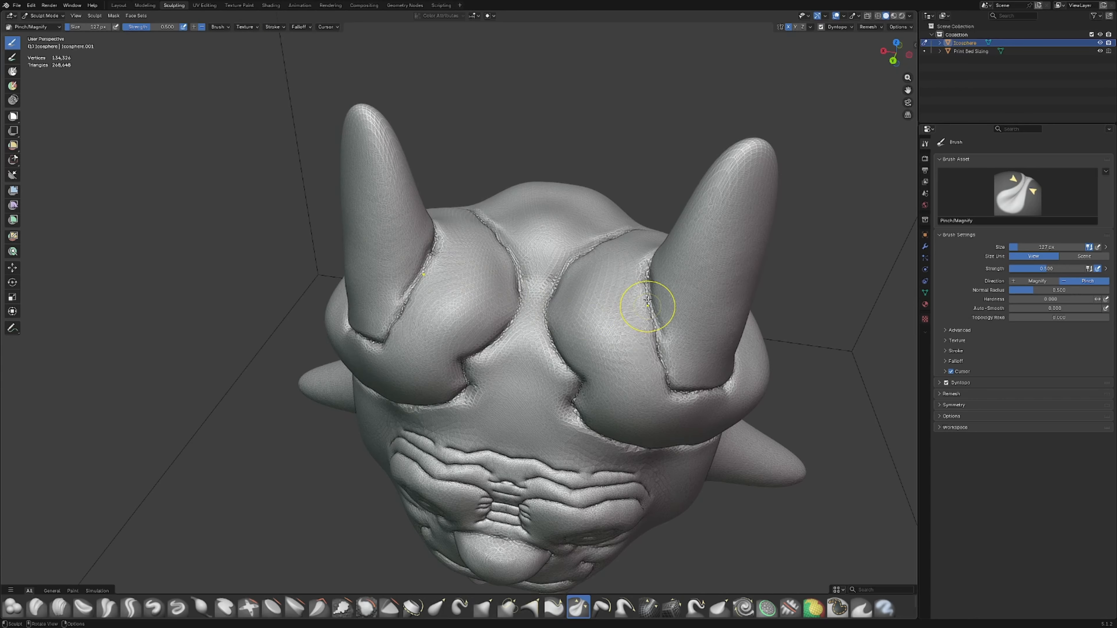
pyautogui.moveTo(653, 299)
pyautogui.mouseDown()
pyautogui.moveTo(655, 308)
pyautogui.moveTo(614, 307)
pyautogui.mouseUp()
pyautogui.scroll(-3, 614, 308)
pyautogui.moveTo(449, 266); pyautogui.dragTo(426, 302)
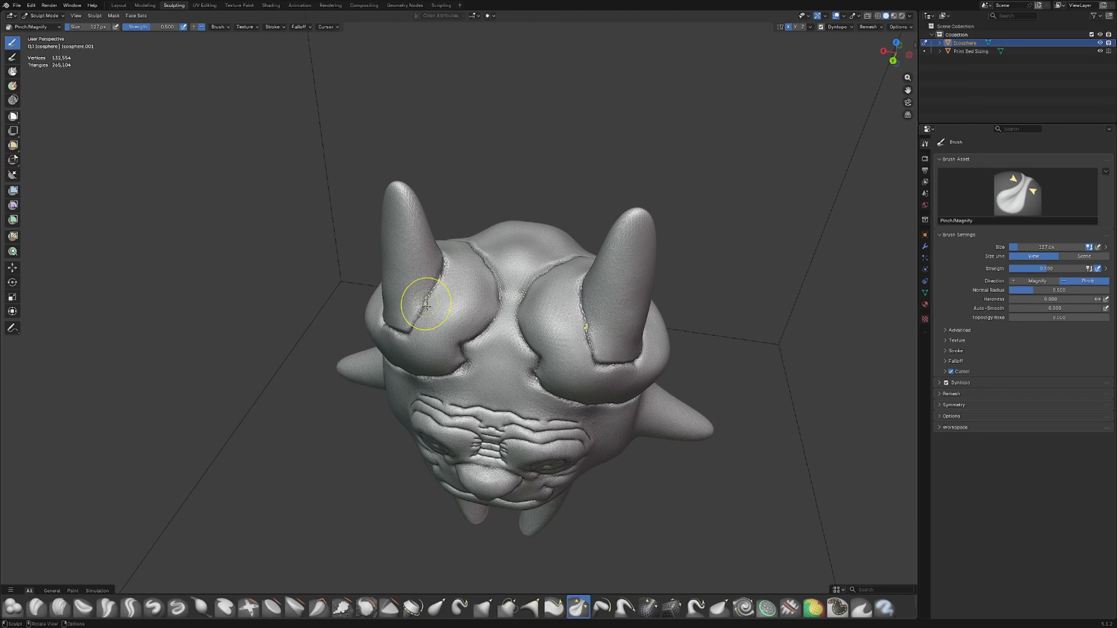
# Swell the tips of both legs slightly with the Inflate/Deflate brush.
pyautogui.scroll(-3, 426, 302)
pyautogui.moveTo(466, 335)
pyautogui.mouseDown(button='middle')
pyautogui.moveTo(499, 296)
pyautogui.moveTo(462, 299)
pyautogui.moveTo(561, 344)
pyautogui.moveTo(530, 361)
pyautogui.moveTo(479, 328)
pyautogui.moveTo(439, 413)
pyautogui.mouseUp(button='middle')
pyautogui.scroll(2, 458, 346)
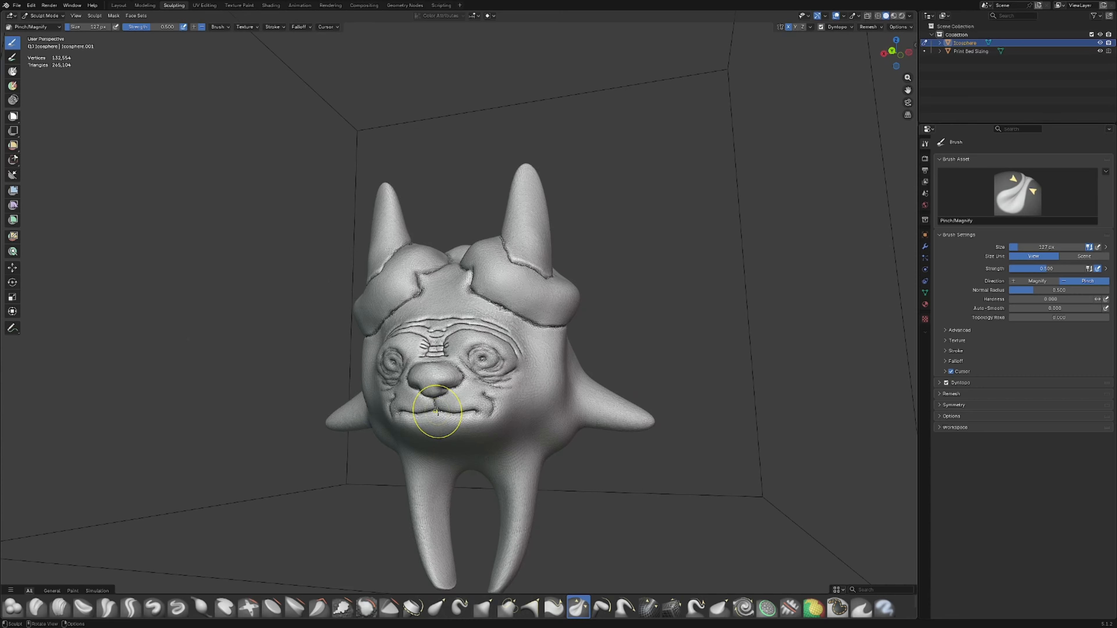
pyautogui.keyDown('shift'); pyautogui.moveTo(477, 471); pyautogui.dragTo(481, 417, button='middle'); pyautogui.keyUp('shift')
pyautogui.moveTo(453, 532)
pyautogui.mouseDown(button='middle')
pyautogui.moveTo(525, 521)
pyautogui.moveTo(435, 526)
pyautogui.mouseUp(button='middle')
pyautogui.scroll(-2, 513, 519)
pyautogui.click(209, 608)
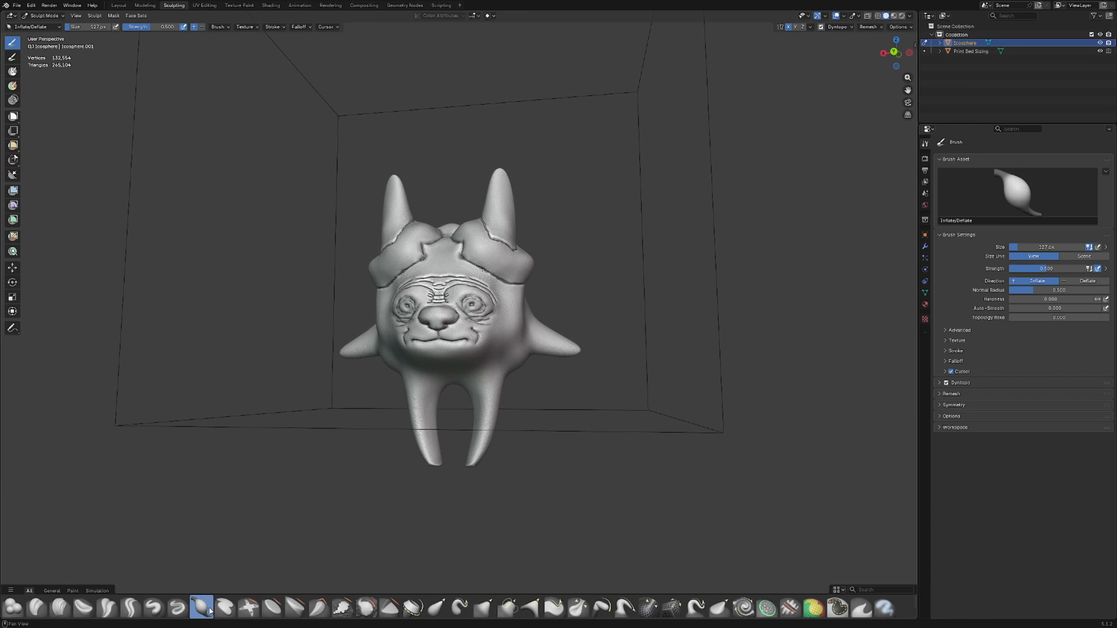
pyautogui.scroll(-2, 461, 492)
pyautogui.keyDown('shift'); pyautogui.moveTo(461, 491); pyautogui.dragTo(456, 445, button='middle'); pyautogui.keyUp('shift')
pyautogui.scroll(5, 456, 445)
pyautogui.moveTo(446, 480); pyautogui.dragTo(431, 474)
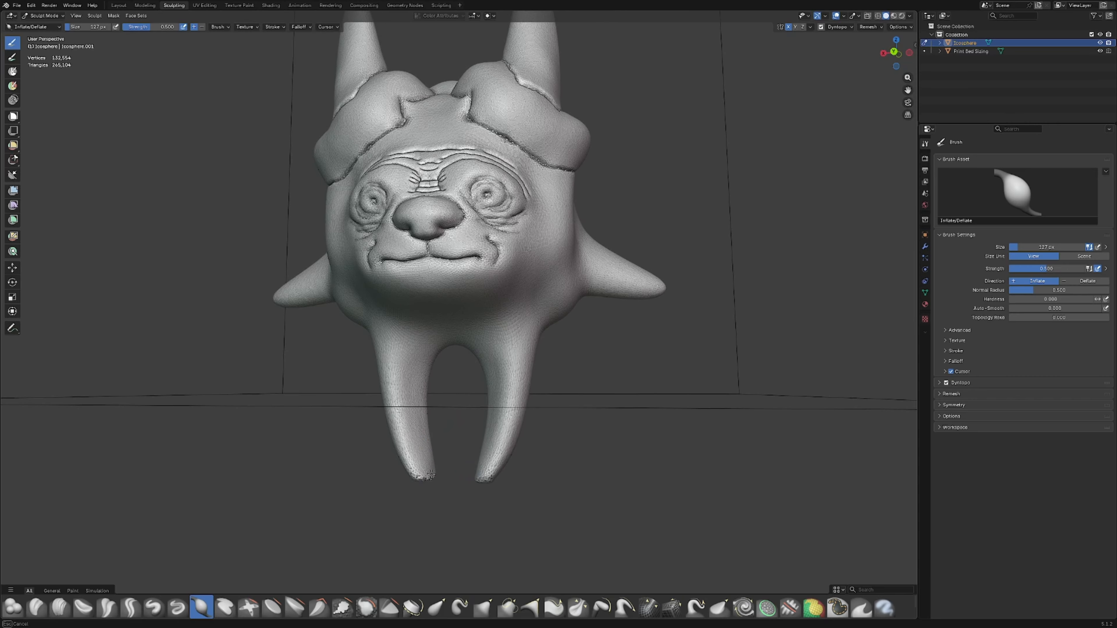
# Raise the creature along the Z axis inside the print bed volume from the Layout workspace and return to the Sculpting workspace.
pyautogui.click(120, 6)
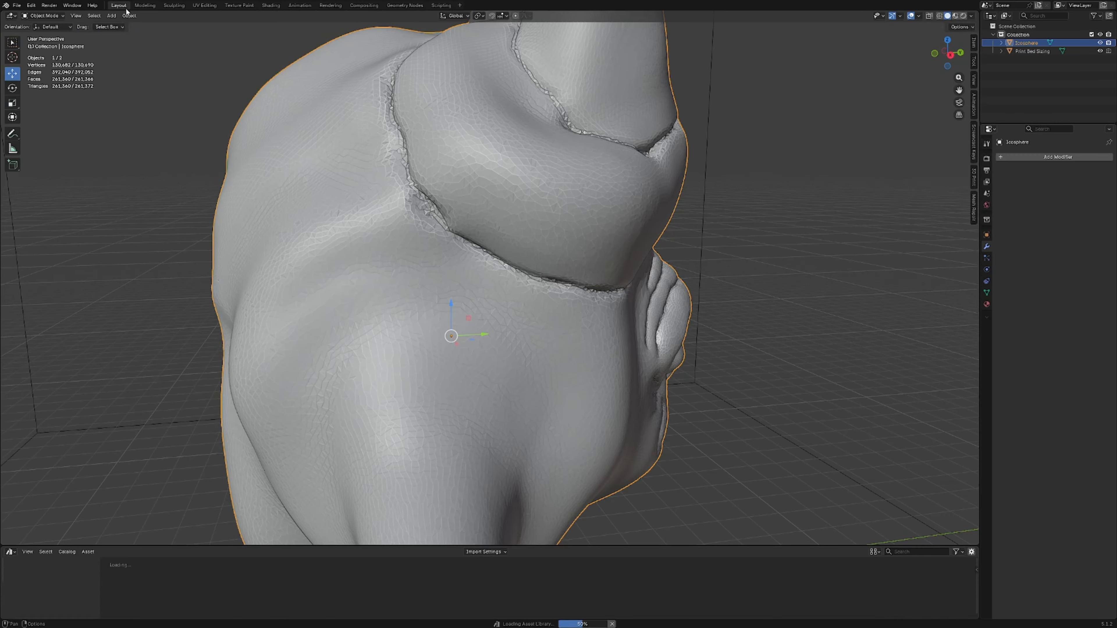
pyautogui.scroll(-5, 607, 284)
pyautogui.moveTo(607, 284); pyautogui.dragTo(523, 276, button='middle')
pyautogui.moveTo(510, 273); pyautogui.dragTo(510, 108)
pyautogui.keyDown('shift'); pyautogui.moveTo(511, 108); pyautogui.dragTo(475, 245, button='middle'); pyautogui.keyUp('shift')
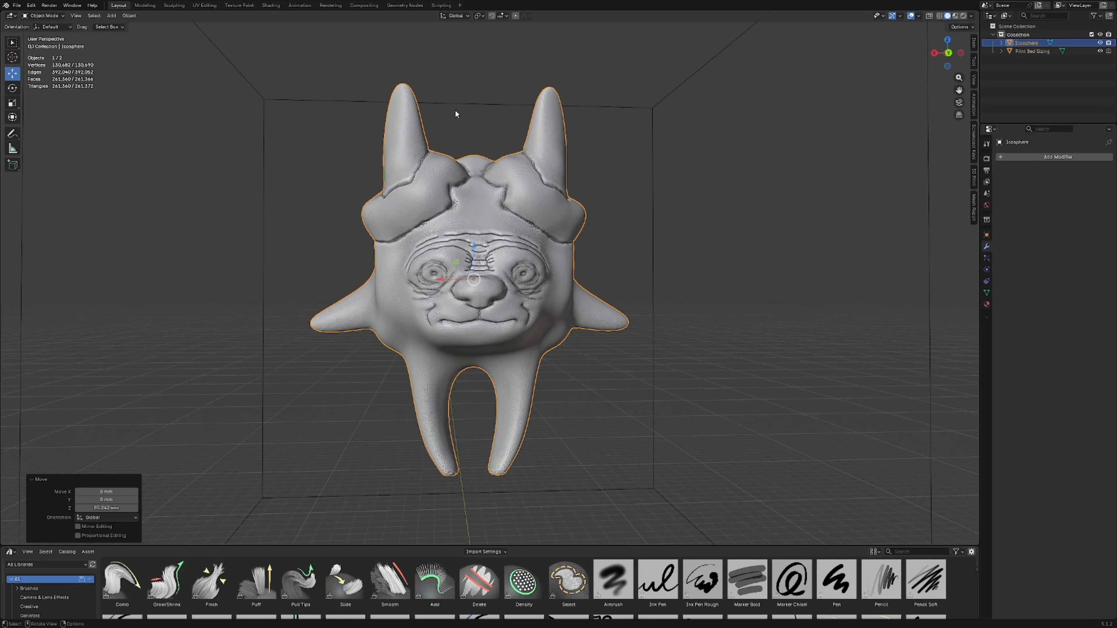
pyautogui.moveTo(474, 252); pyautogui.dragTo(474, 297)
pyautogui.click(174, 5)
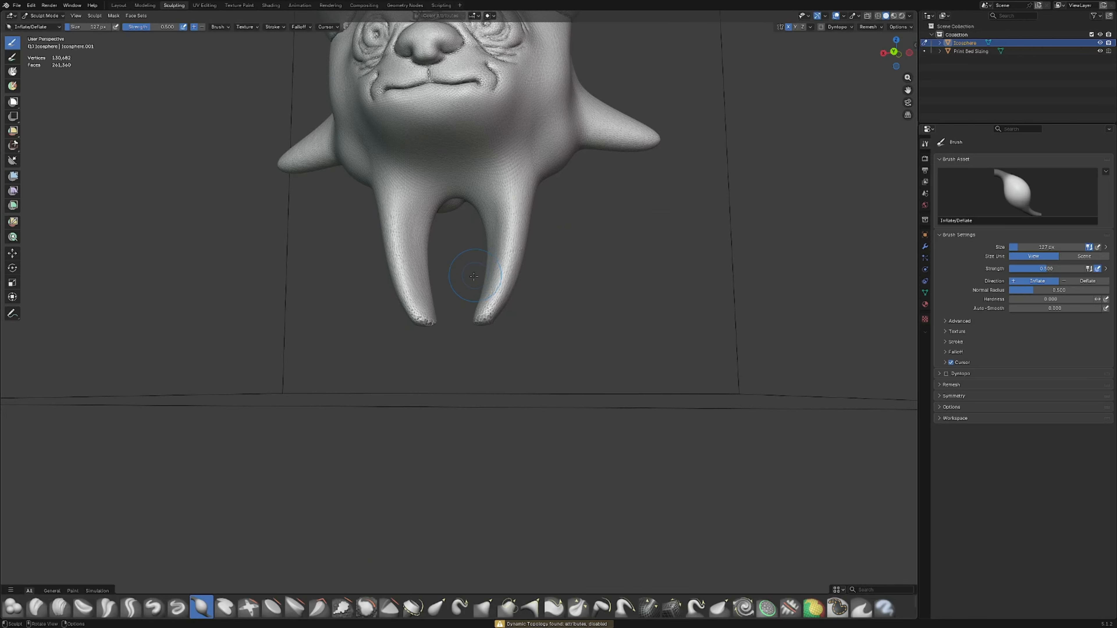
pyautogui.moveTo(432, 327); pyautogui.dragTo(355, 252, button='middle')
pyautogui.click(119, 5)
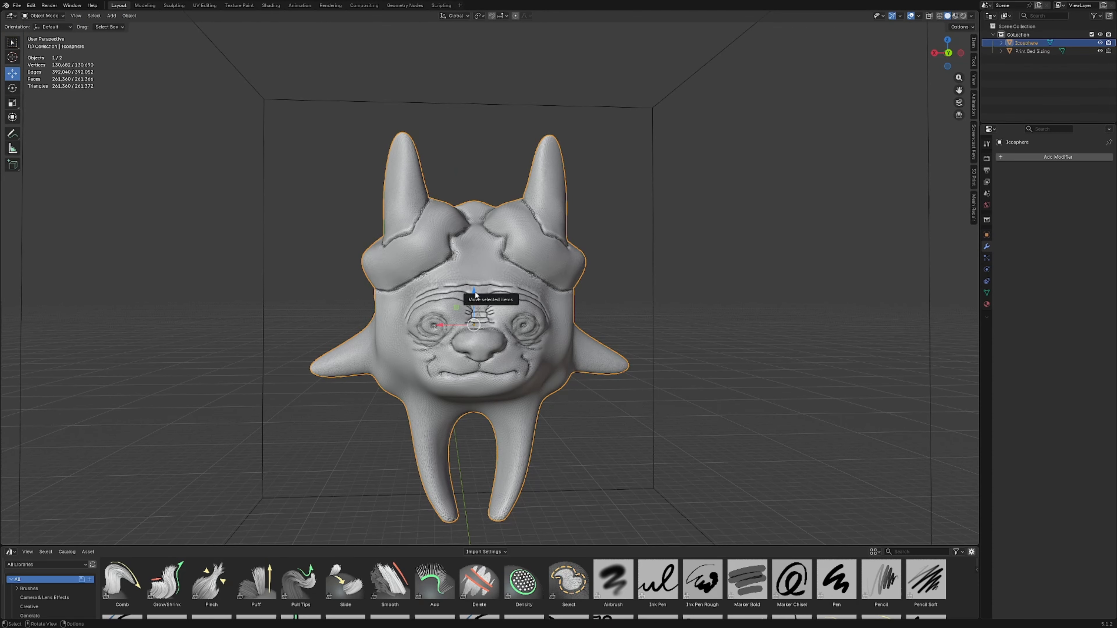
pyautogui.click(179, 6)
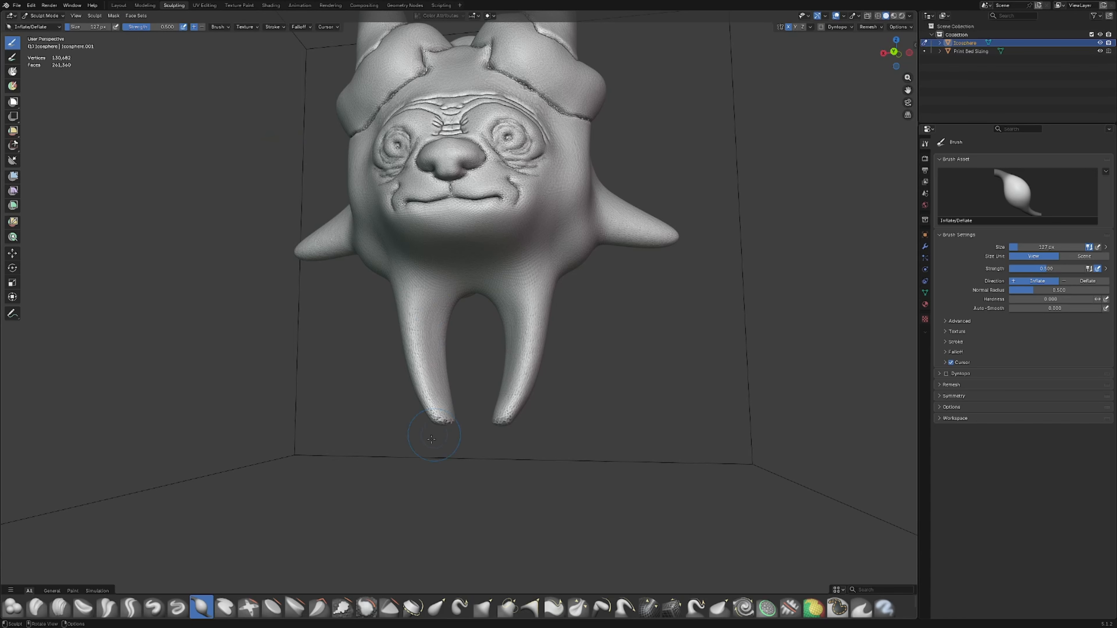
# Swell the ends of both legs into rounded feet with the Blob brush.
pyautogui.click(15, 610)
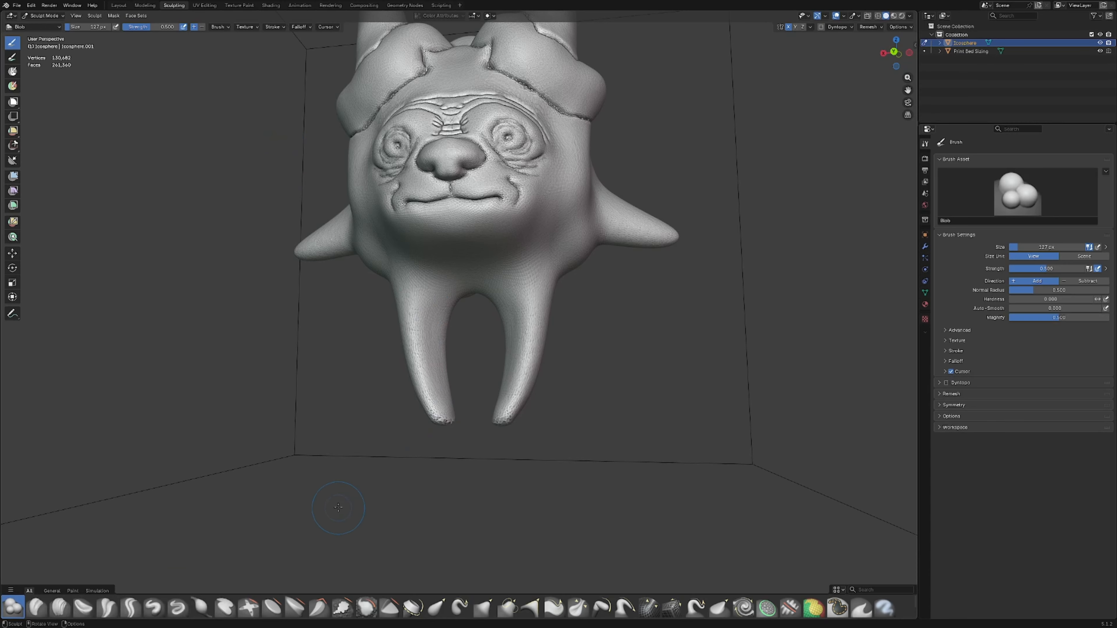
pyautogui.scroll(-3, 343, 497)
pyautogui.moveTo(343, 493)
pyautogui.mouseDown(button='middle')
pyautogui.moveTo(402, 433)
pyautogui.moveTo(450, 432)
pyautogui.moveTo(618, 359)
pyautogui.mouseUp(button='middle')
pyautogui.scroll(4, 402, 430)
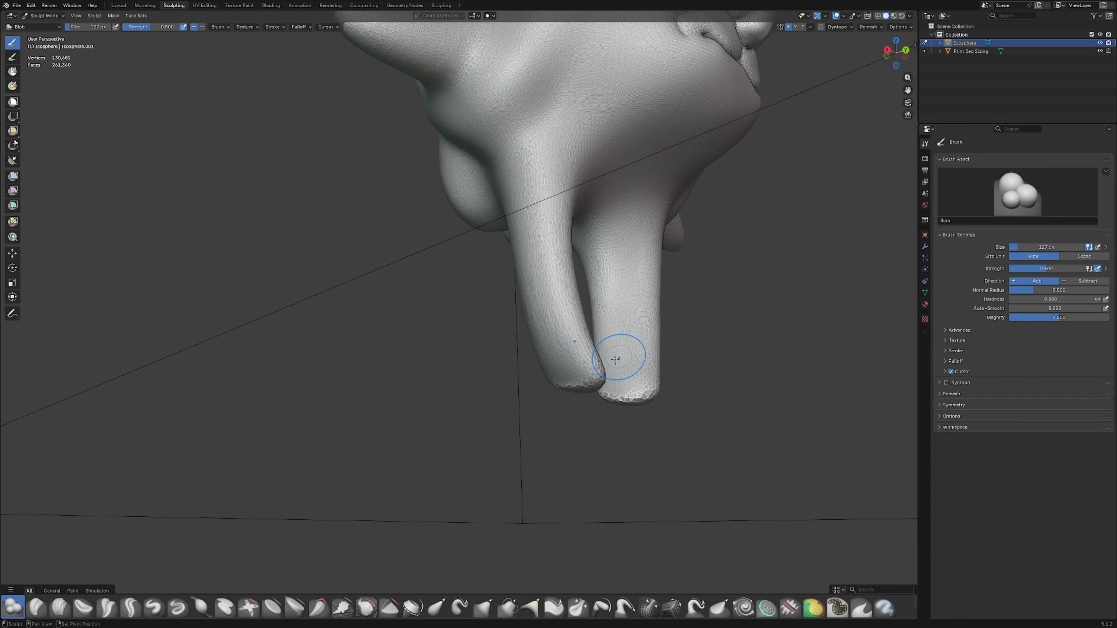
pyautogui.moveTo(578, 366); pyautogui.dragTo(581, 372)
pyautogui.moveTo(576, 369); pyautogui.dragTo(621, 379, button='middle')
pyautogui.moveTo(541, 371); pyautogui.dragTo(507, 375)
pyautogui.moveTo(483, 376); pyautogui.dragTo(561, 371, button='middle')
pyautogui.moveTo(433, 371)
pyautogui.mouseDown()
pyautogui.moveTo(403, 377)
pyautogui.moveTo(421, 381)
pyautogui.mouseUp()
pyautogui.moveTo(438, 382); pyautogui.dragTo(360, 373, button='middle')
pyautogui.moveTo(359, 373); pyautogui.dragTo(351, 371)
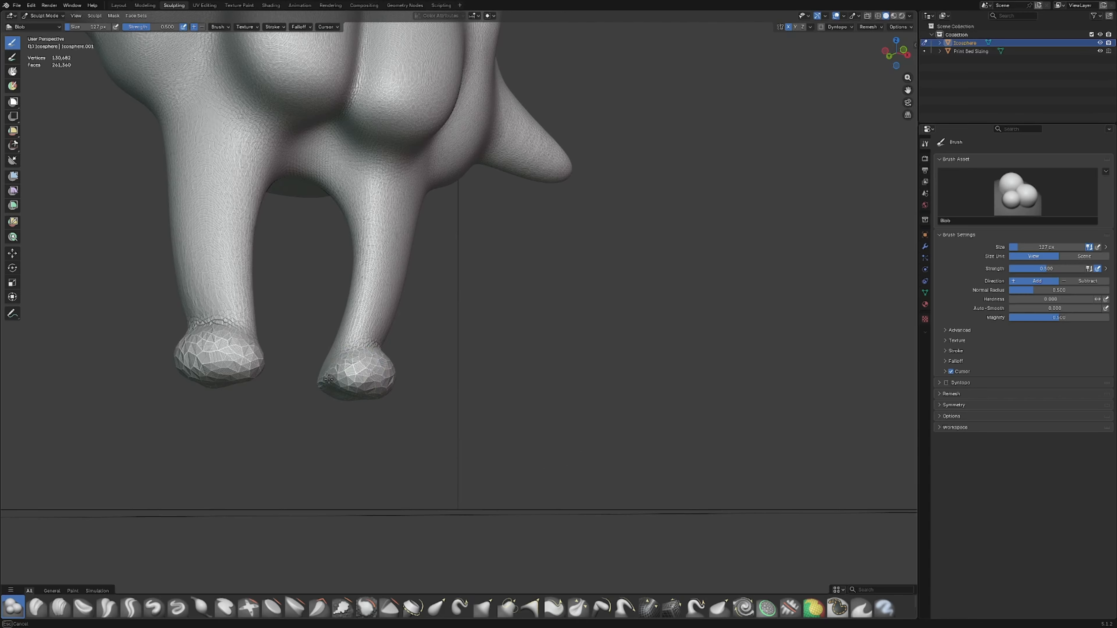
# Build up more volume around the sides of the feet with the Blob brush.
pyautogui.moveTo(354, 372); pyautogui.dragTo(492, 323, button='middle')
pyautogui.moveTo(505, 331); pyautogui.dragTo(460, 311)
pyautogui.moveTo(460, 312)
pyautogui.mouseDown(button='middle')
pyautogui.moveTo(506, 324)
pyautogui.moveTo(518, 369)
pyautogui.mouseUp(button='middle')
pyautogui.moveTo(518, 369); pyautogui.dragTo(512, 370)
pyautogui.moveTo(512, 370); pyautogui.dragTo(593, 372, button='middle')
pyautogui.moveTo(593, 373); pyautogui.dragTo(546, 374)
pyautogui.moveTo(546, 361); pyautogui.dragTo(571, 376, button='middle')
pyautogui.moveTo(563, 370)
pyautogui.mouseDown()
pyautogui.moveTo(509, 332)
pyautogui.moveTo(523, 340)
pyautogui.mouseUp()
pyautogui.moveTo(523, 339); pyautogui.dragTo(596, 336, button='middle')
# Thicken the ankles and the front of the feet with further Blob strokes.
pyautogui.moveTo(473, 294); pyautogui.dragTo(467, 315)
pyautogui.moveTo(465, 315); pyautogui.dragTo(536, 328, button='middle')
pyautogui.moveTo(406, 304); pyautogui.dragTo(402, 330)
pyautogui.moveTo(402, 330); pyautogui.dragTo(332, 326, button='middle')
pyautogui.moveTo(499, 314)
pyautogui.mouseDown()
pyautogui.moveTo(511, 339)
pyautogui.moveTo(545, 346)
pyautogui.mouseUp()
pyautogui.moveTo(546, 346); pyautogui.dragTo(505, 339, button='middle')
pyautogui.moveTo(541, 340); pyautogui.dragTo(549, 382)
pyautogui.moveTo(549, 382); pyautogui.dragTo(484, 360, button='middle')
pyautogui.moveTo(481, 328); pyautogui.dragTo(485, 381)
pyautogui.moveTo(490, 332); pyautogui.dragTo(493, 417)
# Pull the front of the feet forward into pointed toes with the Elastic Grab brush.
pyautogui.click(437, 607)
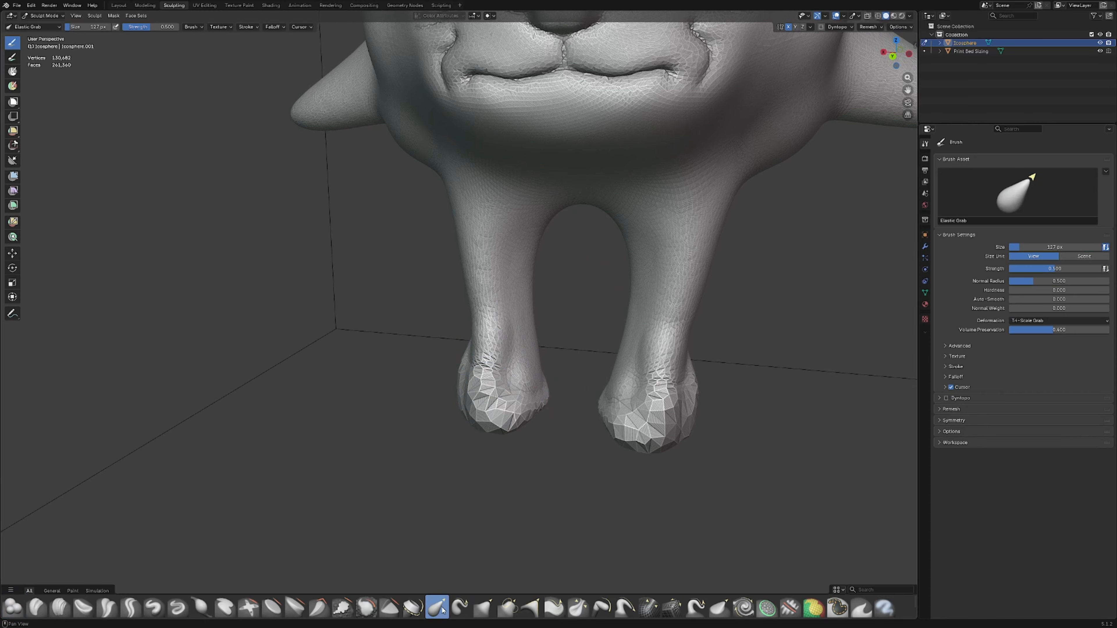
pyautogui.moveTo(396, 506)
pyautogui.mouseDown(button='middle')
pyautogui.moveTo(311, 464)
pyautogui.moveTo(461, 392)
pyautogui.moveTo(392, 399)
pyautogui.mouseUp(button='middle')
pyautogui.moveTo(347, 384); pyautogui.dragTo(273, 389)
pyautogui.moveTo(273, 389); pyautogui.dragTo(627, 415, button='middle')
pyautogui.moveTo(520, 348); pyautogui.dragTo(599, 356, button='middle')
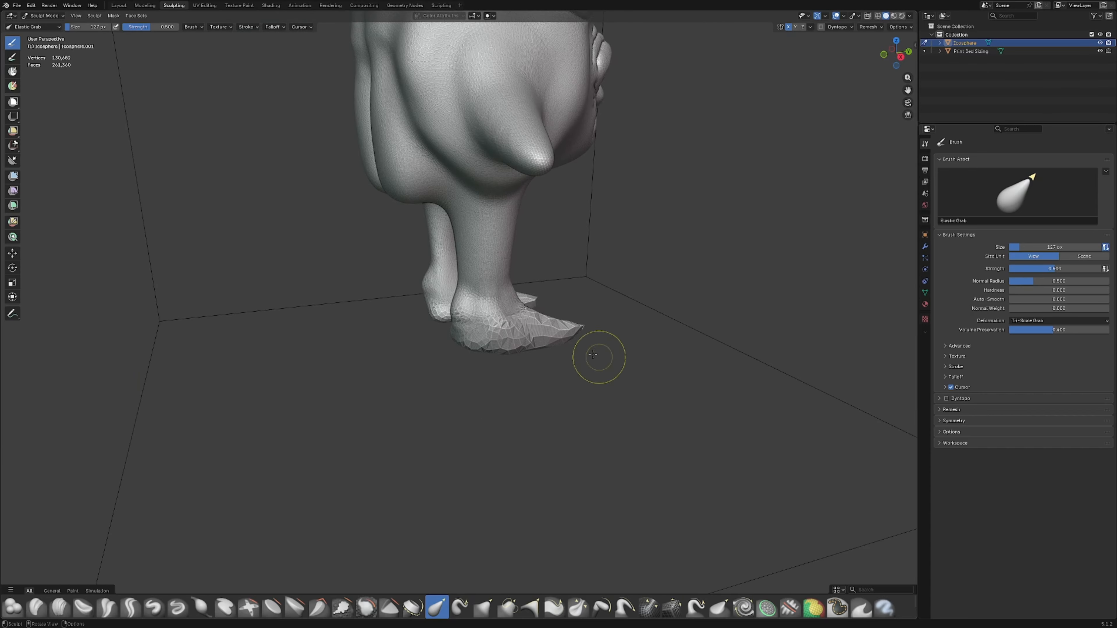
pyautogui.moveTo(507, 334); pyautogui.dragTo(588, 334)
pyautogui.moveTo(590, 334); pyautogui.dragTo(544, 344, button='middle')
pyautogui.moveTo(543, 344); pyautogui.dragTo(587, 396)
# Pull the inner edges of the feet out with Elastic Grab to form an additional toe on each foot.
pyautogui.moveTo(602, 458); pyautogui.dragTo(508, 447, button='middle')
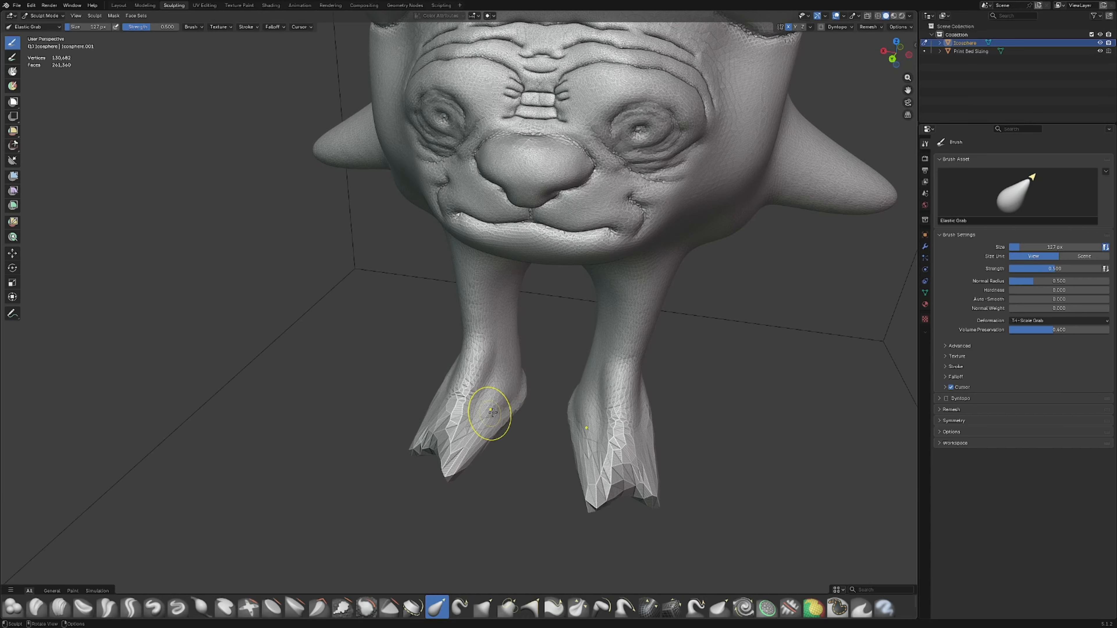
pyautogui.moveTo(493, 412)
pyautogui.mouseDown()
pyautogui.moveTo(505, 436)
pyautogui.moveTo(475, 391)
pyautogui.mouseUp()
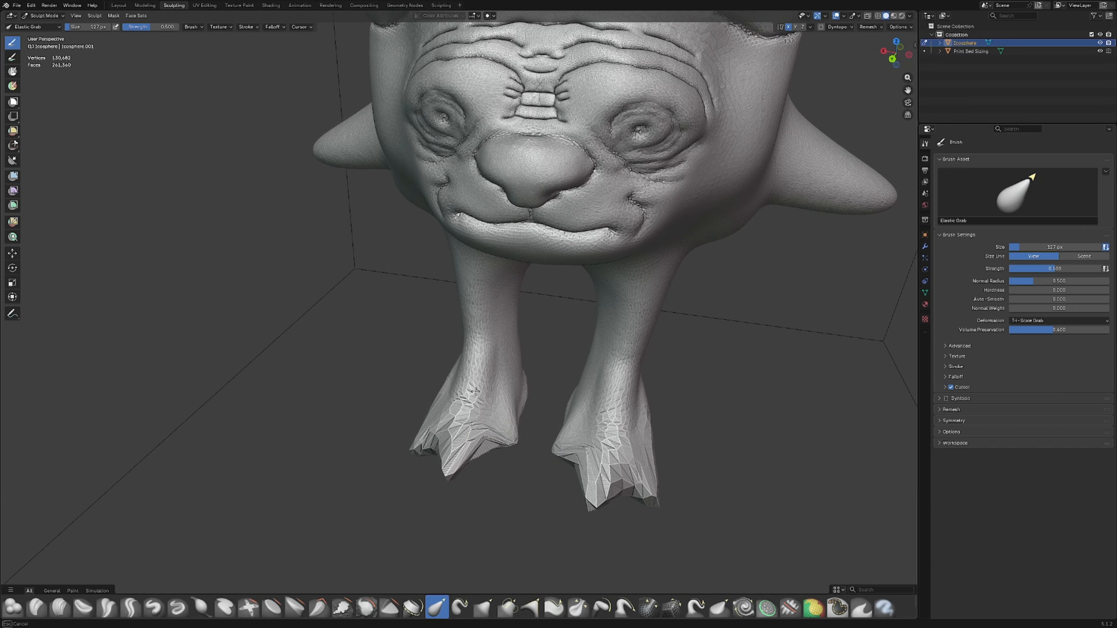
pyautogui.moveTo(521, 439); pyautogui.dragTo(540, 454)
pyautogui.moveTo(540, 454); pyautogui.dragTo(624, 465, button='middle')
pyautogui.moveTo(608, 405); pyautogui.dragTo(461, 413, button='middle')
# Choose the Inflate/Deflate brush and re-enable Dyntopo, accepting the attribute data warning, for work on the feet.
pyautogui.click(201, 606)
pyautogui.keyDown('ctrl'); pyautogui.moveTo(476, 456); pyautogui.dragTo(541, 370, button='middle'); pyautogui.keyUp('ctrl')
pyautogui.click(820, 28)
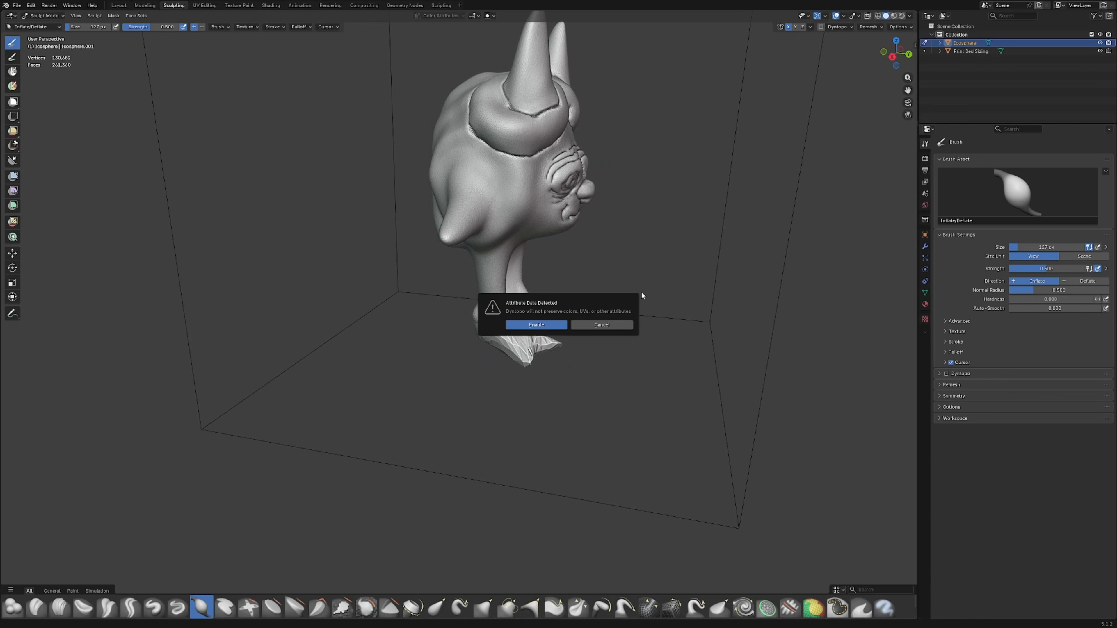
pyautogui.click(550, 329)
pyautogui.scroll(5, 608, 357)
pyautogui.keyDown('shift'); pyautogui.moveTo(661, 372); pyautogui.dragTo(534, 362, button='middle'); pyautogui.keyUp('shift')
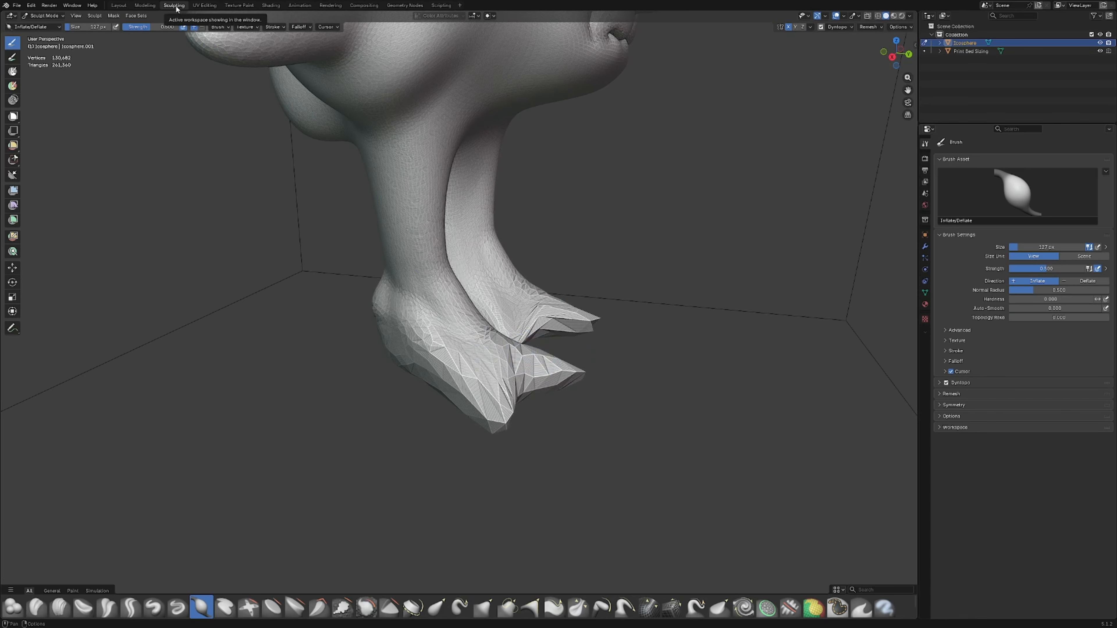
# Inflate the feet and toes from several sides with the Inflate/Deflate brush, refining their coarse mesh.
pyautogui.scroll(-5, 471, 335)
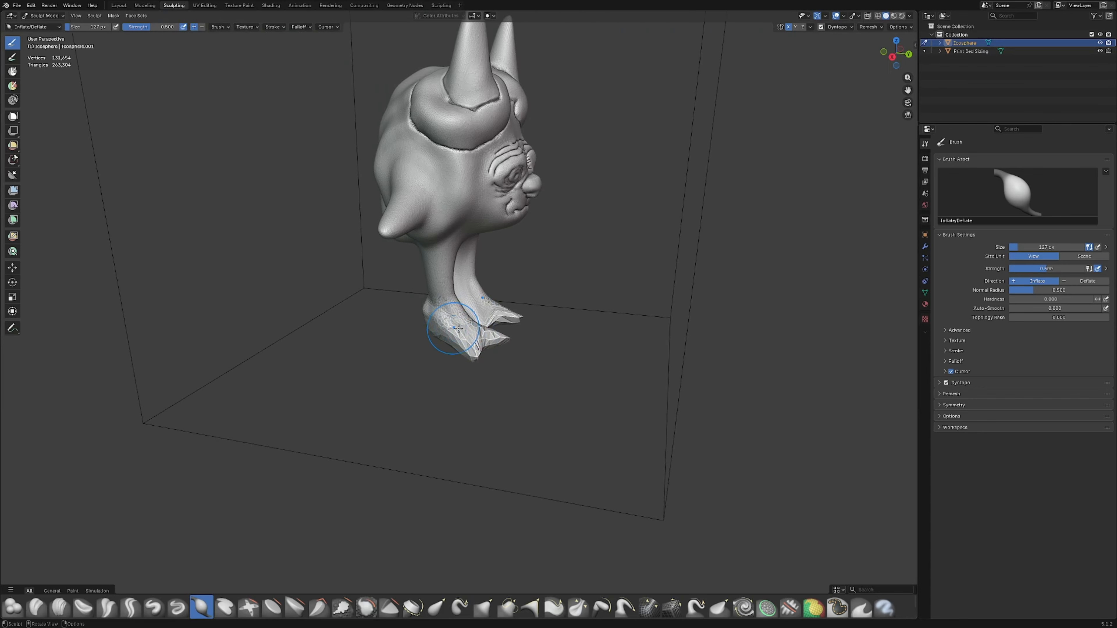
pyautogui.moveTo(500, 339); pyautogui.dragTo(325, 343, button='middle')
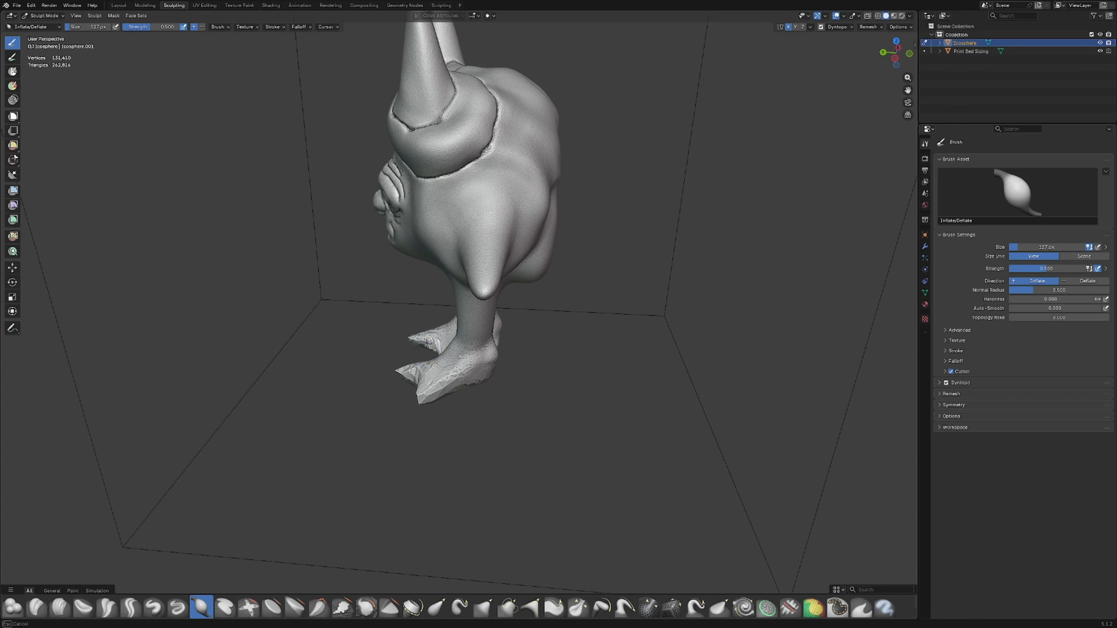
pyautogui.moveTo(426, 342); pyautogui.dragTo(517, 349, button='middle')
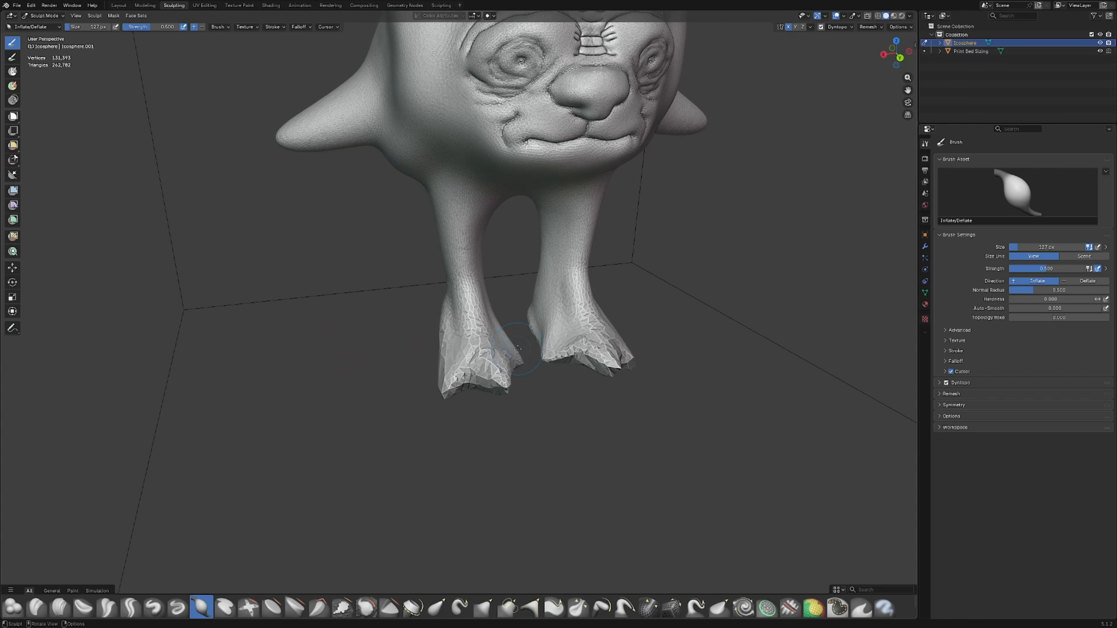
pyautogui.moveTo(448, 347); pyautogui.dragTo(353, 306, button='middle')
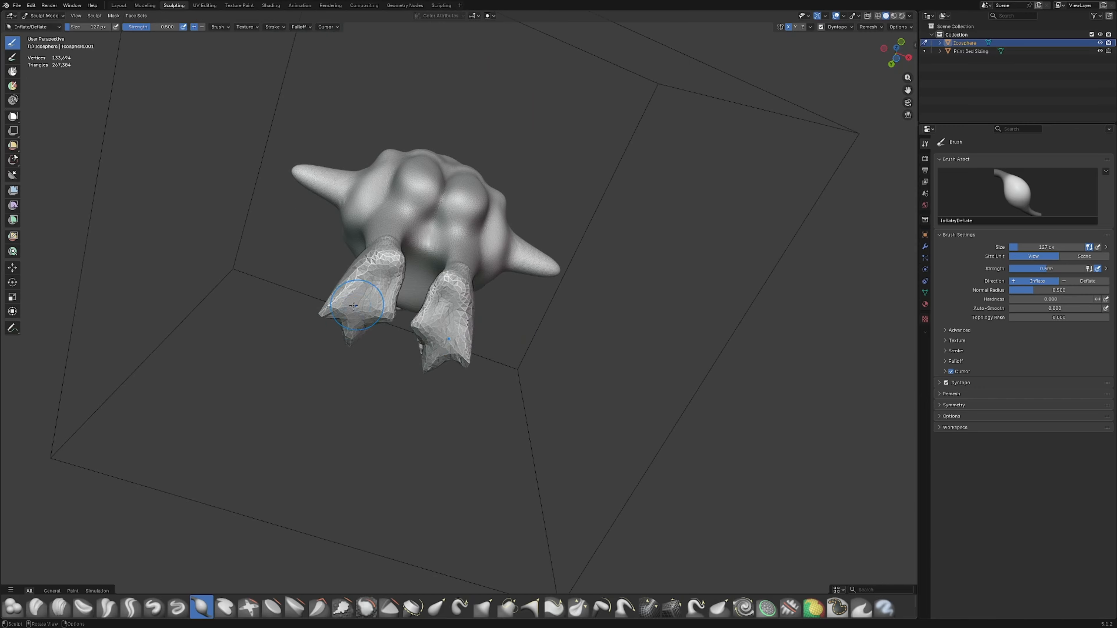
pyautogui.moveTo(346, 331); pyautogui.dragTo(332, 314)
pyautogui.moveTo(330, 312); pyautogui.dragTo(501, 413, button='middle')
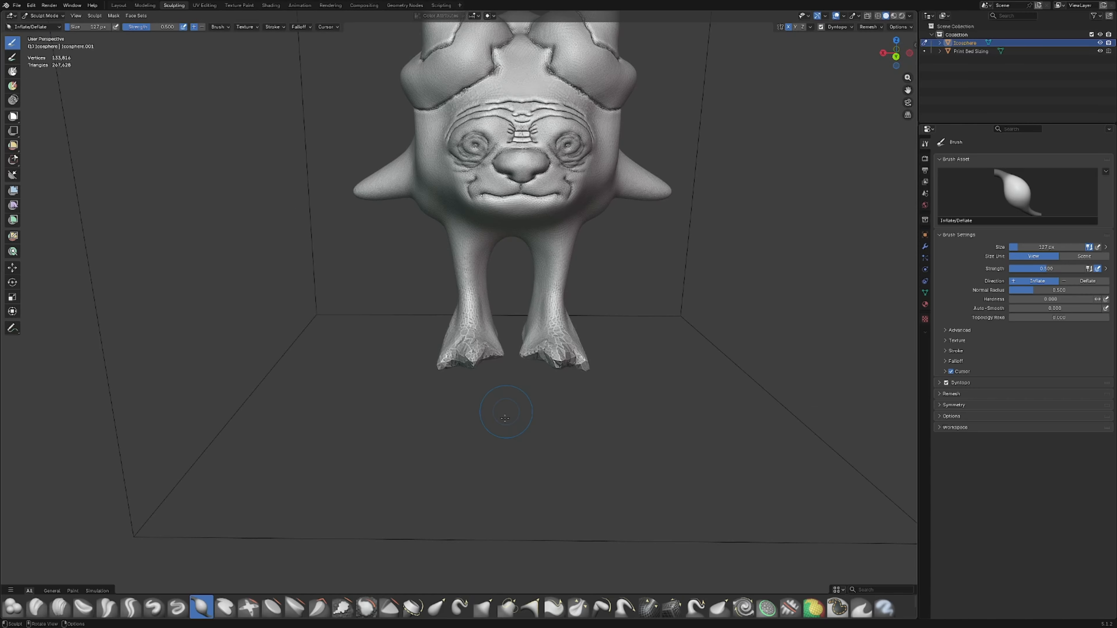
# Smooth the faceted feet and toes with the Smooth brush, adding a light stroke where the ear bases meet the forehead.
pyautogui.click(365, 606)
pyautogui.scroll(-2, 478, 326)
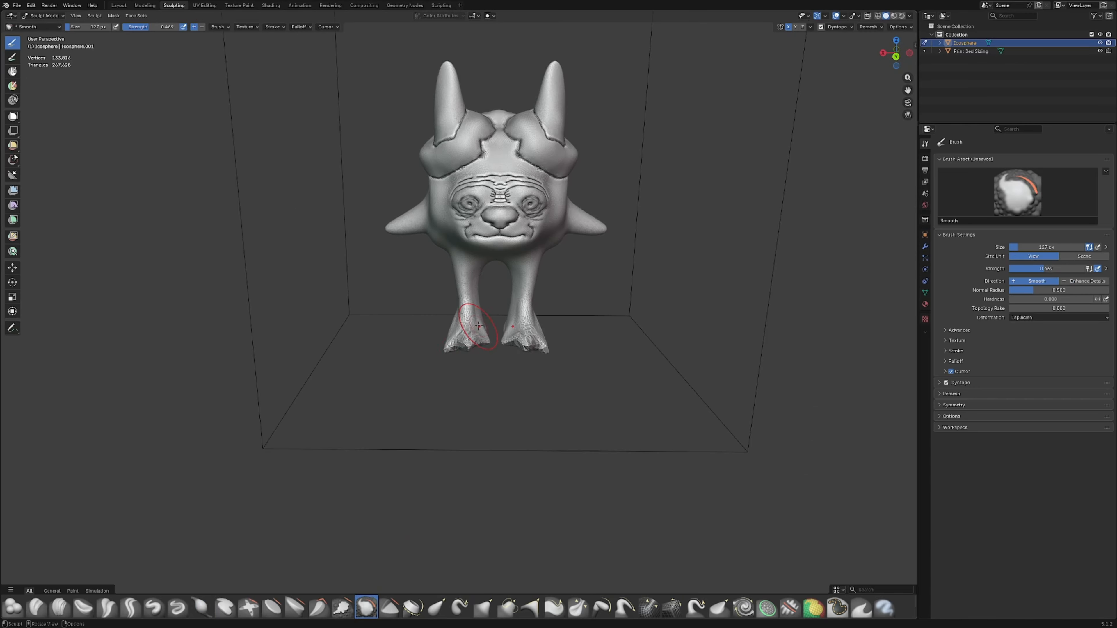
pyautogui.moveTo(453, 350); pyautogui.dragTo(445, 302, button='middle')
pyautogui.moveTo(443, 343); pyautogui.dragTo(478, 273, button='middle')
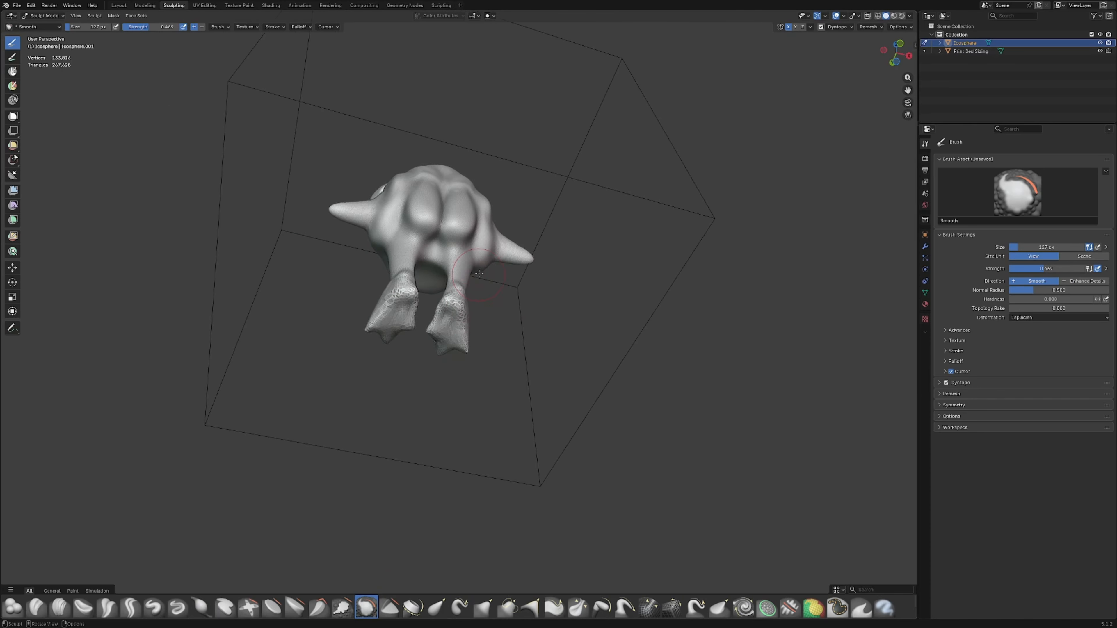
pyautogui.moveTo(448, 327); pyautogui.dragTo(568, 367, button='middle')
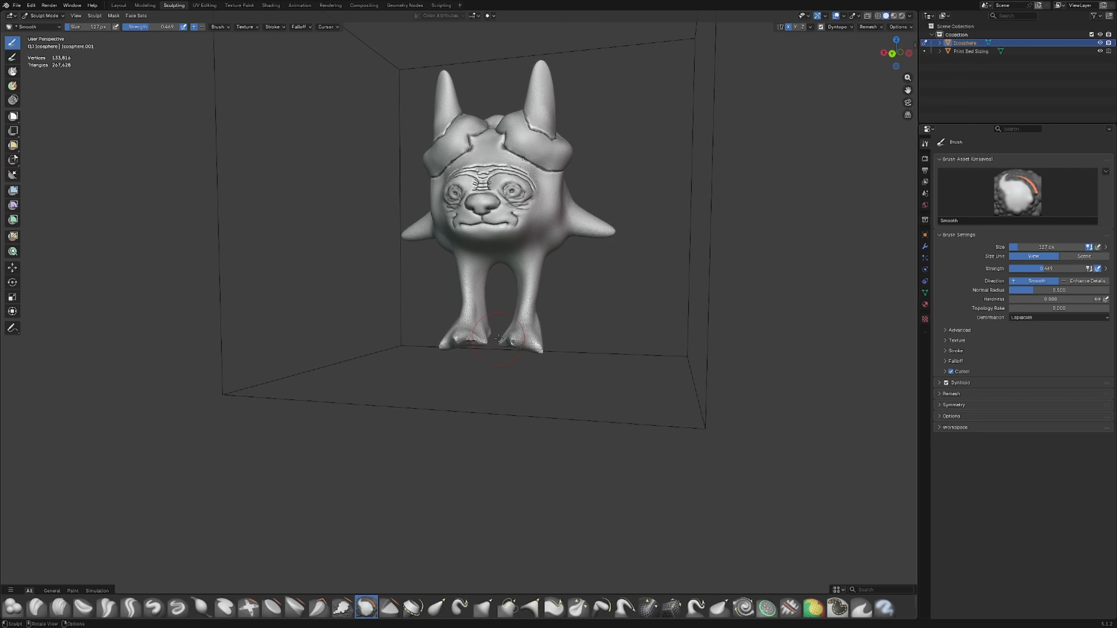
pyautogui.scroll(3, 479, 350)
pyautogui.moveTo(491, 357); pyautogui.dragTo(492, 421, button='middle')
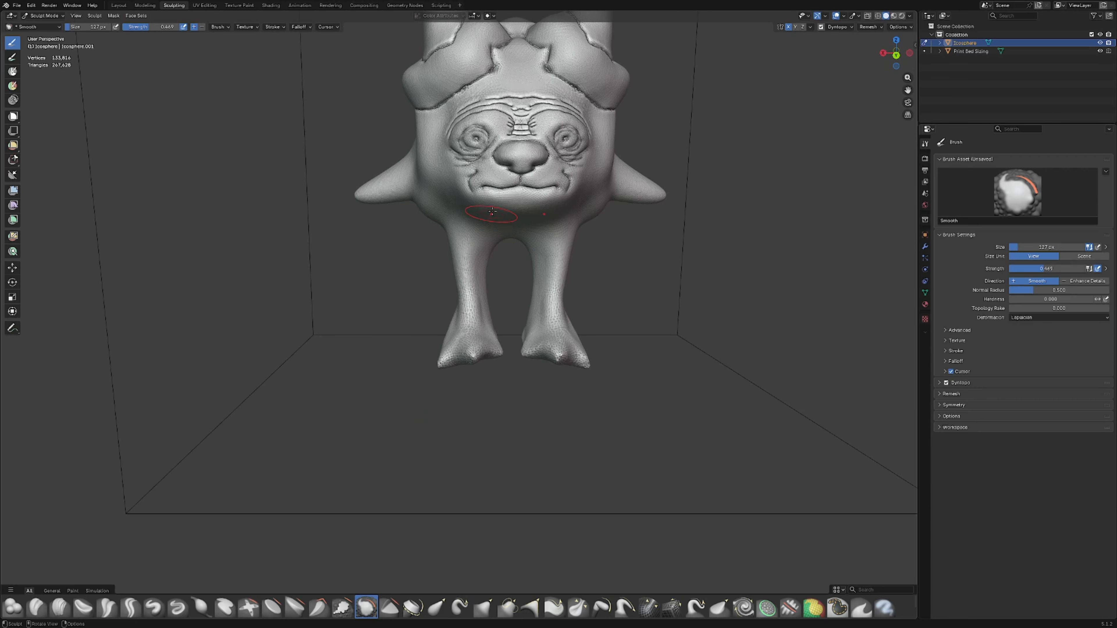
pyautogui.keyDown('shift'); pyautogui.moveTo(491, 212); pyautogui.dragTo(492, 300, button='middle'); pyautogui.keyUp('shift')
pyautogui.moveTo(448, 180); pyautogui.dragTo(427, 198)
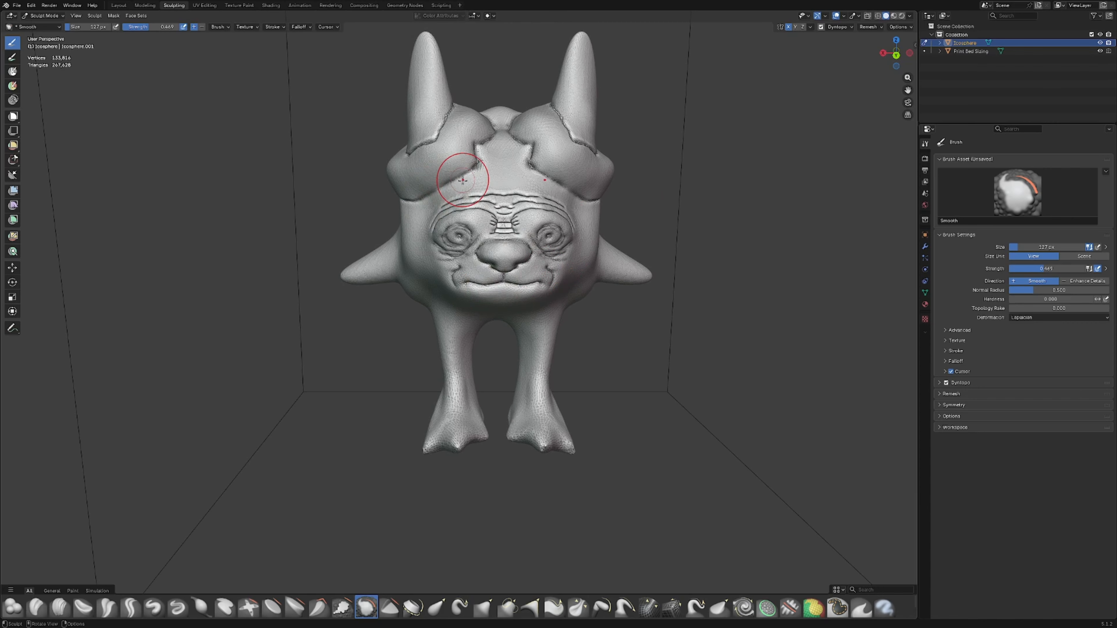
pyautogui.keyDown('shift'); pyautogui.moveTo(484, 447); pyautogui.dragTo(468, 361, button='middle'); pyautogui.keyUp('shift')
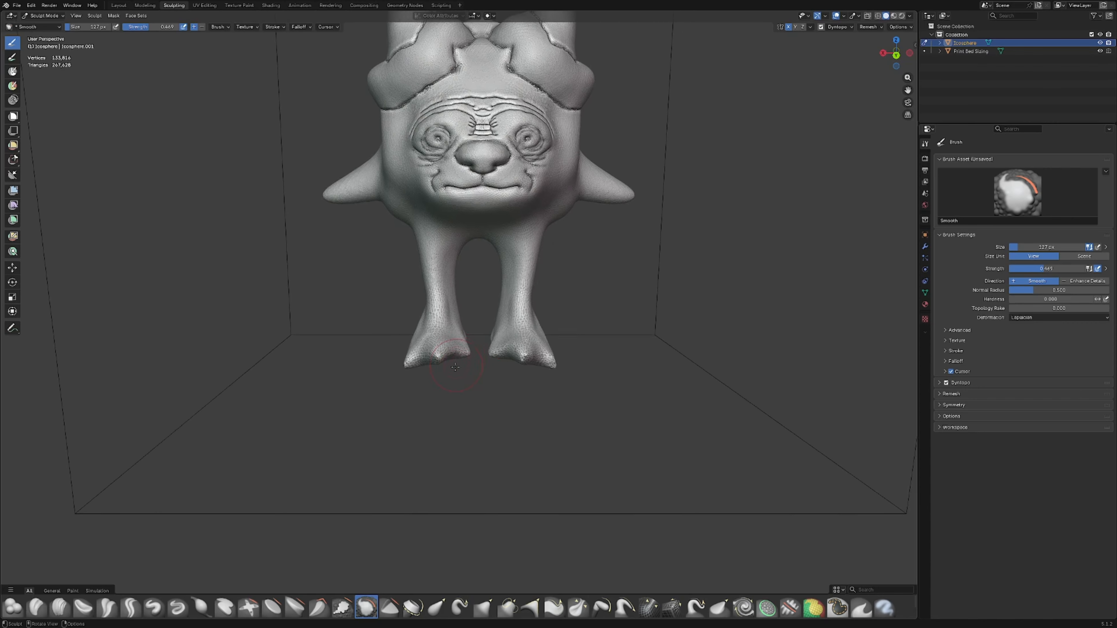
pyautogui.scroll(5, 462, 369)
# Pull the middle toe of each foot forward and upward into a long point with the Elastic Grab brush.
pyautogui.click(435, 607)
pyautogui.scroll(-3, 472, 373)
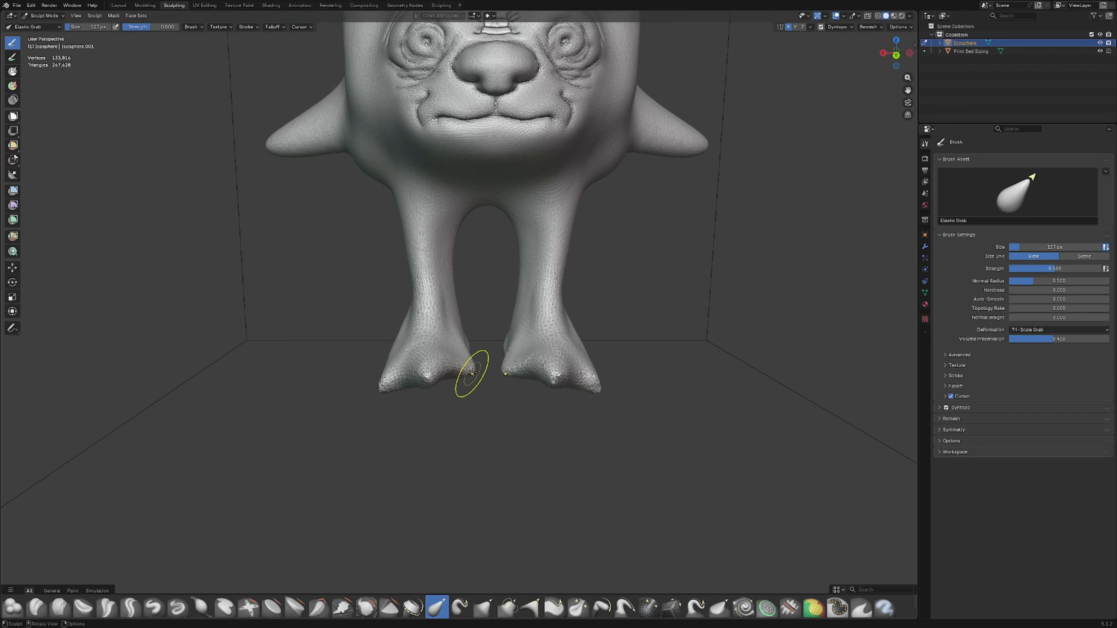
pyautogui.moveTo(472, 390); pyautogui.dragTo(386, 374, button='middle')
pyautogui.moveTo(382, 357); pyautogui.dragTo(352, 328)
pyautogui.moveTo(423, 358); pyautogui.dragTo(433, 360)
pyautogui.moveTo(433, 360); pyautogui.dragTo(440, 317, button='middle')
pyautogui.scroll(3, 440, 317)
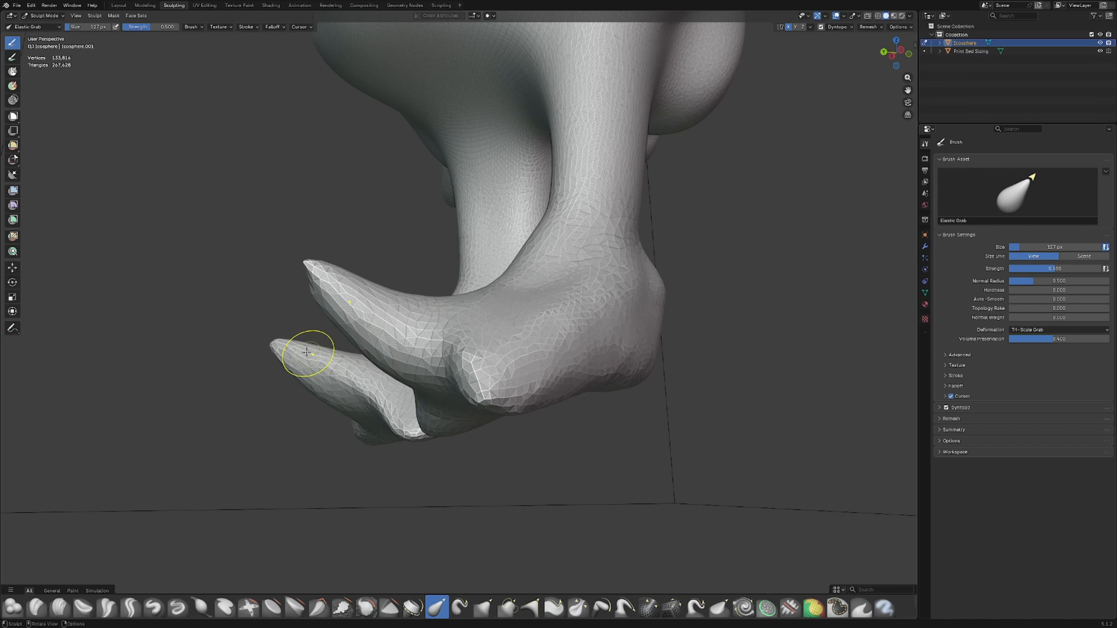
# Undo the Elastic Grab bend of the toe tips and curl the long toes downward with Elastic Snake Hook instead.
pyautogui.moveTo(276, 342)
pyautogui.mouseDown()
pyautogui.moveTo(258, 475)
pyautogui.moveTo(317, 482)
pyautogui.mouseUp()
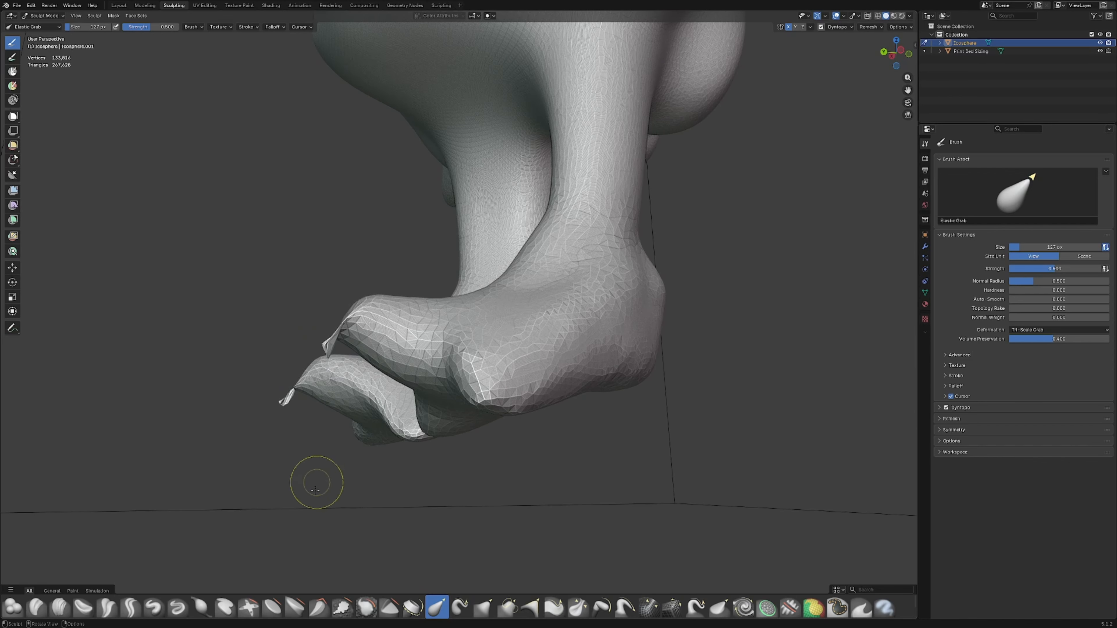
pyautogui.hotkey('ctrl', 'z')
pyautogui.click(460, 607)
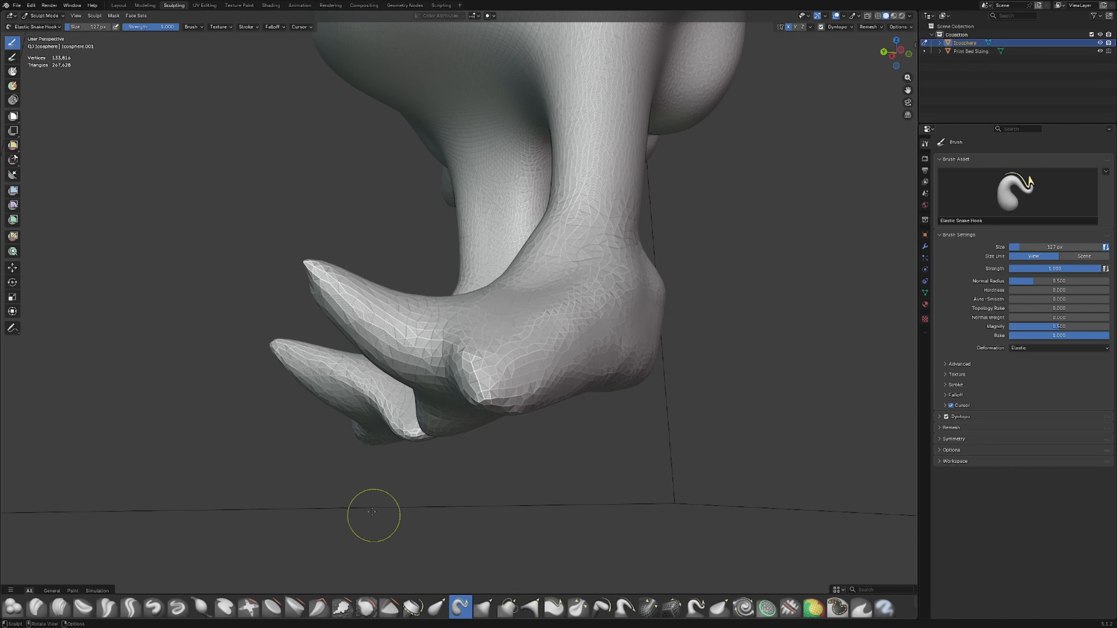
pyautogui.moveTo(372, 516); pyautogui.dragTo(341, 364, button='middle')
pyautogui.moveTo(350, 329); pyautogui.dragTo(337, 434)
pyautogui.moveTo(342, 489); pyautogui.dragTo(346, 449)
pyautogui.moveTo(346, 449)
pyautogui.mouseDown(button='middle')
pyautogui.moveTo(474, 436)
pyautogui.moveTo(605, 388)
pyautogui.mouseUp(button='middle')
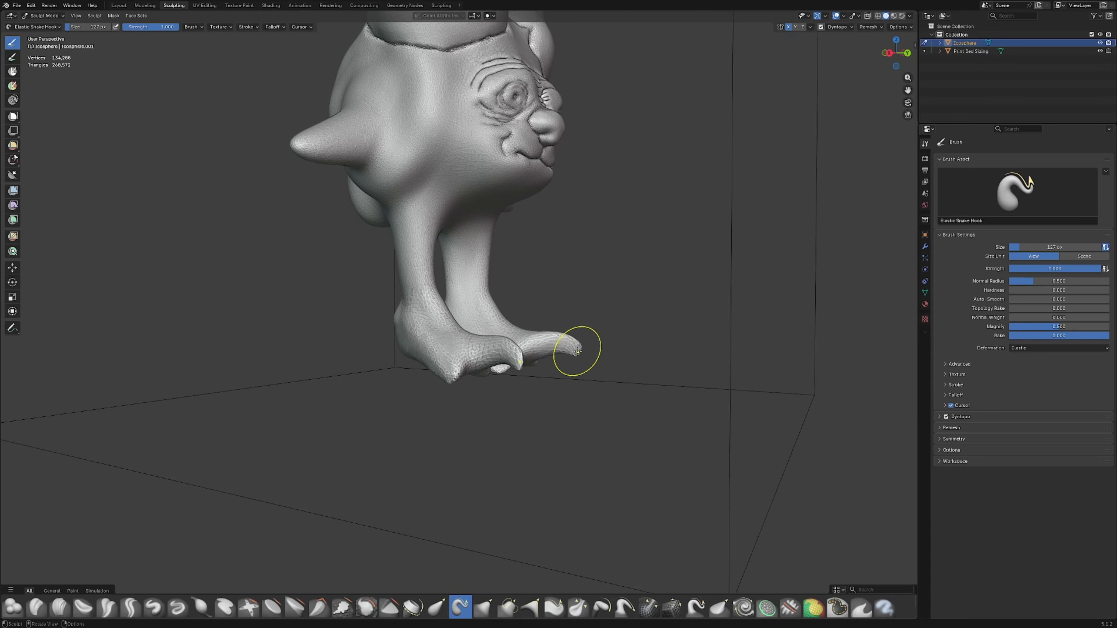
pyautogui.moveTo(577, 350); pyautogui.dragTo(548, 396)
pyautogui.moveTo(548, 397); pyautogui.dragTo(437, 408, button='middle')
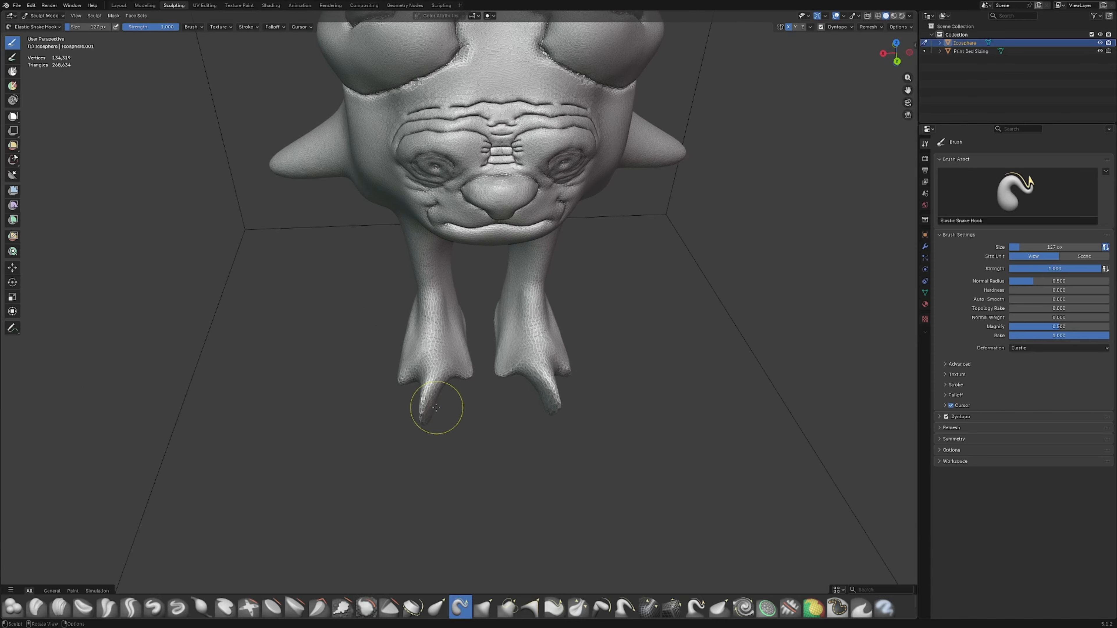
# Reshape and extend the long middle toes with further Elastic Snake Hook strokes.
pyautogui.moveTo(452, 412); pyautogui.dragTo(464, 410)
pyautogui.scroll(2, 455, 409)
pyautogui.moveTo(453, 407); pyautogui.dragTo(465, 401, button='middle')
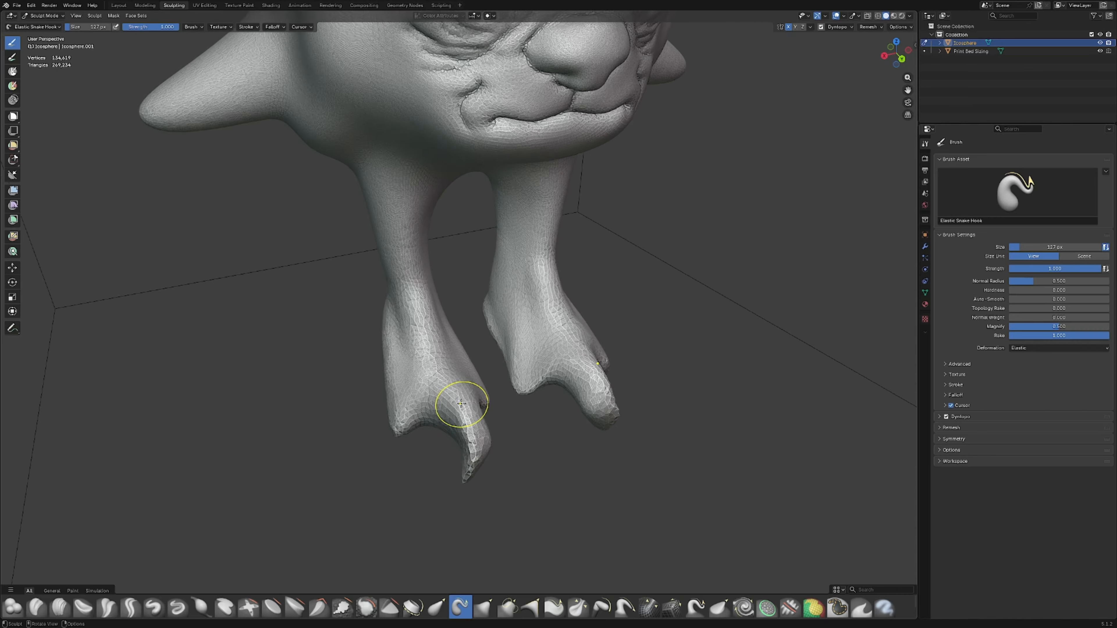
pyautogui.scroll(-1, 466, 415)
pyautogui.scroll(3, 461, 436)
pyautogui.moveTo(464, 507)
pyautogui.mouseDown()
pyautogui.moveTo(443, 480)
pyautogui.moveTo(409, 482)
pyautogui.moveTo(412, 471)
pyautogui.moveTo(435, 486)
pyautogui.moveTo(459, 543)
pyautogui.mouseUp()
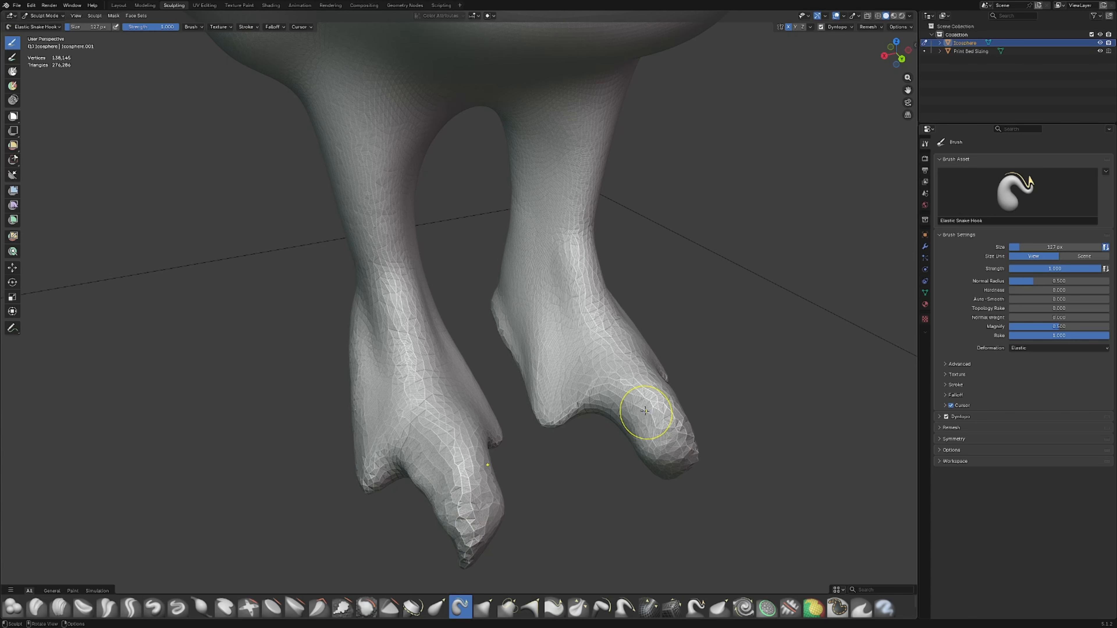
pyautogui.scroll(-4, 561, 457)
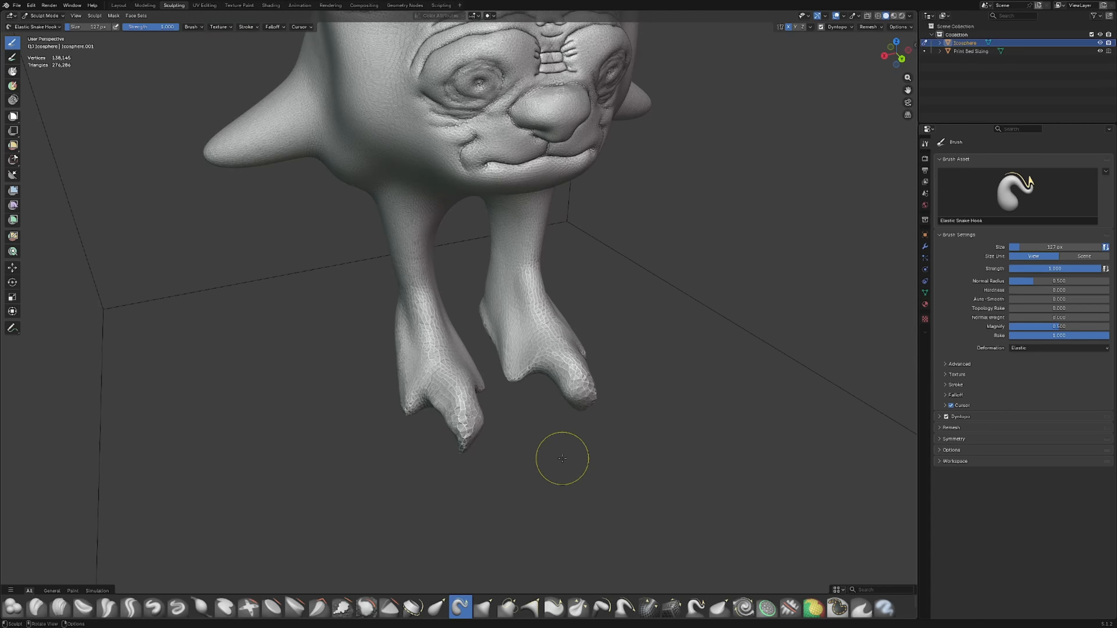
# Draw the side toes out into points with Elastic Snake Hook, undoing the last stroke.
pyautogui.moveTo(561, 456); pyautogui.dragTo(475, 459, button='middle')
pyautogui.moveTo(434, 442)
pyautogui.mouseDown()
pyautogui.moveTo(446, 442)
pyautogui.moveTo(427, 457)
pyautogui.mouseUp()
pyautogui.scroll(3, 427, 457)
pyautogui.moveTo(428, 459)
pyautogui.mouseDown(button='middle')
pyautogui.moveTo(456, 421)
pyautogui.moveTo(380, 418)
pyautogui.mouseUp(button='middle')
pyautogui.moveTo(311, 441); pyautogui.dragTo(280, 462)
pyautogui.moveTo(464, 462); pyautogui.dragTo(456, 483)
pyautogui.moveTo(455, 486); pyautogui.dragTo(439, 516, button='middle')
pyautogui.hotkey('ctrl', 'z')
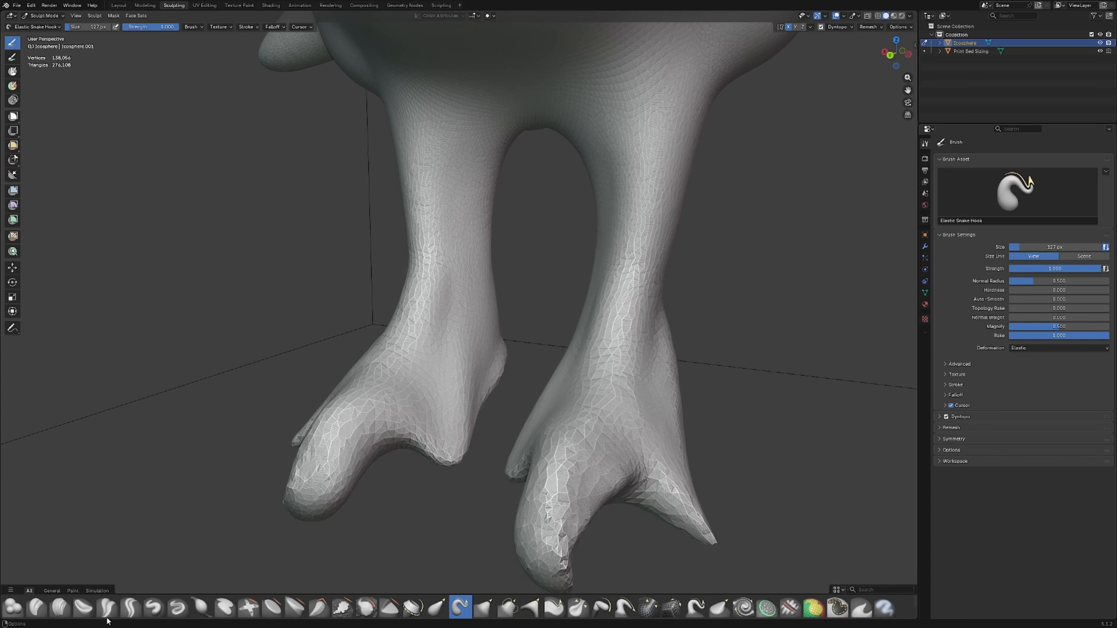
# Bulk up the pointed side toes and the middle toes with the Blob brush.
pyautogui.click(13, 607)
pyautogui.scroll(-2, 428, 422)
pyautogui.moveTo(428, 423); pyautogui.dragTo(429, 423)
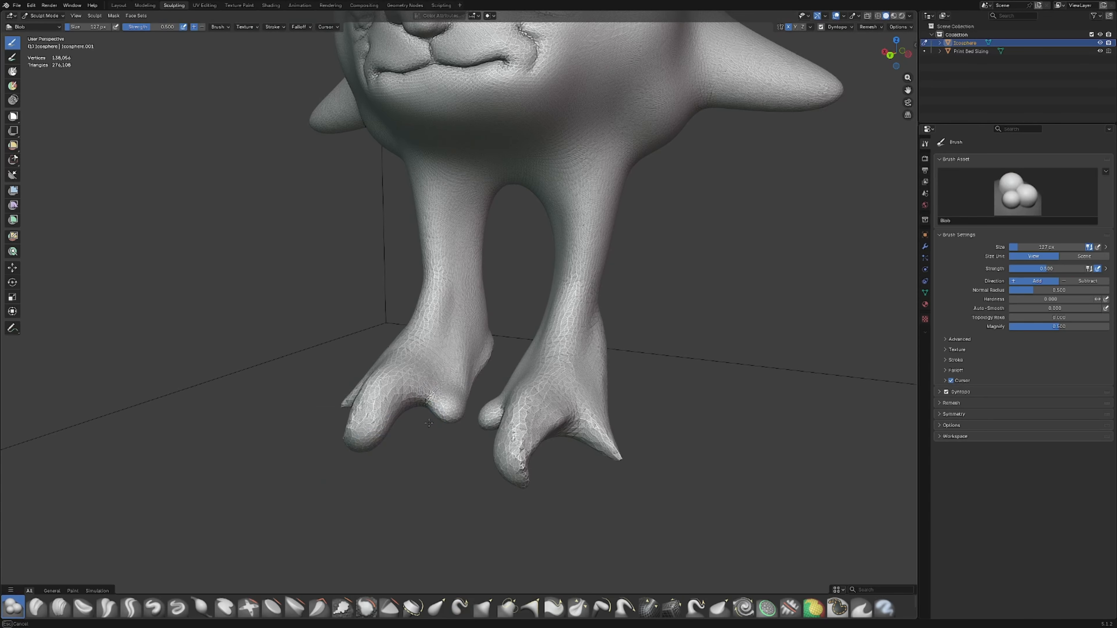
pyautogui.moveTo(318, 420); pyautogui.dragTo(421, 429, button='middle')
pyautogui.moveTo(421, 429); pyautogui.dragTo(398, 430)
pyautogui.moveTo(398, 431); pyautogui.dragTo(472, 432, button='middle')
pyautogui.moveTo(512, 457); pyautogui.dragTo(449, 410)
pyautogui.moveTo(580, 425); pyautogui.dragTo(510, 379)
# Round out the toe tips and the tops of the middle toes with more Blob strokes.
pyautogui.moveTo(510, 379); pyautogui.dragTo(387, 370, button='middle')
pyautogui.moveTo(428, 359); pyautogui.dragTo(365, 433)
pyautogui.moveTo(365, 434); pyautogui.dragTo(449, 422, button='middle')
pyautogui.moveTo(449, 423); pyautogui.dragTo(473, 460)
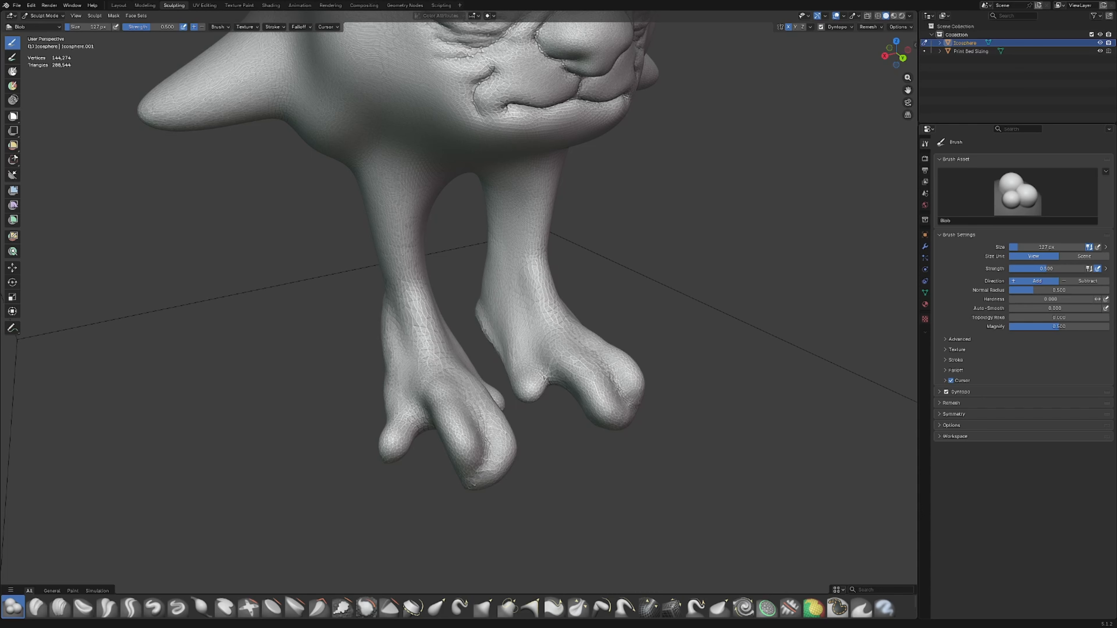
pyautogui.keyDown('shift'); pyautogui.moveTo(379, 329); pyautogui.dragTo(359, 398, button='middle'); pyautogui.keyUp('shift')
pyautogui.moveTo(451, 480); pyautogui.dragTo(462, 542)
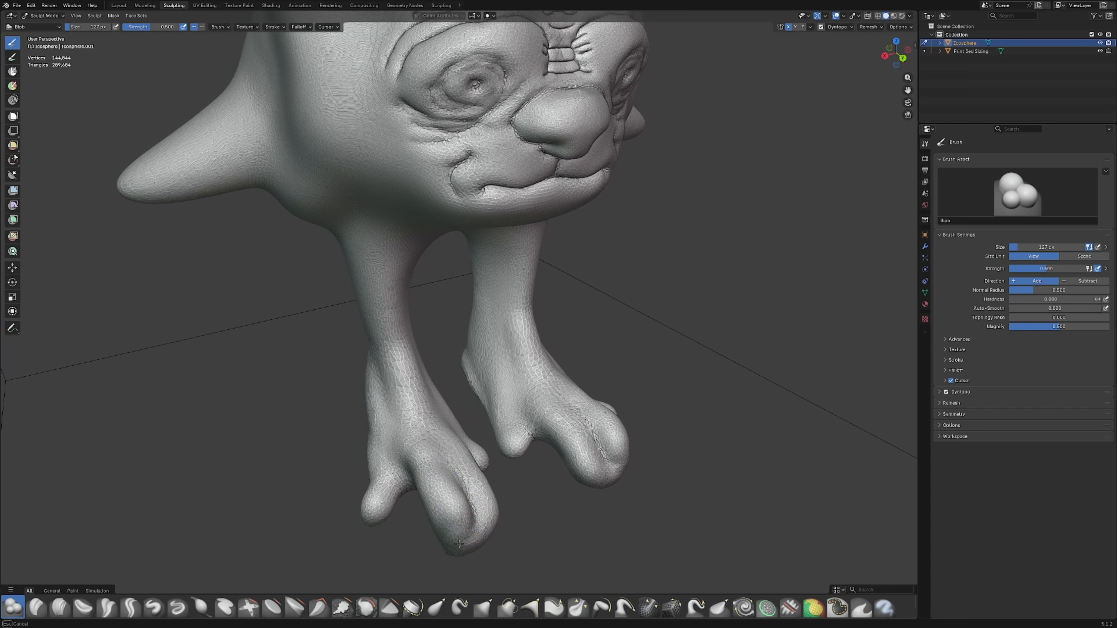
# Build up muscle ridges along the lower legs and ankles with Blob strokes.
pyautogui.moveTo(461, 542)
pyautogui.mouseDown(button='middle')
pyautogui.moveTo(536, 461)
pyautogui.moveTo(489, 412)
pyautogui.mouseUp(button='middle')
pyautogui.moveTo(489, 413)
pyautogui.mouseDown()
pyautogui.moveTo(495, 455)
pyautogui.moveTo(498, 425)
pyautogui.moveTo(485, 459)
pyautogui.moveTo(506, 435)
pyautogui.moveTo(518, 339)
pyautogui.moveTo(510, 396)
pyautogui.mouseUp()
pyautogui.moveTo(510, 396); pyautogui.dragTo(436, 359, button='middle')
pyautogui.moveTo(458, 222); pyautogui.dragTo(466, 273)
pyautogui.moveTo(466, 273); pyautogui.dragTo(461, 319, button='middle')
pyautogui.moveTo(478, 395)
pyautogui.mouseDown()
pyautogui.moveTo(479, 290)
pyautogui.moveTo(499, 435)
pyautogui.mouseUp()
pyautogui.moveTo(498, 435)
pyautogui.mouseDown(button='middle')
pyautogui.moveTo(456, 301)
pyautogui.moveTo(440, 316)
pyautogui.moveTo(414, 308)
pyautogui.mouseUp(button='middle')
pyautogui.moveTo(413, 308); pyautogui.dragTo(423, 451)
pyautogui.moveTo(424, 450); pyautogui.dragTo(493, 453, button='middle')
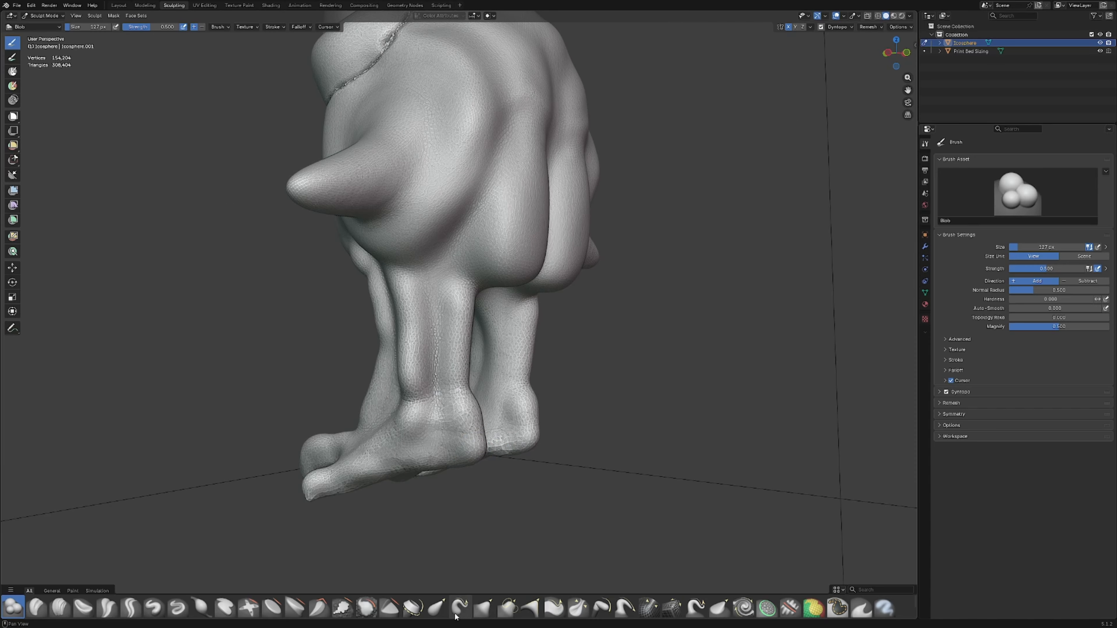
# Pull the heels downward into pointed spurs with the Elastic Grab brush.
pyautogui.click(436, 606)
pyautogui.moveTo(471, 451); pyautogui.dragTo(507, 562)
pyautogui.moveTo(506, 562)
pyautogui.mouseDown(button='middle')
pyautogui.moveTo(528, 481)
pyautogui.moveTo(474, 407)
pyautogui.moveTo(480, 323)
pyautogui.mouseUp(button='middle')
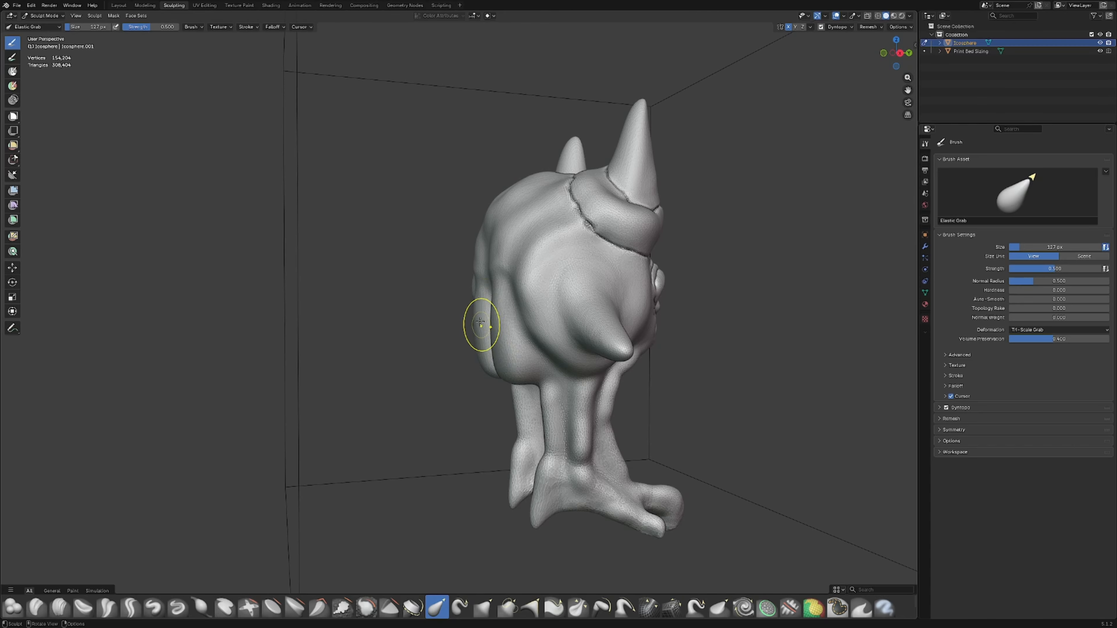
# Pull a tail out of the lower back with Elastic Grab and lengthen it backward and upward with Elastic Snake Hook.
pyautogui.moveTo(484, 285); pyautogui.dragTo(376, 358)
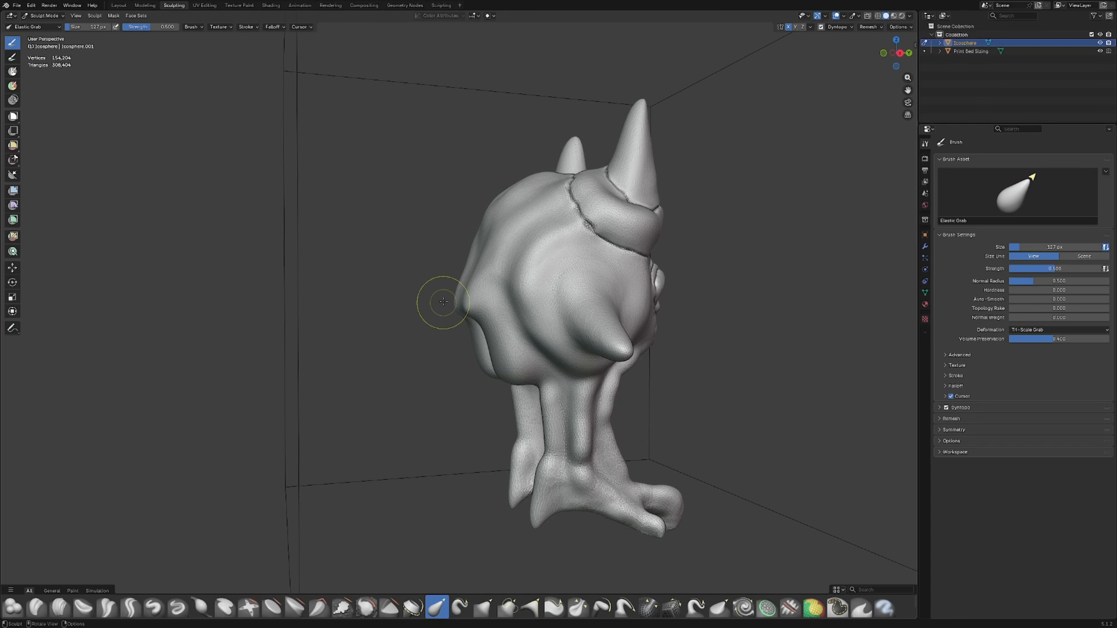
pyautogui.scroll(-3, 449, 531)
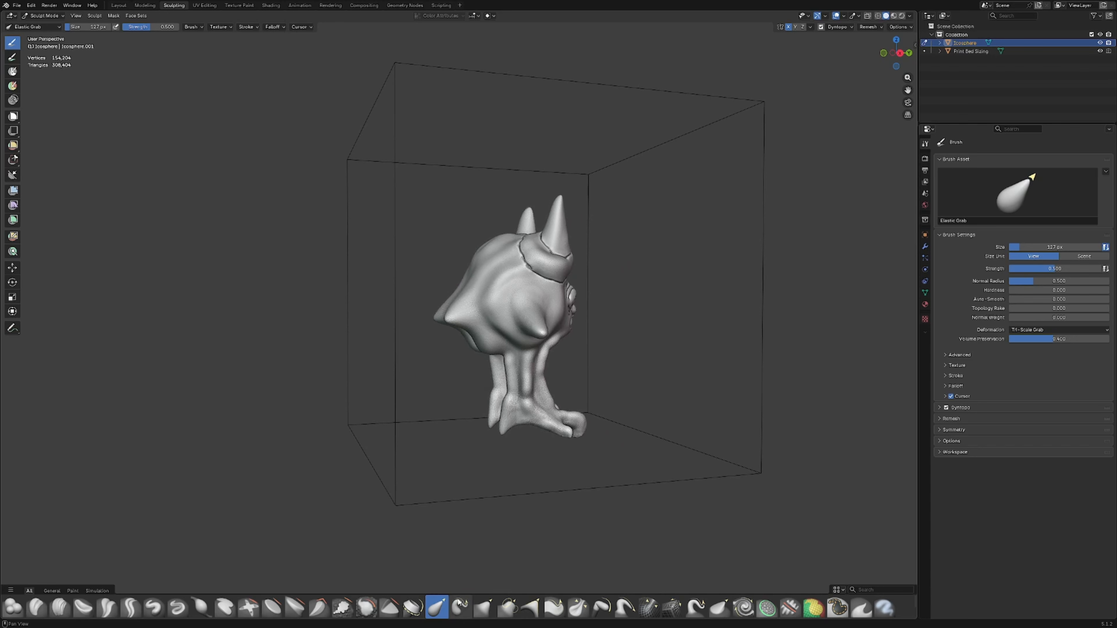
pyautogui.click(460, 607)
pyautogui.moveTo(444, 320); pyautogui.dragTo(310, 331)
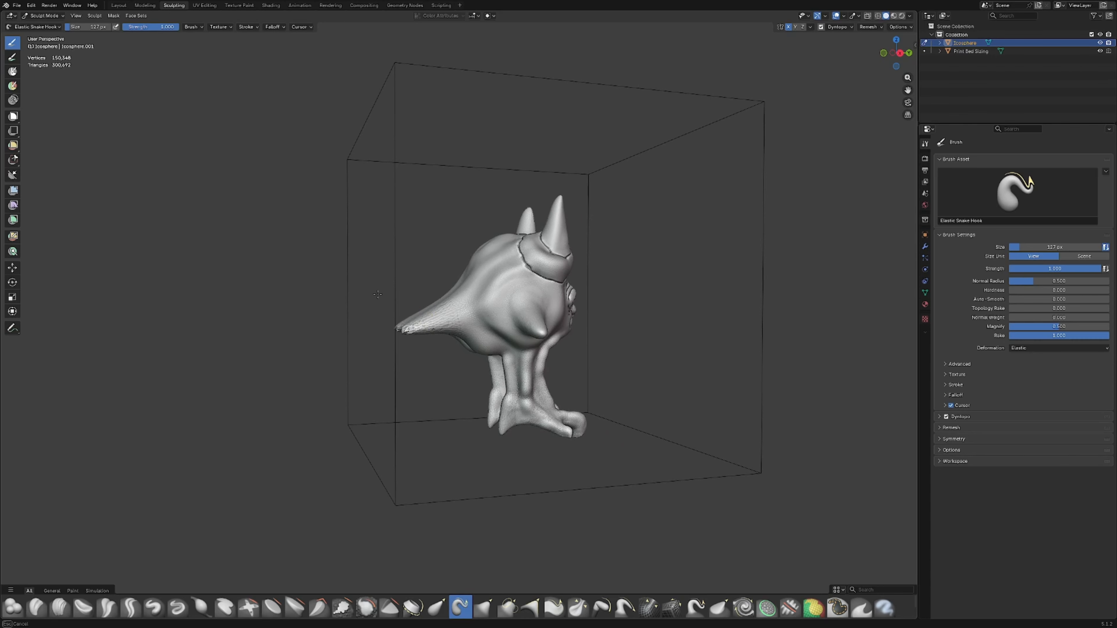
pyautogui.moveTo(416, 290); pyautogui.dragTo(439, 294, button='middle')
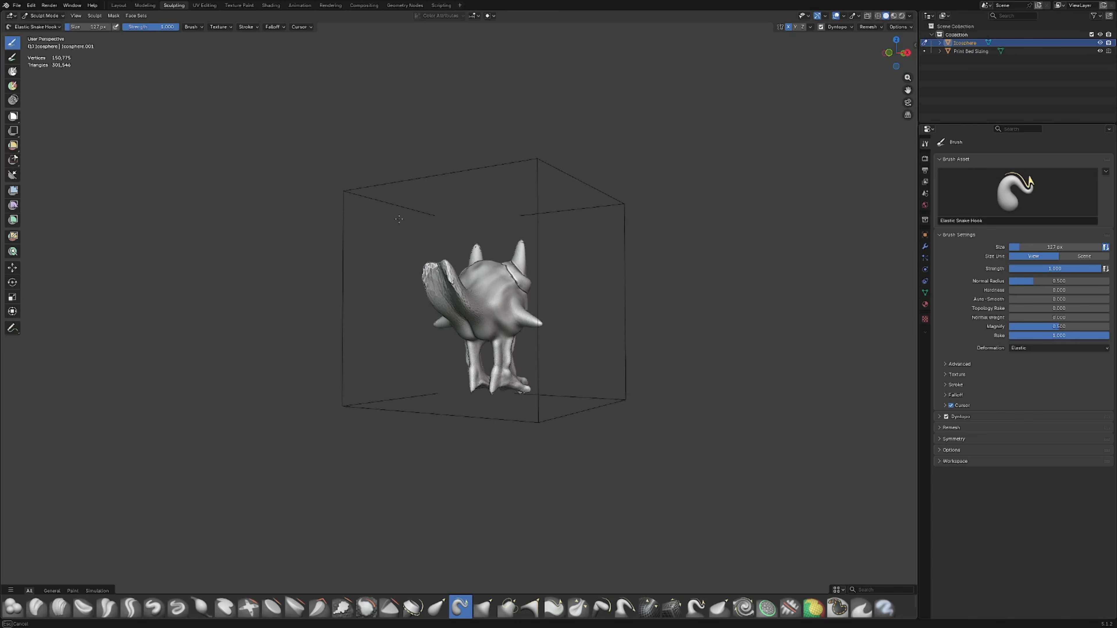
# Spread the tail end into two raised lobes with a notch between them using Elastic Snake Hook.
pyautogui.moveTo(399, 219); pyautogui.dragTo(485, 259, button='middle')
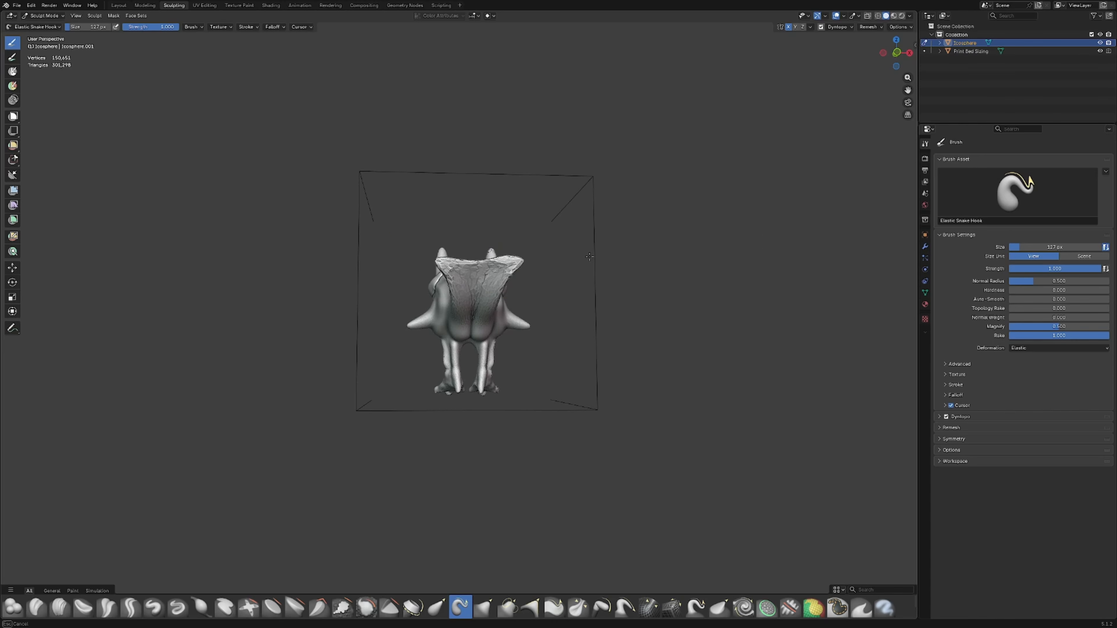
pyautogui.scroll(3, 643, 289)
pyautogui.moveTo(517, 237); pyautogui.dragTo(541, 211)
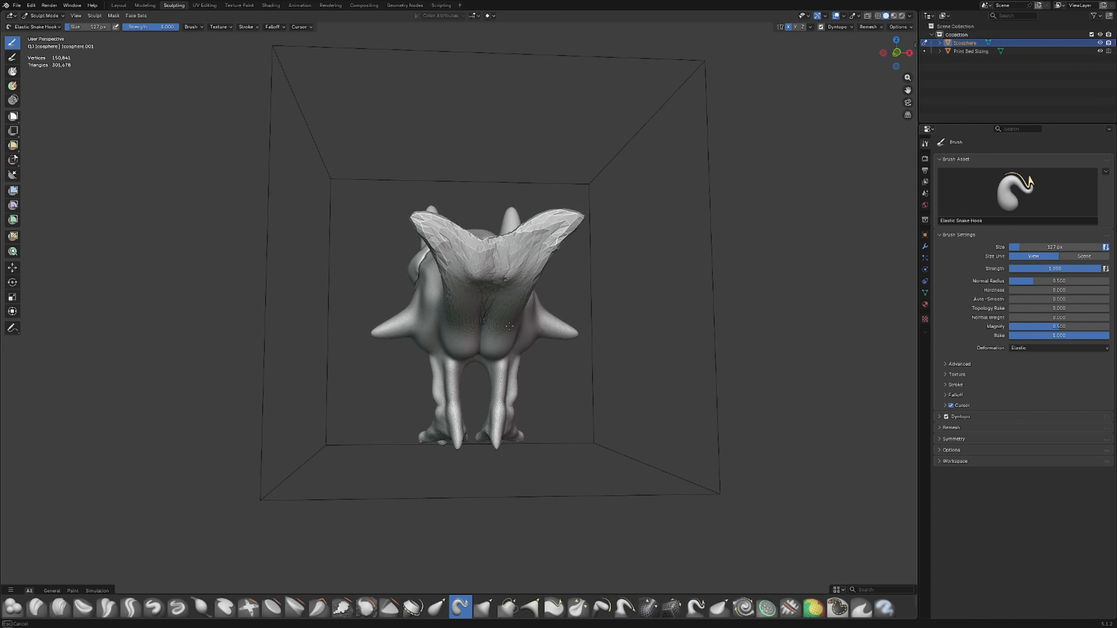
pyautogui.moveTo(589, 327); pyautogui.dragTo(579, 269)
pyautogui.moveTo(492, 248); pyautogui.dragTo(504, 310)
# Pull out the sides and underside of the tail with Elastic Snake Hook to form a broad, jagged fan.
pyautogui.moveTo(506, 312); pyautogui.dragTo(432, 374, button='middle')
pyautogui.moveTo(430, 327)
pyautogui.mouseDown()
pyautogui.moveTo(497, 398)
pyautogui.moveTo(386, 346)
pyautogui.mouseUp()
pyautogui.scroll(2, 452, 376)
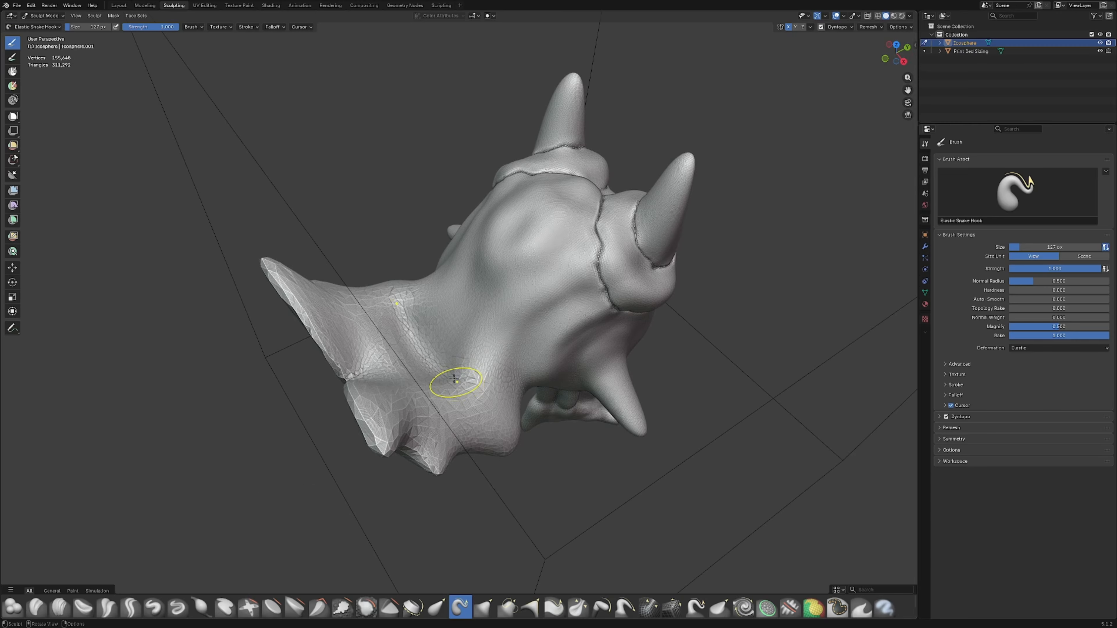
pyautogui.moveTo(459, 381)
pyautogui.mouseDown(button='middle')
pyautogui.moveTo(427, 327)
pyautogui.moveTo(437, 360)
pyautogui.moveTo(503, 366)
pyautogui.moveTo(474, 371)
pyautogui.moveTo(464, 410)
pyautogui.mouseUp(button='middle')
pyautogui.scroll(-5, 449, 361)
pyautogui.scroll(5, 464, 410)
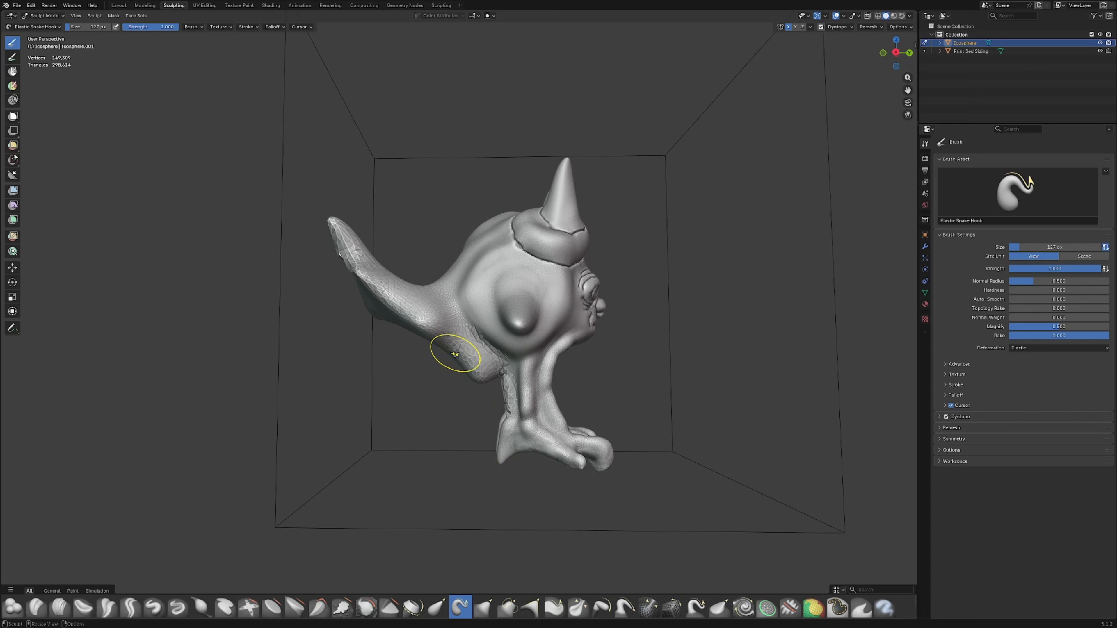
pyautogui.moveTo(455, 354)
pyautogui.mouseDown()
pyautogui.moveTo(482, 371)
pyautogui.moveTo(488, 402)
pyautogui.mouseUp()
pyautogui.moveTo(488, 402); pyautogui.dragTo(562, 407, button='middle')
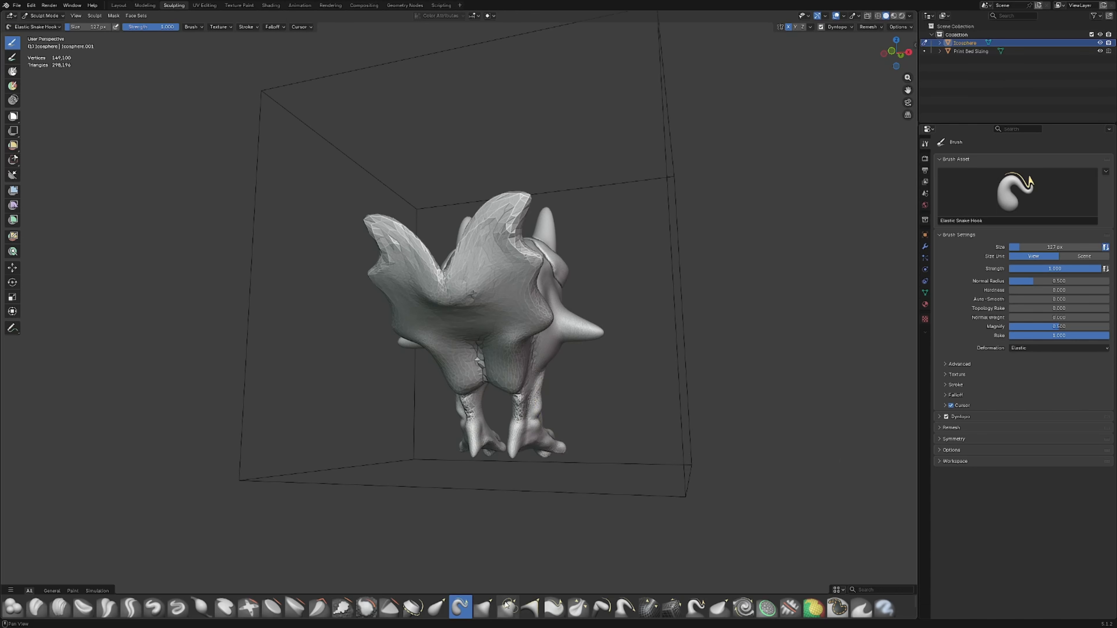
# Switch to the Smooth brush and set the viewport's clip start to 1 mm.
pyautogui.click(364, 610)
pyautogui.scroll(-3, 477, 345)
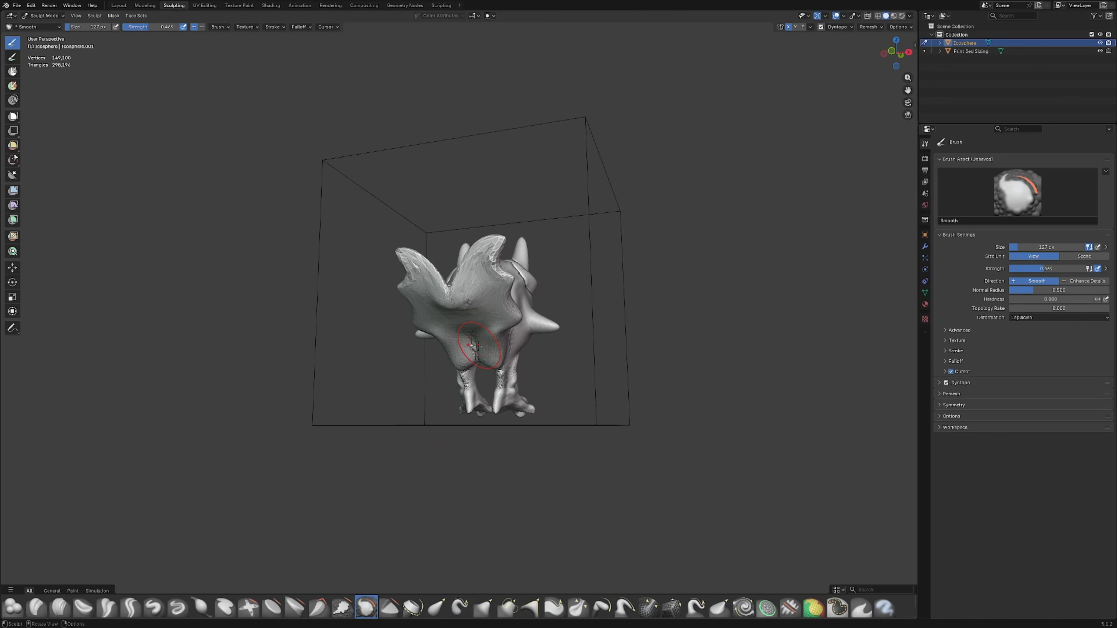
pyautogui.scroll(3, 531, 367)
pyautogui.scroll(-5, 547, 379)
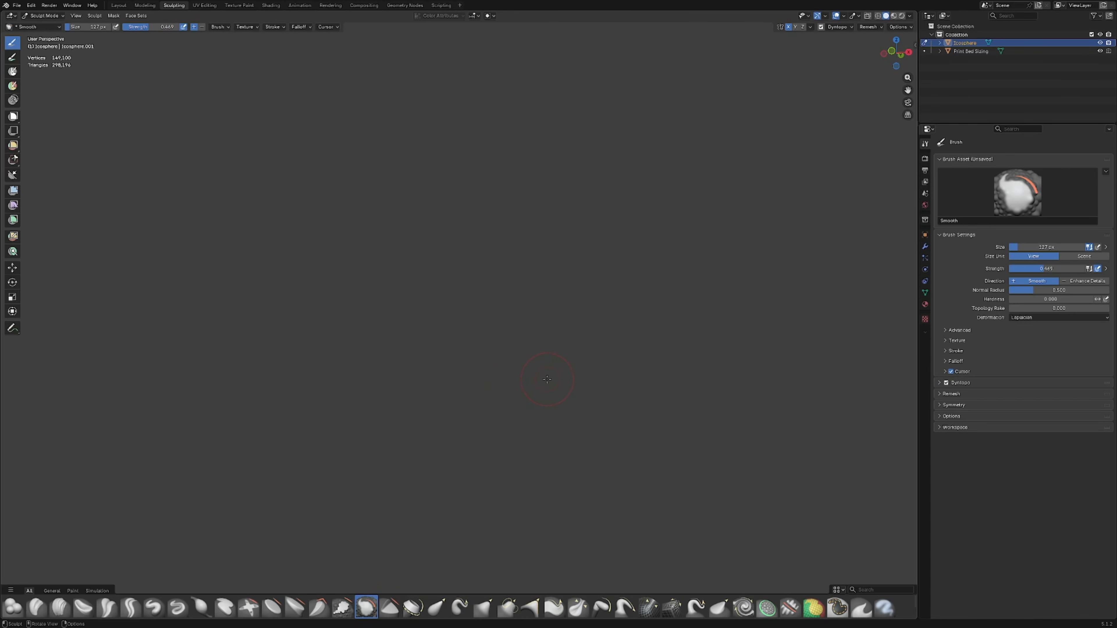
pyautogui.scroll(4, 664, 302)
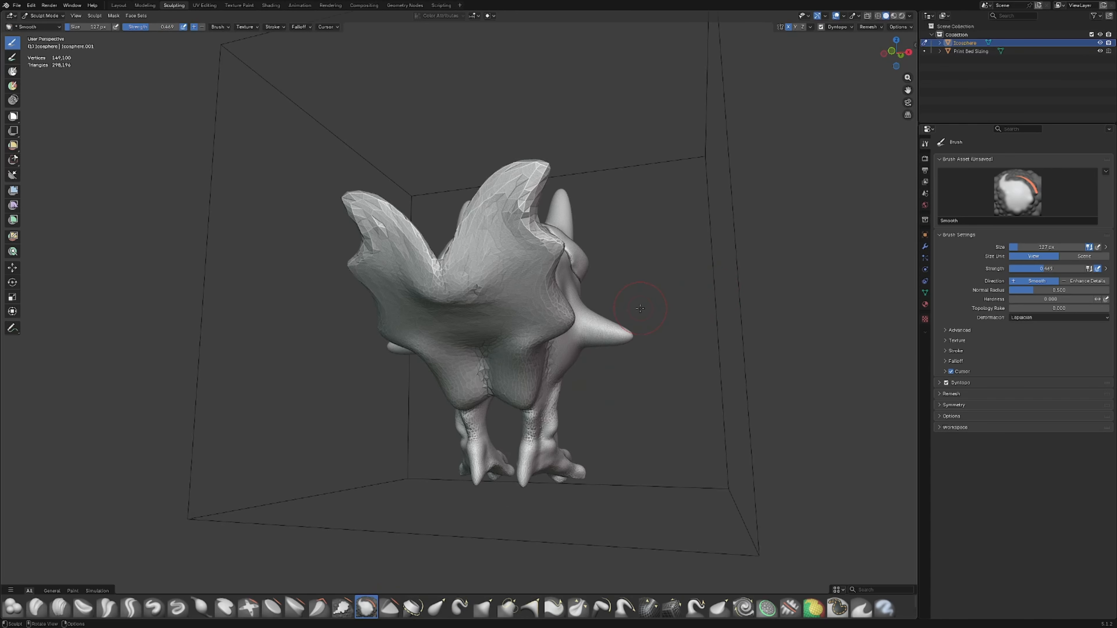
pyautogui.press('n')
pyautogui.click(911, 80)
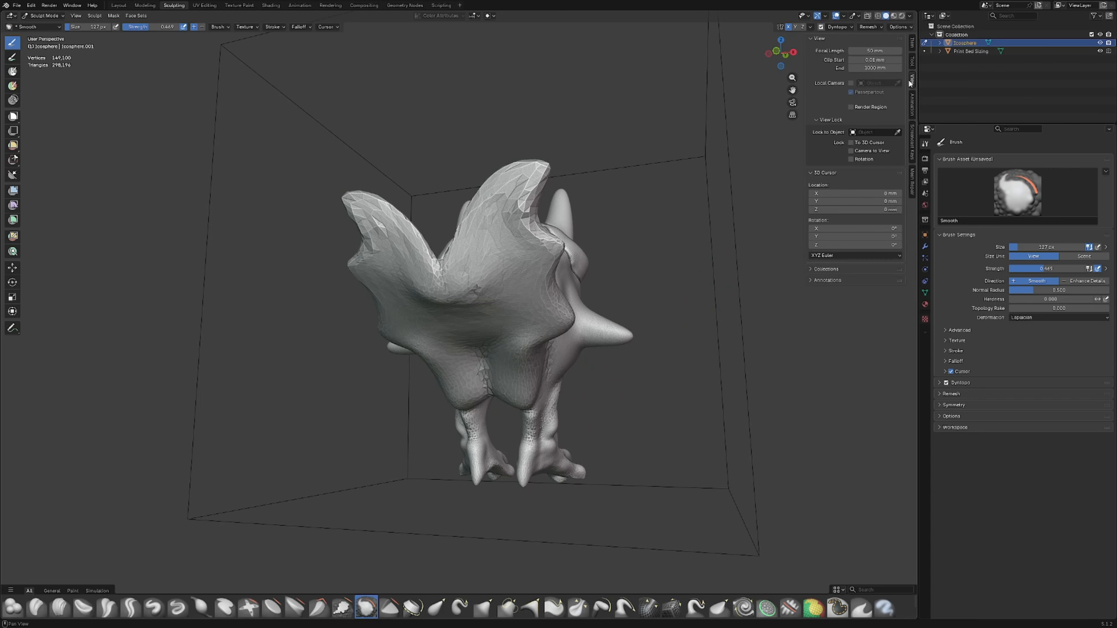
pyautogui.click(876, 59)
pyautogui.write('1')
pyautogui.press('Return')
pyautogui.press('n')
pyautogui.scroll(-10, 614, 289)
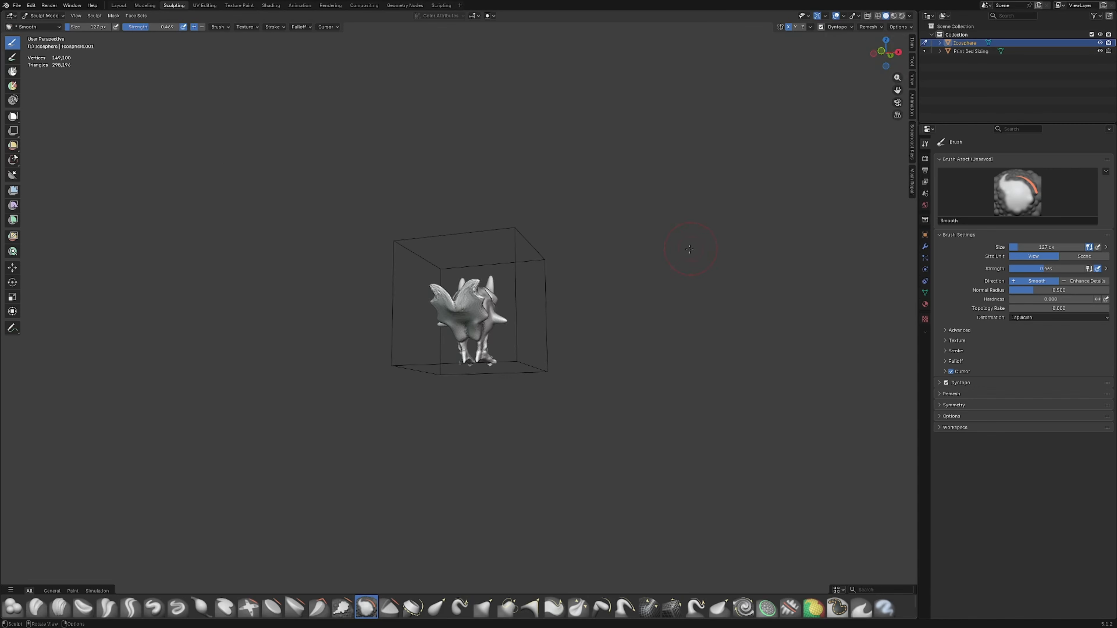
pyautogui.scroll(11, 558, 314)
# Thicken the rear face and raised lobes of the tail fan with the Inflate/Deflate brush.
pyautogui.moveTo(555, 374); pyautogui.dragTo(575, 350, button='middle')
pyautogui.moveTo(518, 462); pyautogui.dragTo(475, 464, button='middle')
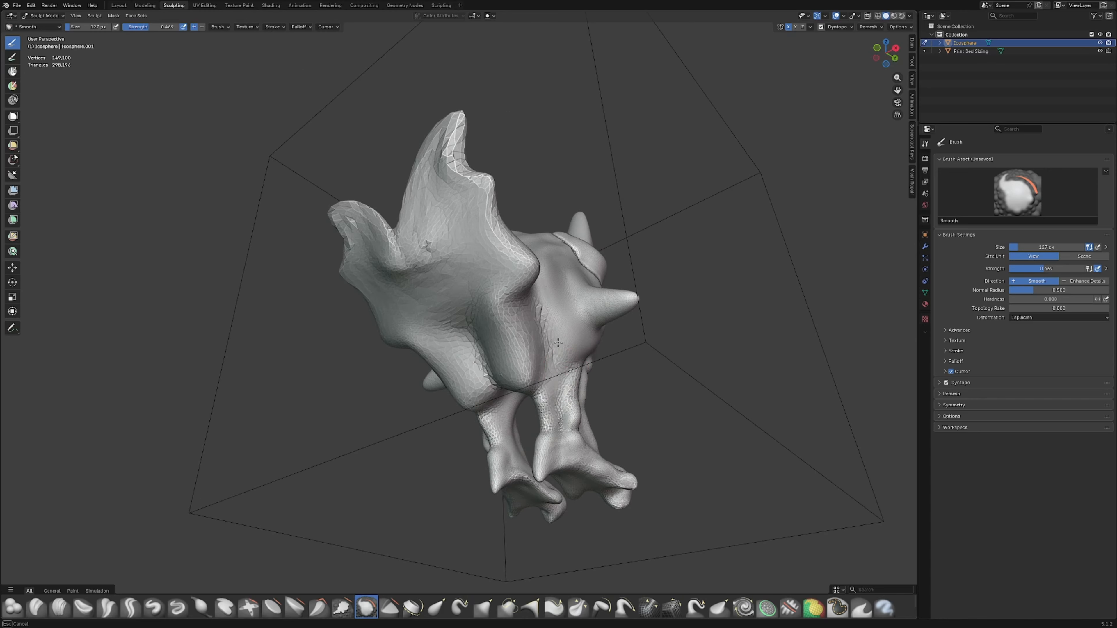
pyautogui.moveTo(473, 369); pyautogui.dragTo(453, 381, button='middle')
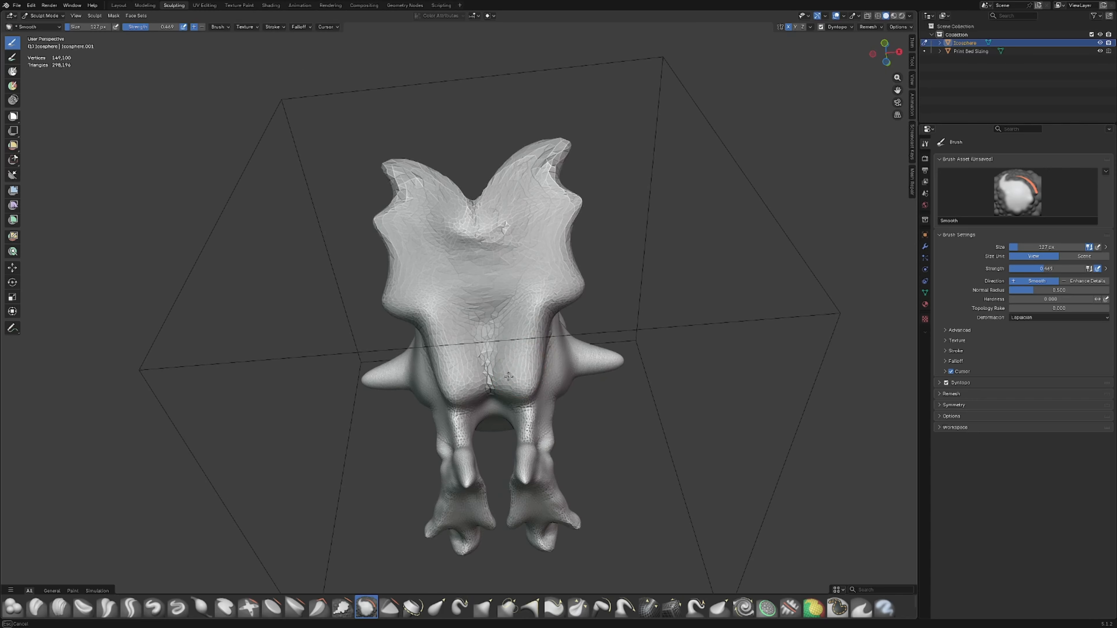
pyautogui.click(201, 607)
pyautogui.scroll(-2, 432, 408)
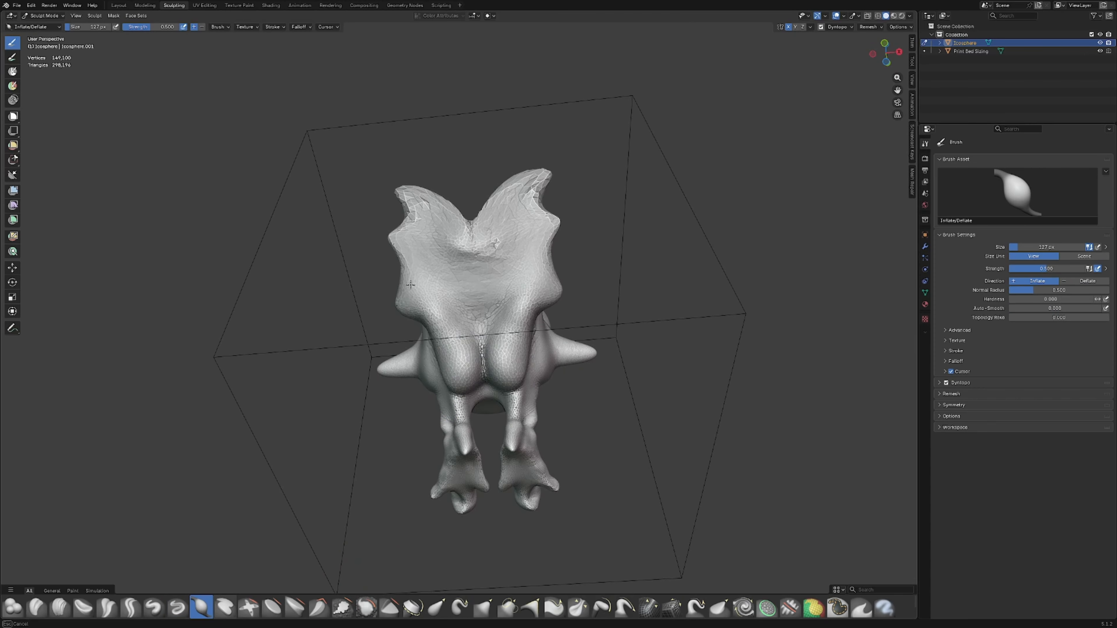
pyautogui.moveTo(446, 271)
pyautogui.mouseDown()
pyautogui.moveTo(479, 286)
pyautogui.moveTo(458, 272)
pyautogui.mouseUp()
pyautogui.moveTo(436, 212); pyautogui.dragTo(425, 222)
pyautogui.moveTo(425, 198); pyautogui.dragTo(470, 215, button='middle')
pyautogui.moveTo(470, 215)
pyautogui.mouseDown()
pyautogui.moveTo(478, 191)
pyautogui.moveTo(486, 225)
pyautogui.moveTo(479, 211)
pyautogui.mouseUp()
# Inflate the sides, base and upper surface of the tail into thick, rounded forms.
pyautogui.moveTo(479, 344); pyautogui.dragTo(413, 297, button='middle')
pyautogui.scroll(3, 413, 297)
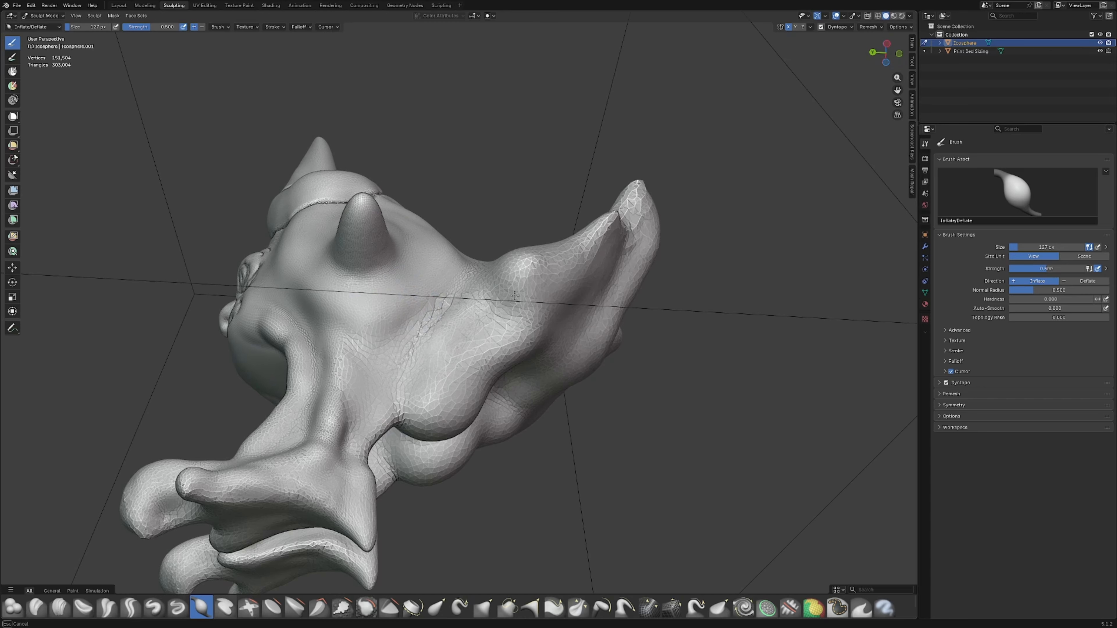
pyautogui.moveTo(515, 296)
pyautogui.mouseDown()
pyautogui.moveTo(497, 307)
pyautogui.moveTo(501, 290)
pyautogui.mouseUp()
pyautogui.moveTo(501, 290); pyautogui.dragTo(534, 311, button='middle')
pyautogui.moveTo(453, 313)
pyautogui.mouseDown()
pyautogui.moveTo(439, 317)
pyautogui.moveTo(486, 263)
pyautogui.mouseUp()
pyautogui.moveTo(531, 262); pyautogui.dragTo(506, 314, button='middle')
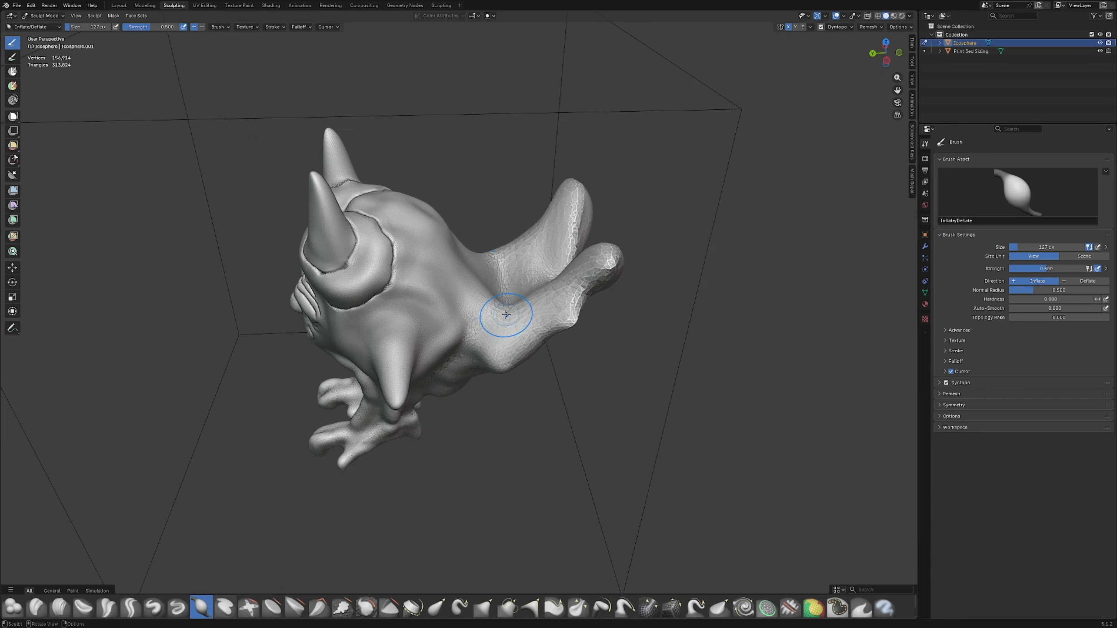
pyautogui.moveTo(474, 322)
pyautogui.mouseDown()
pyautogui.moveTo(490, 301)
pyautogui.moveTo(536, 292)
pyautogui.mouseUp()
pyautogui.moveTo(535, 292); pyautogui.dragTo(533, 246, button='middle')
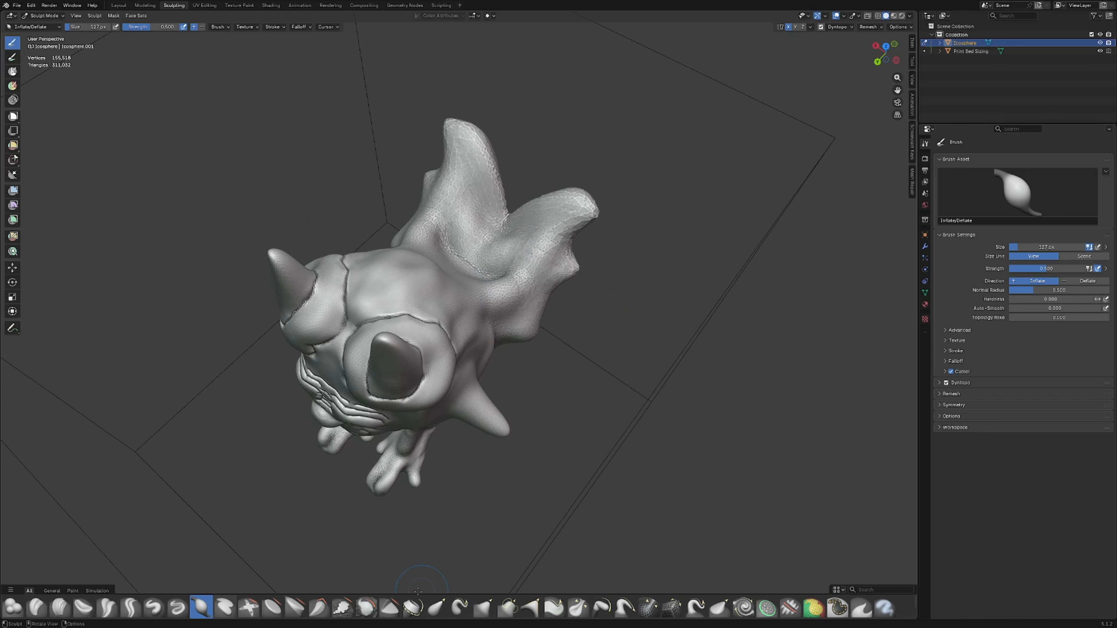
# Switch to the Smooth brush and examine the thickened tail and body from the side, rear and above.
pyautogui.click(366, 608)
pyautogui.moveTo(528, 335); pyautogui.dragTo(559, 319, button='middle')
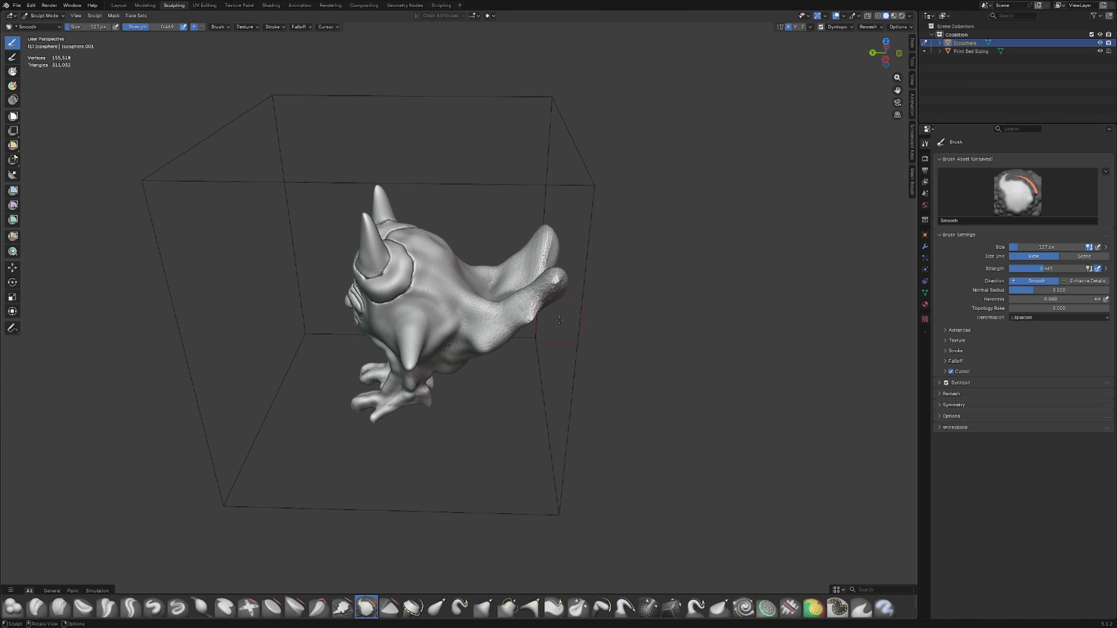
pyautogui.moveTo(556, 280); pyautogui.dragTo(432, 337, button='middle')
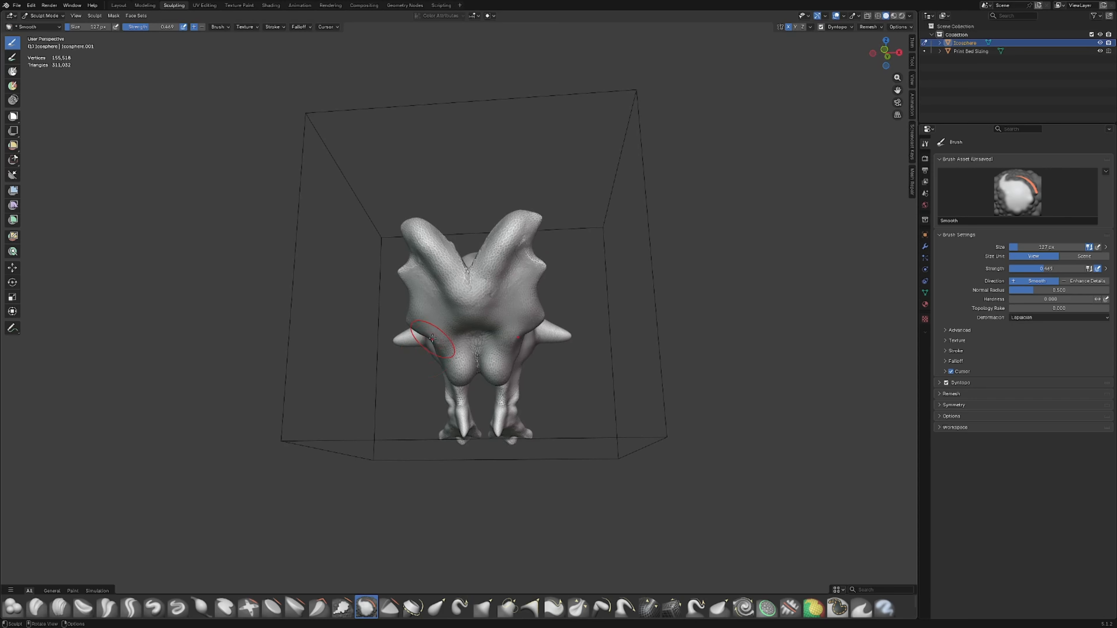
pyautogui.moveTo(474, 371); pyautogui.dragTo(560, 363, button='middle')
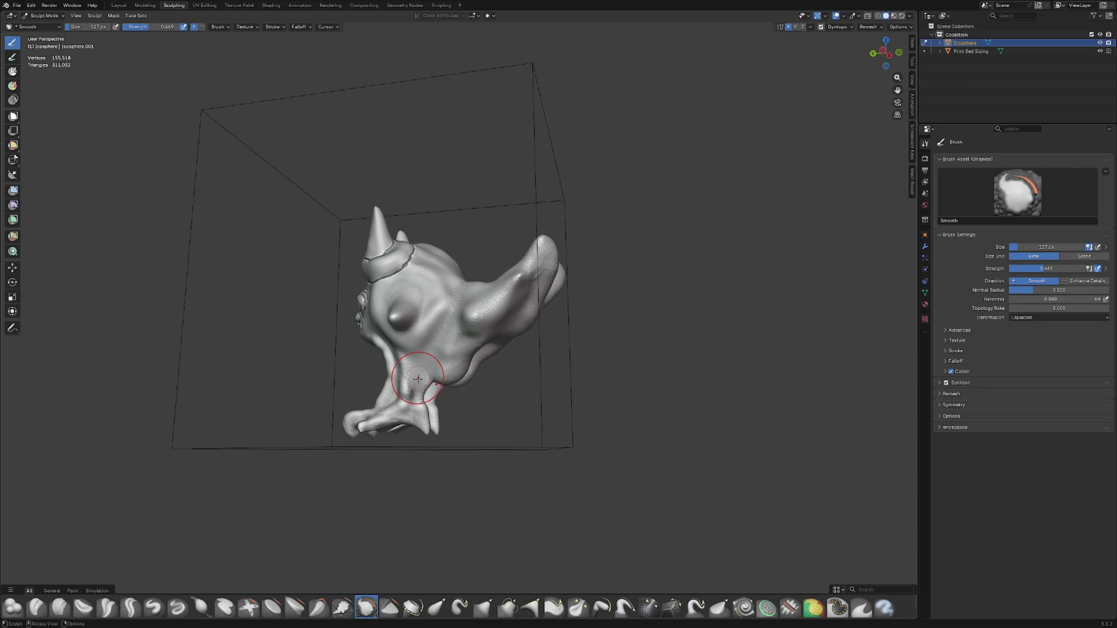
pyautogui.moveTo(420, 372); pyautogui.dragTo(405, 398, button='middle')
pyautogui.scroll(-2, 506, 392)
pyautogui.scroll(2, 407, 396)
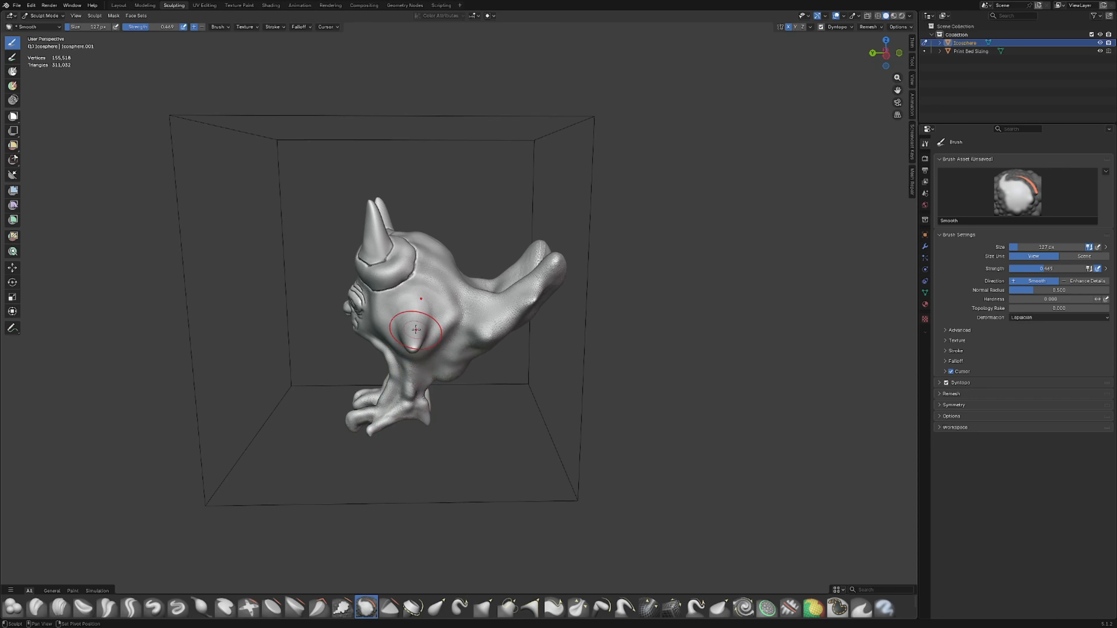
pyautogui.keyDown('shift'); pyautogui.moveTo(415, 329); pyautogui.dragTo(466, 418, button='middle'); pyautogui.keyUp('shift')
pyautogui.scroll(4, 419, 449)
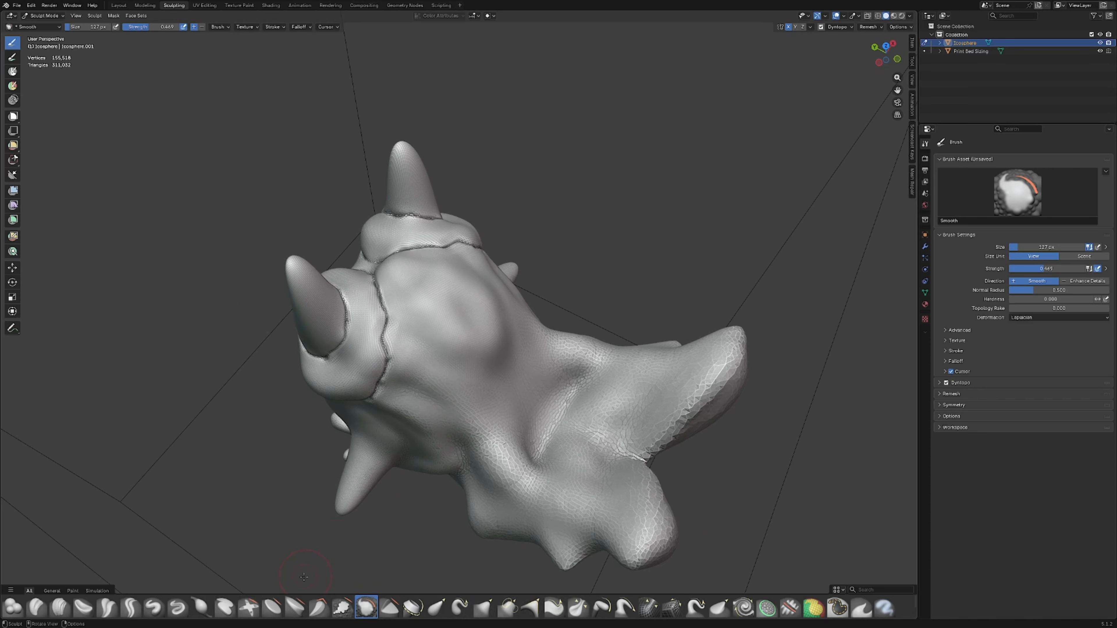
# Draw long raised ridges down both sides of the back with the Draw brush.
pyautogui.click(201, 607)
pyautogui.click(154, 607)
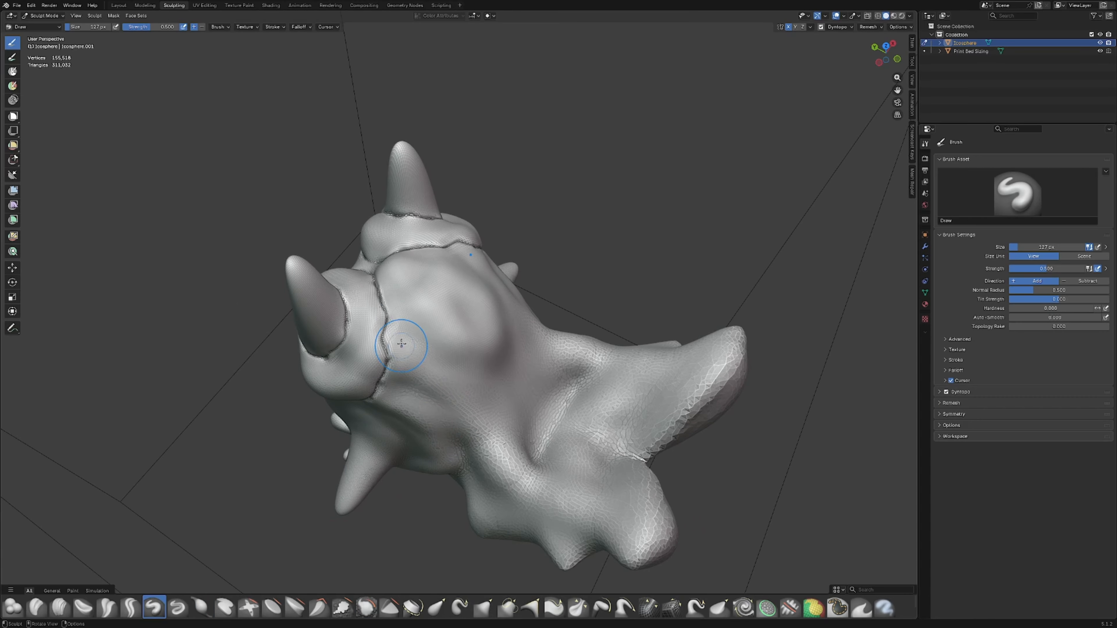
pyautogui.moveTo(398, 275)
pyautogui.mouseDown()
pyautogui.moveTo(392, 325)
pyautogui.moveTo(523, 466)
pyautogui.mouseUp()
pyautogui.scroll(3, 544, 414)
pyautogui.moveTo(544, 413); pyautogui.dragTo(468, 369, button='middle')
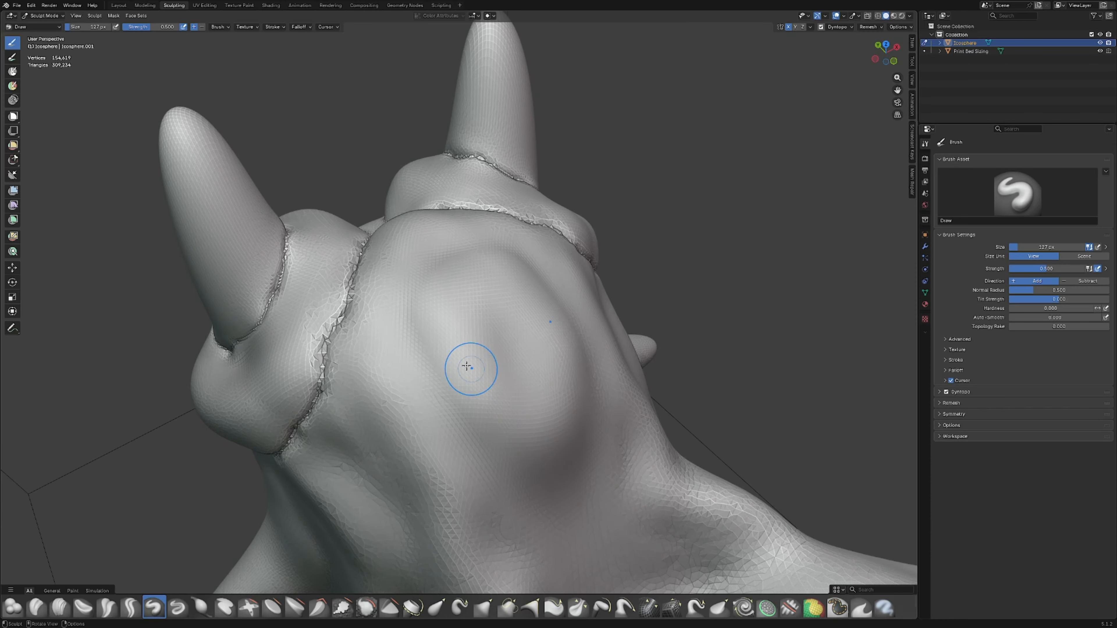
pyautogui.moveTo(429, 271)
pyautogui.mouseDown()
pyautogui.moveTo(396, 352)
pyautogui.moveTo(466, 462)
pyautogui.moveTo(568, 501)
pyautogui.mouseUp()
# Draw branching raised lines across the lower back toward the base of the tail.
pyautogui.scroll(3, 495, 383)
pyautogui.keyDown('shift'); pyautogui.moveTo(496, 382); pyautogui.dragTo(409, 223, button='middle'); pyautogui.keyUp('shift')
pyautogui.scroll(2, 392, 275)
pyautogui.moveTo(335, 237)
pyautogui.mouseDown()
pyautogui.moveTo(335, 271)
pyautogui.moveTo(446, 349)
pyautogui.moveTo(417, 475)
pyautogui.moveTo(429, 552)
pyautogui.mouseUp()
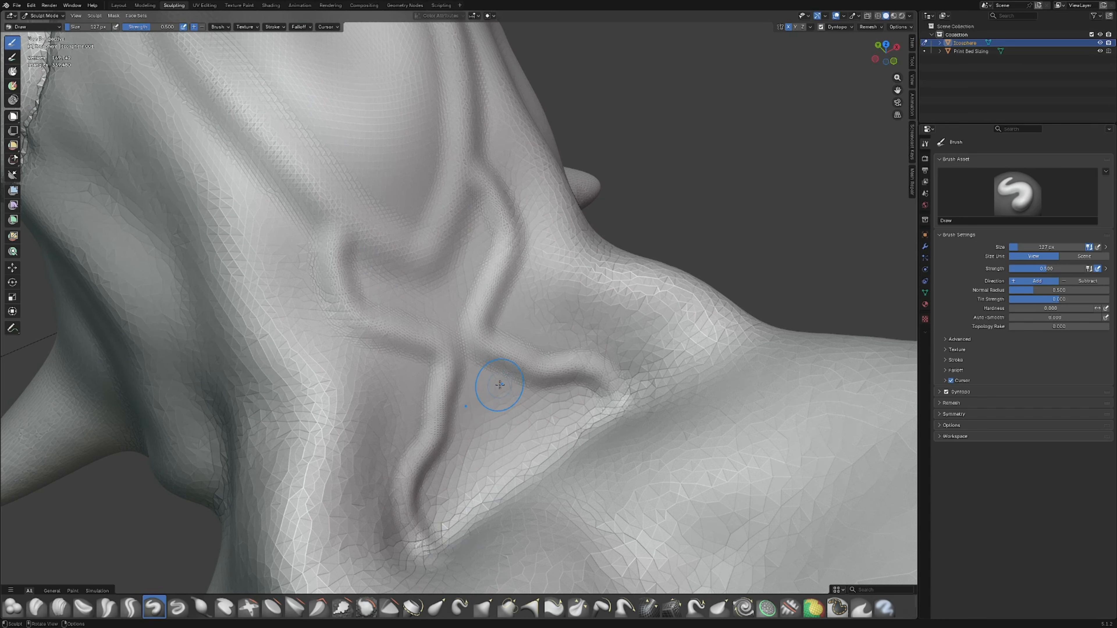
pyautogui.moveTo(500, 384); pyautogui.dragTo(513, 493)
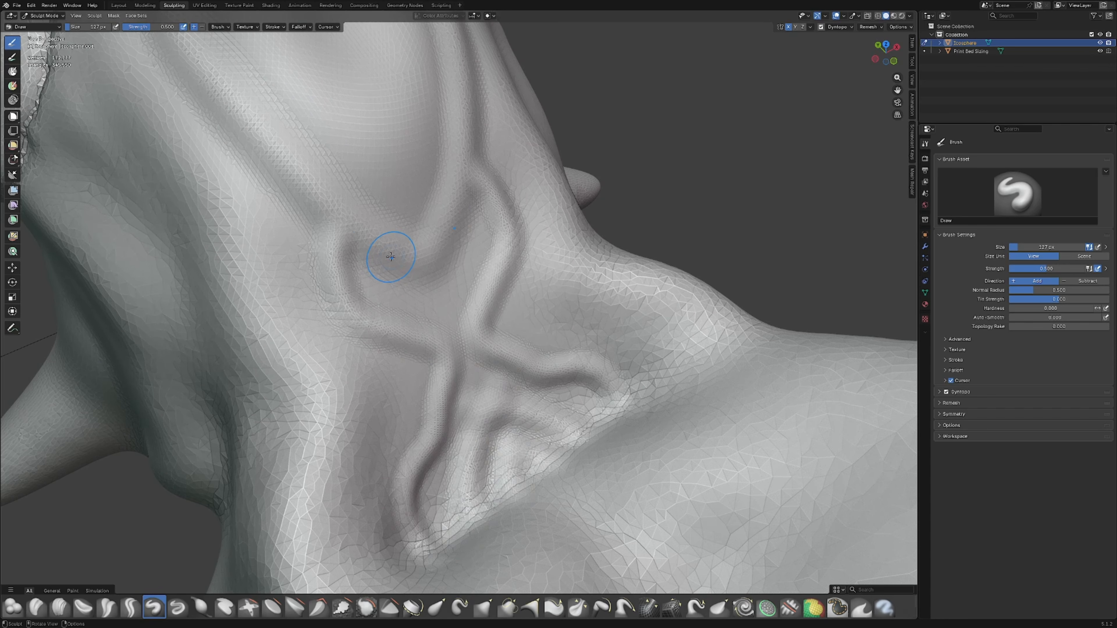
# Draw two parallel ridges on the upper back and surround them with mirrored angular raised outlines.
pyautogui.moveTo(396, 215)
pyautogui.mouseDown(button='middle')
pyautogui.moveTo(499, 206)
pyautogui.moveTo(428, 324)
pyautogui.moveTo(352, 262)
pyautogui.mouseUp(button='middle')
pyautogui.moveTo(338, 268); pyautogui.dragTo(488, 539)
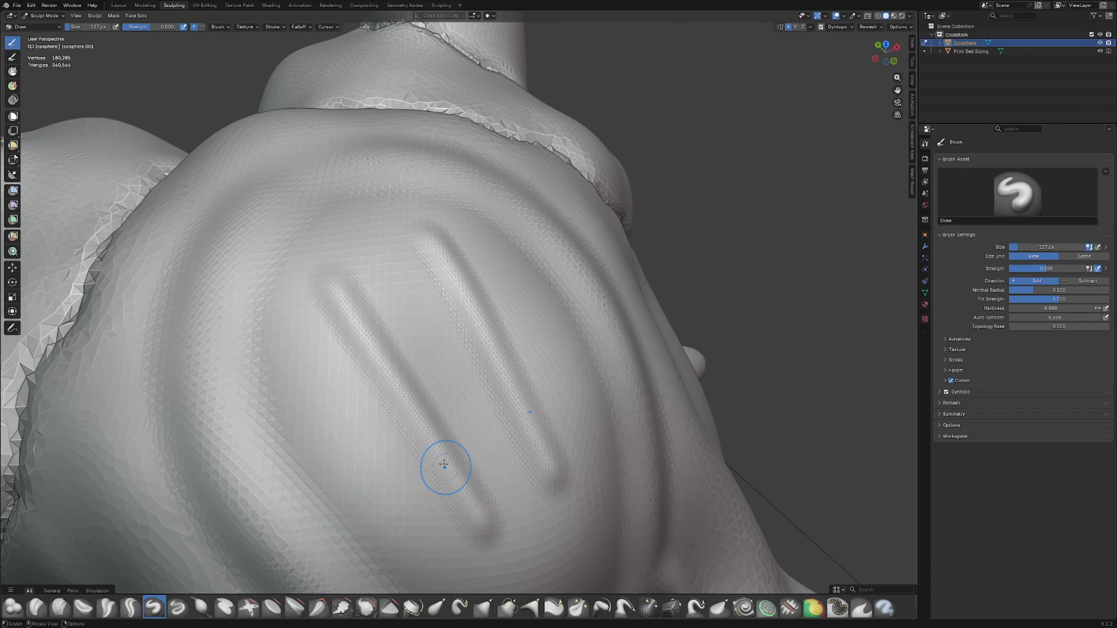
pyautogui.moveTo(372, 314); pyautogui.dragTo(299, 514)
pyautogui.moveTo(417, 437)
pyautogui.mouseDown()
pyautogui.moveTo(394, 557)
pyautogui.moveTo(332, 555)
pyautogui.mouseUp()
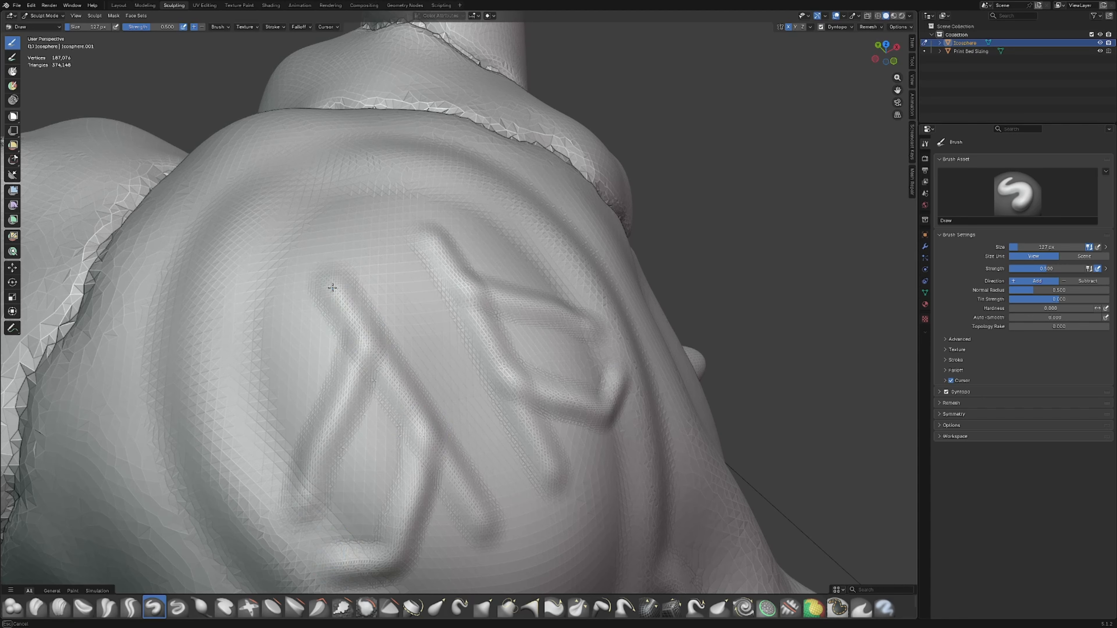
pyautogui.moveTo(332, 288)
pyautogui.mouseDown()
pyautogui.moveTo(227, 286)
pyautogui.moveTo(200, 436)
pyautogui.mouseUp()
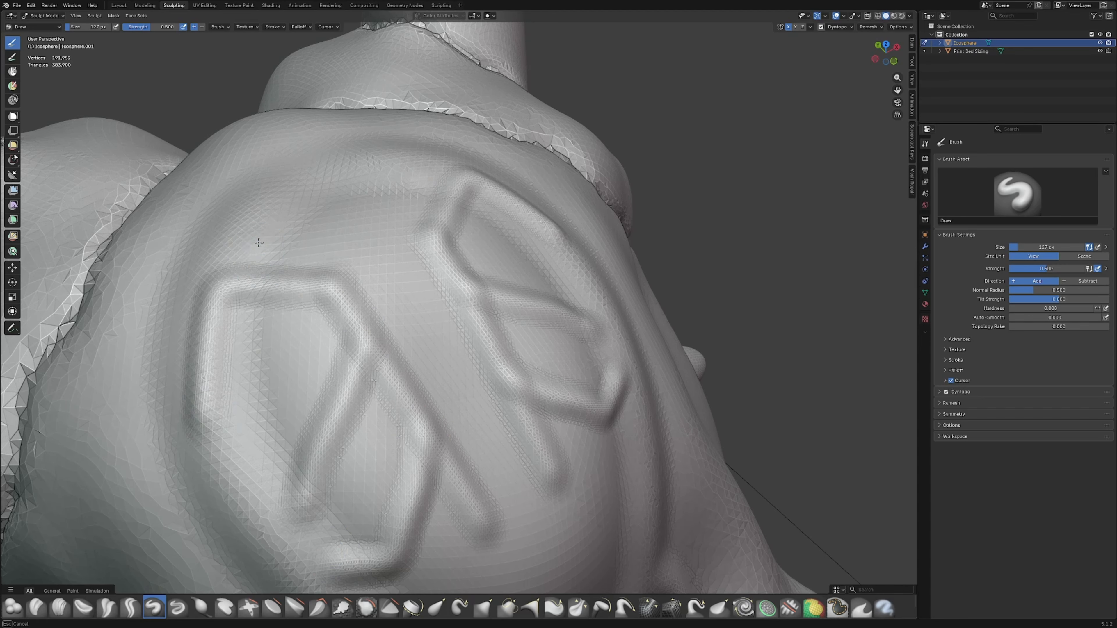
pyautogui.moveTo(258, 243)
pyautogui.mouseDown()
pyautogui.moveTo(282, 205)
pyautogui.moveTo(349, 239)
pyautogui.mouseUp()
# Connect the upper-back ridges with crossing strokes and extend the raised pattern over the mid back.
pyautogui.keyDown('shift'); pyautogui.moveTo(437, 325); pyautogui.dragTo(406, 252, button='middle'); pyautogui.keyUp('shift')
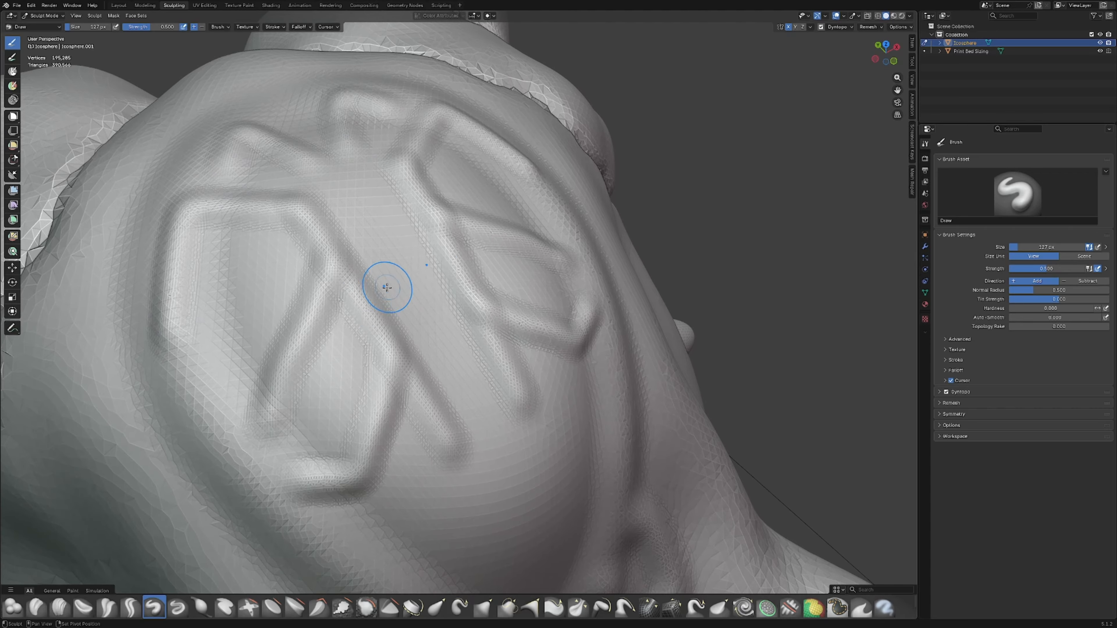
pyautogui.moveTo(387, 287); pyautogui.dragTo(396, 199)
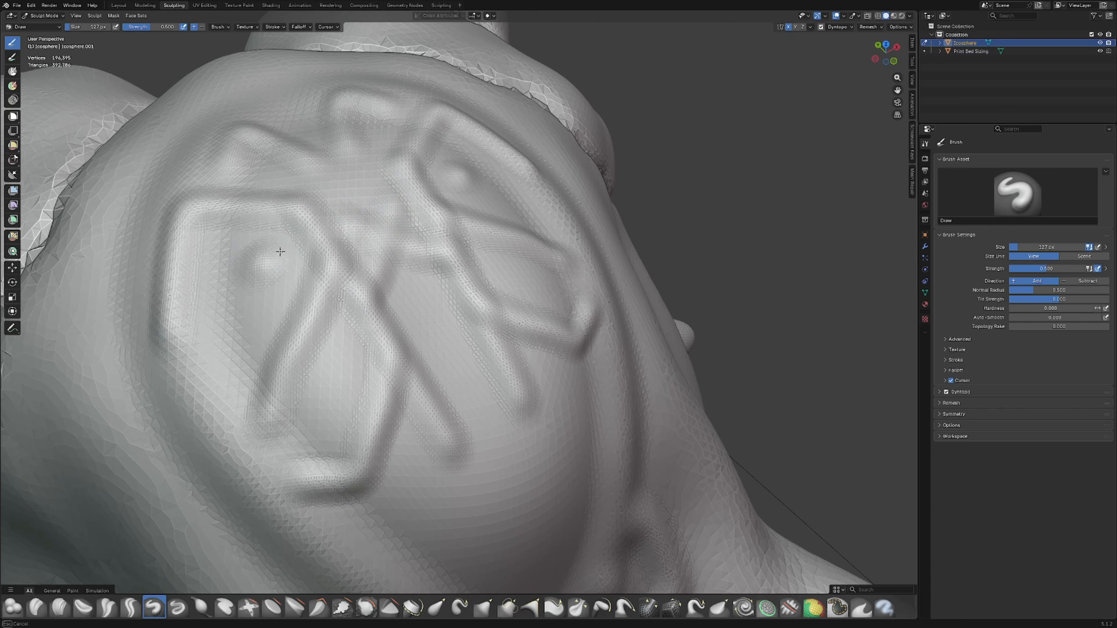
pyautogui.moveTo(268, 248); pyautogui.dragTo(431, 172)
pyautogui.moveTo(339, 401)
pyautogui.mouseDown()
pyautogui.moveTo(493, 275)
pyautogui.moveTo(499, 286)
pyautogui.mouseUp()
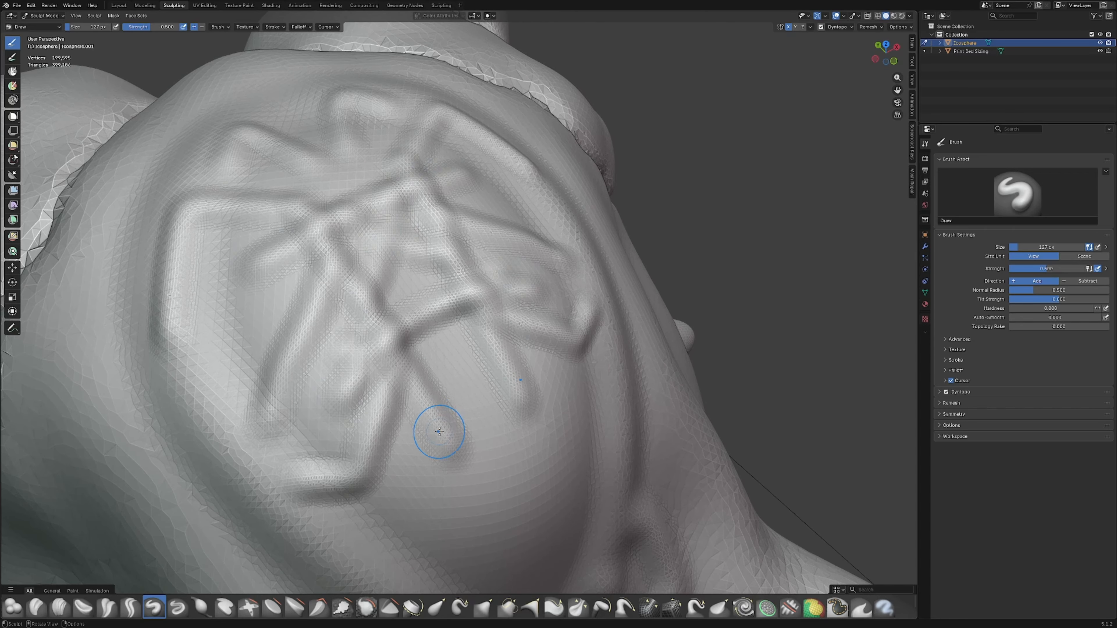
pyautogui.moveTo(440, 432); pyautogui.dragTo(413, 574)
pyautogui.moveTo(469, 479)
pyautogui.mouseDown()
pyautogui.moveTo(550, 497)
pyautogui.moveTo(541, 550)
pyautogui.moveTo(681, 501)
pyautogui.moveTo(646, 325)
pyautogui.mouseUp()
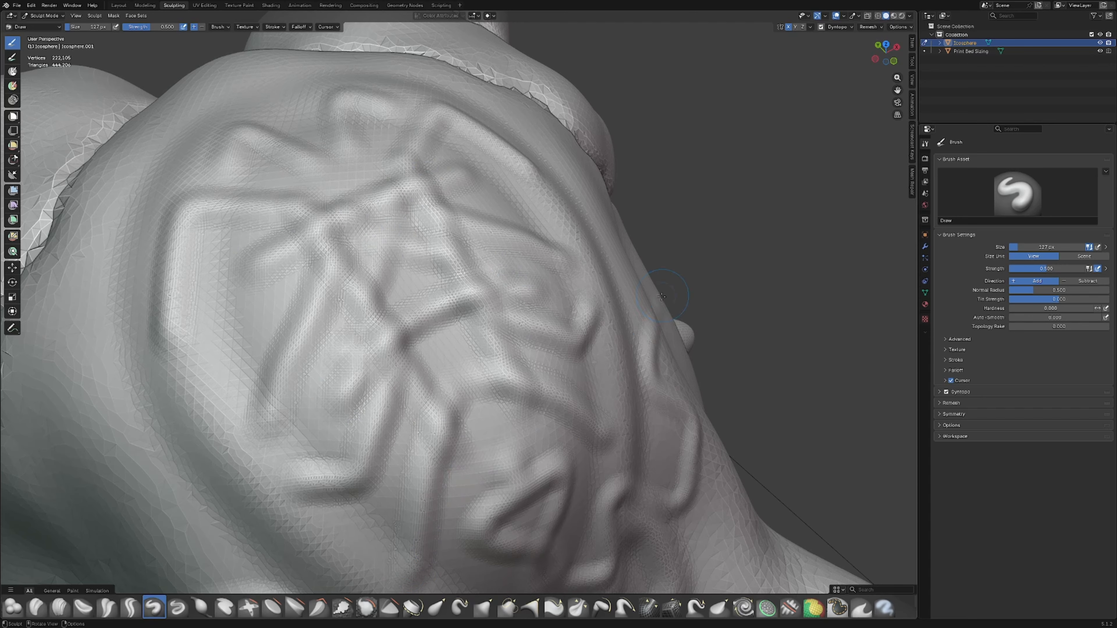
# Examine the raised back pattern, the side of the body and the front of the face.
pyautogui.scroll(-6, 530, 374)
pyautogui.moveTo(418, 407)
pyautogui.mouseDown(button='middle')
pyautogui.moveTo(501, 383)
pyautogui.moveTo(730, 229)
pyautogui.moveTo(637, 308)
pyautogui.moveTo(511, 375)
pyautogui.moveTo(442, 373)
pyautogui.mouseUp(button='middle')
pyautogui.scroll(5, 509, 374)
pyautogui.scroll(-5, 499, 376)
pyautogui.scroll(-6, 442, 373)
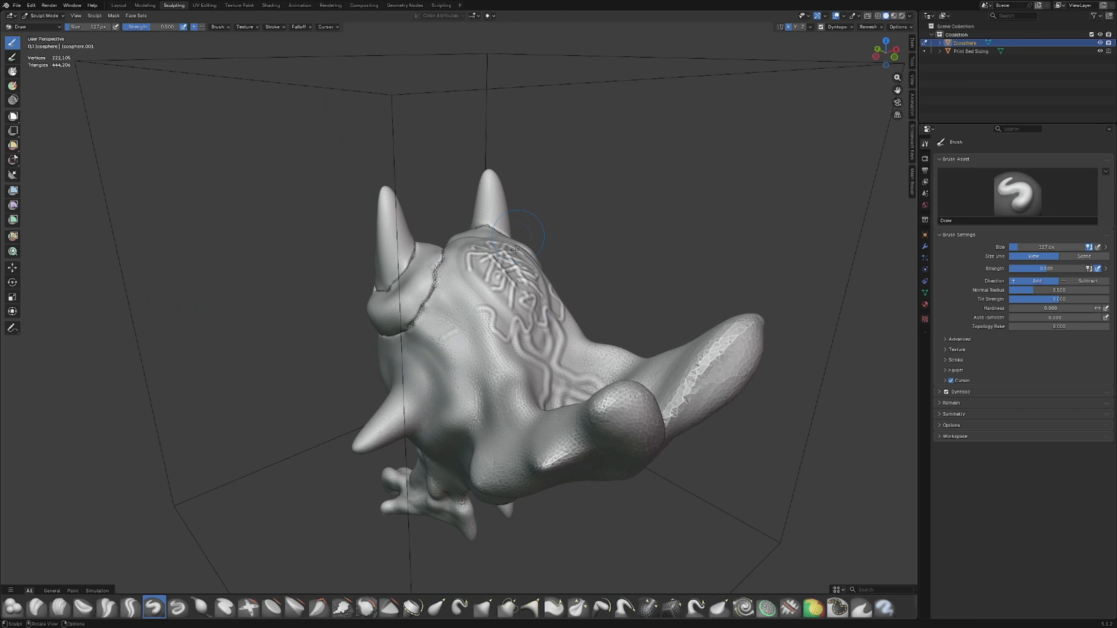
pyautogui.scroll(3, 515, 249)
pyautogui.moveTo(514, 249); pyautogui.dragTo(468, 327, button='middle')
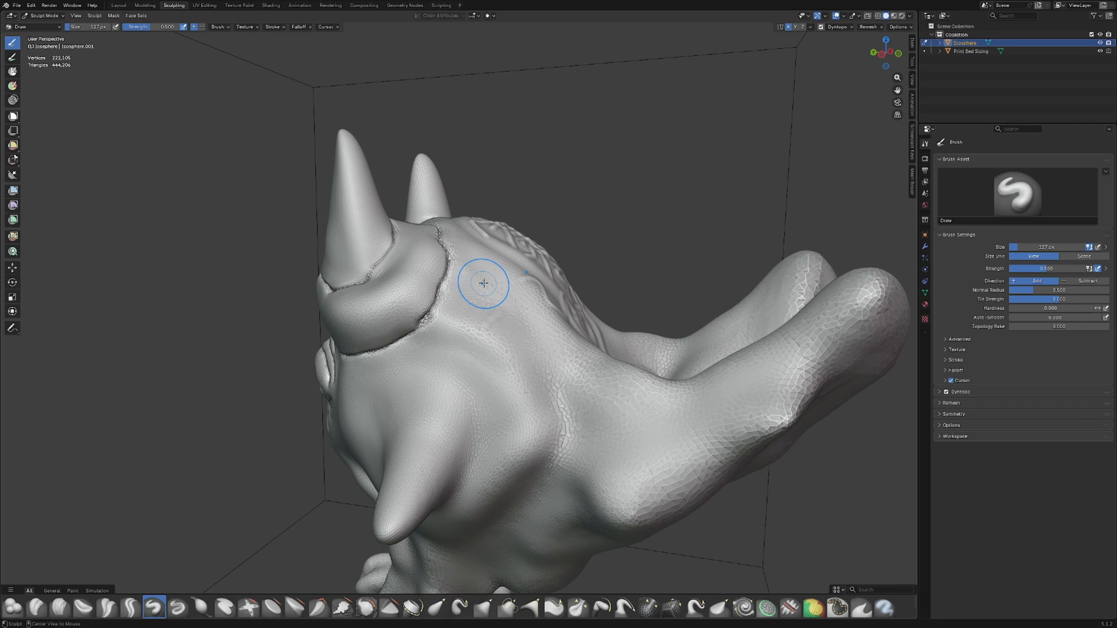
pyautogui.moveTo(482, 283); pyautogui.dragTo(449, 410, button='middle')
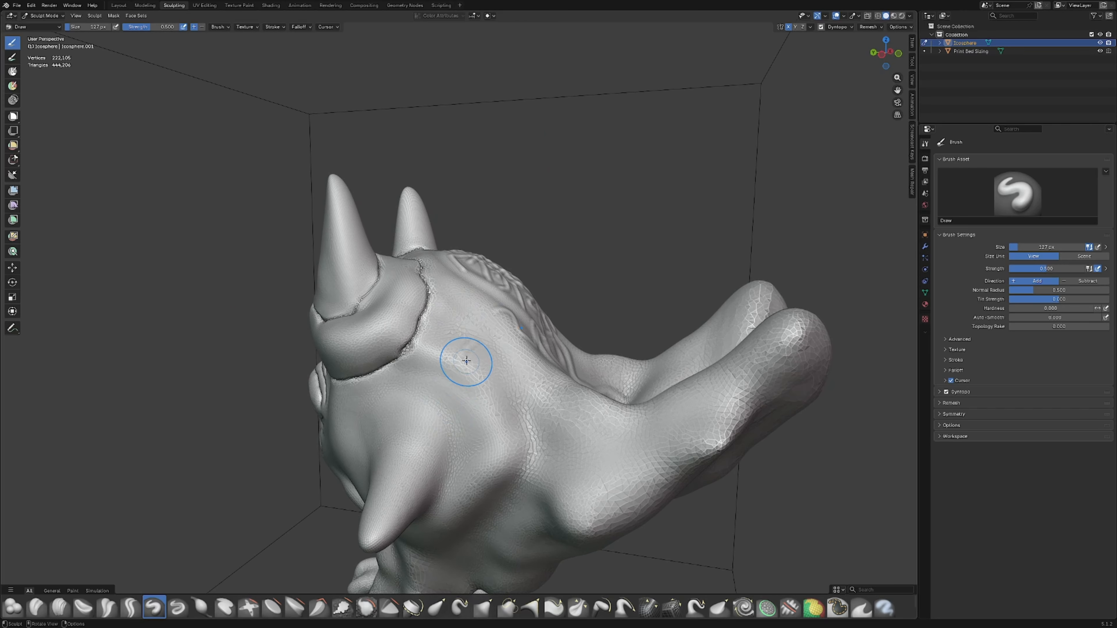
pyautogui.moveTo(430, 358)
pyautogui.mouseDown(button='middle')
pyautogui.moveTo(550, 354)
pyautogui.moveTo(385, 356)
pyautogui.moveTo(481, 364)
pyautogui.moveTo(417, 351)
pyautogui.mouseUp(button='middle')
pyautogui.scroll(4, 391, 352)
pyautogui.keyDown('alt'); pyautogui.middleClick(329, 315); pyautogui.keyUp('alt')
pyautogui.scroll(-6, 496, 357)
pyautogui.scroll(5, 481, 364)
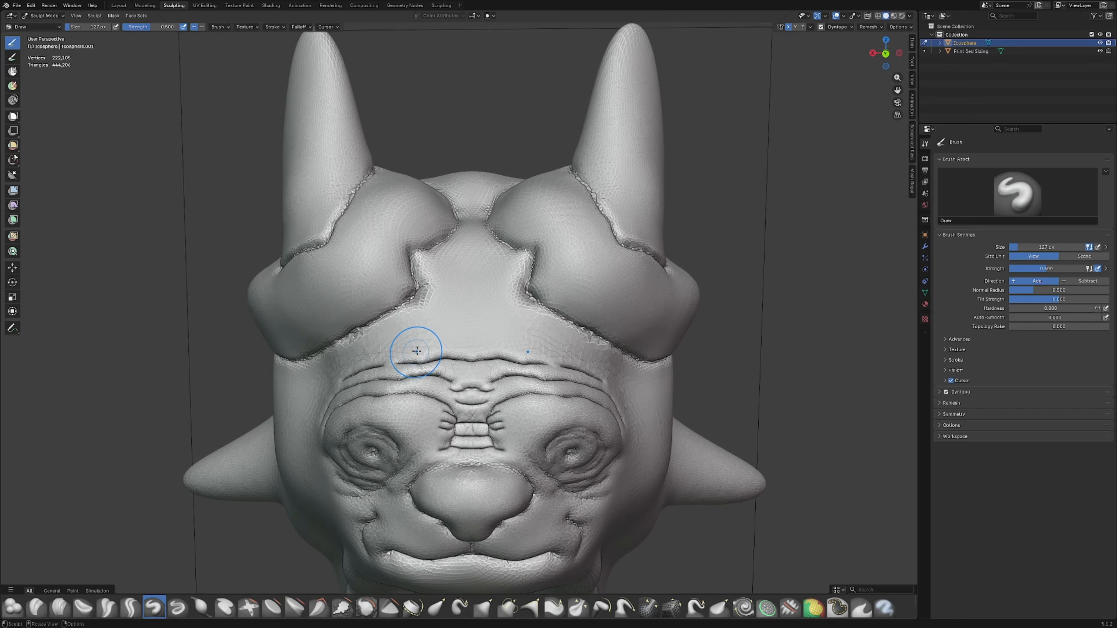
# Draw a mirrored pattern of curling raised lines on the forehead above the brow wrinkles.
pyautogui.scroll(5, 417, 351)
pyautogui.moveTo(441, 177)
pyautogui.mouseDown()
pyautogui.moveTo(397, 200)
pyautogui.moveTo(436, 305)
pyautogui.moveTo(365, 340)
pyautogui.moveTo(283, 348)
pyautogui.moveTo(317, 409)
pyautogui.moveTo(409, 395)
pyautogui.moveTo(475, 420)
pyautogui.moveTo(499, 407)
pyautogui.mouseUp()
pyautogui.moveTo(447, 319)
pyautogui.mouseDown()
pyautogui.moveTo(467, 374)
pyautogui.moveTo(457, 395)
pyautogui.mouseUp()
pyautogui.moveTo(371, 335); pyautogui.dragTo(378, 391)
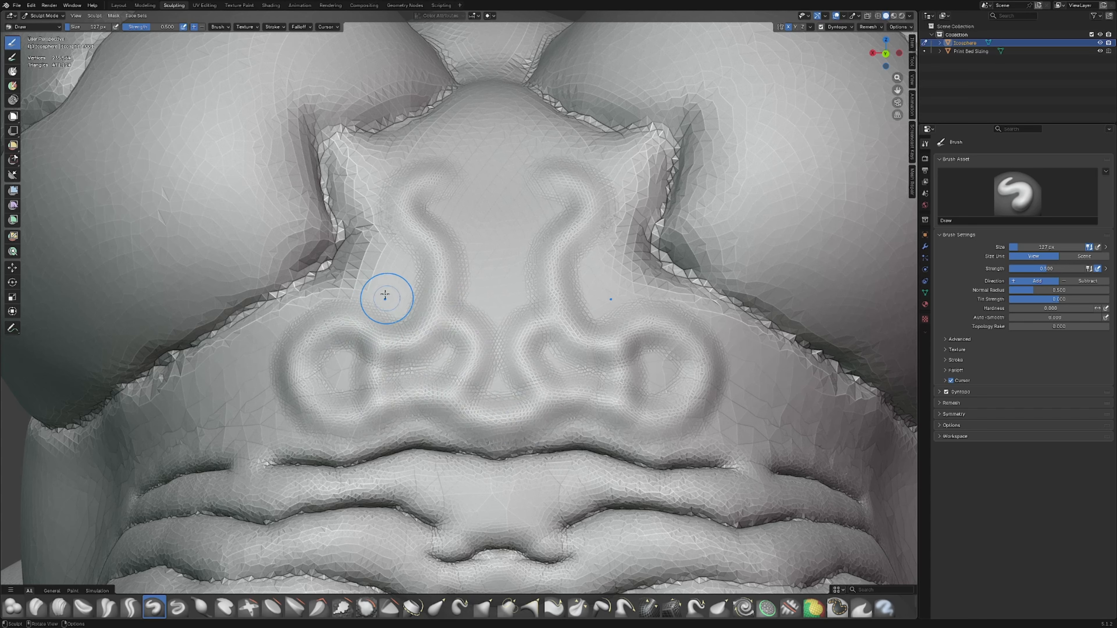
pyautogui.moveTo(330, 254)
pyautogui.mouseDown()
pyautogui.moveTo(378, 285)
pyautogui.moveTo(398, 243)
pyautogui.moveTo(444, 237)
pyautogui.moveTo(480, 261)
pyautogui.moveTo(449, 204)
pyautogui.moveTo(370, 182)
pyautogui.moveTo(341, 155)
pyautogui.mouseUp()
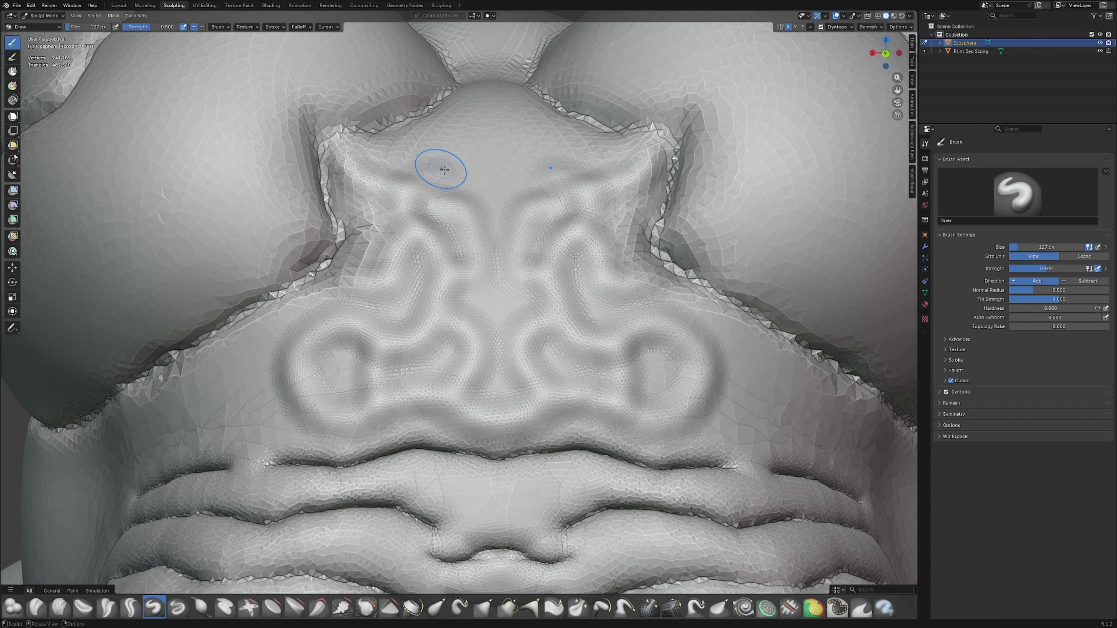
pyautogui.moveTo(438, 170)
pyautogui.mouseDown()
pyautogui.moveTo(451, 150)
pyautogui.moveTo(419, 128)
pyautogui.mouseUp()
# Draw short curved ridges upward through the narrow gap between the rounded ear bases.
pyautogui.scroll(-4, 445, 135)
pyautogui.moveTo(446, 299)
pyautogui.mouseDown(button='middle')
pyautogui.moveTo(446, 328)
pyautogui.moveTo(441, 304)
pyautogui.mouseUp(button='middle')
pyautogui.scroll(2, 445, 328)
pyautogui.moveTo(440, 286)
pyautogui.mouseDown()
pyautogui.moveTo(436, 231)
pyautogui.moveTo(458, 217)
pyautogui.mouseUp()
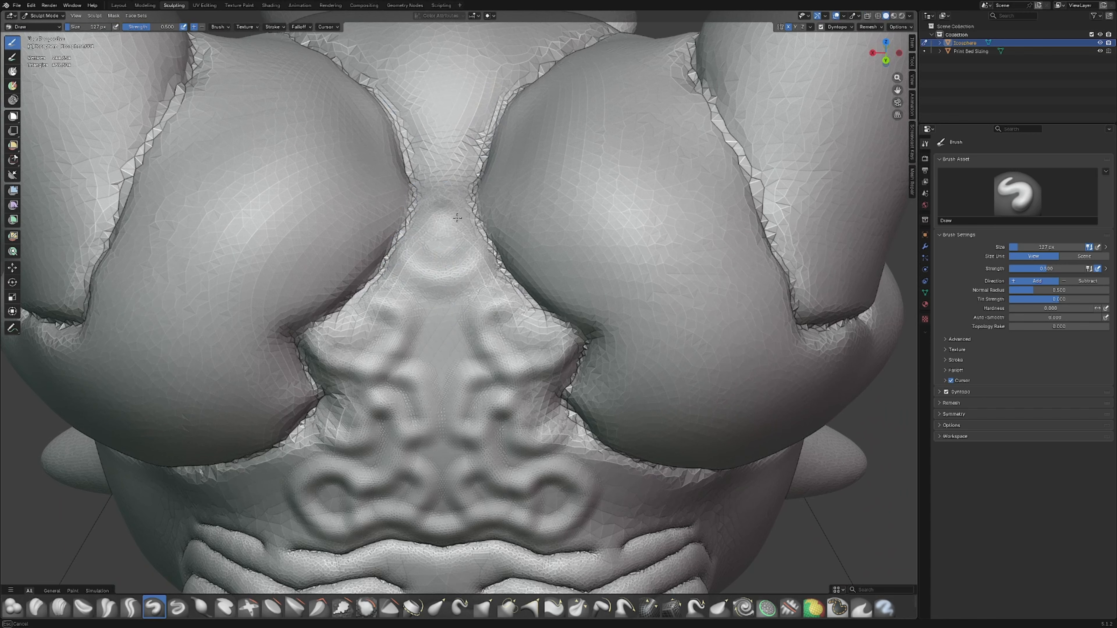
pyautogui.moveTo(432, 131)
pyautogui.mouseDown()
pyautogui.moveTo(439, 179)
pyautogui.moveTo(406, 118)
pyautogui.moveTo(443, 63)
pyautogui.mouseUp()
pyautogui.scroll(-3, 452, 127)
pyautogui.moveTo(452, 128)
pyautogui.keyDown('shift'); pyautogui.mouseDown(button='middle')
pyautogui.moveTo(451, 374)
pyautogui.moveTo(402, 409)
pyautogui.mouseUp(button='middle'); pyautogui.keyUp('shift')
pyautogui.scroll(2, 413, 370)
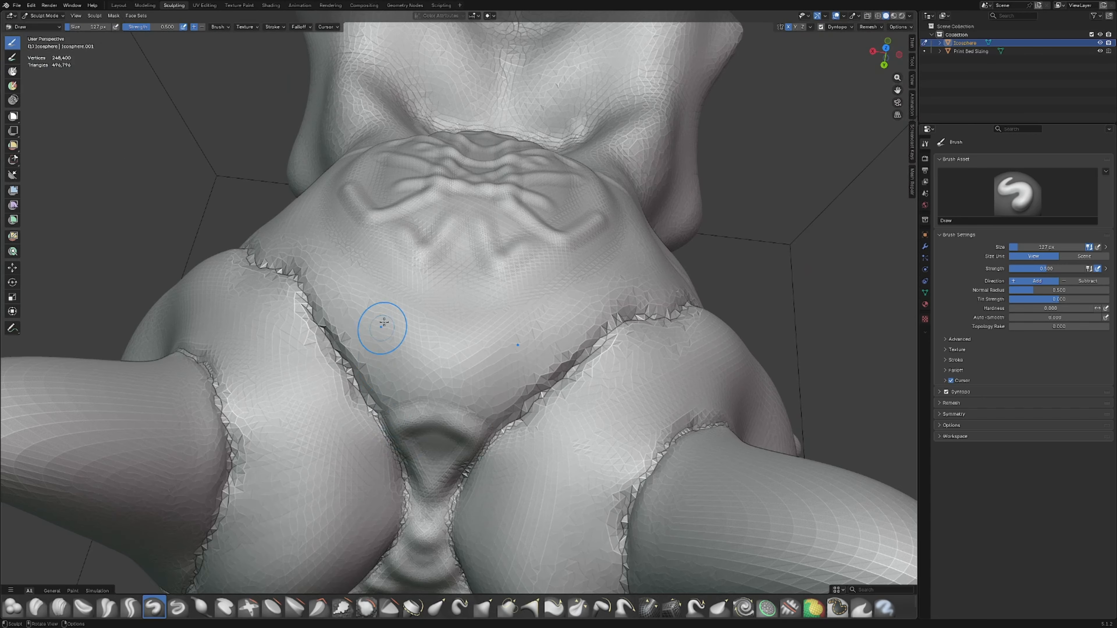
# Draw mirrored raised spirals on the back behind the ear bases and continue the curling pattern down the body's side.
pyautogui.moveTo(389, 270)
pyautogui.mouseDown()
pyautogui.moveTo(353, 310)
pyautogui.moveTo(396, 369)
pyautogui.moveTo(392, 326)
pyautogui.mouseUp()
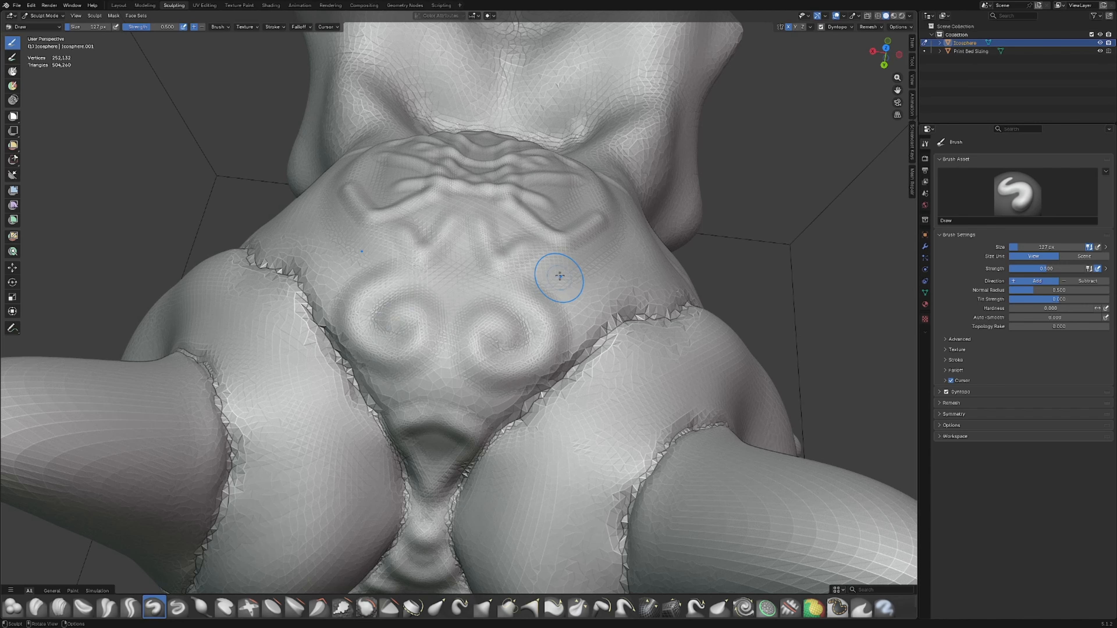
pyautogui.moveTo(563, 278)
pyautogui.mouseDown()
pyautogui.moveTo(588, 306)
pyautogui.moveTo(619, 263)
pyautogui.moveTo(655, 273)
pyautogui.mouseUp()
pyautogui.moveTo(671, 264); pyautogui.dragTo(554, 258, button='middle')
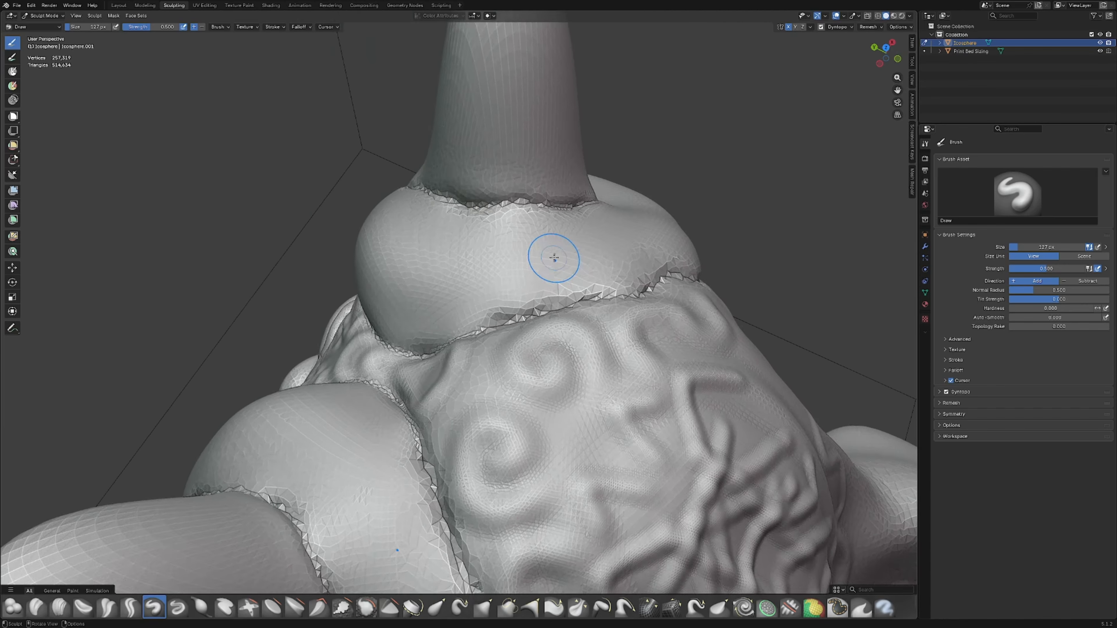
pyautogui.scroll(-6, 554, 258)
pyautogui.scroll(2, 571, 425)
pyautogui.keyDown('shift'); pyautogui.moveTo(568, 424); pyautogui.dragTo(509, 118, button='middle'); pyautogui.keyUp('shift')
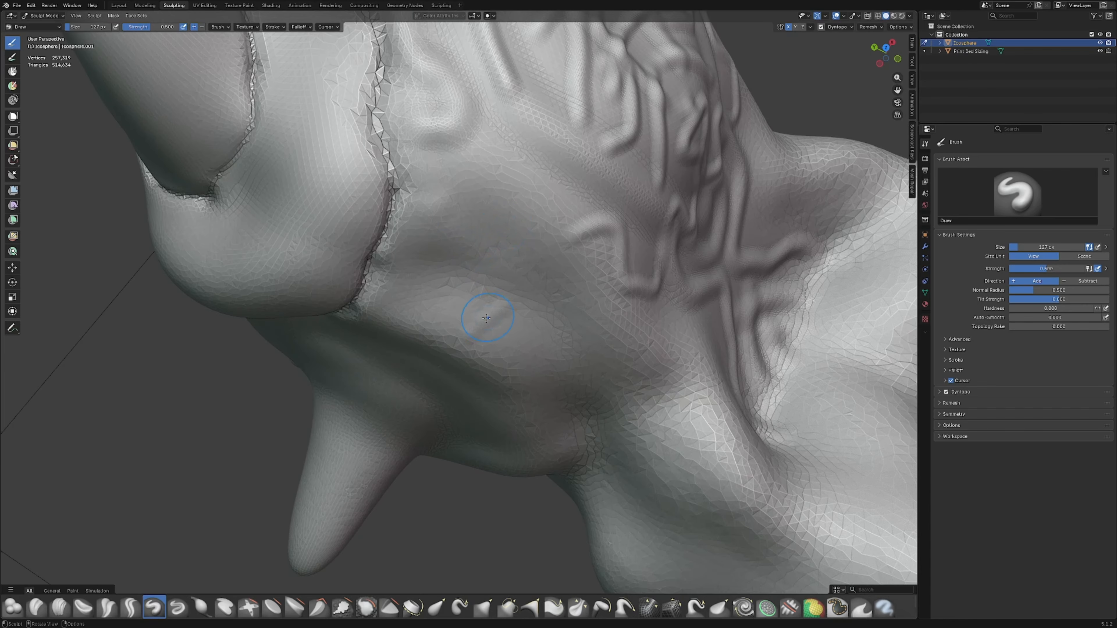
pyautogui.moveTo(486, 318)
pyautogui.mouseDown()
pyautogui.moveTo(503, 293)
pyautogui.moveTo(440, 312)
pyautogui.moveTo(409, 264)
pyautogui.moveTo(462, 189)
pyautogui.moveTo(515, 230)
pyautogui.moveTo(508, 152)
pyautogui.mouseUp()
# Draw long curved raised ridges running down the body's side below the spirals.
pyautogui.scroll(-3, 509, 152)
pyautogui.moveTo(582, 442); pyautogui.dragTo(554, 187, button='middle')
pyautogui.moveTo(553, 187); pyautogui.dragTo(471, 344)
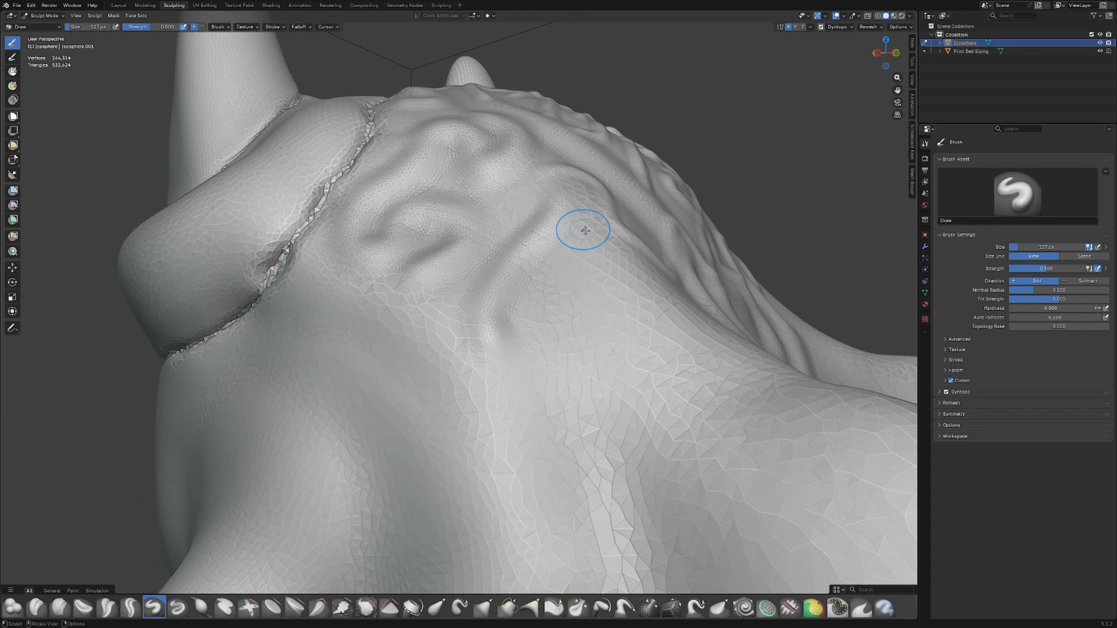
pyautogui.moveTo(584, 230); pyautogui.dragTo(517, 435)
pyautogui.moveTo(615, 259)
pyautogui.mouseDown()
pyautogui.moveTo(559, 465)
pyautogui.moveTo(545, 476)
pyautogui.mouseUp()
# Cut grooves between the long side ridges with the Crease Sharp brush, undoing and redrawing the second groove.
pyautogui.scroll(-4, 540, 418)
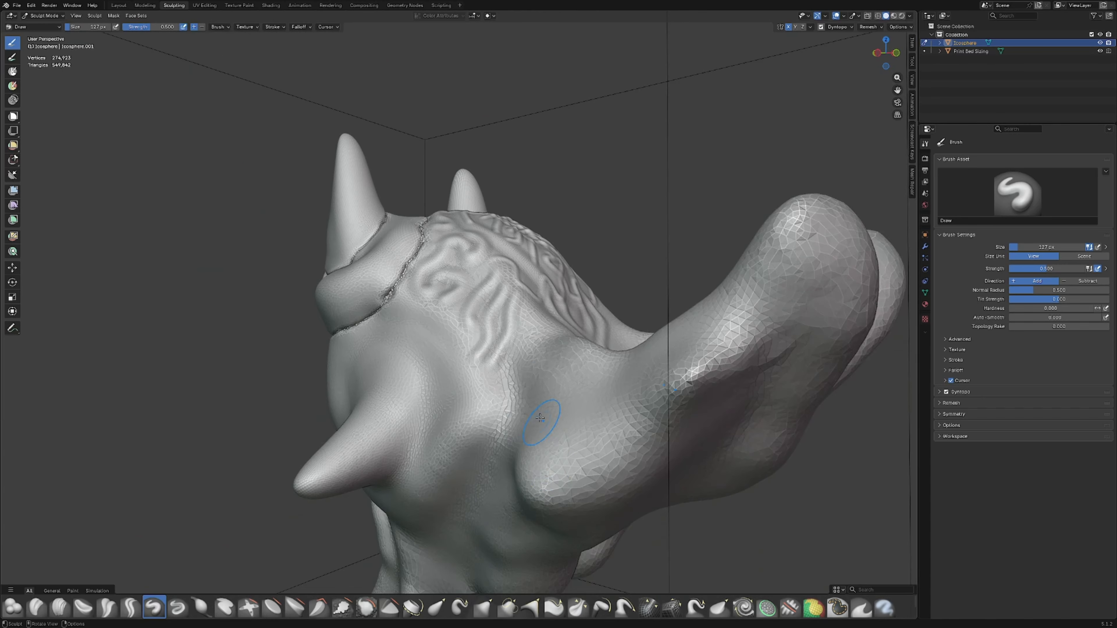
pyautogui.moveTo(540, 417); pyautogui.dragTo(557, 428, button='middle')
pyautogui.click(129, 612)
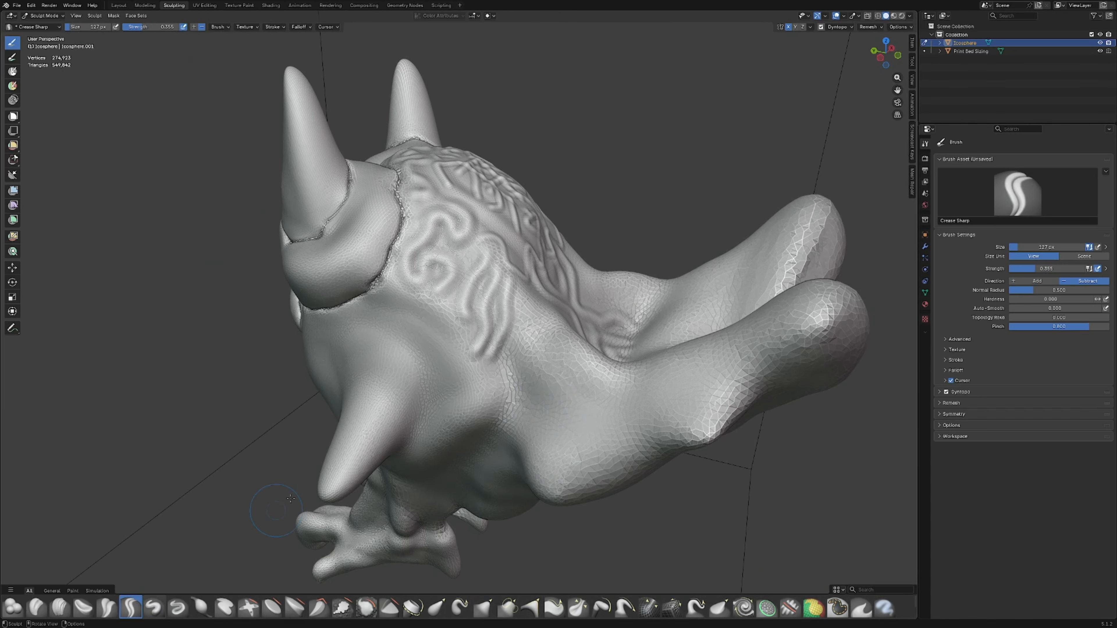
pyautogui.scroll(3, 558, 278)
pyautogui.moveTo(534, 249); pyautogui.dragTo(518, 296)
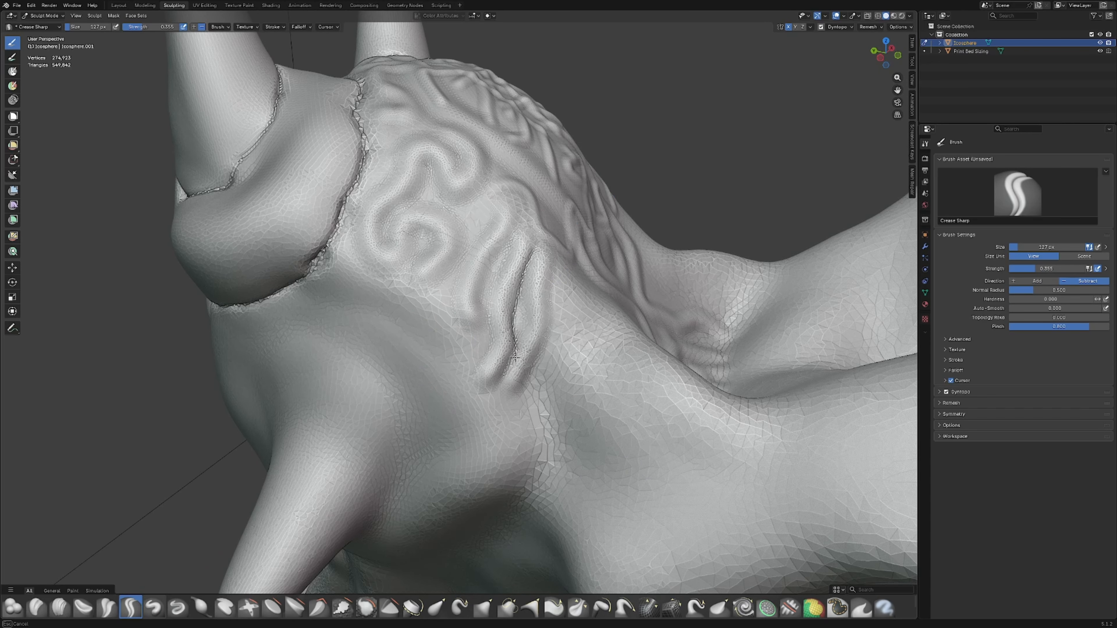
pyautogui.moveTo(515, 357); pyautogui.dragTo(514, 376)
pyautogui.moveTo(508, 229)
pyautogui.mouseDown()
pyautogui.moveTo(488, 266)
pyautogui.moveTo(468, 382)
pyautogui.mouseUp()
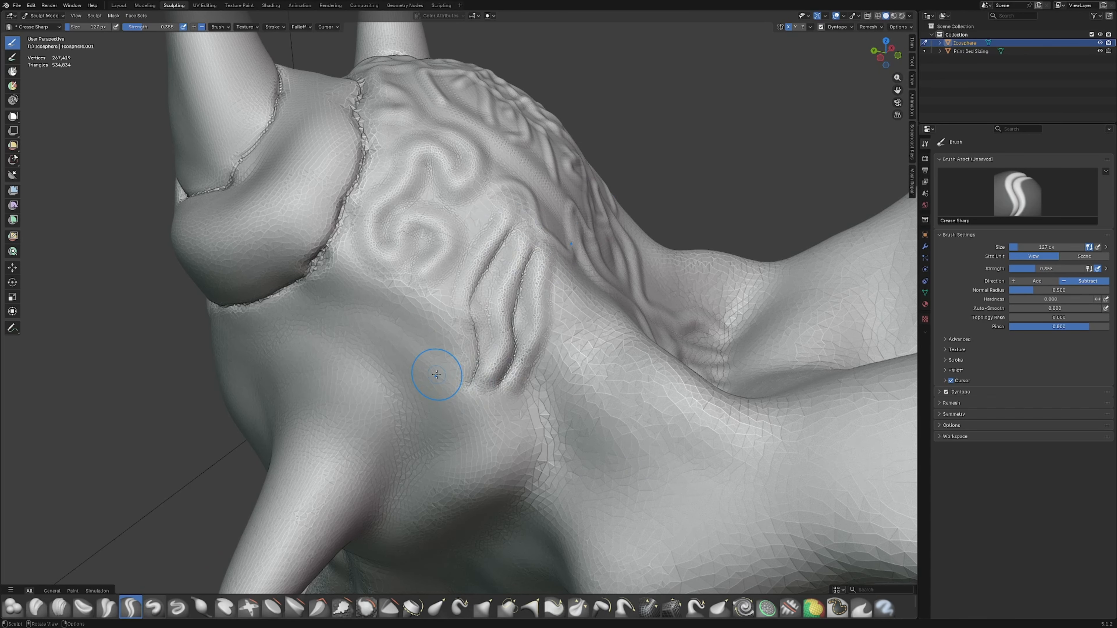
pyautogui.hotkey('ctrl', 'z')
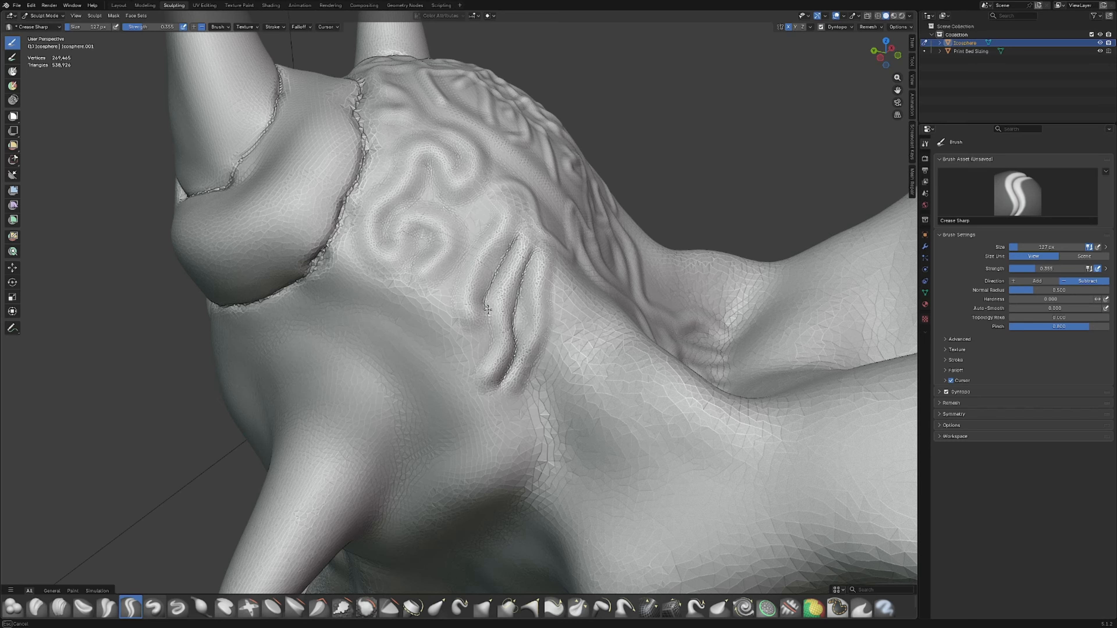
pyautogui.moveTo(487, 310); pyautogui.dragTo(485, 350)
# Smooth the sharp grooves between the side ridges and recut them more softly with the Crease Polish brush.
pyautogui.scroll(-2, 486, 351)
pyautogui.moveTo(486, 351)
pyautogui.mouseDown(button='middle')
pyautogui.moveTo(501, 352)
pyautogui.moveTo(401, 365)
pyautogui.moveTo(517, 364)
pyautogui.mouseUp(button='middle')
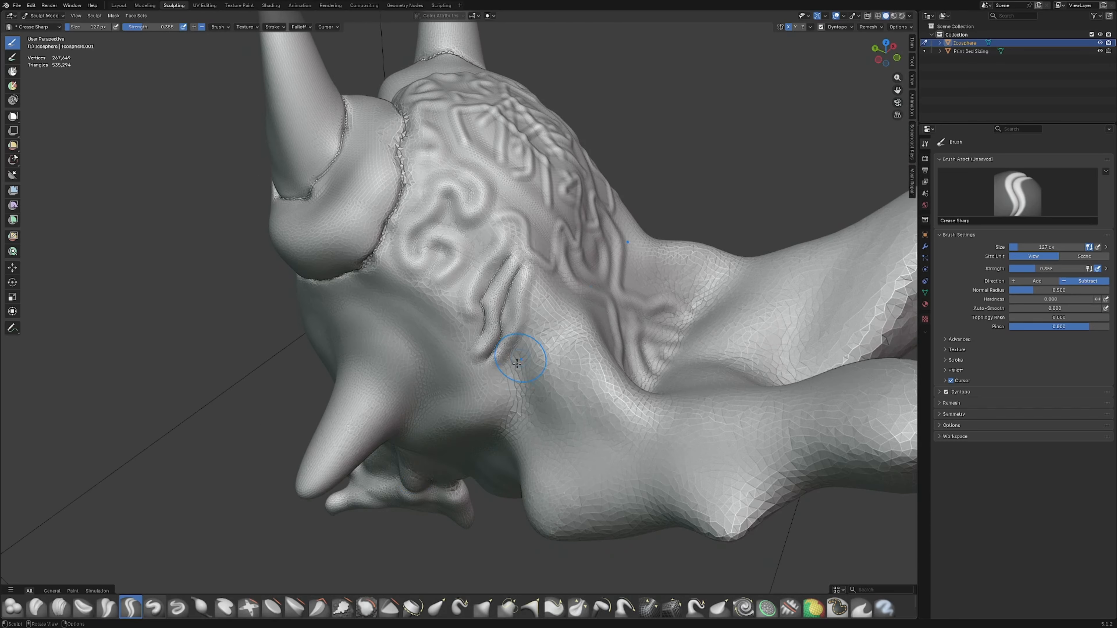
pyautogui.scroll(3, 517, 363)
pyautogui.press('shift')
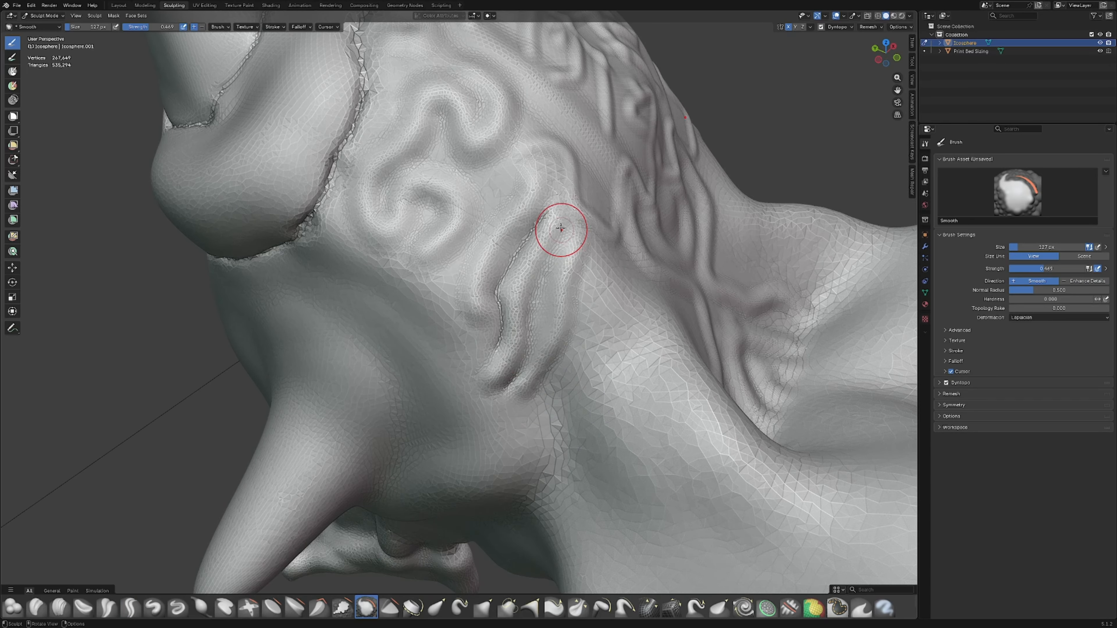
pyautogui.moveTo(560, 228); pyautogui.dragTo(510, 371)
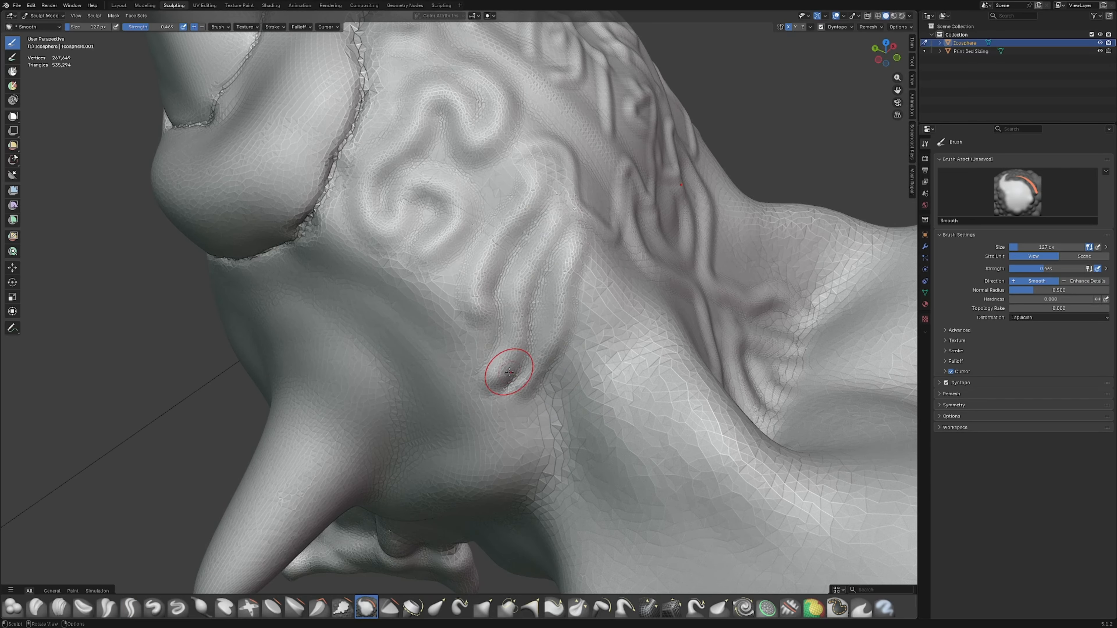
pyautogui.click(111, 612)
pyautogui.moveTo(548, 208)
pyautogui.mouseDown()
pyautogui.moveTo(511, 250)
pyautogui.moveTo(532, 333)
pyautogui.mouseUp()
# Crease along the raised back pattern with Crease Polish, from the crossing ridges above the tail up to the central upper-back lines.
pyautogui.scroll(-5, 536, 361)
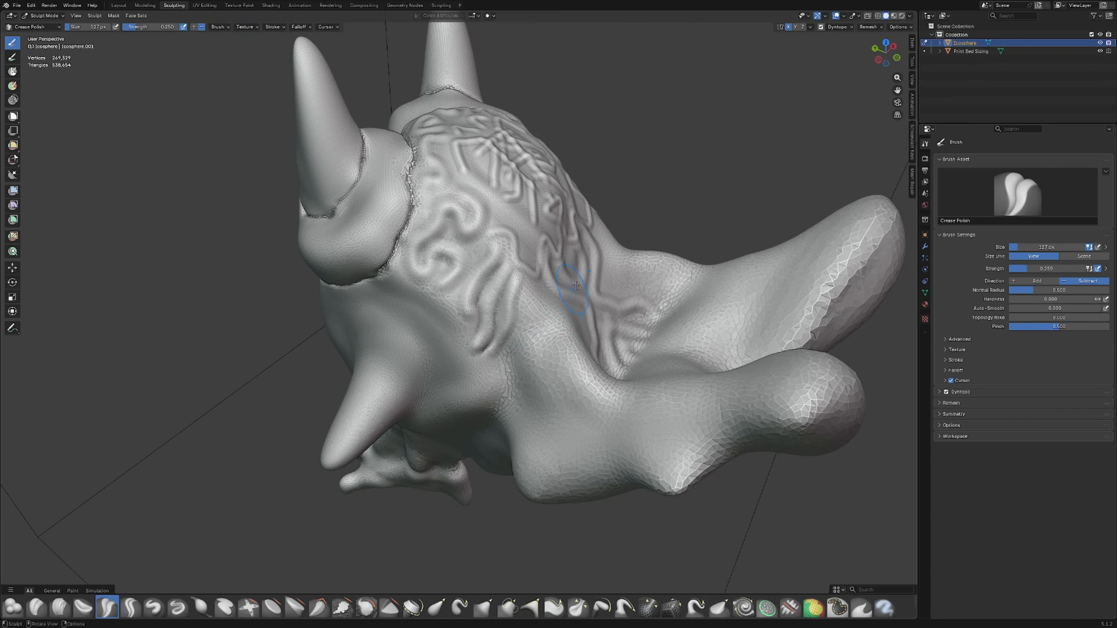
pyautogui.moveTo(537, 362); pyautogui.dragTo(453, 352, button='middle')
pyautogui.moveTo(553, 337); pyautogui.dragTo(546, 370)
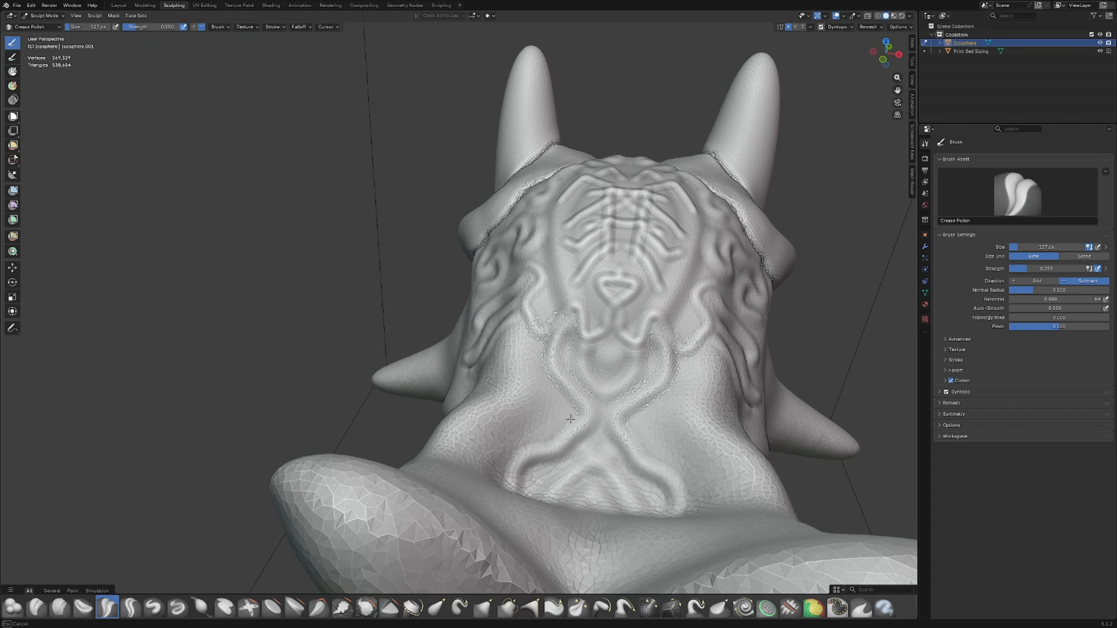
pyautogui.moveTo(570, 419)
pyautogui.mouseDown()
pyautogui.moveTo(546, 466)
pyautogui.moveTo(599, 448)
pyautogui.moveTo(582, 444)
pyautogui.mouseUp()
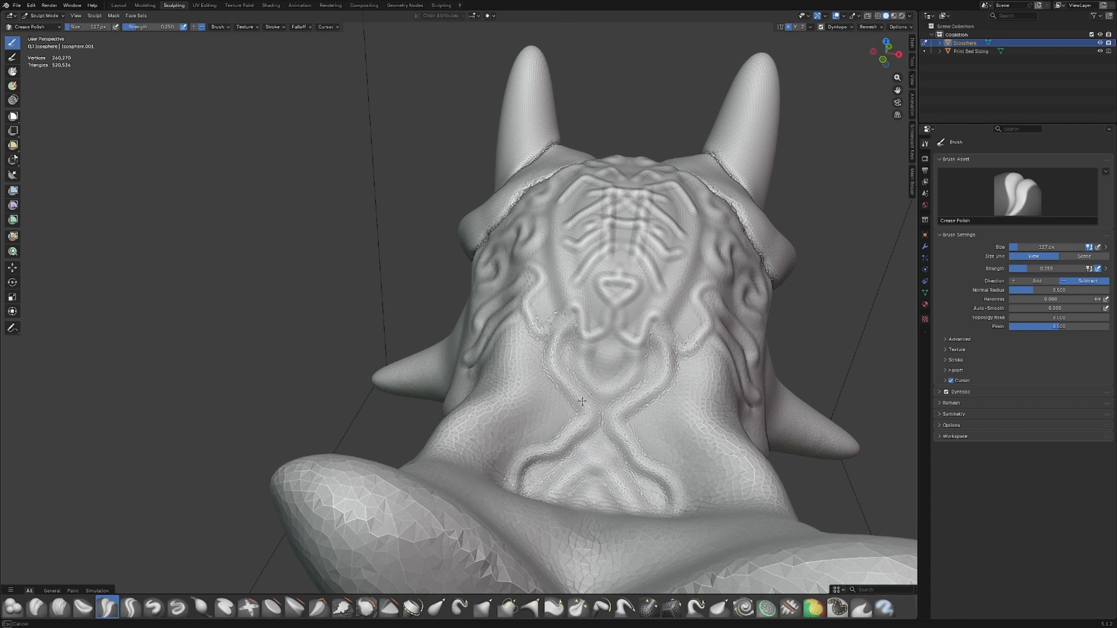
pyautogui.moveTo(582, 401)
pyautogui.mouseDown()
pyautogui.moveTo(567, 348)
pyautogui.moveTo(624, 248)
pyautogui.moveTo(617, 216)
pyautogui.mouseUp()
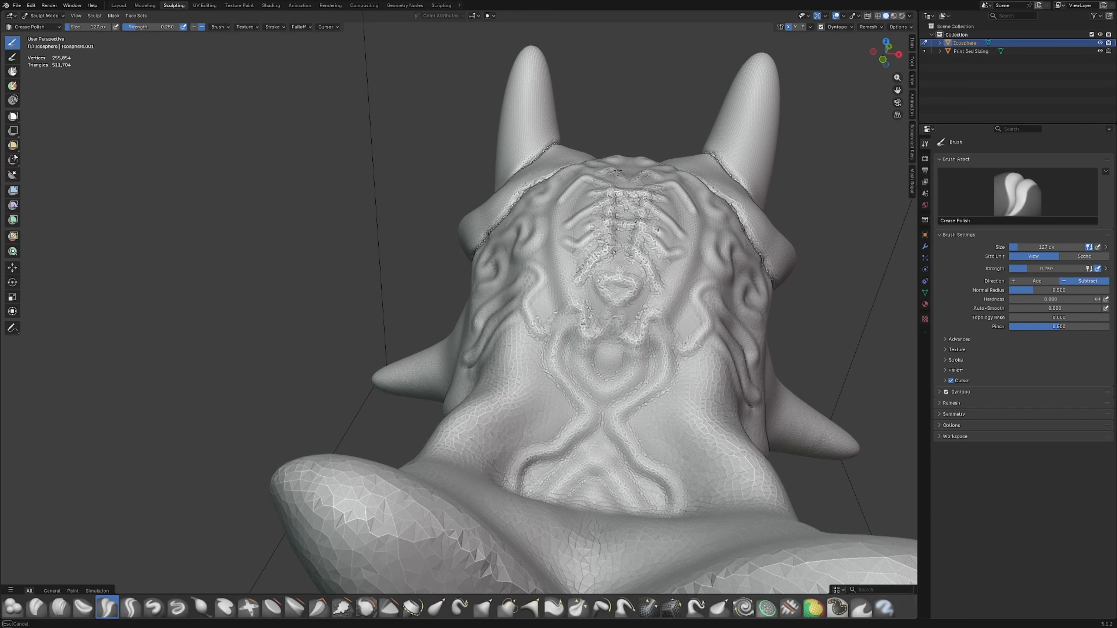
pyautogui.moveTo(619, 172); pyautogui.dragTo(642, 224, button='middle')
pyautogui.moveTo(653, 201); pyautogui.dragTo(645, 152)
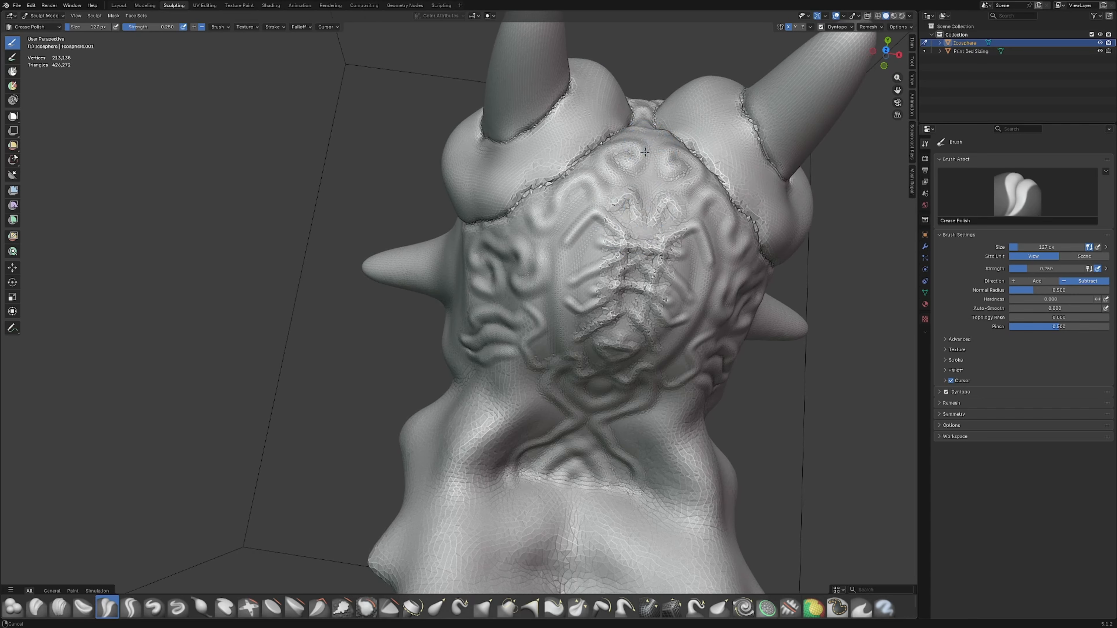
# Smooth the roughened lines in the centre of the upper-back pattern with the Smooth brush.
pyautogui.moveTo(645, 153); pyautogui.dragTo(289, 159, button='middle')
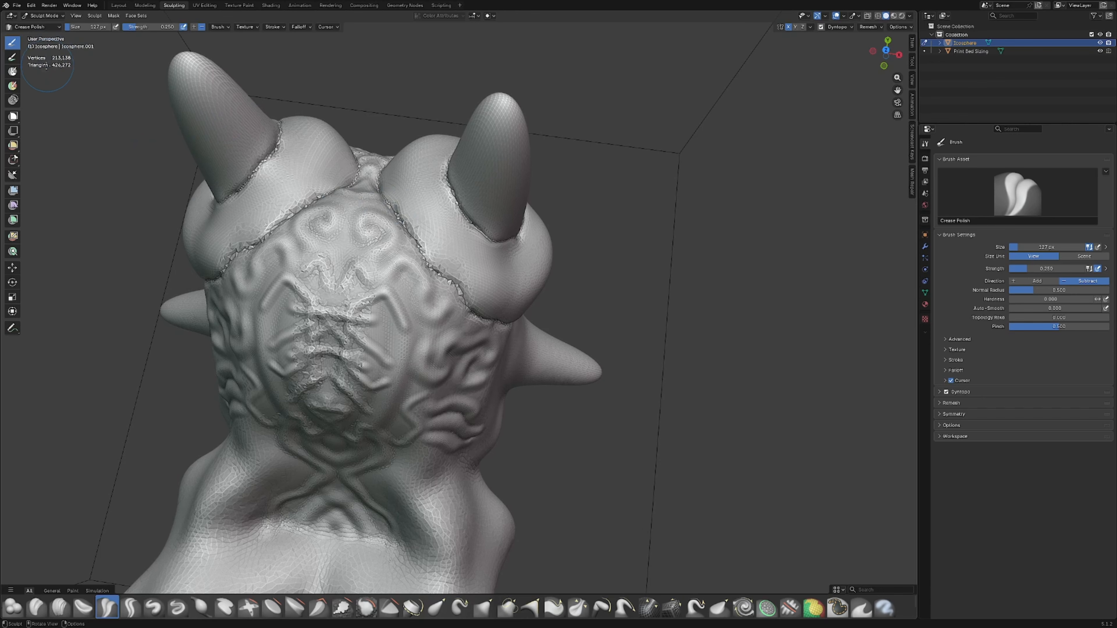
pyautogui.moveTo(282, 244); pyautogui.dragTo(317, 194, button='middle')
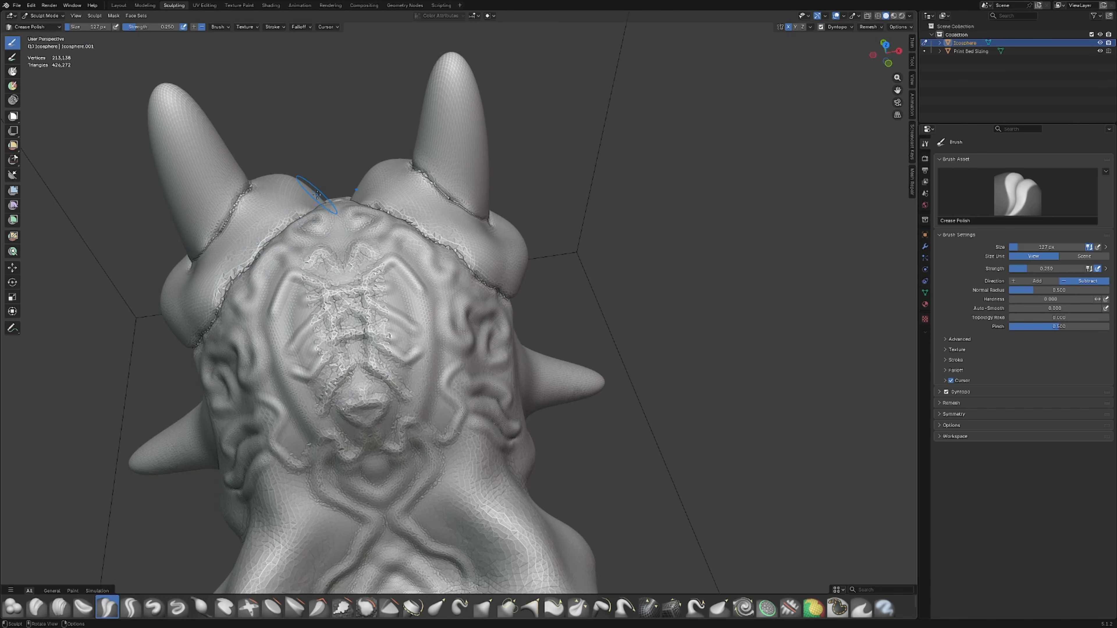
pyautogui.click(368, 615)
pyautogui.keyDown('shift'); pyautogui.moveTo(349, 379); pyautogui.dragTo(455, 331, button='middle'); pyautogui.keyUp('shift')
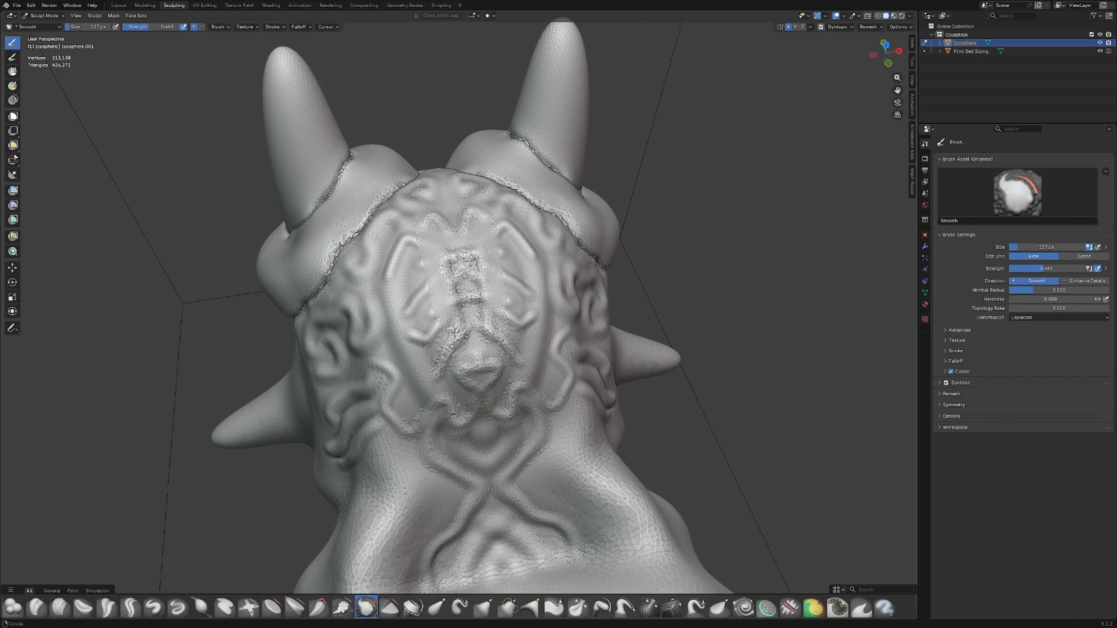
pyautogui.scroll(3, 455, 331)
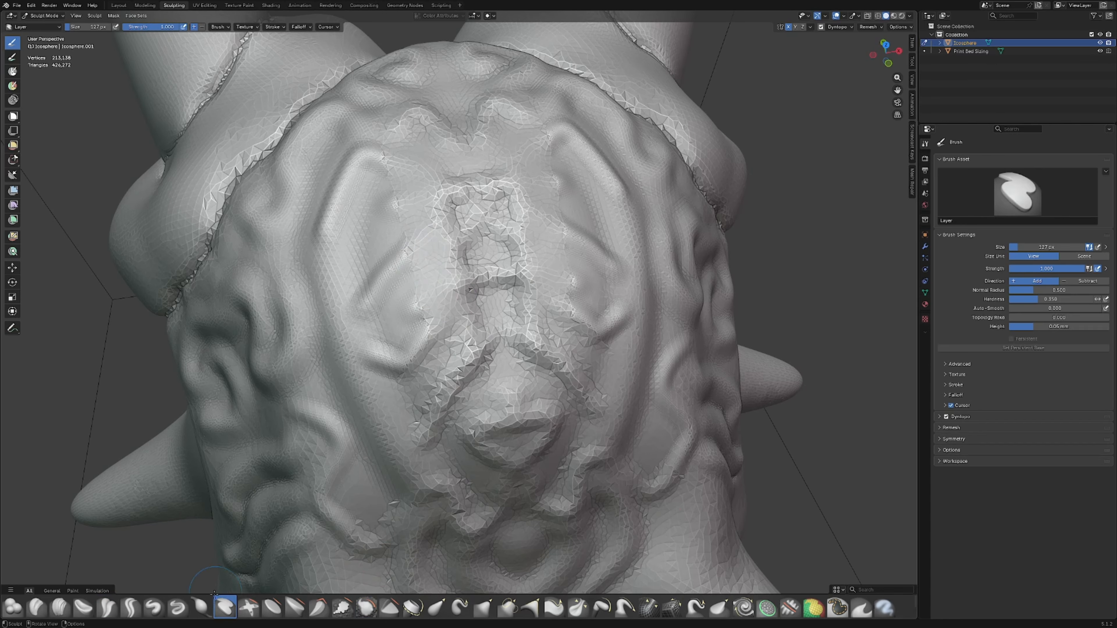
# Swell the ridges in the central upper-back pattern with the Inflate/Deflate brush.
pyautogui.click(201, 607)
pyautogui.scroll(-5, 459, 286)
pyautogui.moveTo(448, 270); pyautogui.dragTo(445, 260)
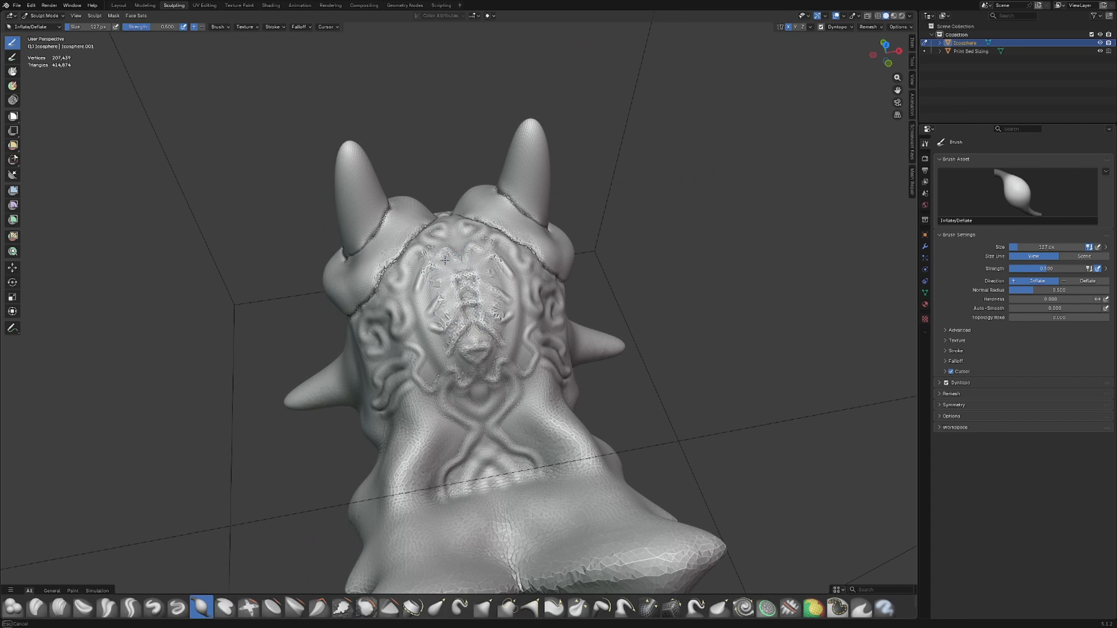
pyautogui.scroll(3, 460, 374)
# Smooth the jagged patches beside the centre line of the upper-back pattern.
pyautogui.moveTo(460, 374); pyautogui.dragTo(128, 94, button='middle')
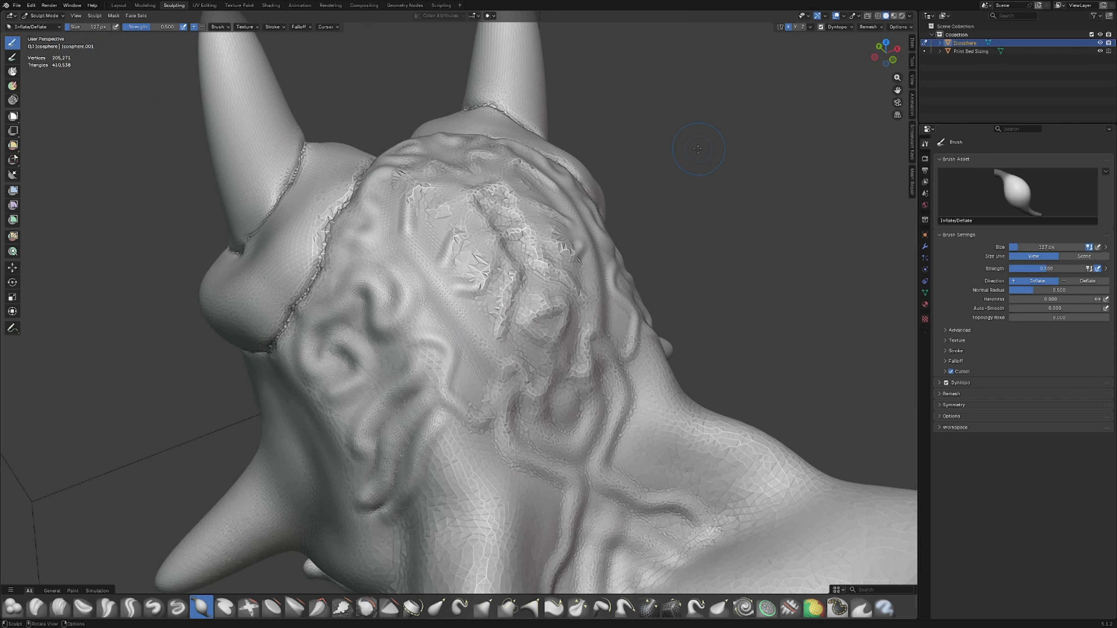
pyautogui.click(846, 28)
pyautogui.click(369, 614)
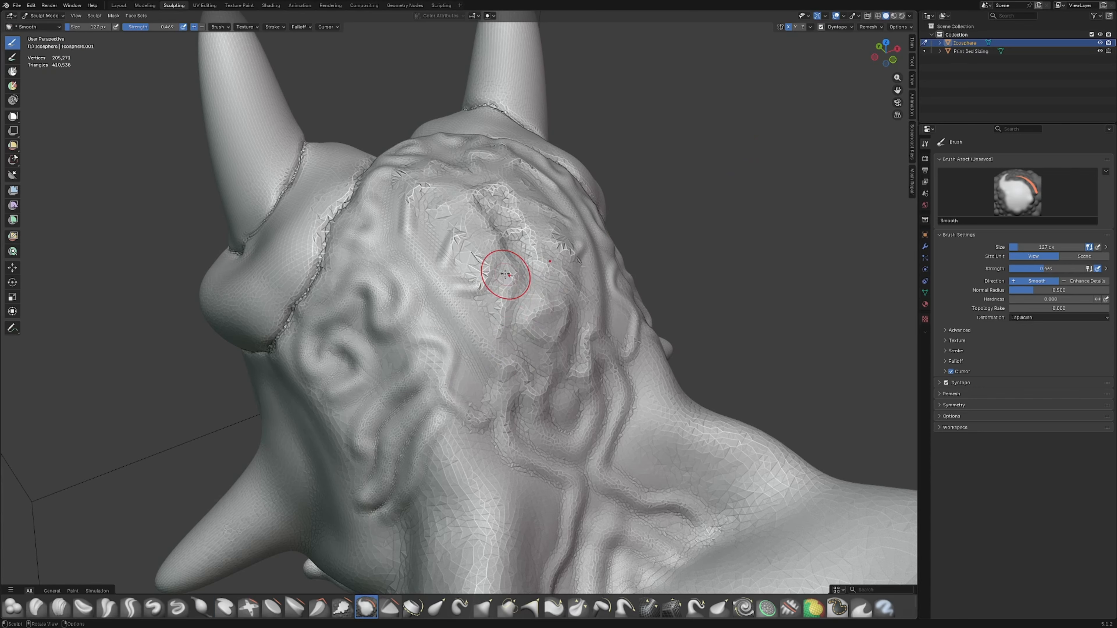
pyautogui.moveTo(506, 275)
pyautogui.mouseDown()
pyautogui.moveTo(449, 239)
pyautogui.moveTo(466, 287)
pyautogui.moveTo(451, 229)
pyautogui.moveTo(411, 169)
pyautogui.moveTo(492, 200)
pyautogui.moveTo(504, 293)
pyautogui.mouseUp()
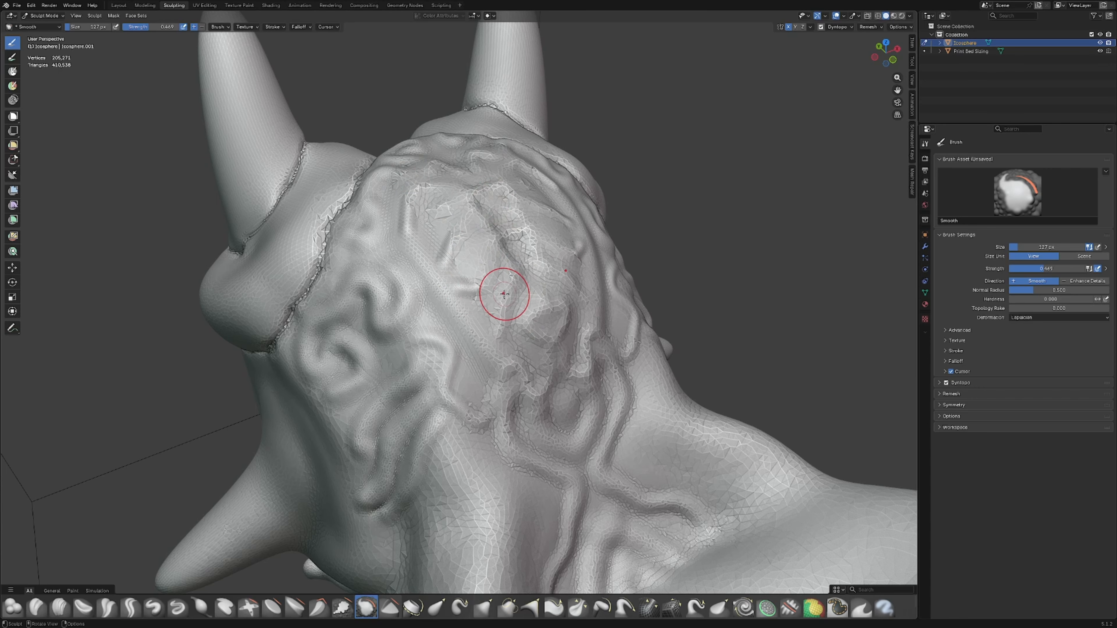
# Smooth the rough wrinkles on the bridge of the nose between the eyes.
pyautogui.scroll(-7, 511, 379)
pyautogui.moveTo(411, 385); pyautogui.dragTo(576, 337, button='middle')
pyautogui.scroll(4, 504, 373)
pyautogui.scroll(-4, 501, 372)
pyautogui.scroll(4, 467, 298)
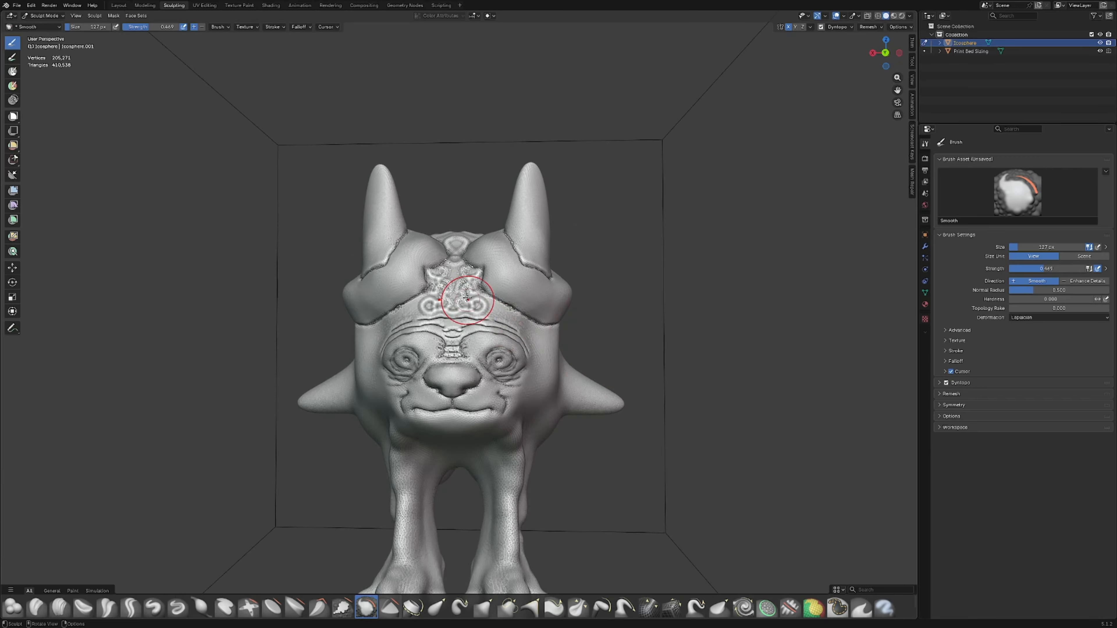
pyautogui.moveTo(463, 295)
pyautogui.keyDown('ctrl'); pyautogui.mouseDown(button='middle')
pyautogui.moveTo(456, 279)
pyautogui.moveTo(461, 291)
pyautogui.mouseUp(button='middle'); pyautogui.keyUp('ctrl')
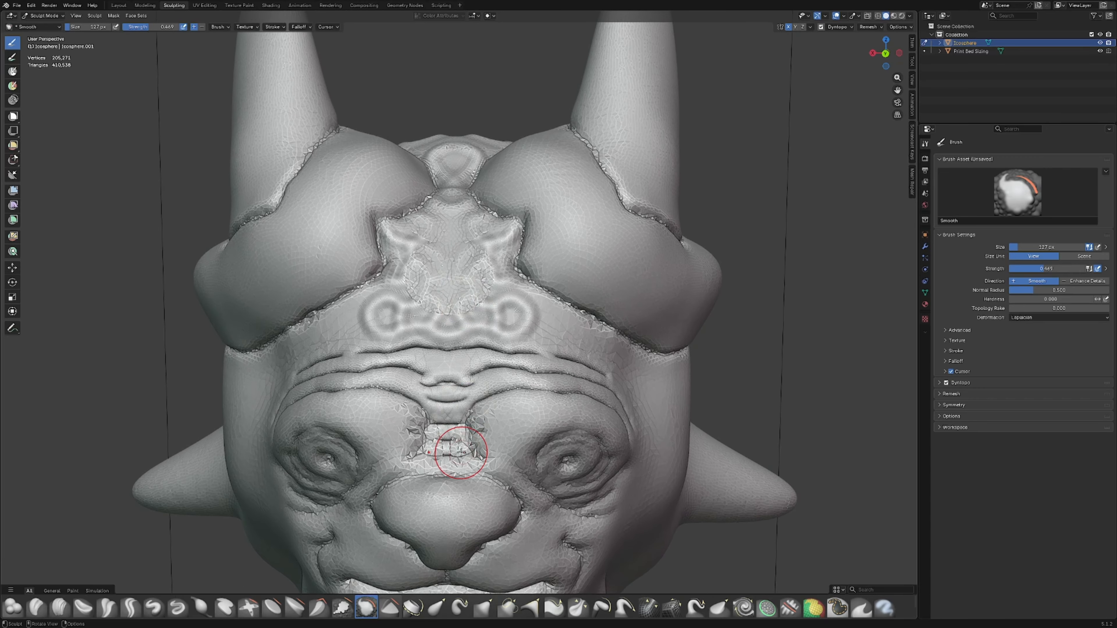
pyautogui.moveTo(460, 452)
pyautogui.mouseDown()
pyautogui.moveTo(443, 449)
pyautogui.moveTo(474, 436)
pyautogui.mouseUp()
# Switch to the Modeling workspace and select the creature's entire mesh in Edit Mode.
pyautogui.scroll(-5, 474, 436)
pyautogui.moveTo(473, 436); pyautogui.dragTo(313, 276, button='middle')
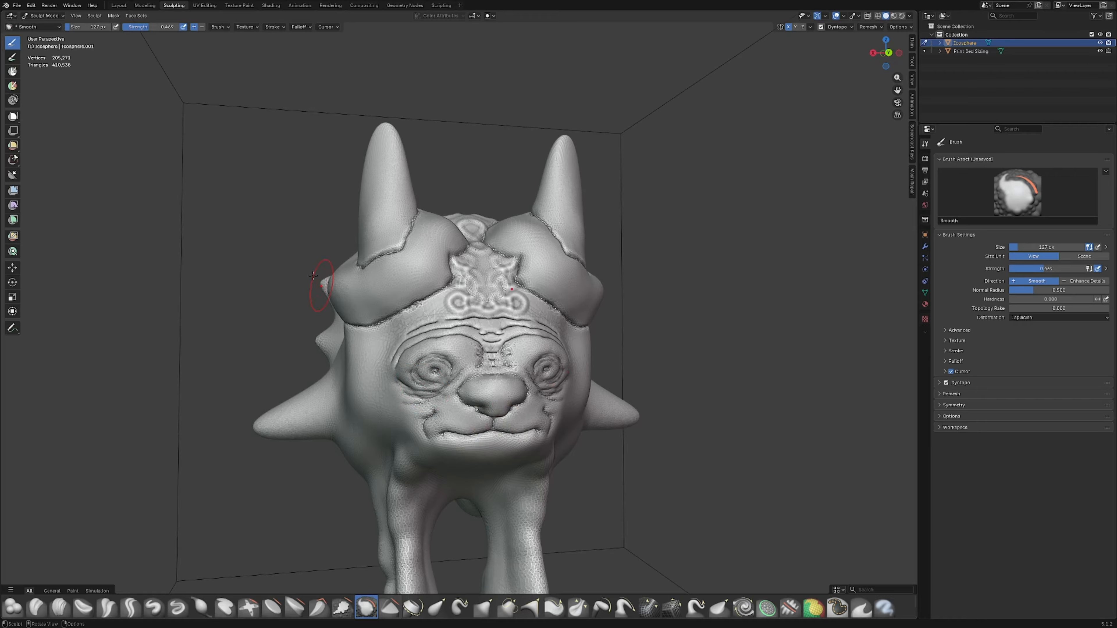
pyautogui.click(144, 5)
pyautogui.scroll(-5, 453, 326)
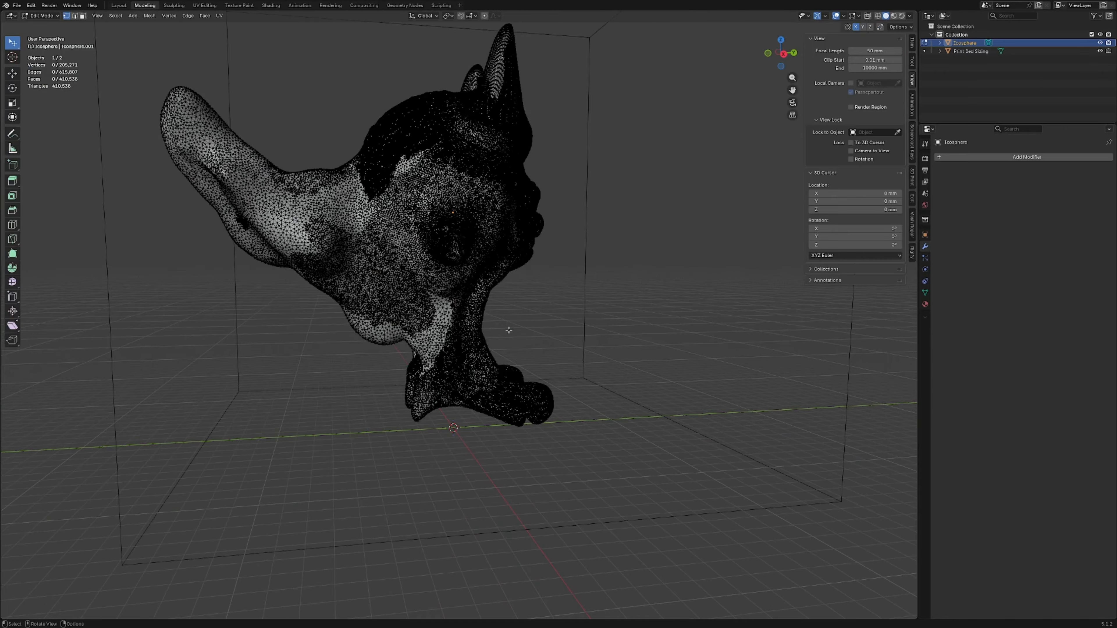
pyautogui.moveTo(452, 326); pyautogui.dragTo(442, 369, button='middle')
pyautogui.moveTo(535, 335); pyautogui.dragTo(576, 431, button='middle')
pyautogui.scroll(4, 539, 460)
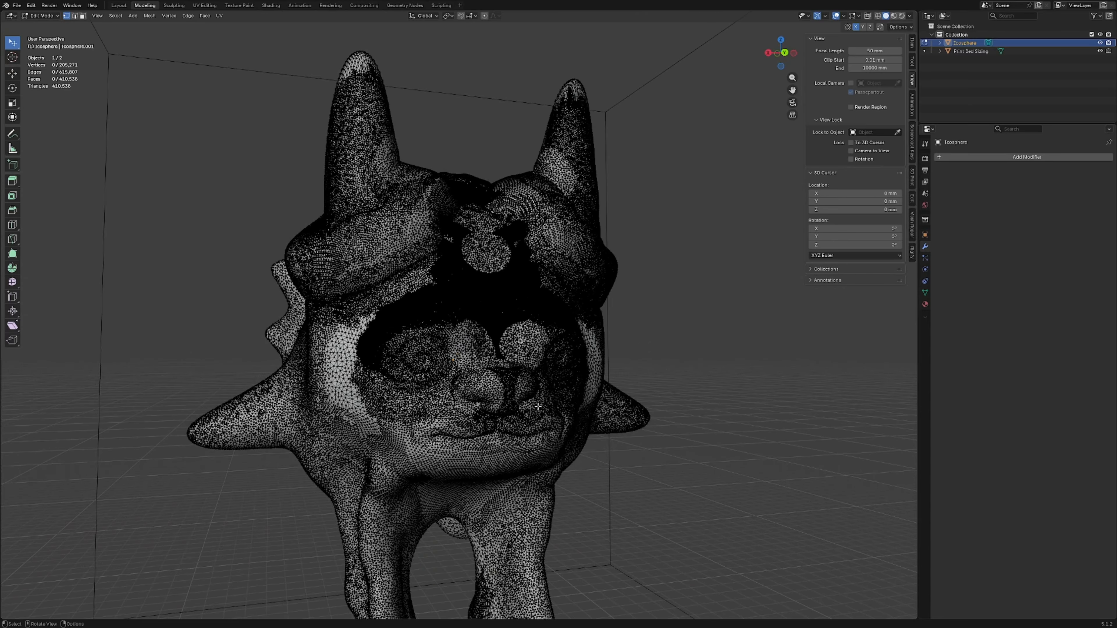
pyautogui.press('a')
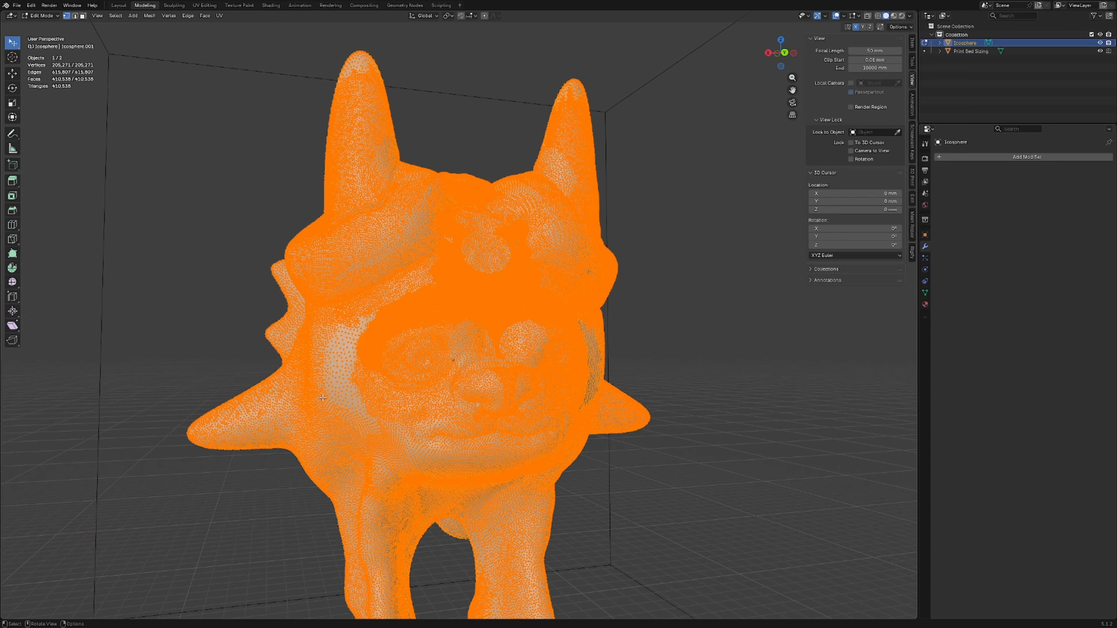
# Enable the Screencast Keys overlay and close its settings.
pyautogui.scroll(-3, 497, 365)
pyautogui.moveTo(496, 365); pyautogui.dragTo(495, 398, button='middle')
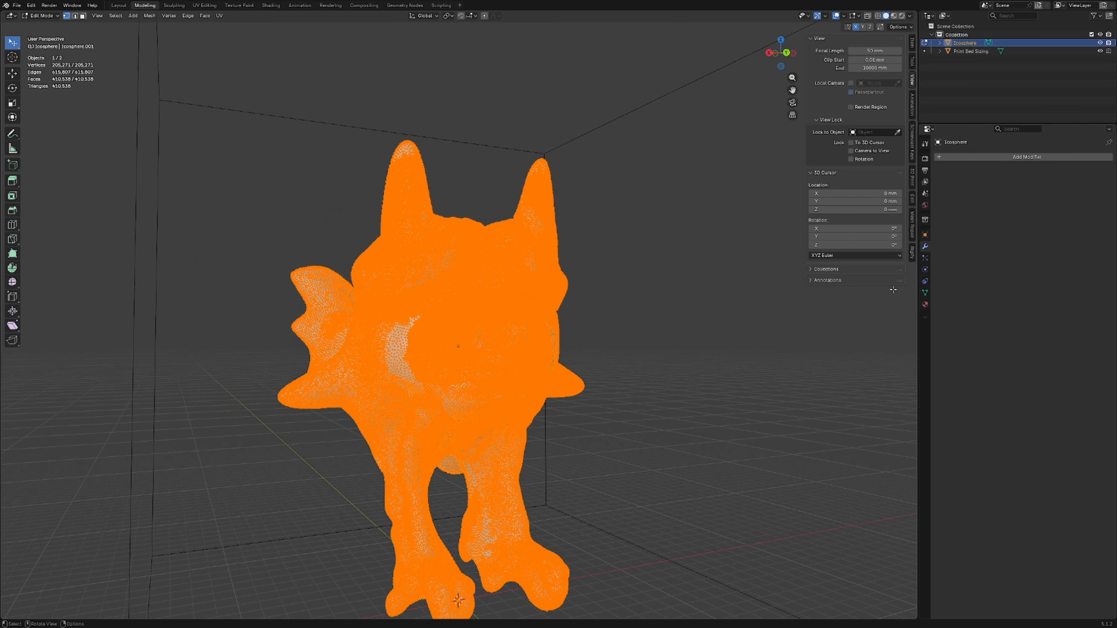
pyautogui.click(913, 156)
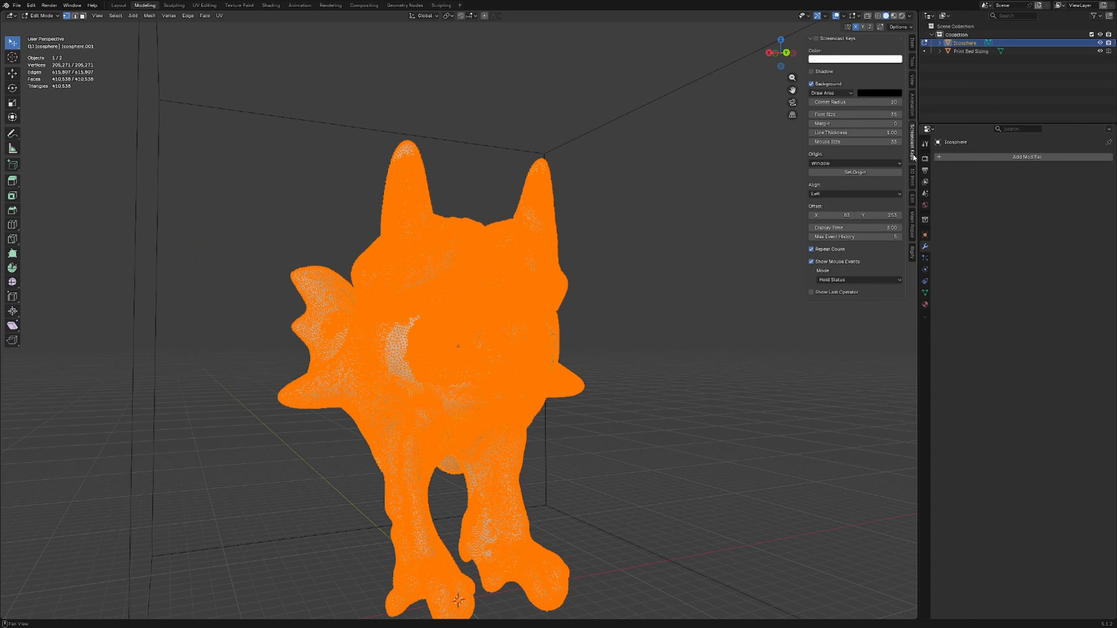
pyautogui.click(816, 38)
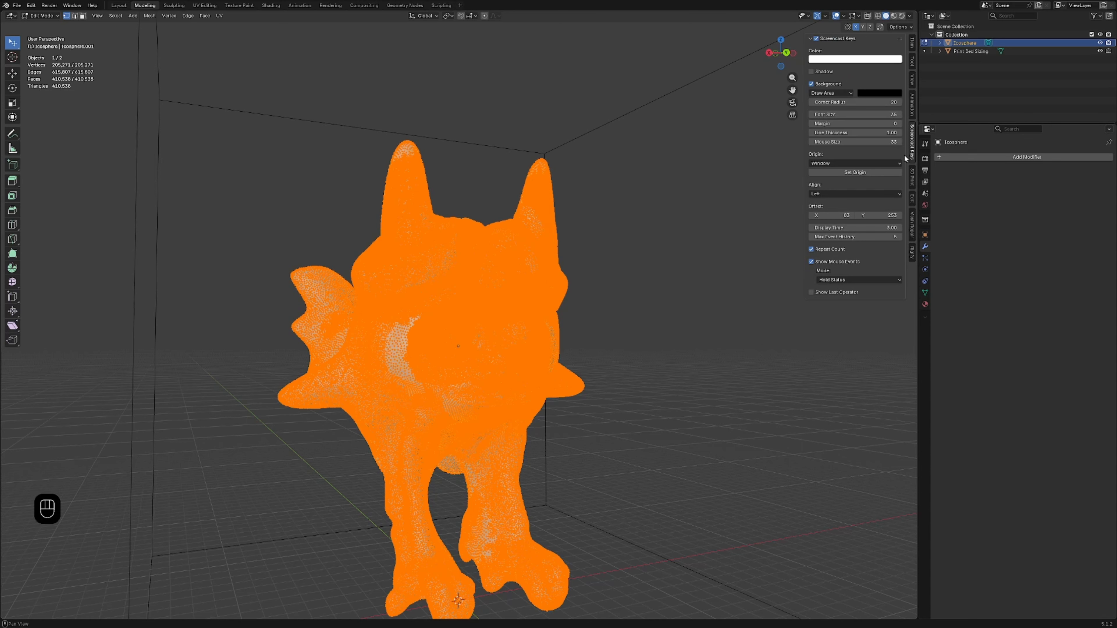
pyautogui.click(912, 148)
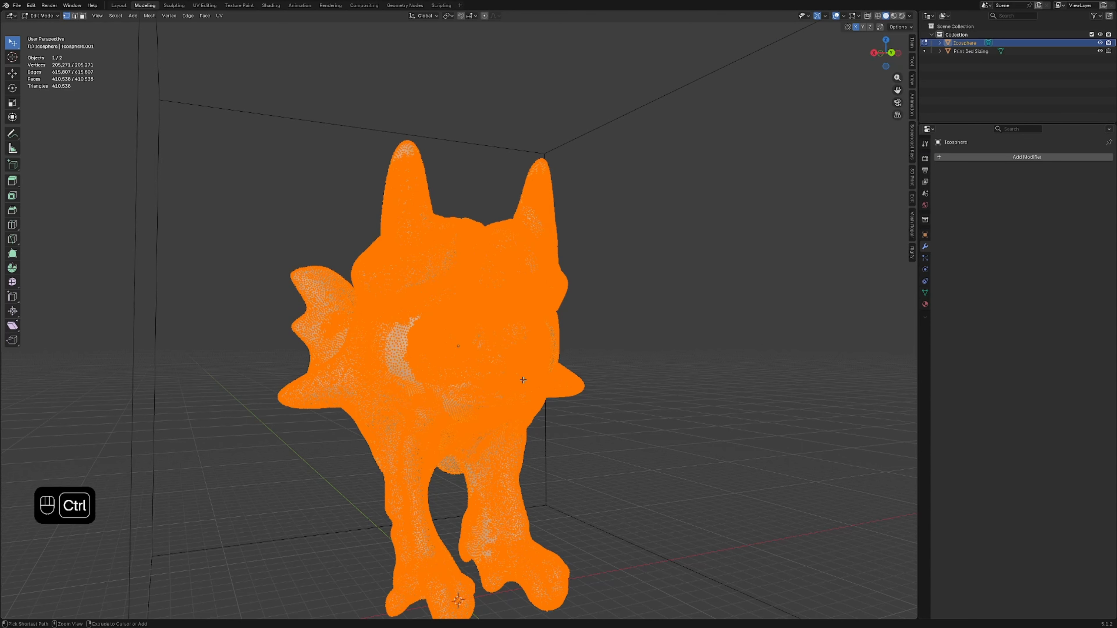
# Try to reduce the creature's entire mesh with Un-Subdivide and undo it.
pyautogui.hotkey('ctrl', 'e')
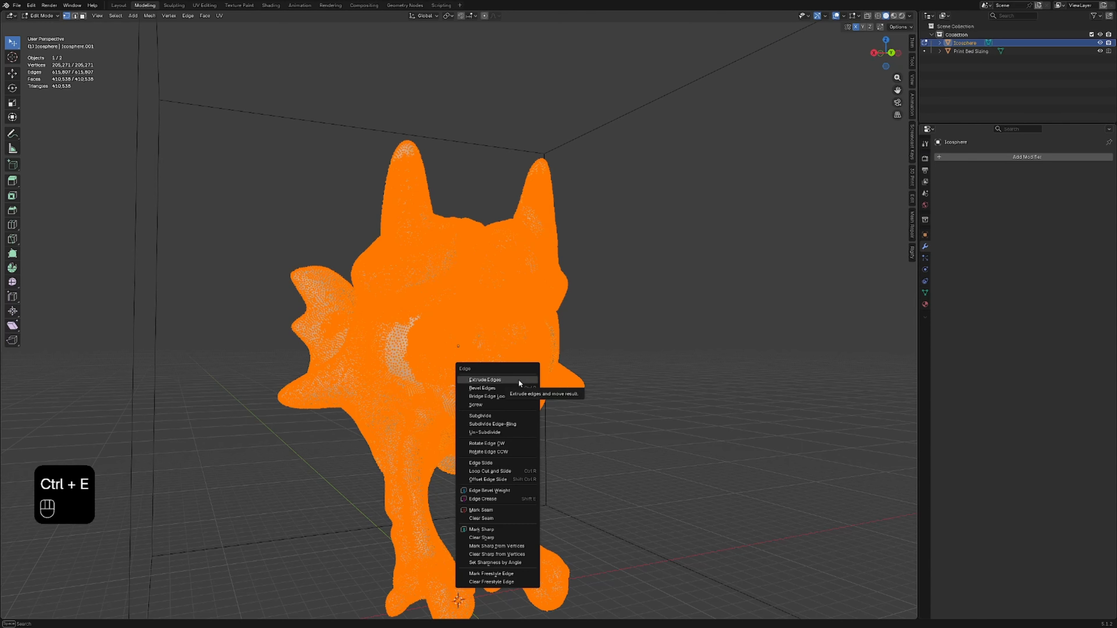
pyautogui.click(499, 431)
pyautogui.scroll(10, 471, 413)
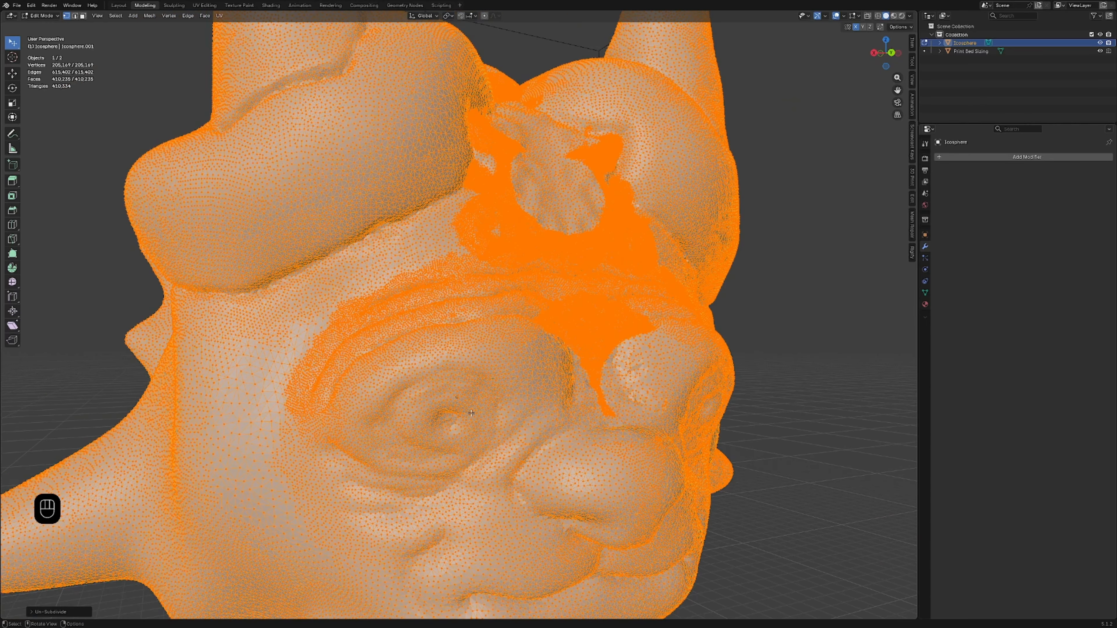
pyautogui.scroll(-5, 470, 413)
pyautogui.moveTo(471, 413); pyautogui.dragTo(431, 401, button='middle')
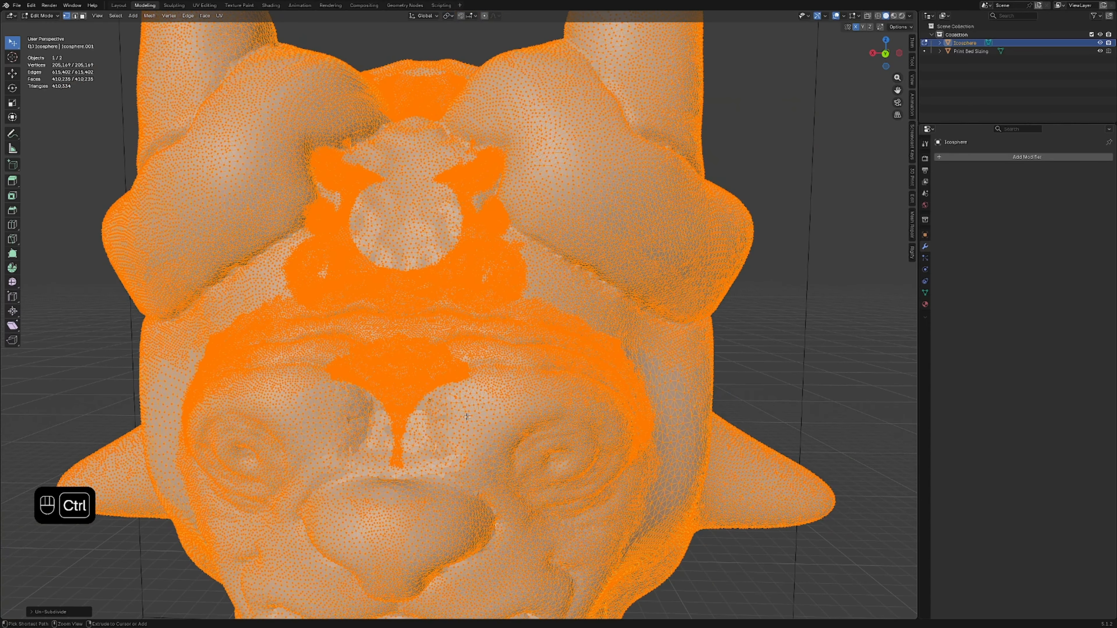
pyautogui.hotkey('ctrl', 'z')
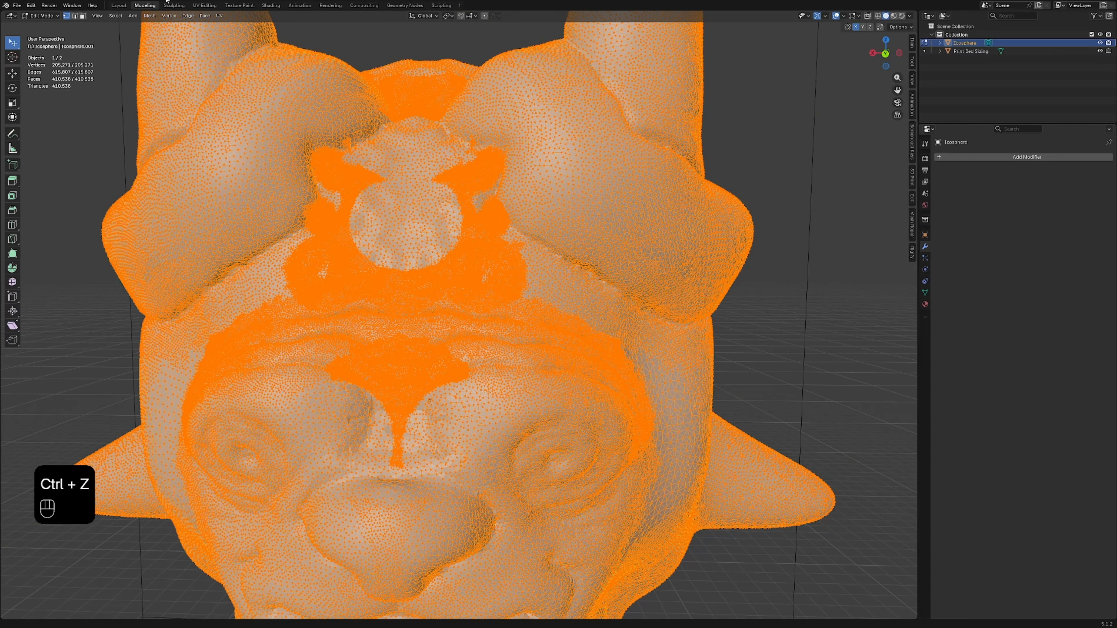
# Return to the Sculpting workspace and smooth the centre of the forehead pattern between the ears.
pyautogui.click(174, 5)
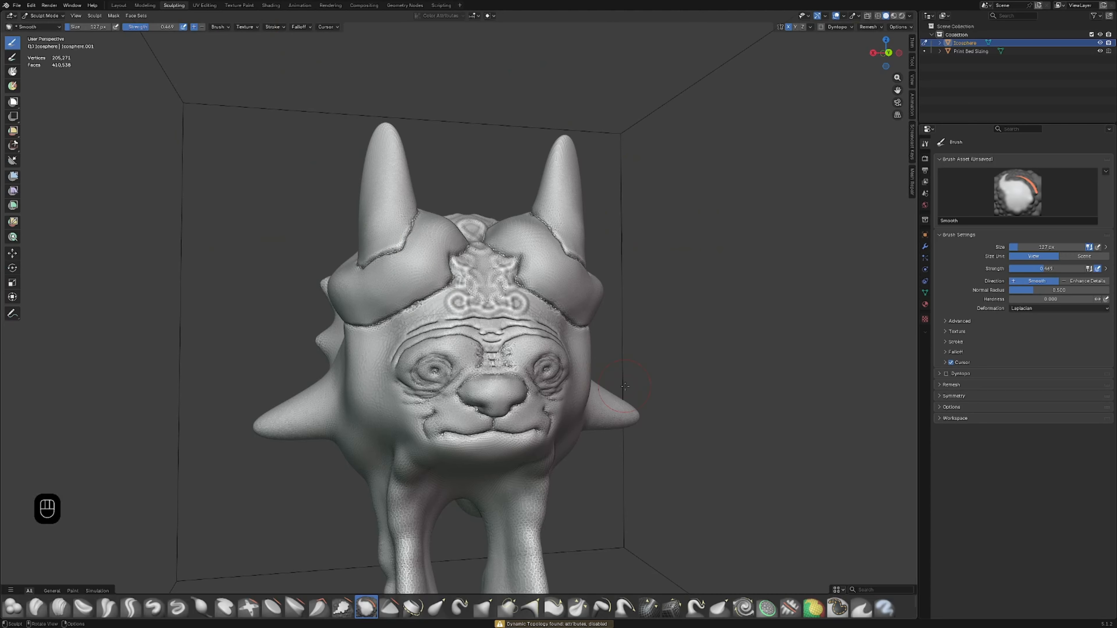
pyautogui.scroll(4, 528, 294)
pyautogui.moveTo(528, 294); pyautogui.dragTo(547, 293)
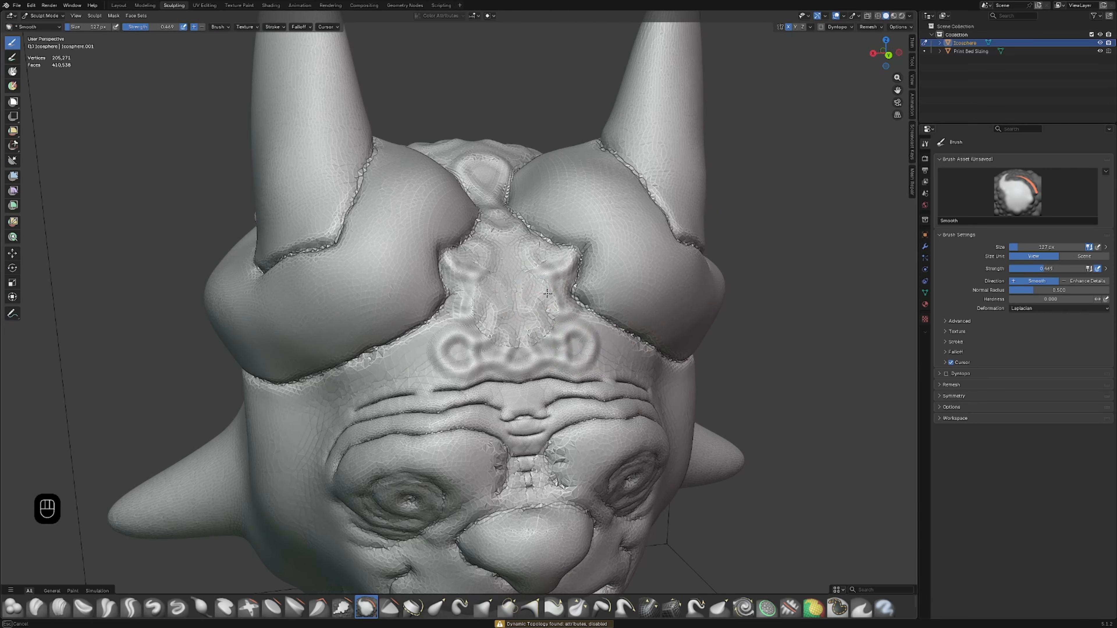
pyautogui.scroll(-4, 548, 333)
pyautogui.moveTo(548, 333)
pyautogui.mouseDown(button='middle')
pyautogui.moveTo(594, 352)
pyautogui.moveTo(573, 371)
pyautogui.mouseUp(button='middle')
pyautogui.scroll(5, 425, 514)
pyautogui.click(351, 609)
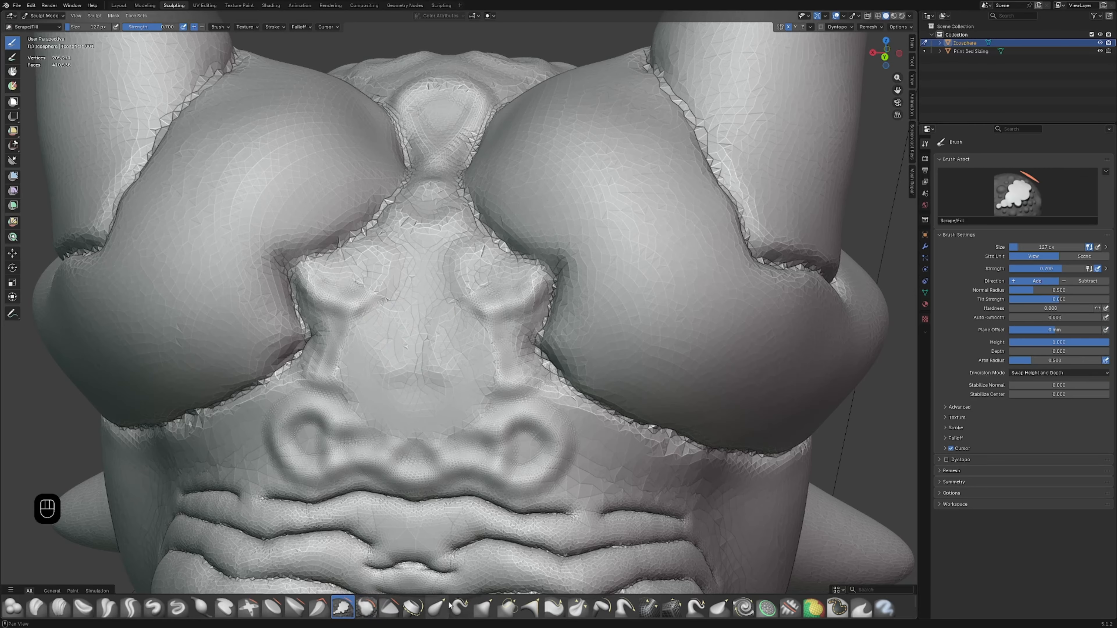
pyautogui.scroll(-8, 491, 394)
pyautogui.scroll(-2, 566, 440)
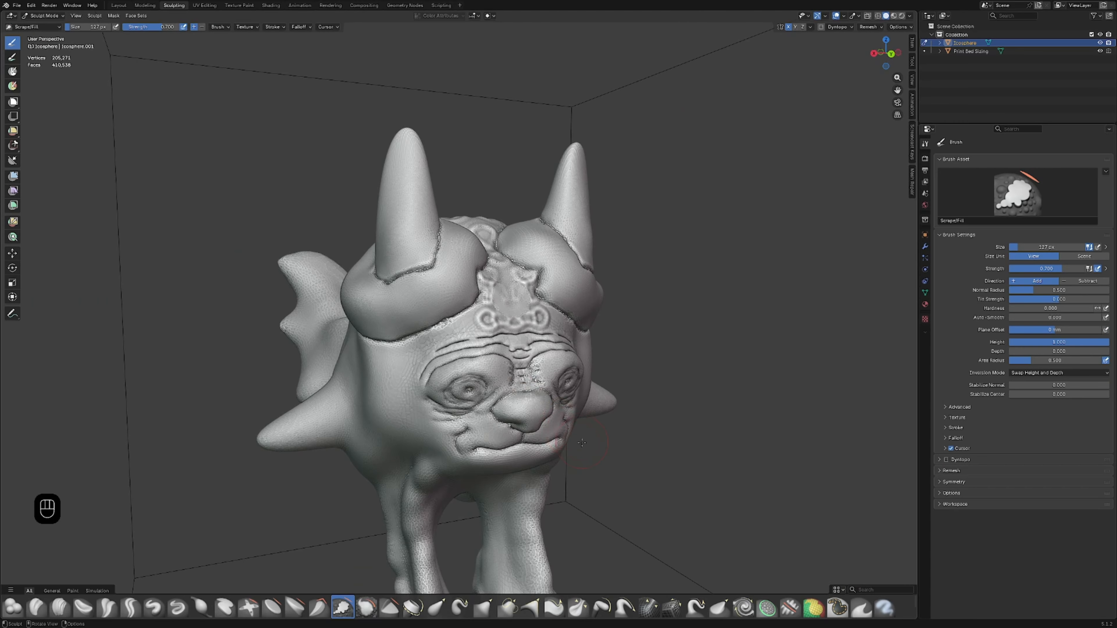
# Bend both ears forward into curled, hooked tips with the Pose brush.
pyautogui.click(601, 609)
pyautogui.moveTo(518, 304)
pyautogui.mouseDown()
pyautogui.moveTo(567, 332)
pyautogui.moveTo(575, 321)
pyautogui.moveTo(526, 312)
pyautogui.mouseUp()
pyautogui.hotkey('ctrl', 'z')
pyautogui.hotkey('ctrl', 'z')
pyautogui.scroll(-5, 546, 310)
pyautogui.moveTo(526, 312); pyautogui.dragTo(466, 314, button='middle')
pyautogui.moveTo(494, 280)
pyautogui.mouseDown()
pyautogui.moveTo(500, 289)
pyautogui.moveTo(499, 270)
pyautogui.mouseUp()
pyautogui.moveTo(499, 271); pyautogui.dragTo(455, 282, button='middle')
pyautogui.moveTo(452, 277); pyautogui.dragTo(444, 279)
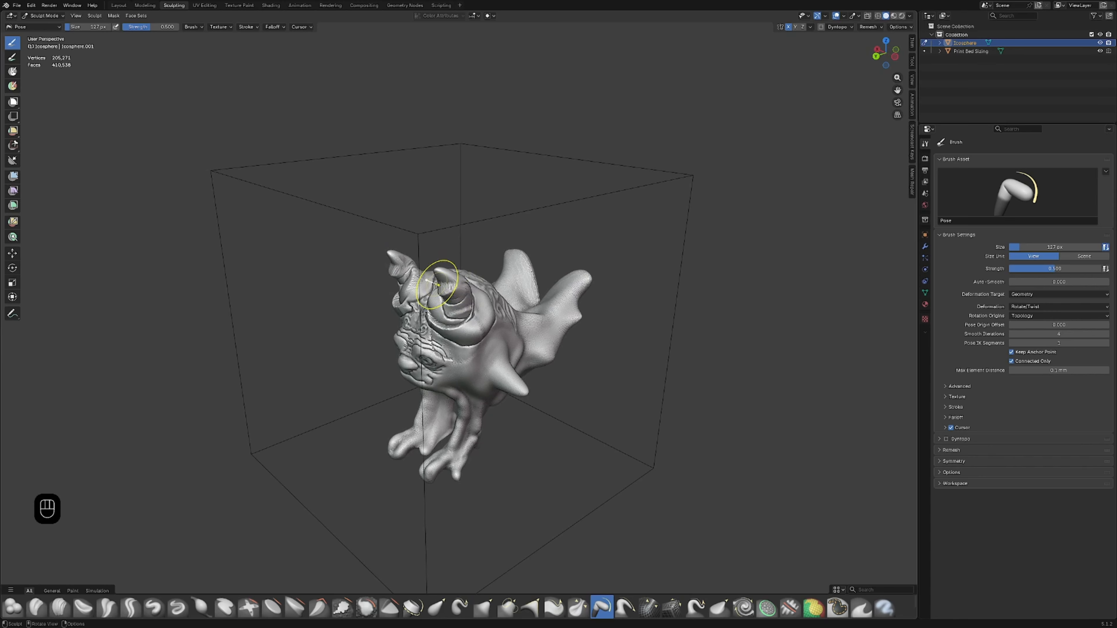
# Smooth the rough creases on the front of the bent ears.
pyautogui.moveTo(444, 280); pyautogui.dragTo(409, 289, button='middle')
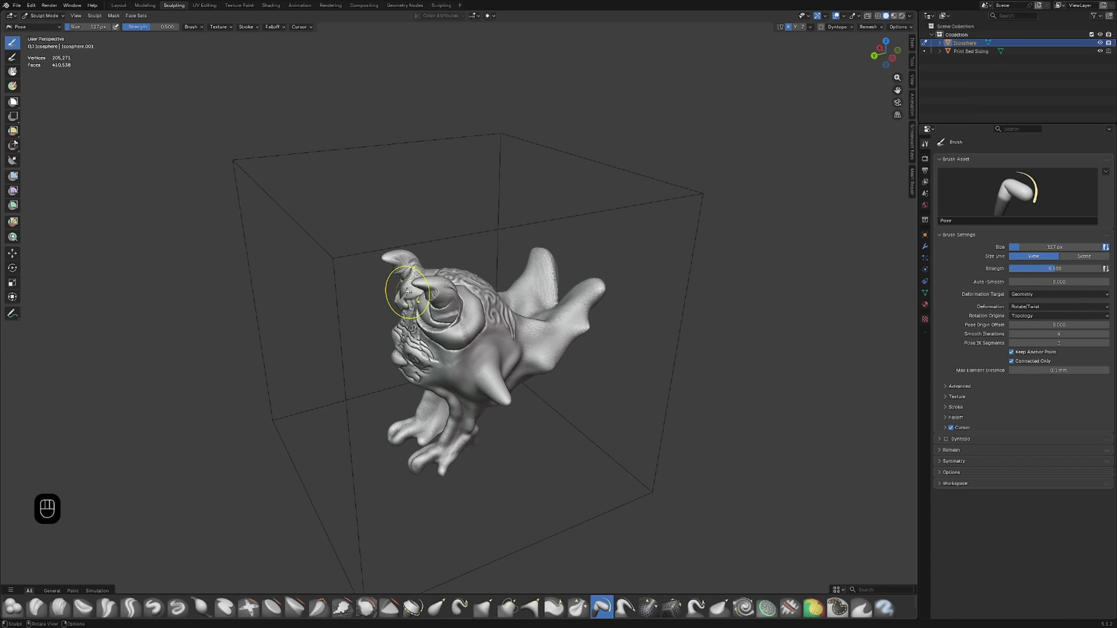
pyautogui.scroll(3, 407, 291)
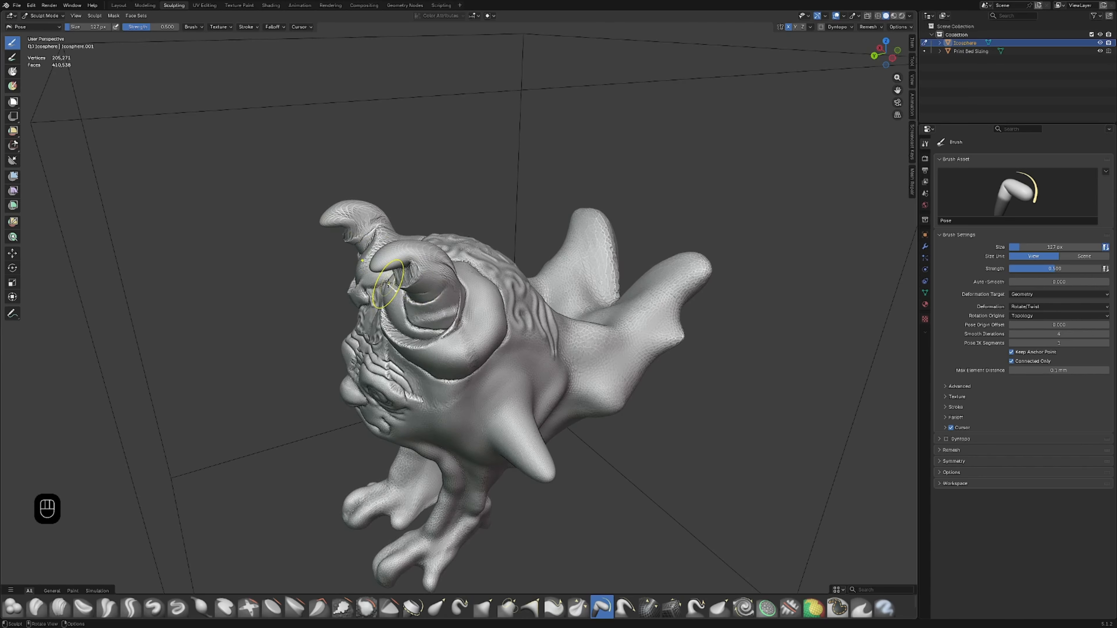
pyautogui.scroll(4, 387, 283)
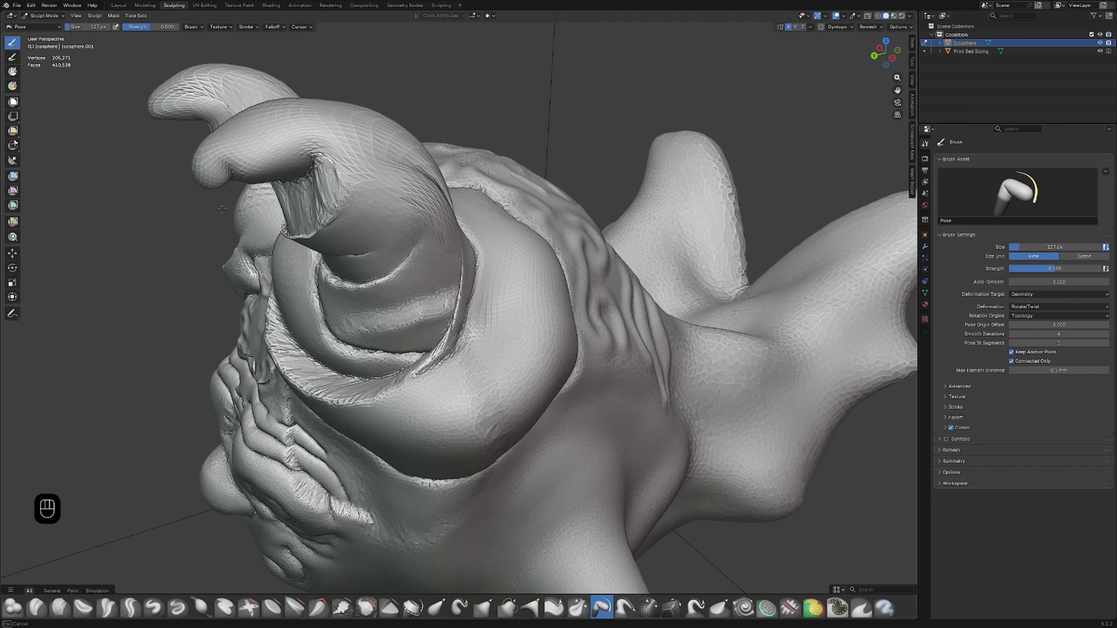
pyautogui.scroll(-6, 225, 167)
pyautogui.moveTo(233, 176); pyautogui.dragTo(633, 274, button='middle')
pyautogui.scroll(3, 343, 195)
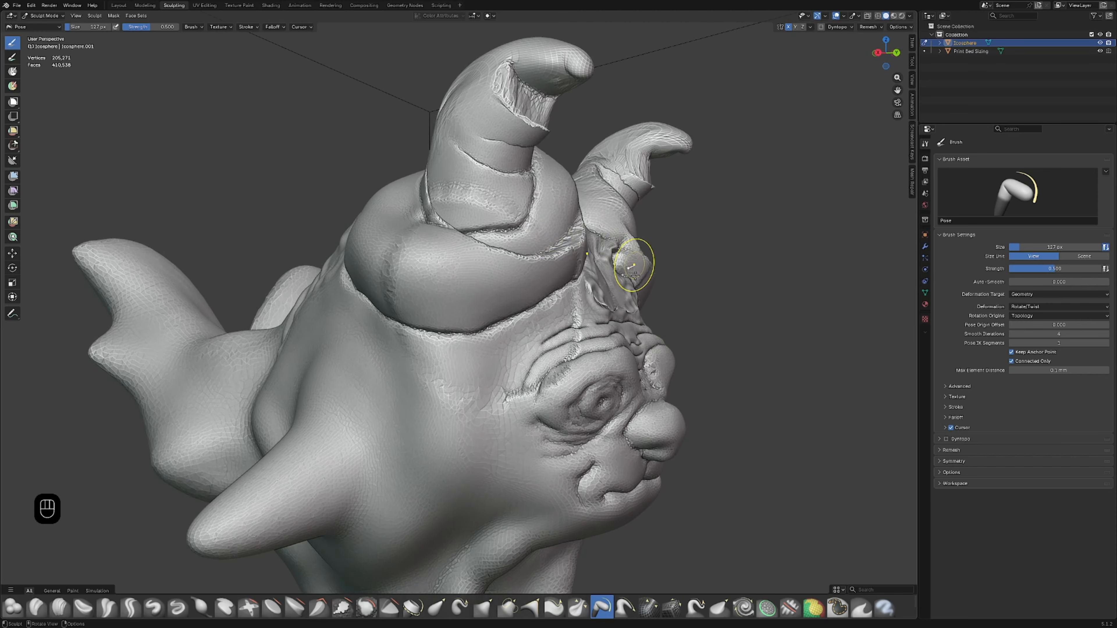
pyautogui.click(367, 609)
pyautogui.scroll(-3, 533, 187)
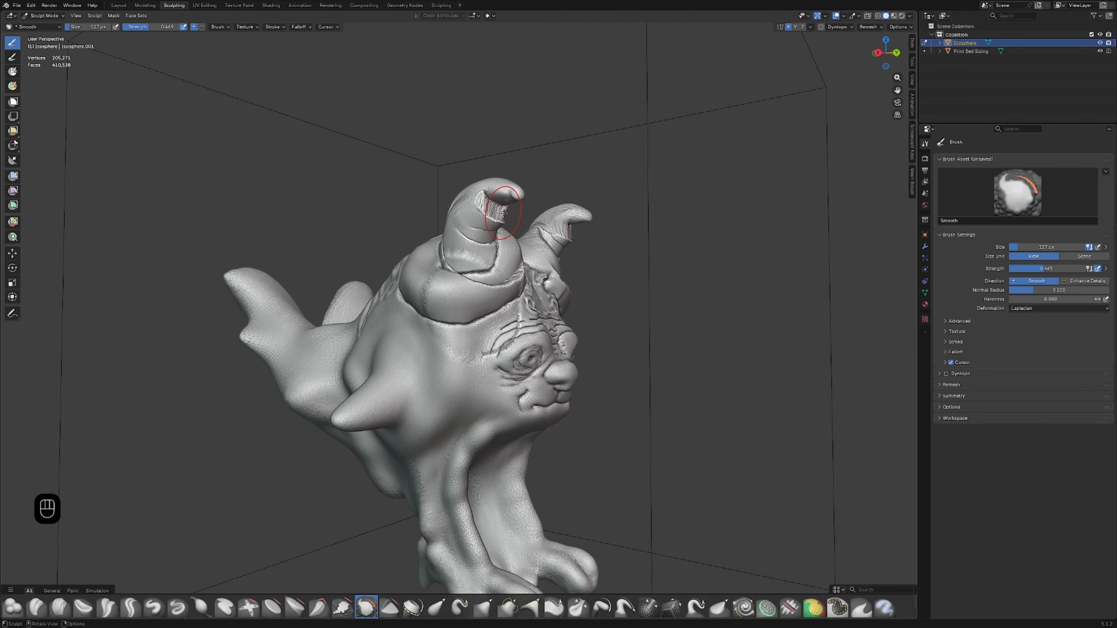
pyautogui.moveTo(492, 207); pyautogui.dragTo(470, 208, button='middle')
pyautogui.scroll(4, 546, 211)
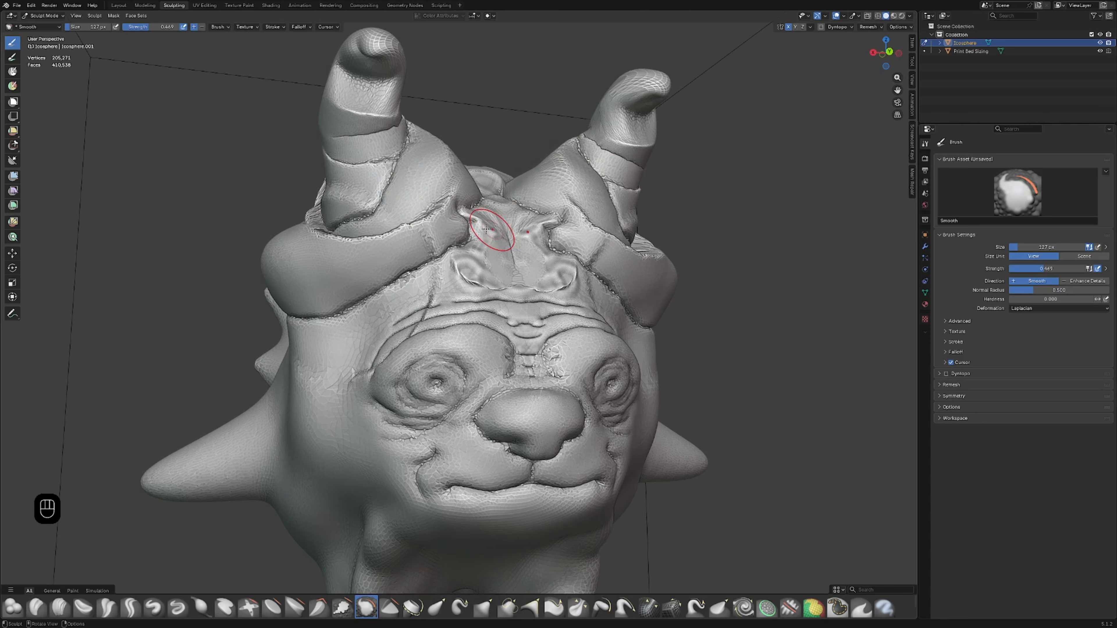
pyautogui.moveTo(412, 140); pyautogui.dragTo(378, 158, button='middle')
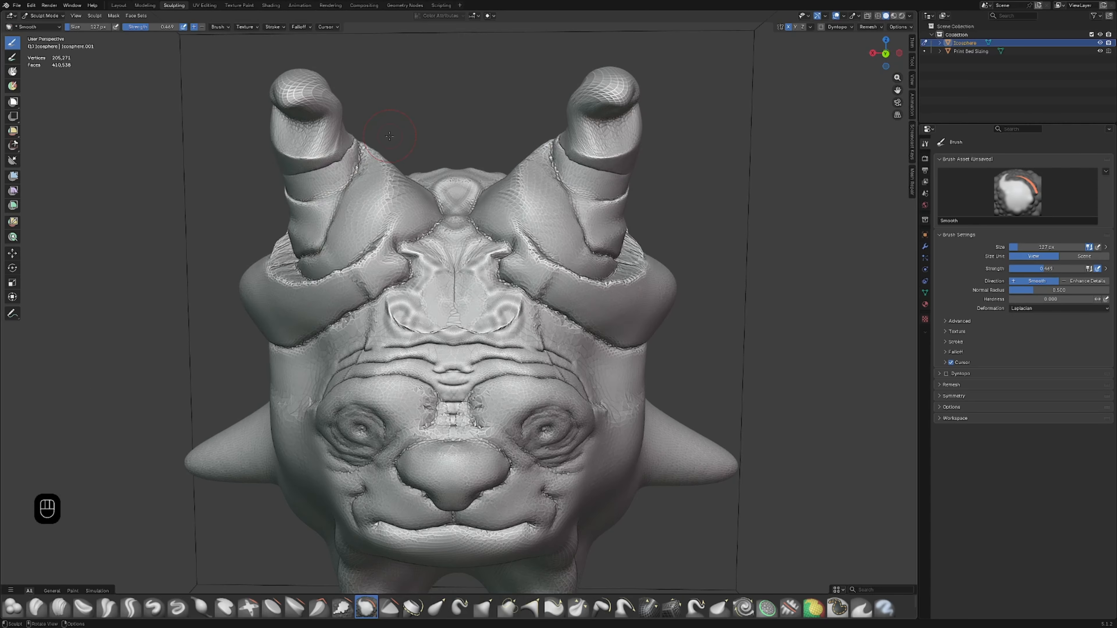
pyautogui.moveTo(356, 163); pyautogui.dragTo(345, 152)
pyautogui.moveTo(345, 152)
pyautogui.keyDown('shift'); pyautogui.mouseDown(button='middle')
pyautogui.moveTo(411, 290)
pyautogui.moveTo(518, 289)
pyautogui.mouseUp(button='middle'); pyautogui.keyUp('shift')
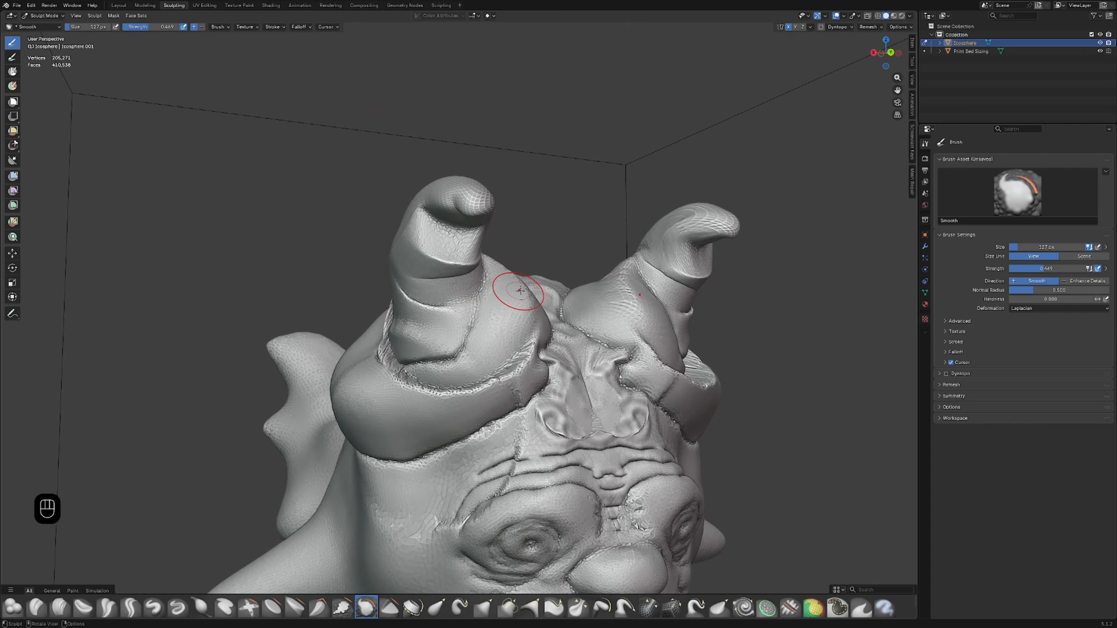
# Thicken the bent ears and their folds with the Inflate/Deflate brush.
pyautogui.scroll(4, 501, 350)
pyautogui.click(201, 607)
pyautogui.scroll(4, 433, 299)
pyautogui.moveTo(439, 176)
pyautogui.keyDown('shift'); pyautogui.mouseDown(button='middle')
pyautogui.moveTo(469, 362)
pyautogui.moveTo(514, 398)
pyautogui.mouseUp(button='middle'); pyautogui.keyUp('shift')
pyautogui.moveTo(596, 503); pyautogui.dragTo(579, 510)
pyautogui.keyDown('shift'); pyautogui.moveTo(392, 473); pyautogui.dragTo(329, 370, button='middle'); pyautogui.keyUp('shift')
# Enable Dyntopo and raise round bumps on the inner and outer sides of both curled ears with the Draw brush.
pyautogui.click(154, 607)
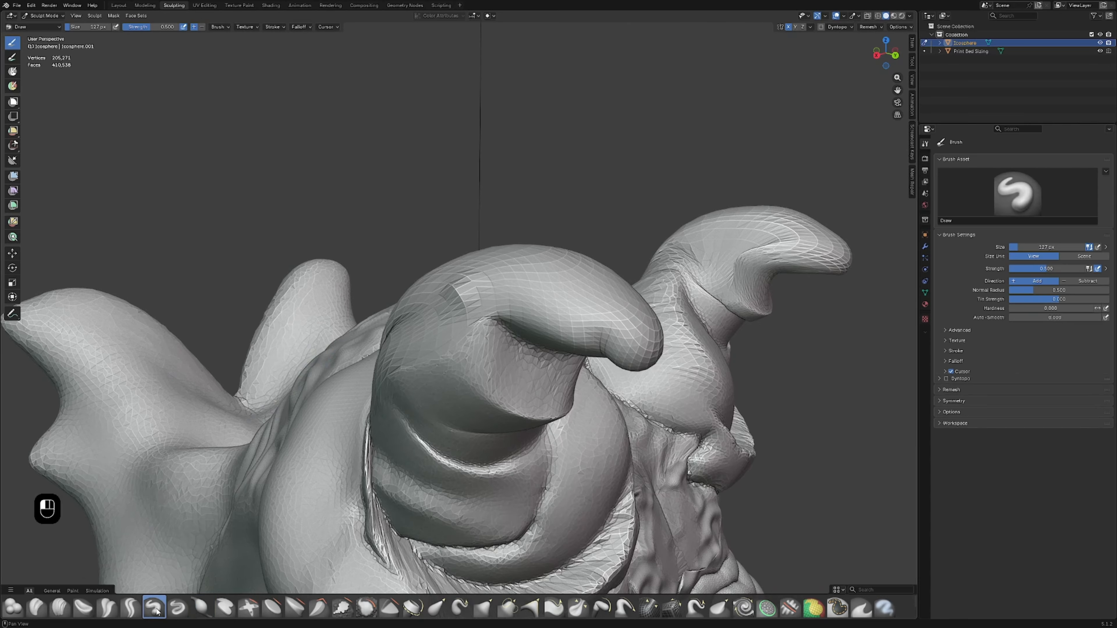
pyautogui.click(820, 27)
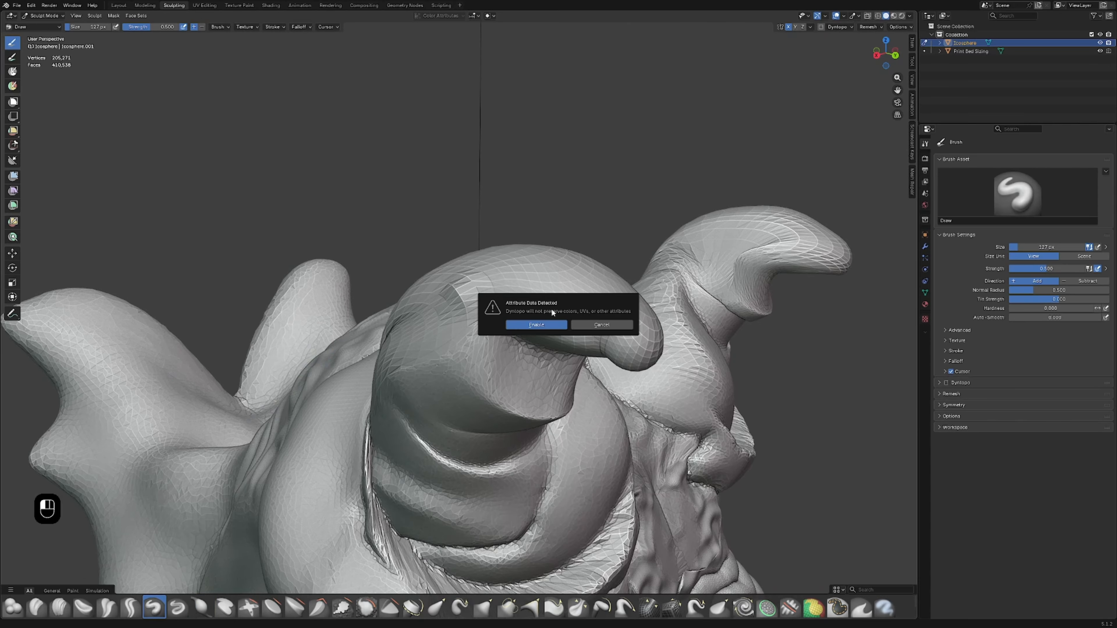
pyautogui.click(544, 325)
pyautogui.scroll(3, 473, 291)
pyautogui.moveTo(467, 273); pyautogui.dragTo(465, 270)
pyautogui.moveTo(465, 271)
pyautogui.mouseDown(button='middle')
pyautogui.moveTo(581, 269)
pyautogui.moveTo(266, 328)
pyautogui.mouseUp(button='middle')
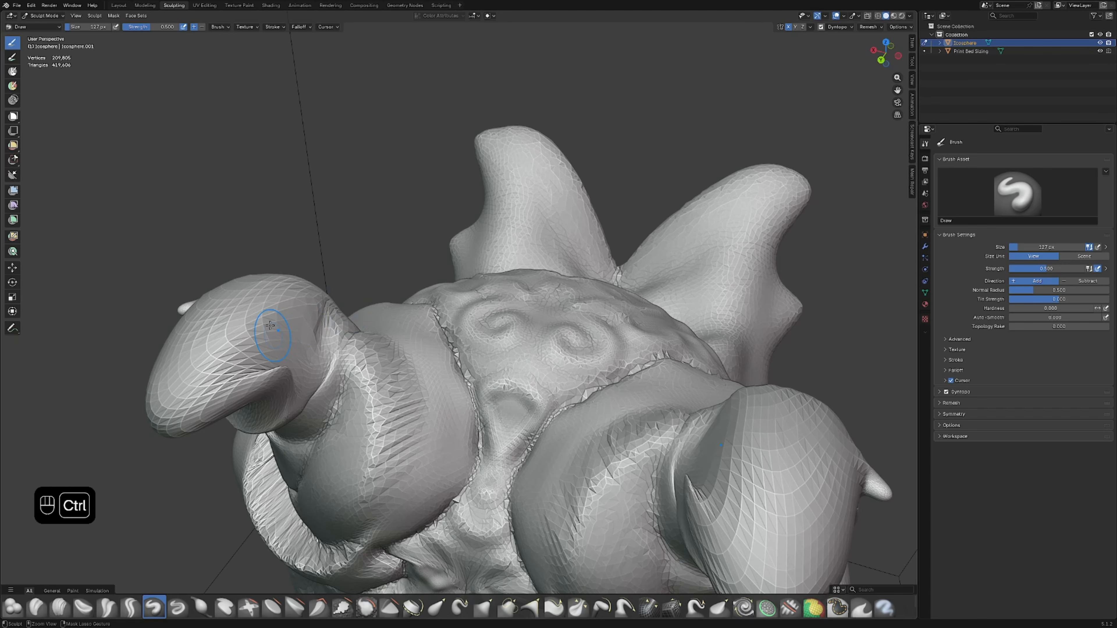
pyautogui.hotkey('ctrl', 'z')
pyautogui.moveTo(274, 333); pyautogui.dragTo(268, 337)
pyautogui.moveTo(268, 337); pyautogui.dragTo(456, 337, button='middle')
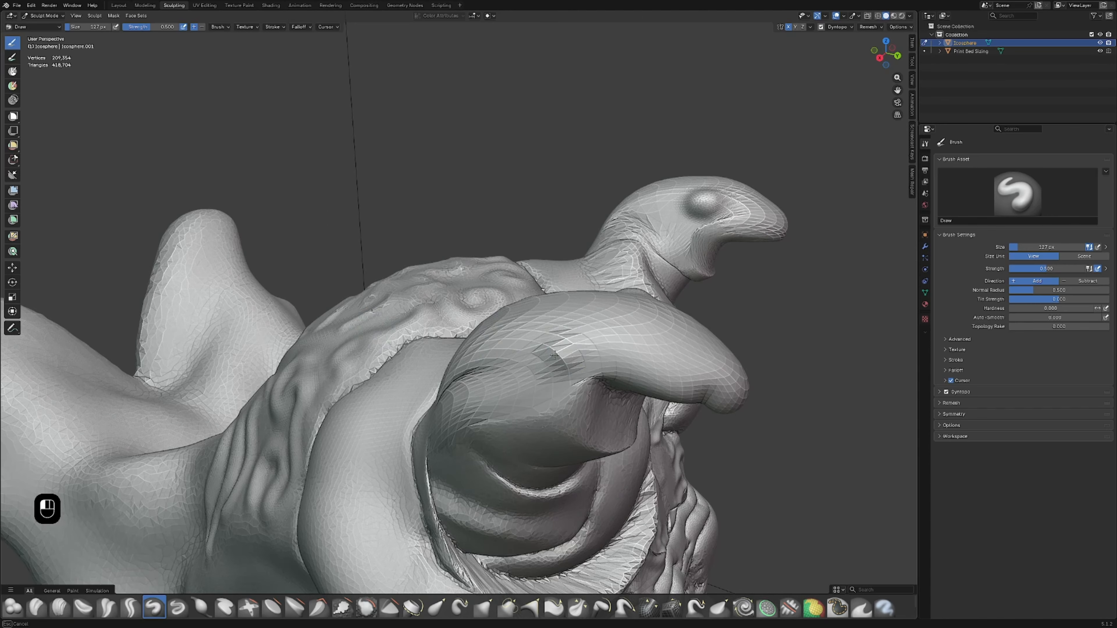
pyautogui.moveTo(555, 355); pyautogui.dragTo(576, 357)
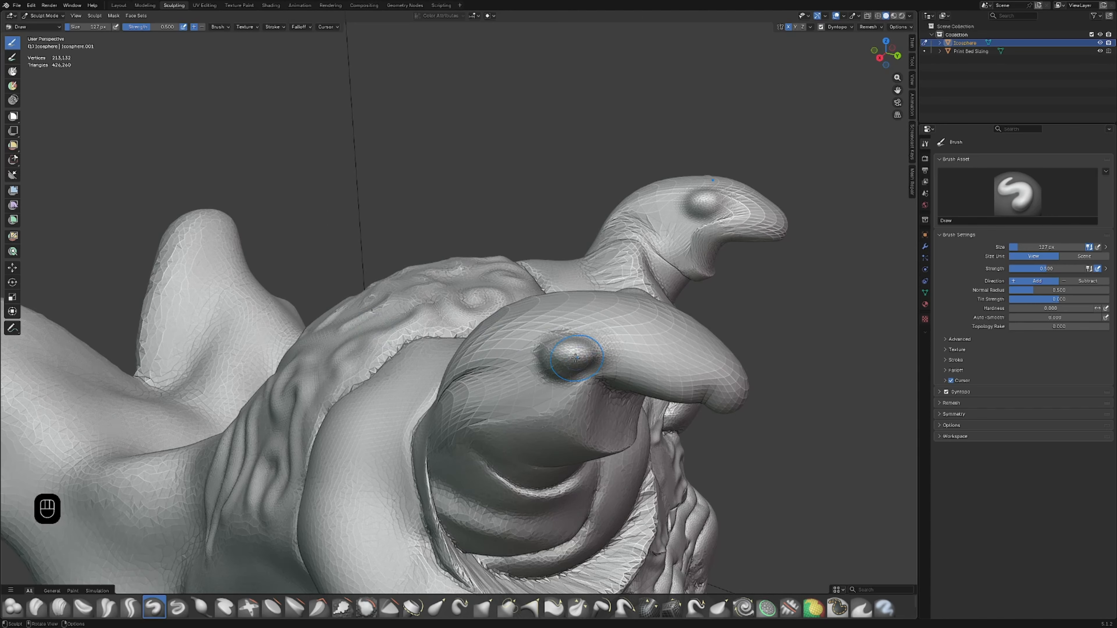
pyautogui.moveTo(575, 357)
pyautogui.mouseDown(button='middle')
pyautogui.moveTo(542, 345)
pyautogui.moveTo(464, 242)
pyautogui.moveTo(457, 284)
pyautogui.mouseUp(button='middle')
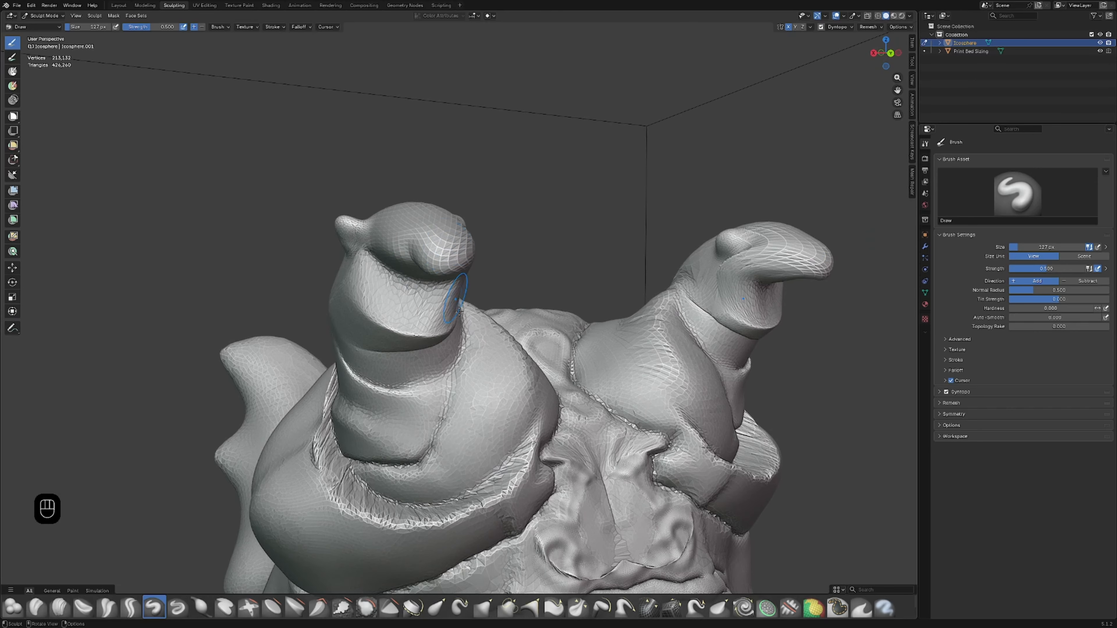
# Reshape the side bumps and the surrounding surface of the ear tips with the Elastic Grab brush.
pyautogui.click(436, 608)
pyautogui.moveTo(336, 221); pyautogui.dragTo(342, 229)
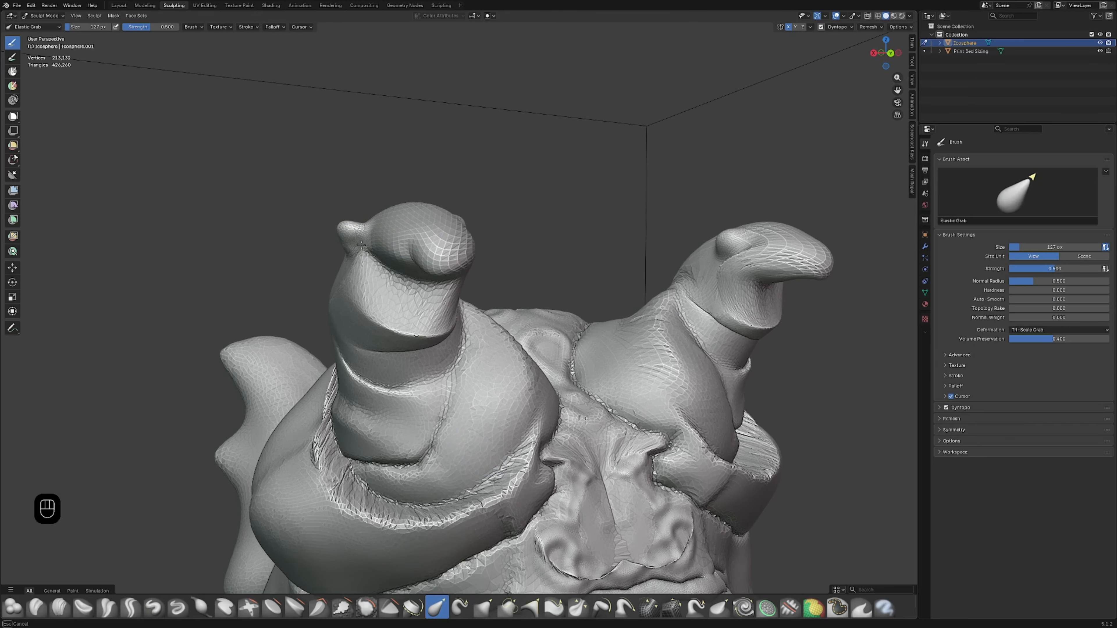
pyautogui.moveTo(402, 246); pyautogui.dragTo(405, 250)
pyautogui.moveTo(421, 259); pyautogui.dragTo(393, 263, button='middle')
pyautogui.moveTo(356, 265); pyautogui.dragTo(338, 274)
pyautogui.scroll(1, 330, 285)
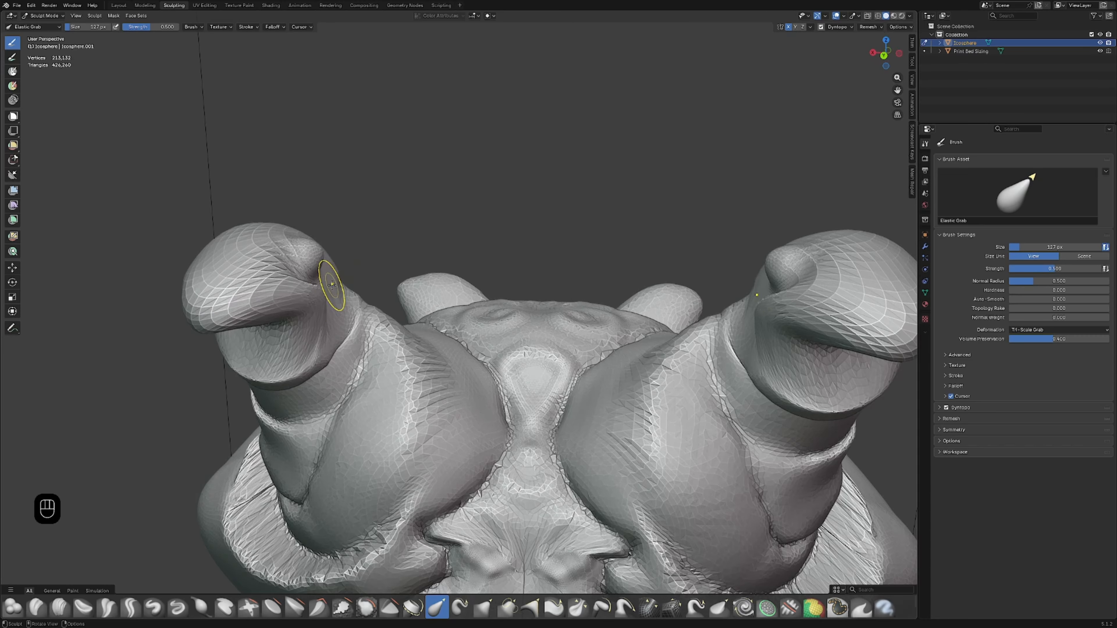
pyautogui.moveTo(330, 288); pyautogui.dragTo(369, 272, button='middle')
# Try to inflate the underside of the curled ear tips.
pyautogui.click(201, 606)
pyautogui.scroll(2, 425, 175)
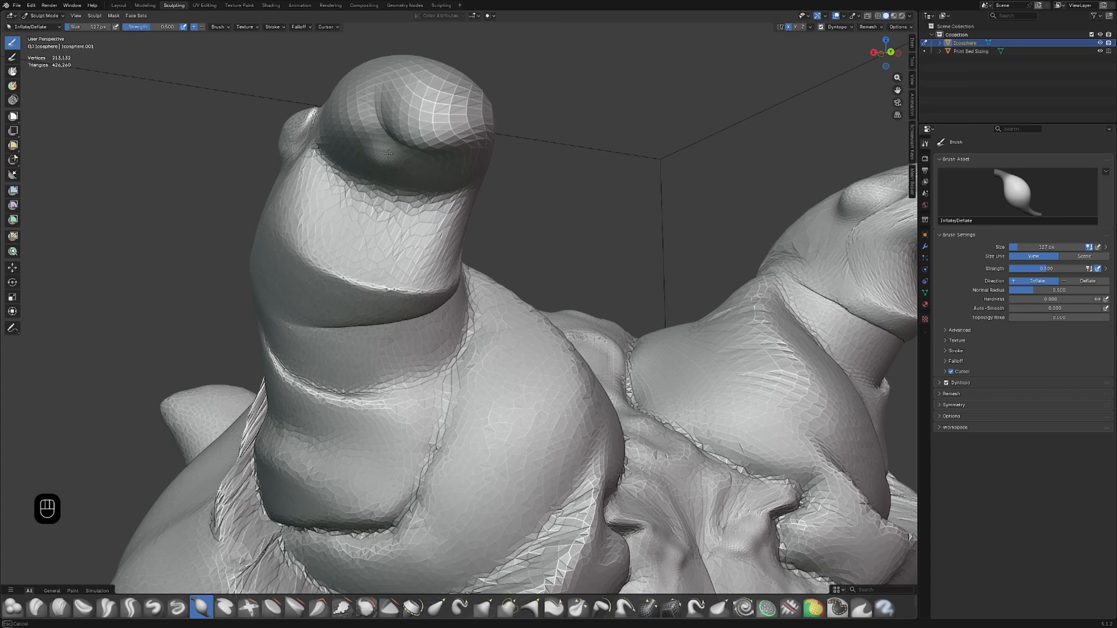
pyautogui.hotkey('ctrl', 'z')
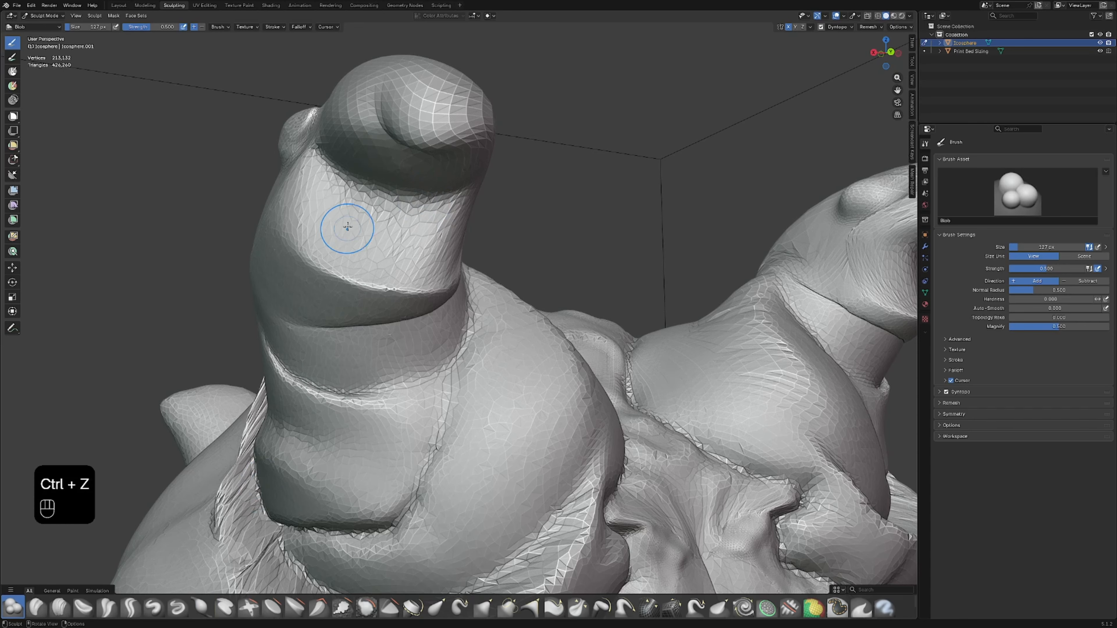
# Add a cluster of small round beads beneath the curled ear tips with the Blob brush.
pyautogui.moveTo(371, 141); pyautogui.dragTo(345, 155)
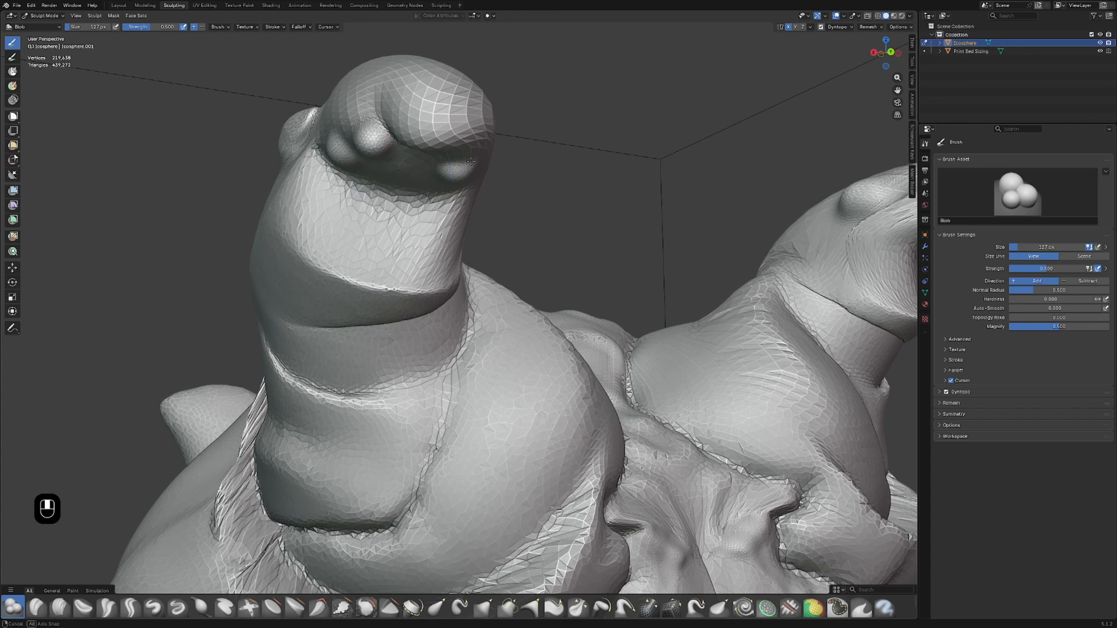
pyautogui.moveTo(471, 161); pyautogui.dragTo(469, 135, button='middle')
pyautogui.keyDown('shift'); pyautogui.moveTo(441, 44); pyautogui.dragTo(454, 123, button='middle'); pyautogui.keyUp('shift')
pyautogui.moveTo(467, 138); pyautogui.dragTo(462, 142)
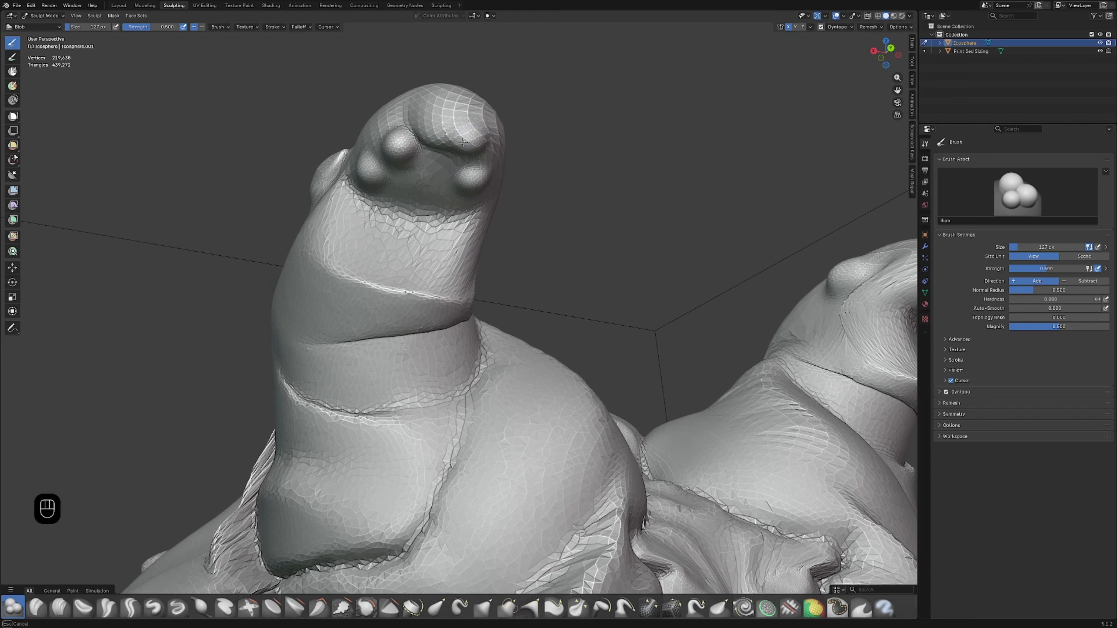
pyautogui.hotkey('ctrl', 'z')
pyautogui.moveTo(453, 222); pyautogui.dragTo(453, 222)
# Build up a fuller, protruding chin below the mouth with the Blob brush.
pyautogui.moveTo(453, 222)
pyautogui.mouseDown(button='middle')
pyautogui.moveTo(516, 397)
pyautogui.moveTo(519, 281)
pyautogui.mouseUp(button='middle')
pyautogui.moveTo(496, 335); pyautogui.dragTo(513, 361, button='middle')
pyautogui.moveTo(513, 361)
pyautogui.mouseDown()
pyautogui.moveTo(488, 354)
pyautogui.moveTo(494, 369)
pyautogui.mouseUp()
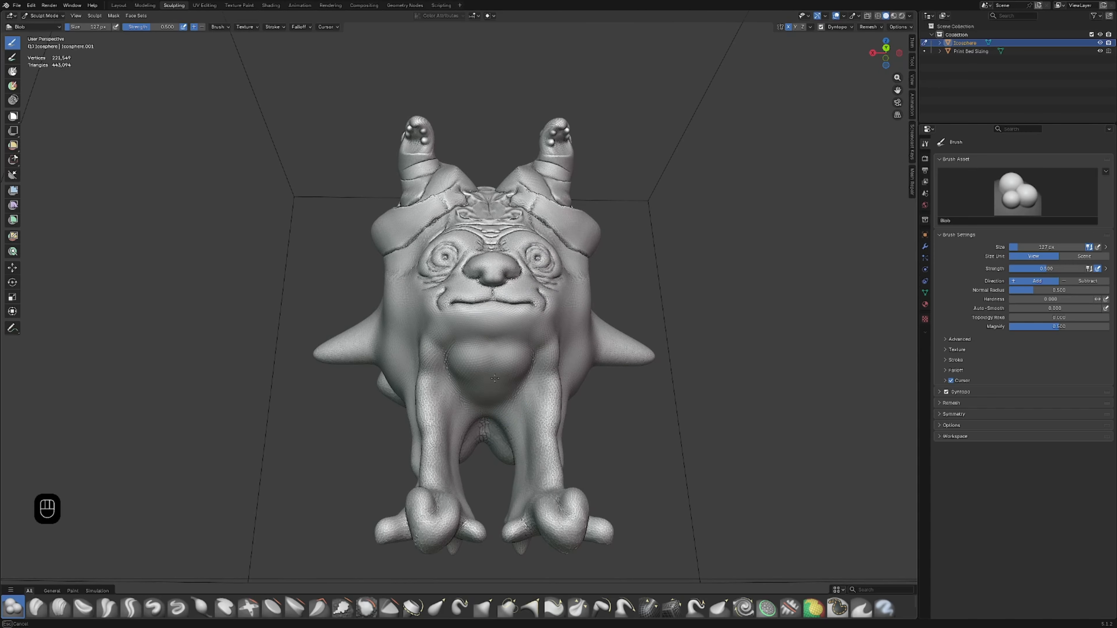
pyautogui.moveTo(515, 353)
pyautogui.mouseDown()
pyautogui.moveTo(506, 325)
pyautogui.moveTo(540, 338)
pyautogui.moveTo(487, 346)
pyautogui.moveTo(509, 341)
pyautogui.mouseUp()
pyautogui.moveTo(562, 308); pyautogui.dragTo(536, 326, button='middle')
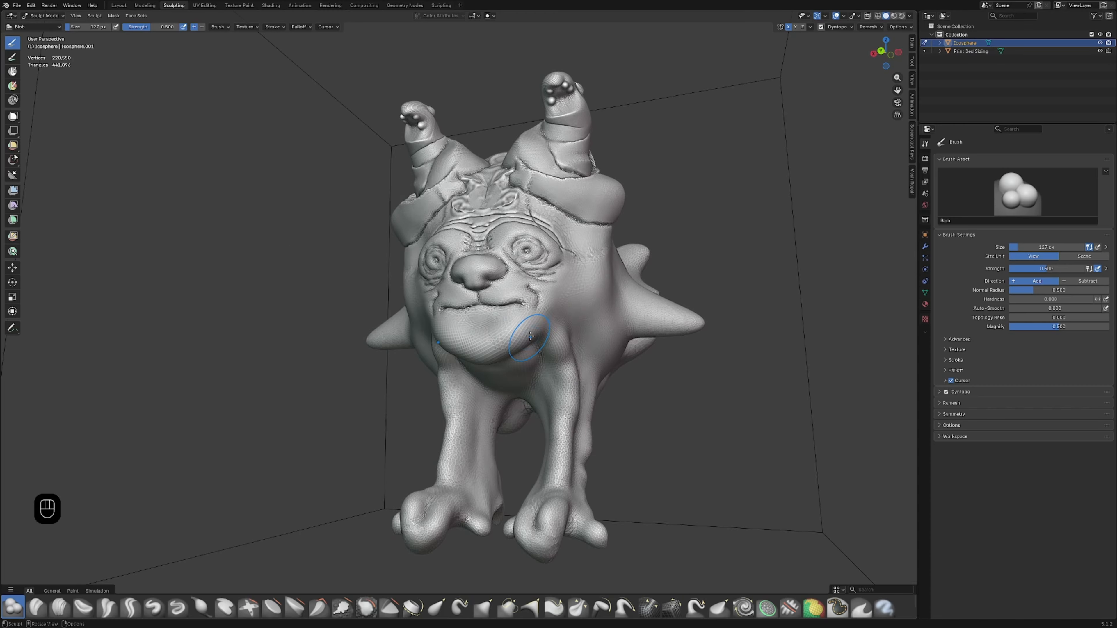
# Build up the cheeks and jawline from the chin up toward the ear bases with the Blob brush.
pyautogui.moveTo(536, 324)
pyautogui.mouseDown()
pyautogui.moveTo(570, 297)
pyautogui.moveTo(580, 264)
pyautogui.moveTo(572, 291)
pyautogui.moveTo(605, 265)
pyautogui.moveTo(594, 282)
pyautogui.mouseUp()
pyautogui.moveTo(593, 282); pyautogui.dragTo(552, 277, button='middle')
pyautogui.moveTo(593, 240); pyautogui.dragTo(547, 321)
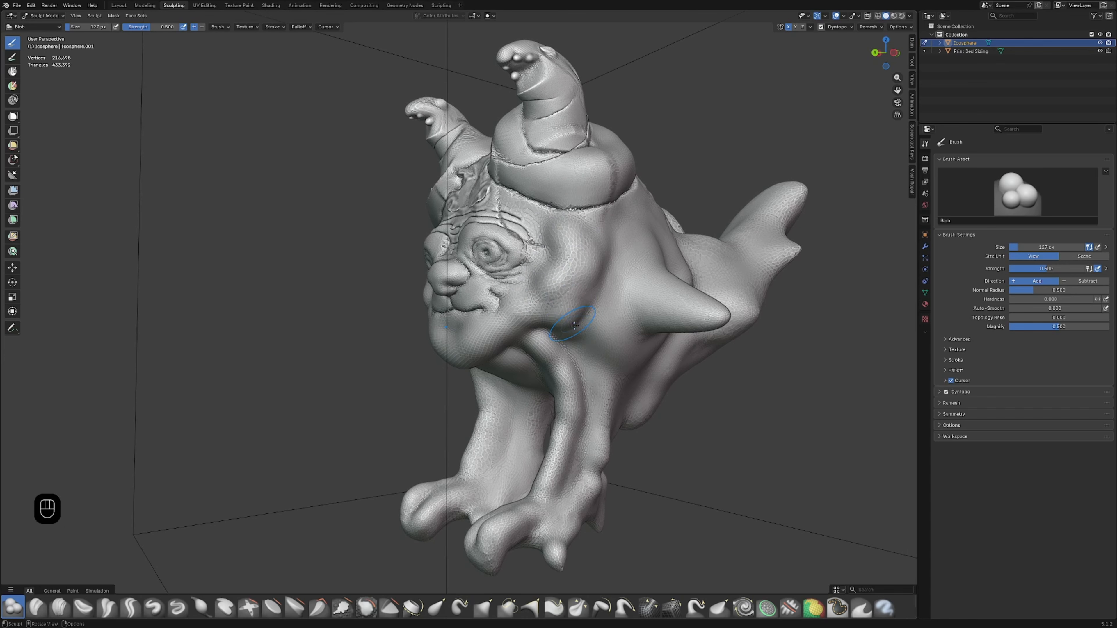
pyautogui.moveTo(577, 346); pyautogui.dragTo(573, 343)
# Choose the Smooth brush and examine the creature's face, curled ears and patterned back from several angles.
pyautogui.moveTo(572, 344)
pyautogui.mouseDown(button='middle')
pyautogui.moveTo(626, 347)
pyautogui.moveTo(598, 371)
pyautogui.moveTo(505, 340)
pyautogui.mouseUp(button='middle')
pyautogui.scroll(-3, 626, 347)
pyautogui.scroll(3, 506, 341)
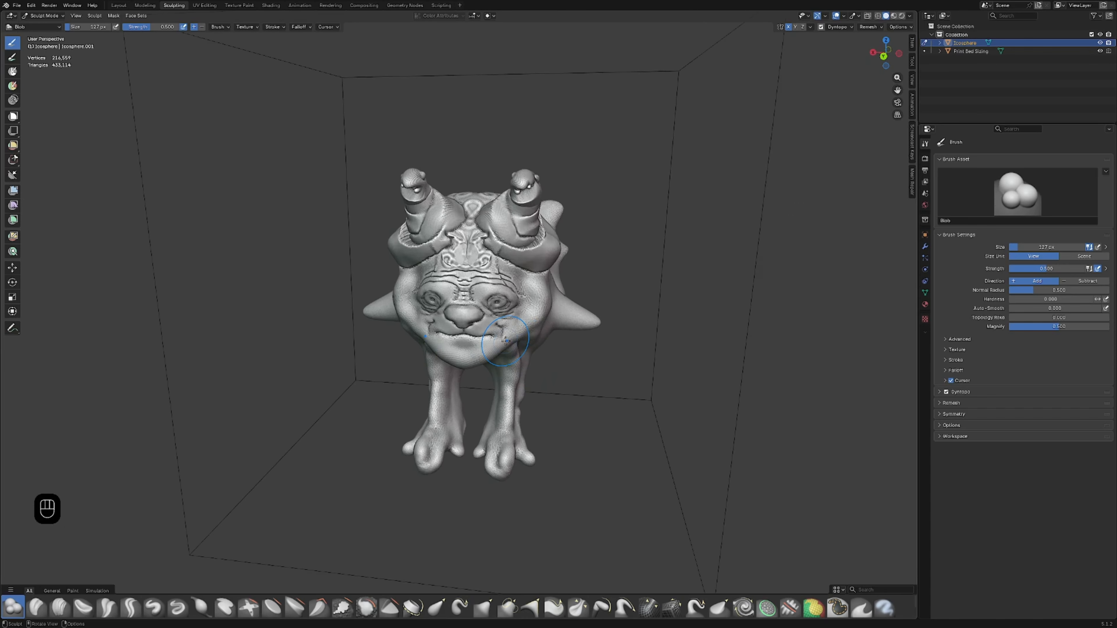
pyautogui.click(365, 606)
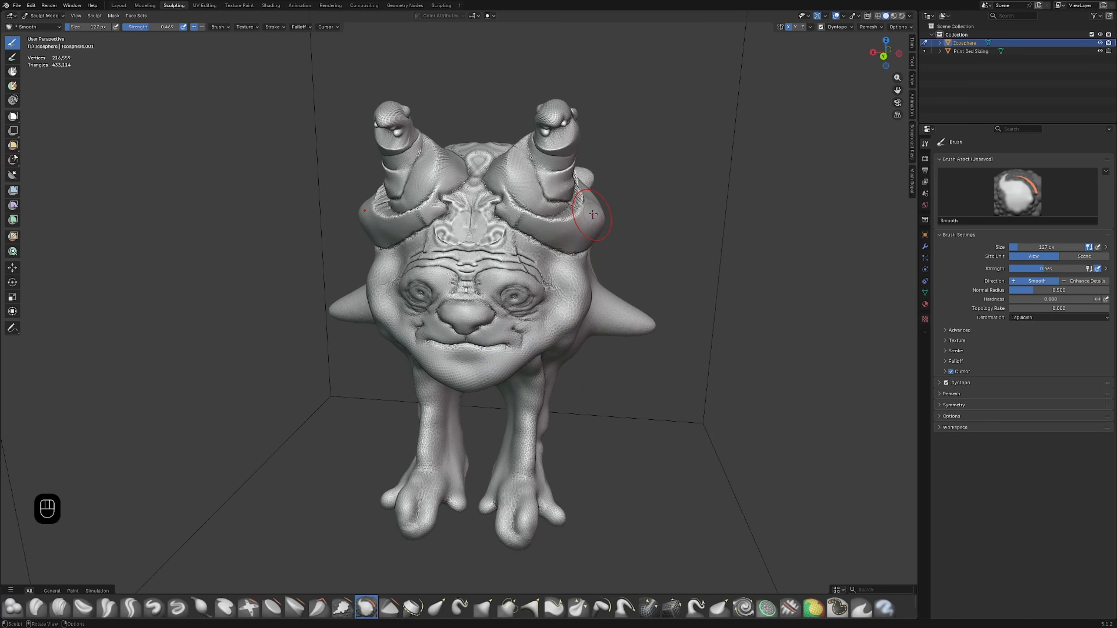
pyautogui.moveTo(569, 250)
pyautogui.mouseDown(button='middle')
pyautogui.moveTo(598, 234)
pyautogui.moveTo(559, 350)
pyautogui.mouseUp(button='middle')
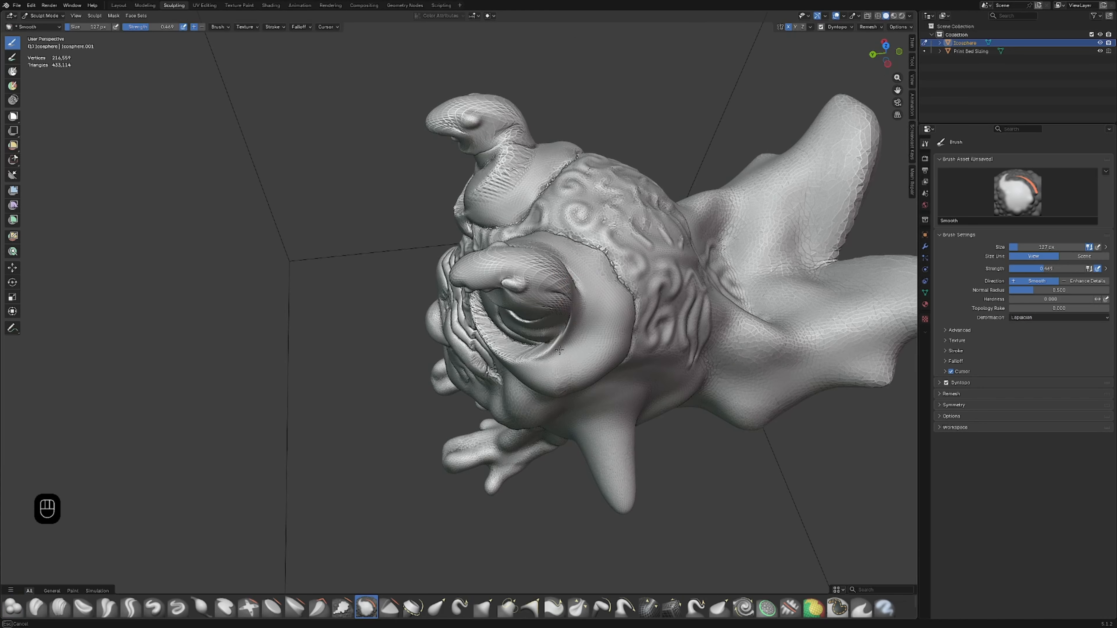
pyautogui.moveTo(584, 306); pyautogui.dragTo(464, 269, button='middle')
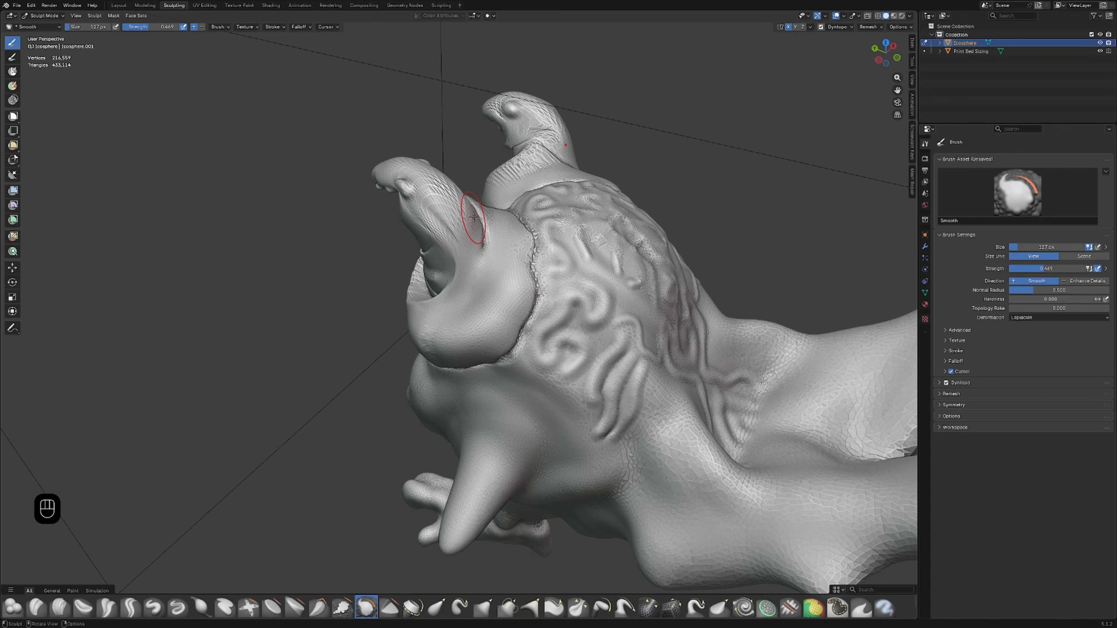
pyautogui.moveTo(480, 218)
pyautogui.mouseDown(button='middle')
pyautogui.moveTo(606, 193)
pyautogui.moveTo(557, 224)
pyautogui.moveTo(534, 317)
pyautogui.moveTo(454, 344)
pyautogui.moveTo(580, 354)
pyautogui.moveTo(512, 358)
pyautogui.mouseUp(button='middle')
# Switch to the Layout workspace, clear the selection and inspect the whole creature from the front.
pyautogui.click(119, 5)
pyautogui.scroll(-3, 565, 284)
pyautogui.click(598, 377)
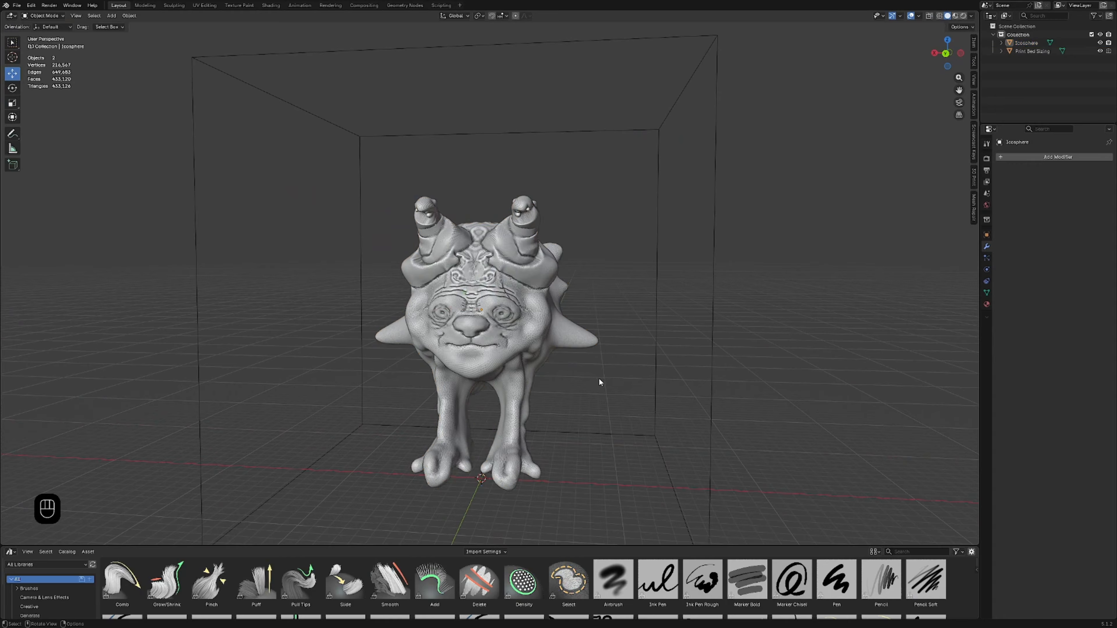
pyautogui.scroll(-2, 601, 375)
pyautogui.moveTo(601, 375); pyautogui.dragTo(674, 333, button='middle')
pyautogui.scroll(3, 512, 375)
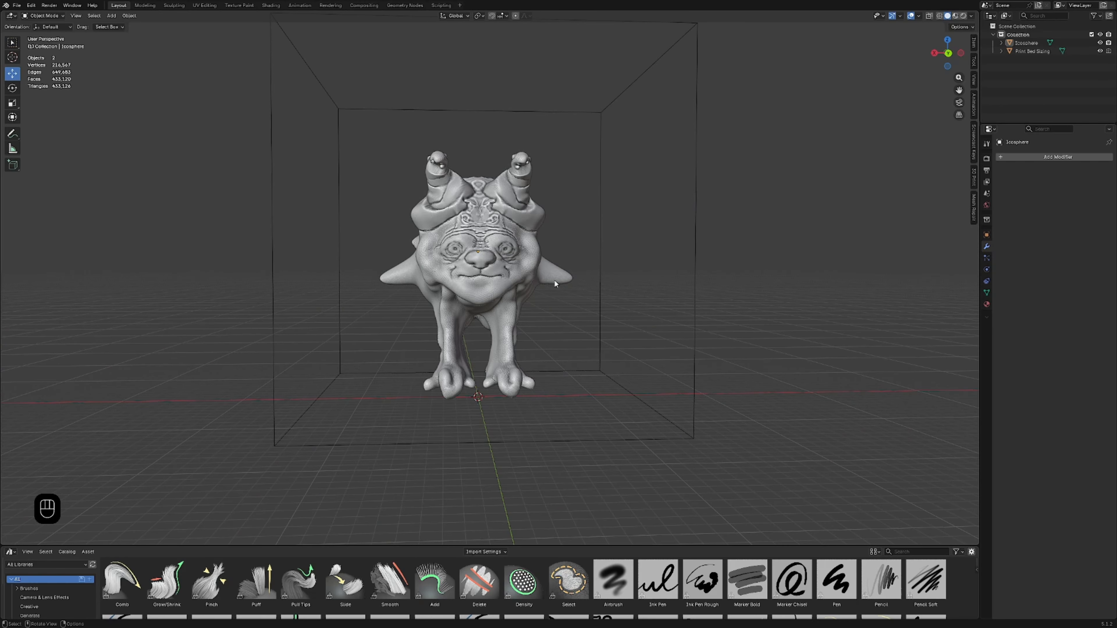
pyautogui.scroll(3, 554, 281)
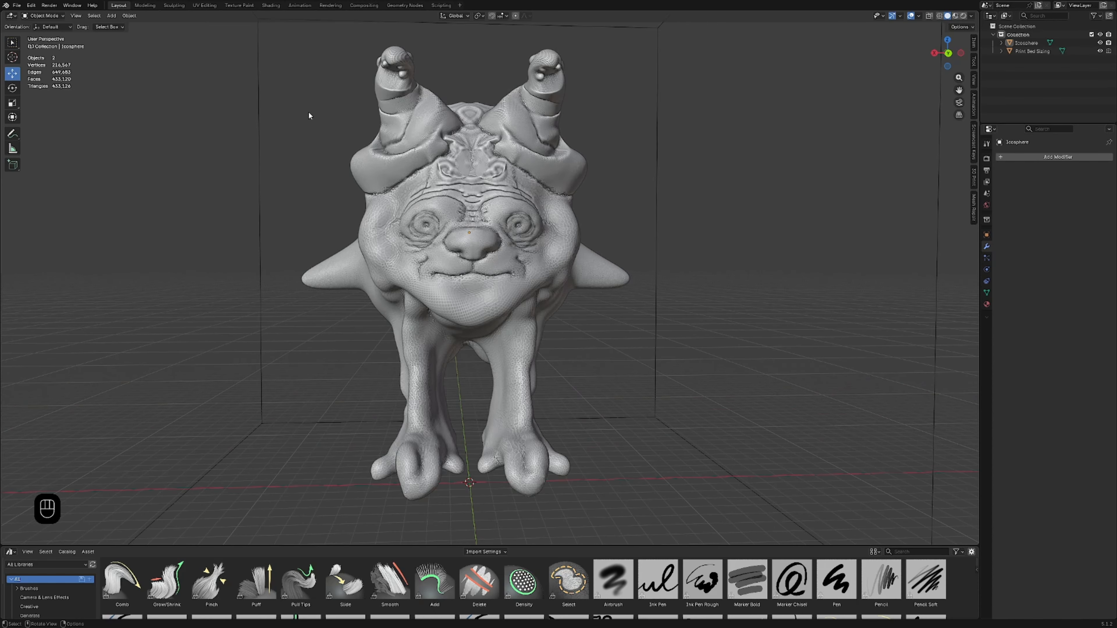
pyautogui.click(170, 4)
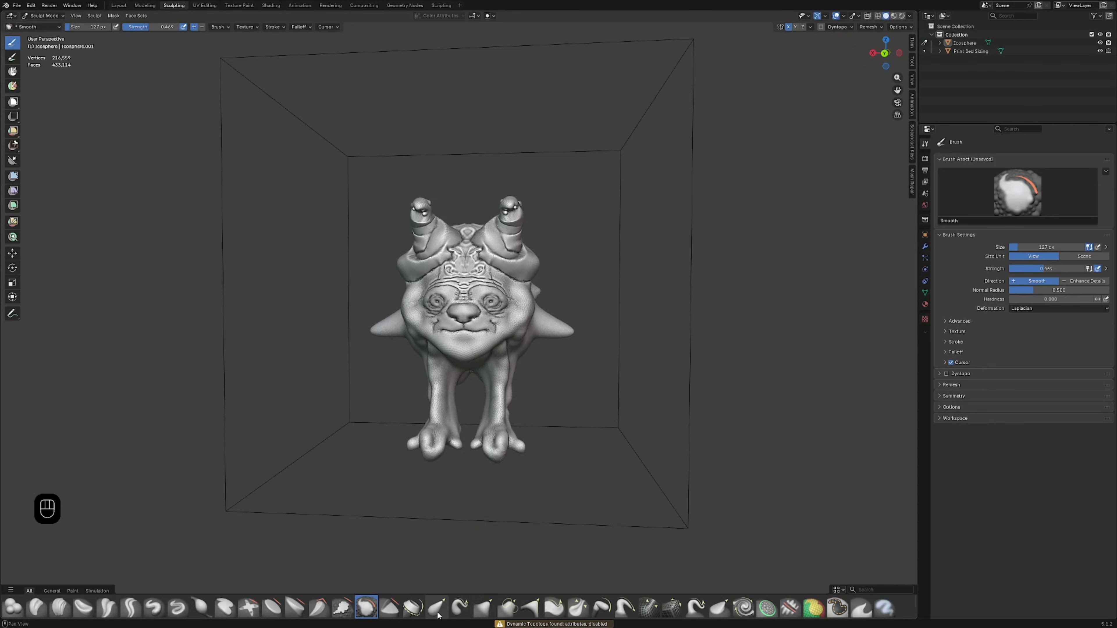
pyautogui.click(118, 5)
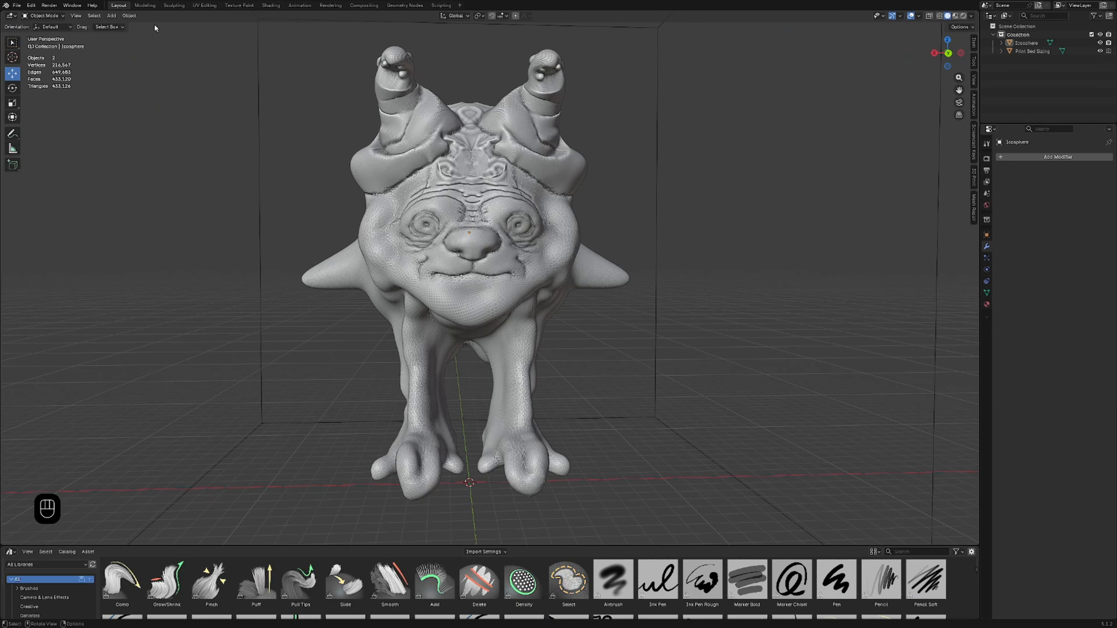